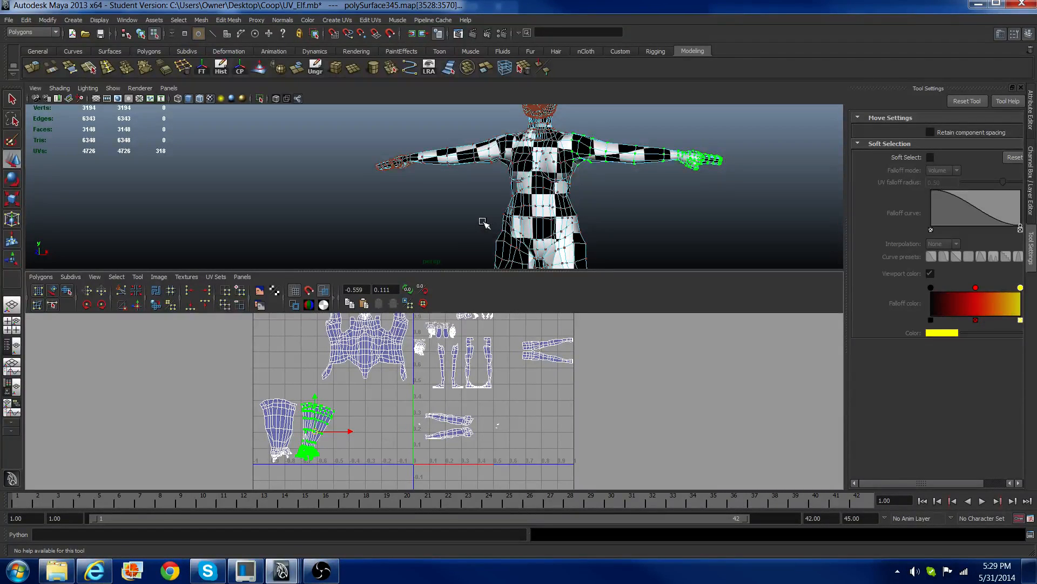
Step: Switch the character mesh to face selection and select the faces of the character's left leg
middle_click_drag(484, 180, 398, 196, "alt")
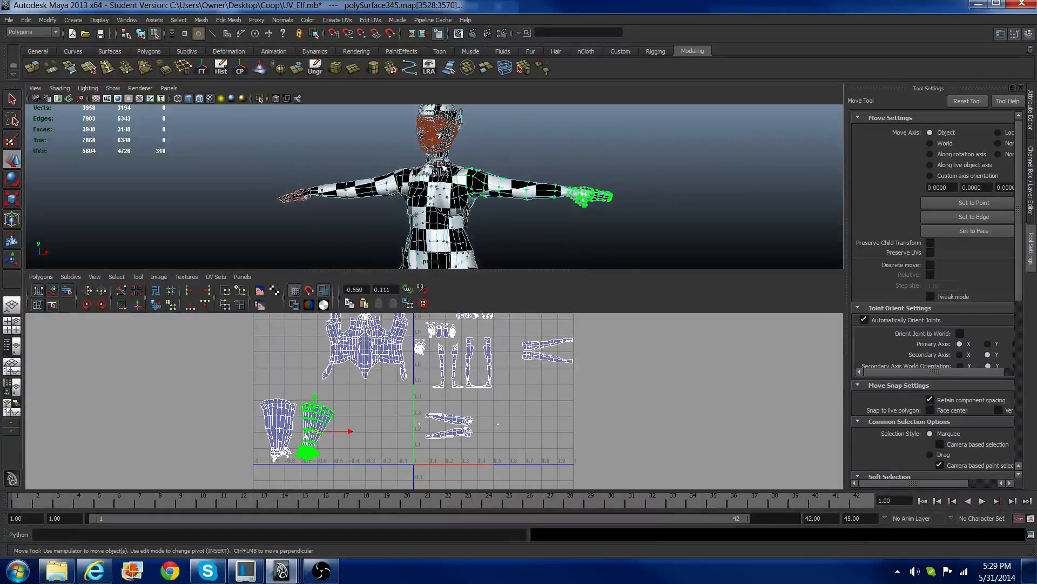
mouse_move(453, 135)
left_mouse_down("alt")
mouse_move(519, 136)
mouse_move(471, 139)
left_mouse_up("alt")
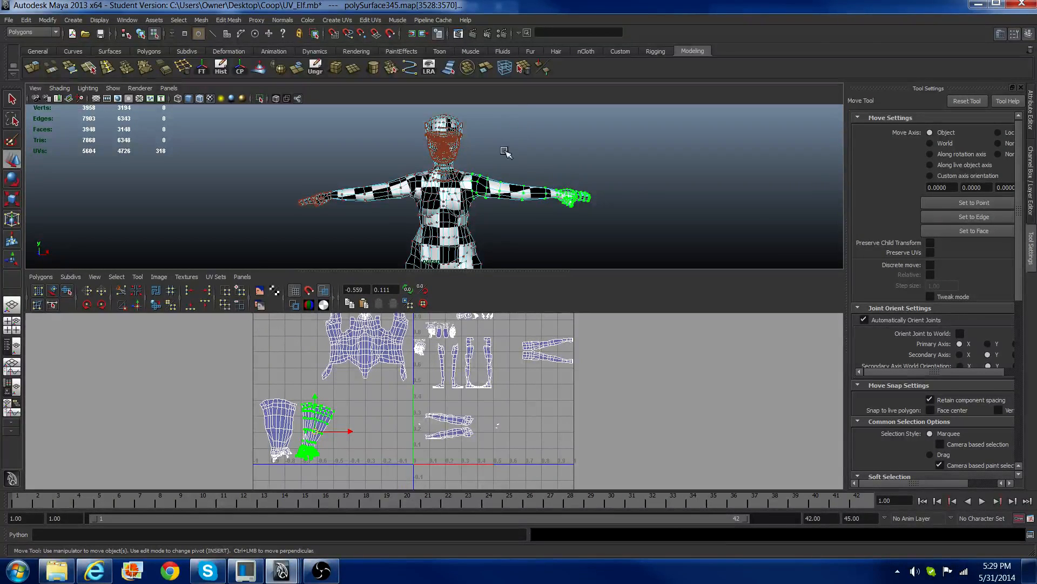
left_click_drag(505, 153, 437, 206, "alt")
middle_click_drag(442, 210, 326, 182, "alt")
left_click_drag(326, 182, 295, 188, "alt")
right_click_drag(295, 188, 348, 206, "alt")
middle_click_drag(349, 206, 370, 189, "alt")
scroll(355, 162, "up", 4)
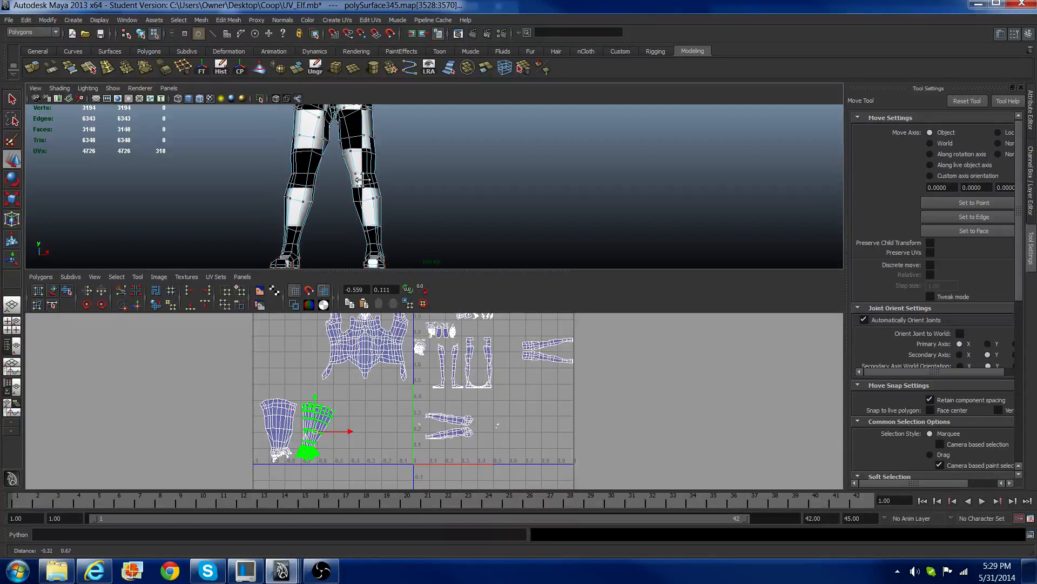
right_click(356, 159)
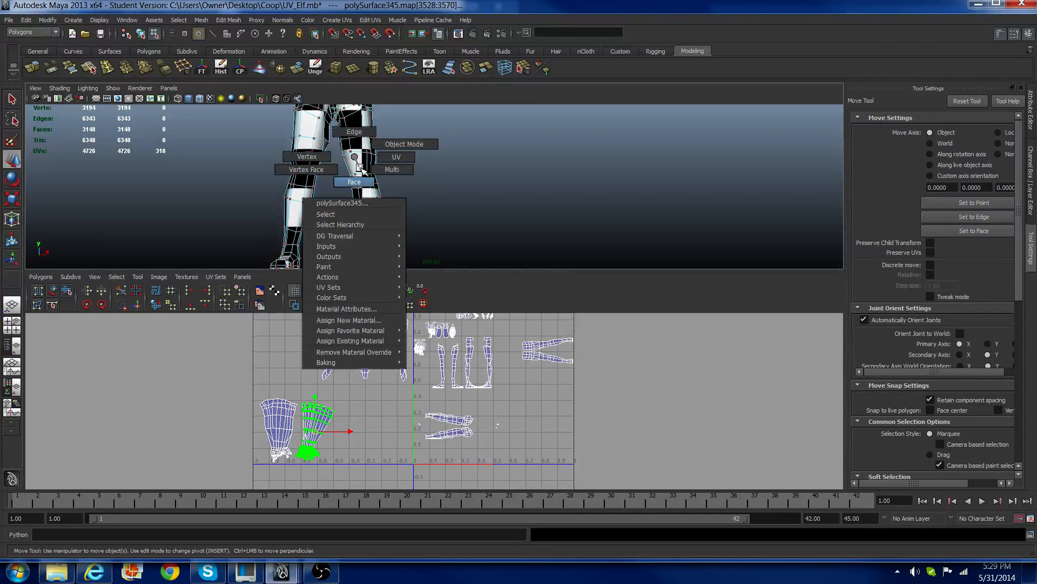
left_click(354, 181)
left_click_drag(361, 163, 375, 153, "alt")
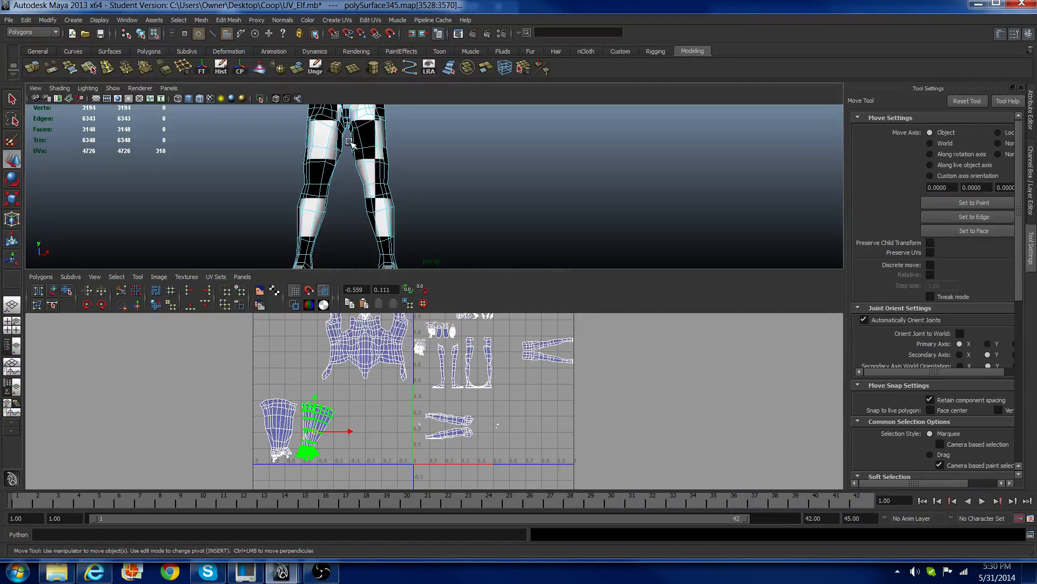
left_click_drag(471, 293, 472, 263)
scroll(432, 226, "up", 3)
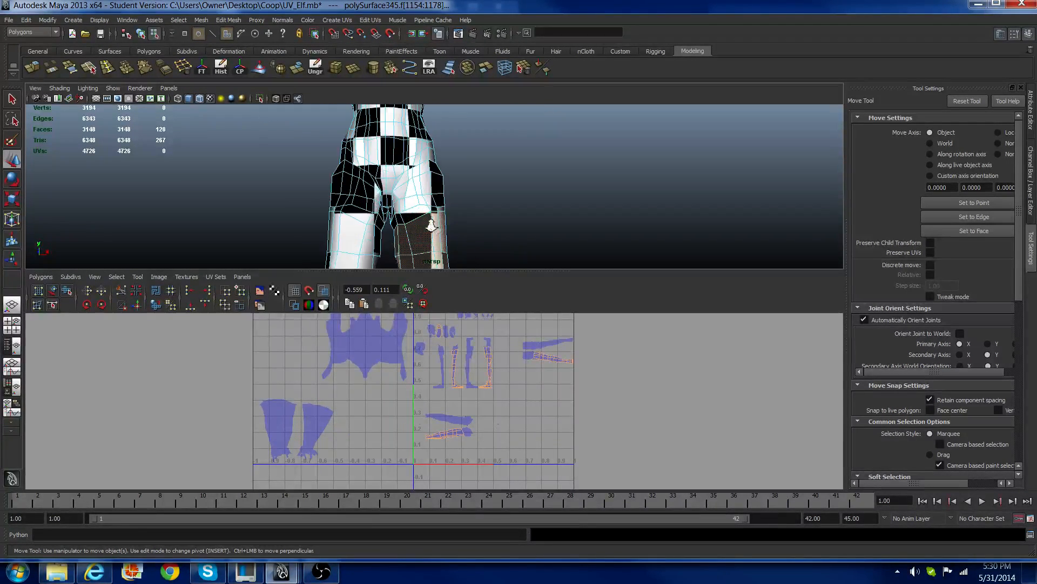
Step: Extend the face selection to cover the rest of the character's left leg up to the hip
left_click_drag(433, 226, 411, 203, "alt")
scroll(411, 203, "down", 3)
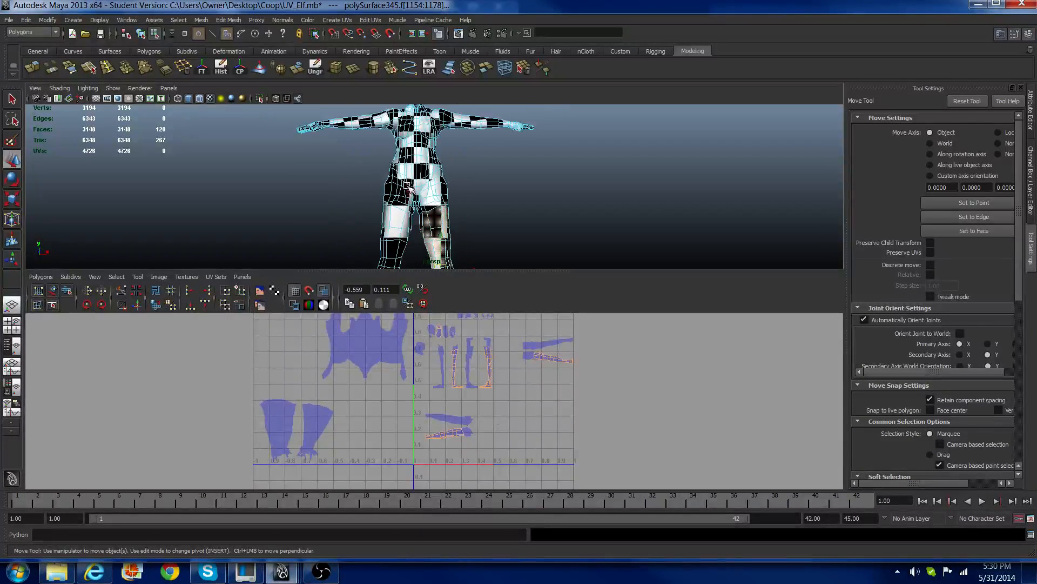
scroll(417, 181, "down", 2)
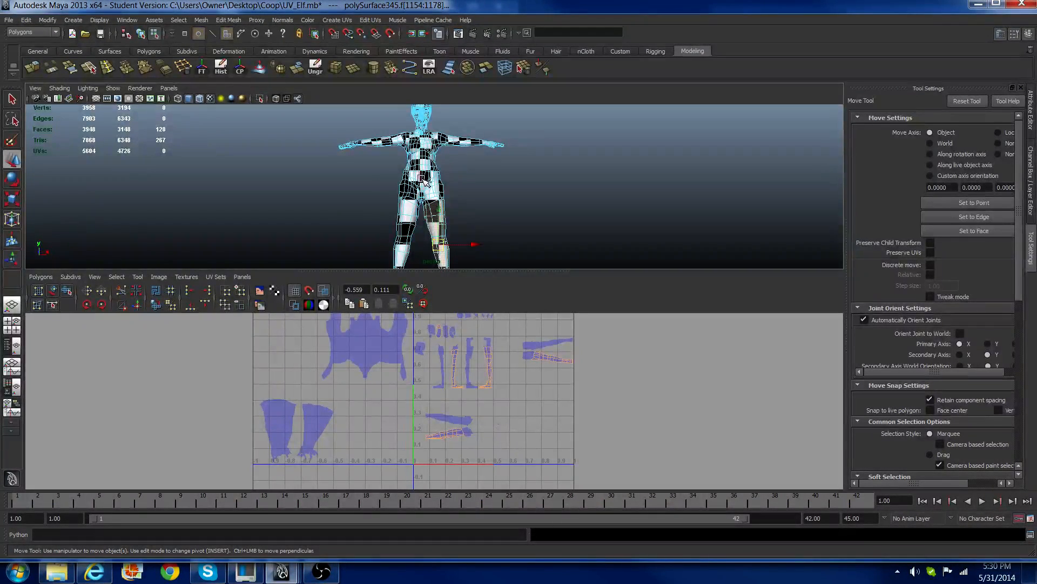
left_click_drag(474, 249, 533, 294)
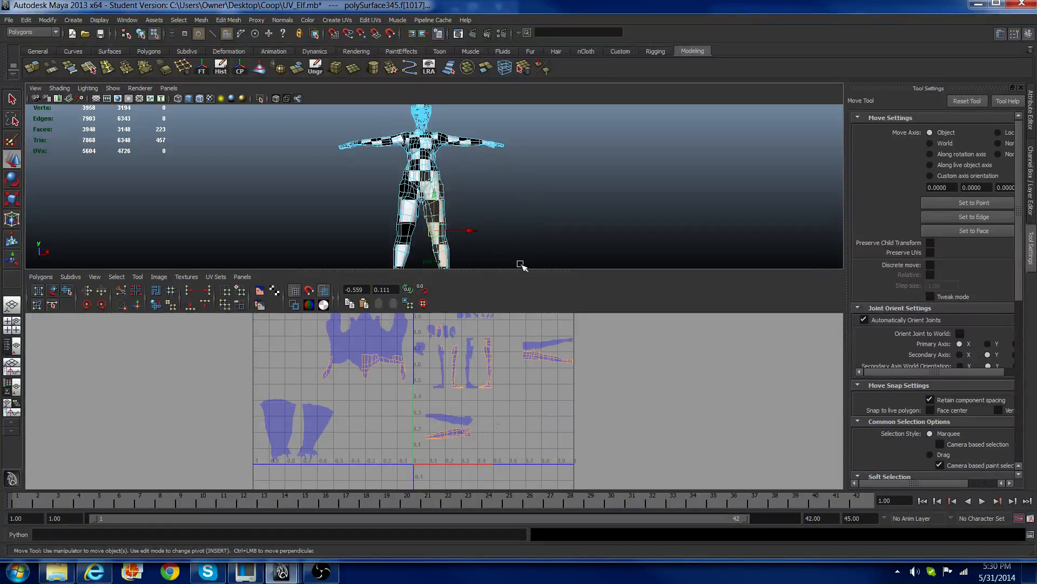
middle_click_drag(504, 255, 495, 218, "alt")
scroll(494, 219, "up", 3)
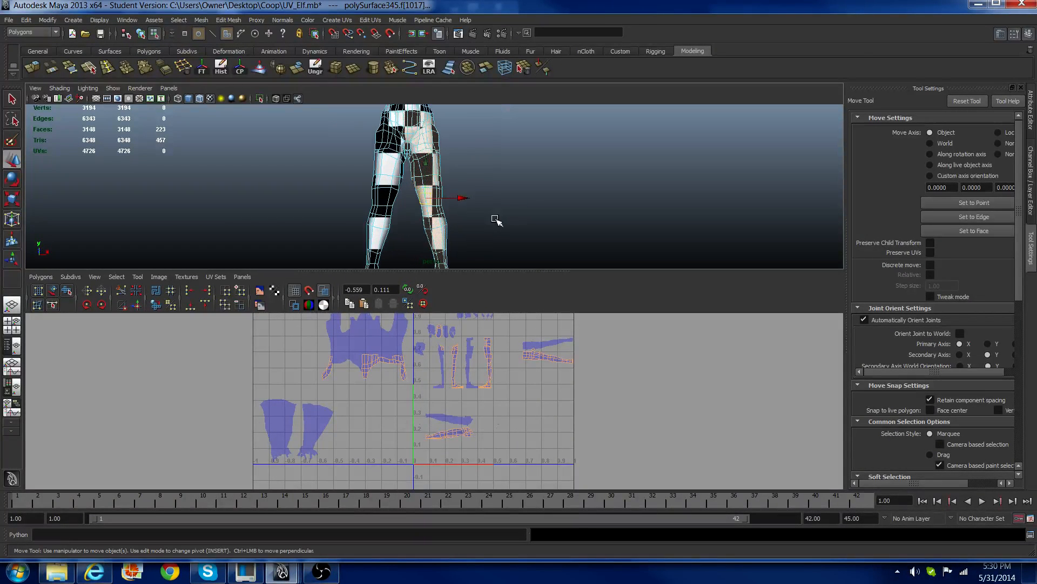
left_click_drag(494, 218, 455, 252, "alt")
Step: Remove the torso shell's faces from the selection in the UV layout, keeping only the left leg's faces
key("w")
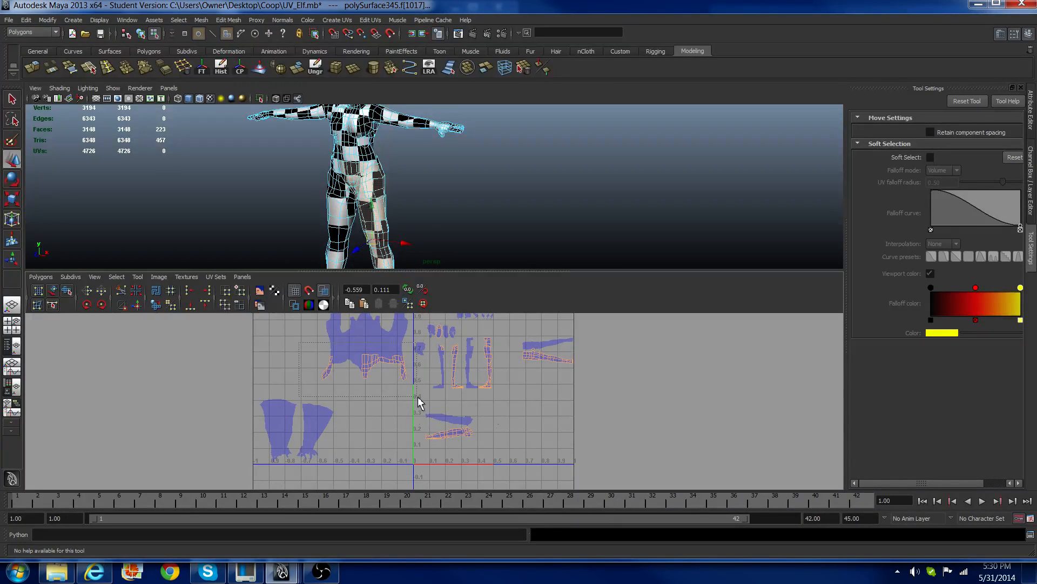
left_click_drag(420, 402, 416, 398, "ctrl")
mouse_move(393, 173)
left_mouse_down("alt")
mouse_move(266, 166)
mouse_move(345, 177)
mouse_move(398, 165)
left_mouse_up("alt")
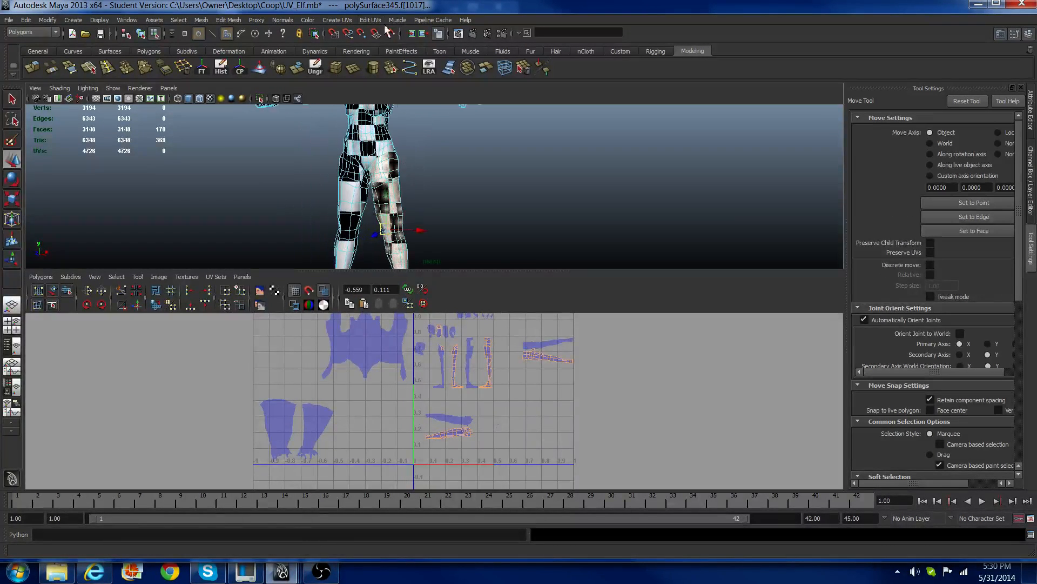
Step: Apply Automatic Mapping to the selected left leg faces
left_click(339, 20)
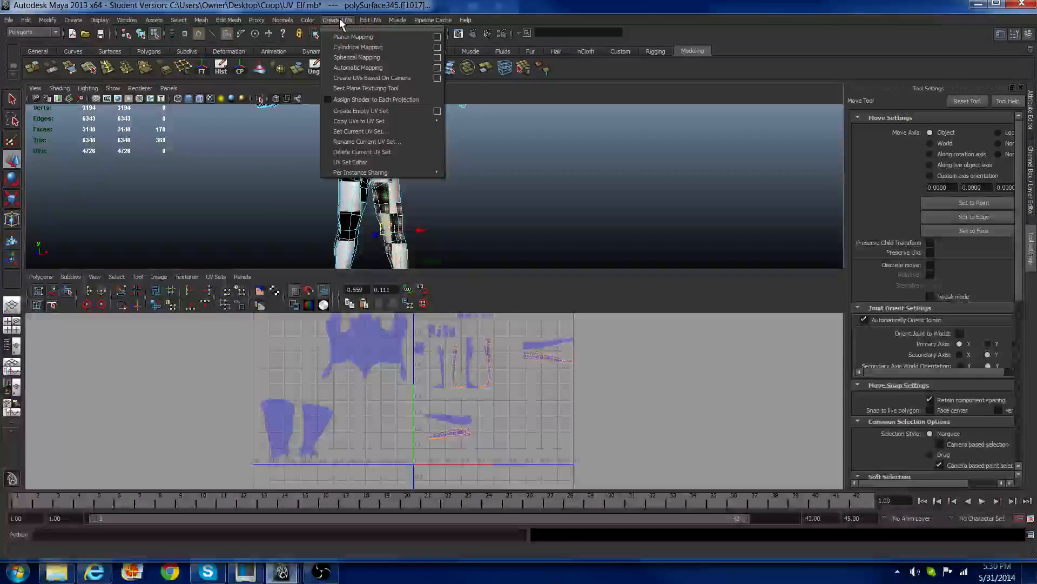
left_click(344, 68)
scroll(503, 398, "down", 2)
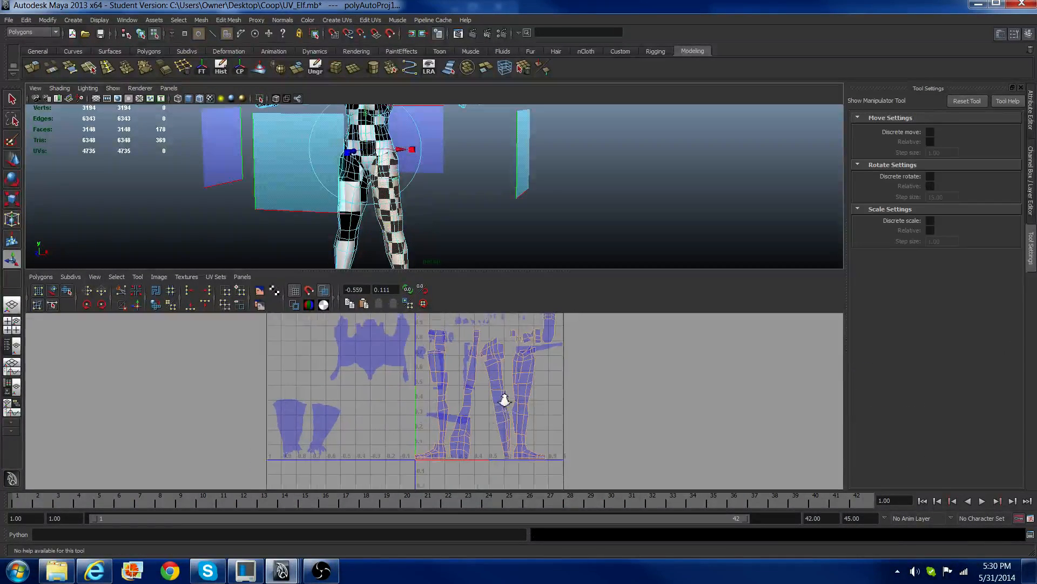
Step: Select all UVs of the newly mapped leg pieces and move them down, away from the other shells
right_click_drag(426, 338, 443, 336)
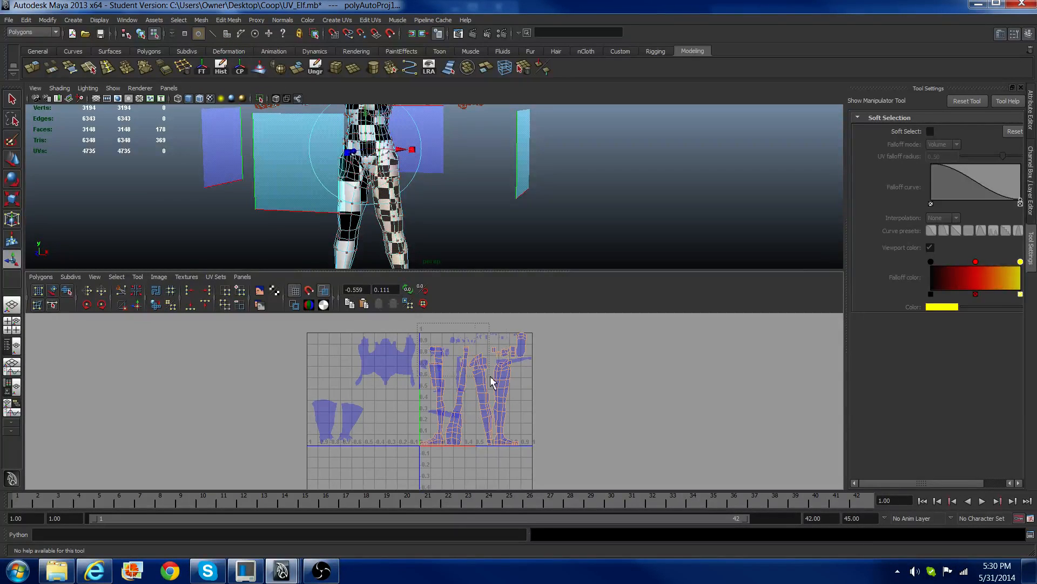
left_click_drag(585, 447, 586, 451)
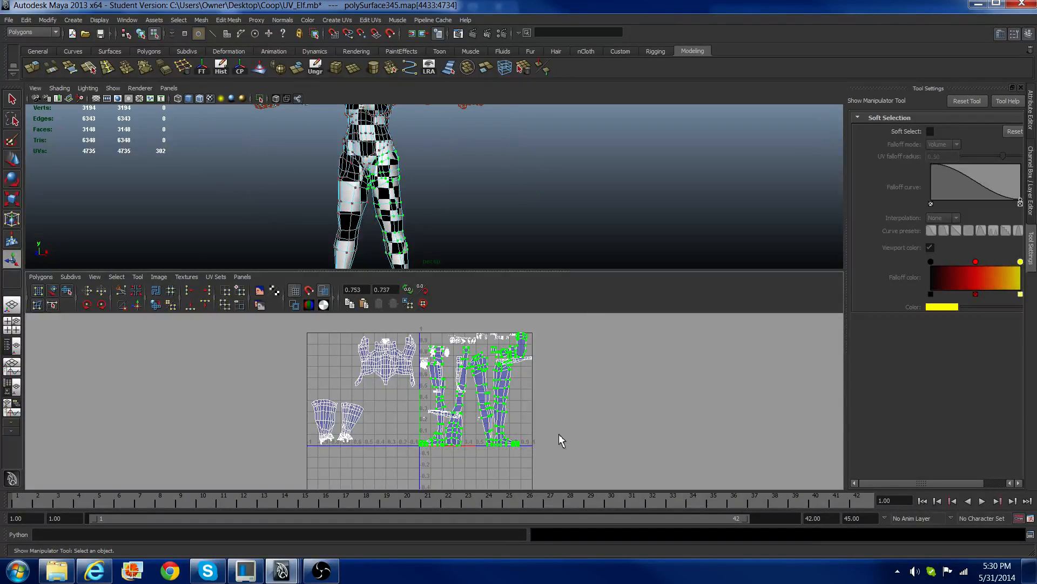
key("w")
scroll(392, 422, "down", 3)
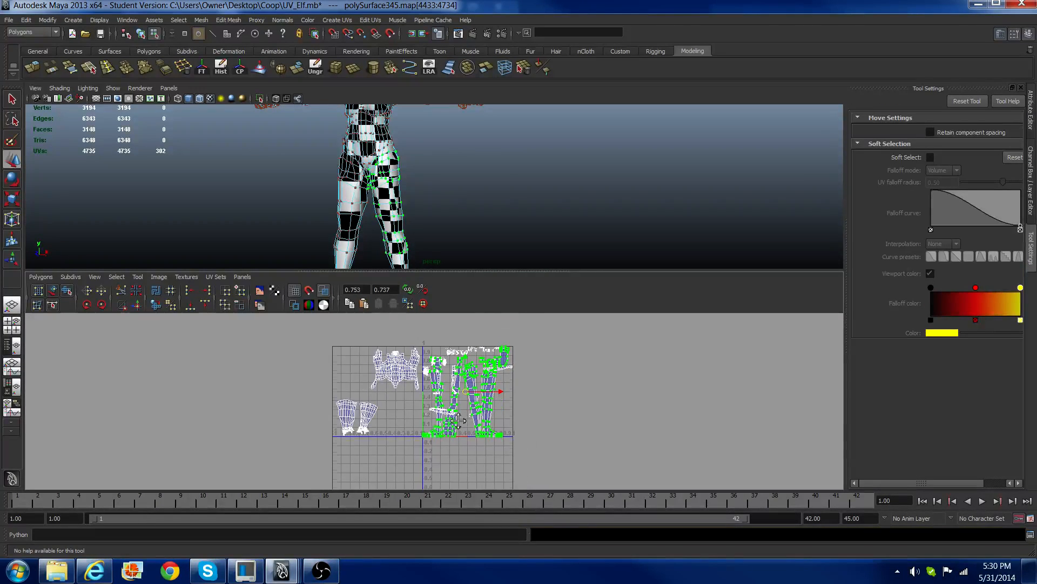
middle_click_drag(458, 417, 465, 371, "alt")
left_click_drag(477, 352, 500, 432)
middle_click_drag(500, 432, 431, 398, "alt")
scroll(496, 372, "up", 1)
scroll(495, 366, "up", 6)
scroll(472, 433, "up", 4)
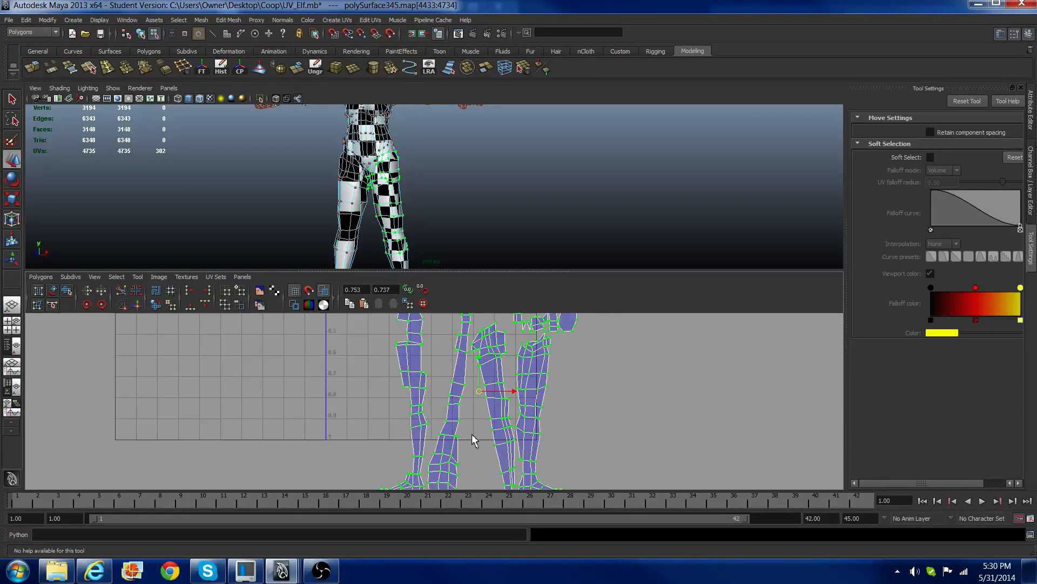
Step: Select the lengthwise edge loop running down the remapped leg and cut the UVs along it
left_click_drag(423, 211, 491, 201, "alt")
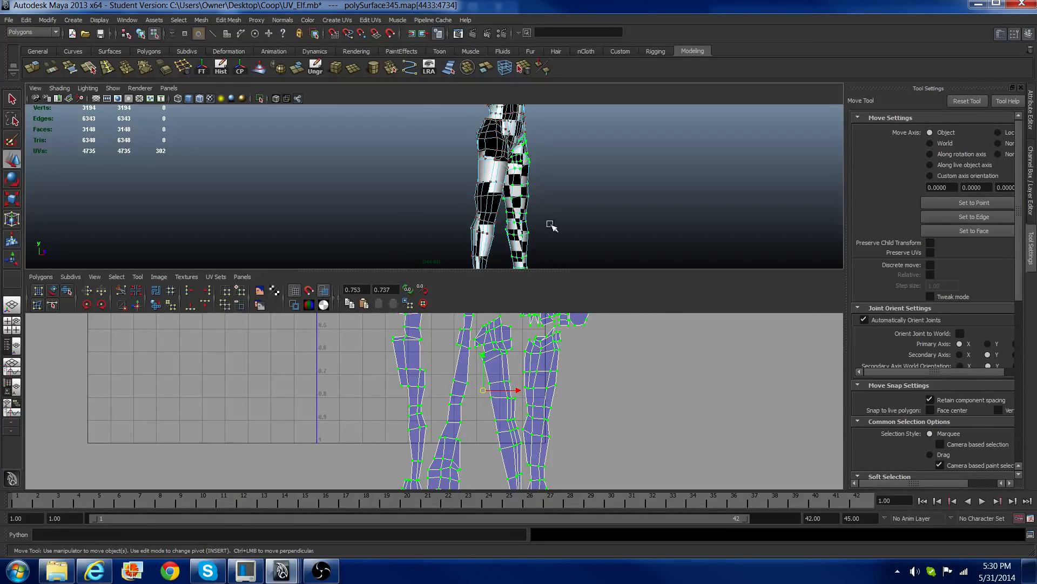
left_click_drag(551, 224, 382, 222, "alt")
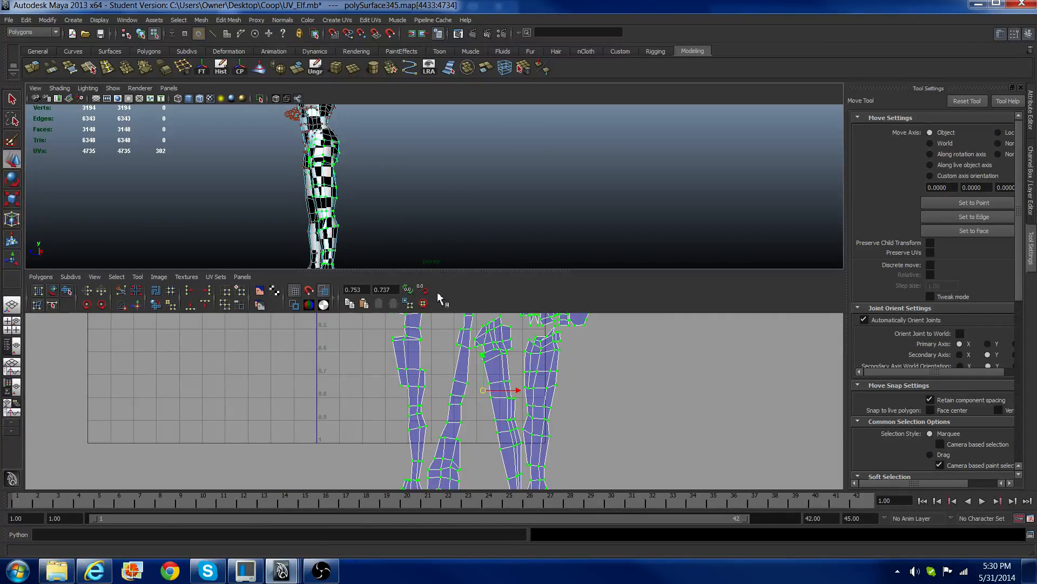
scroll(490, 348, "up", 1)
left_click_drag(317, 215, 463, 185, "alt")
scroll(480, 214, "up", 4)
right_click_drag(463, 185, 463, 186)
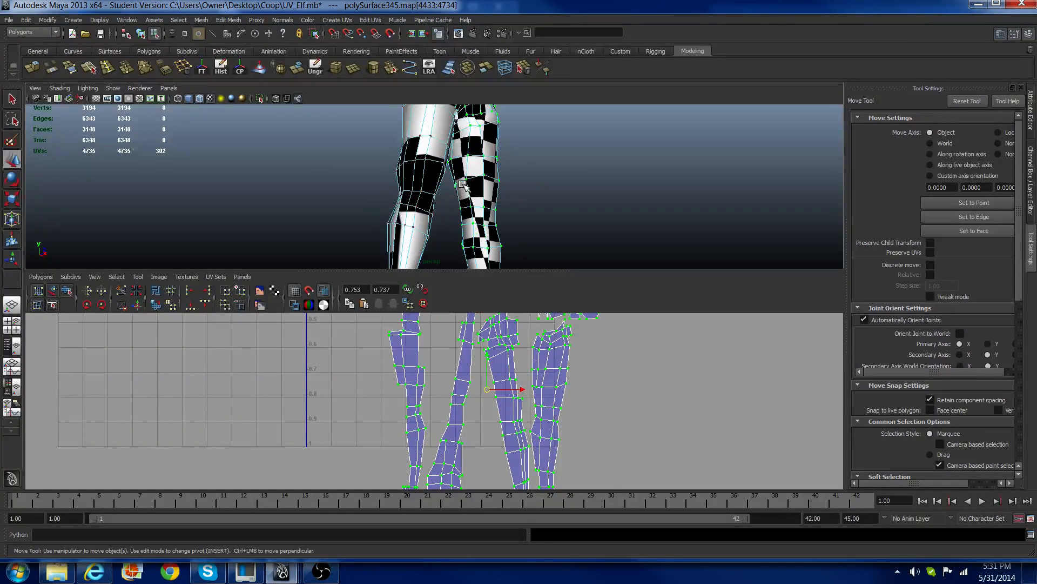
left_click_drag(463, 185, 583, 203, "alt")
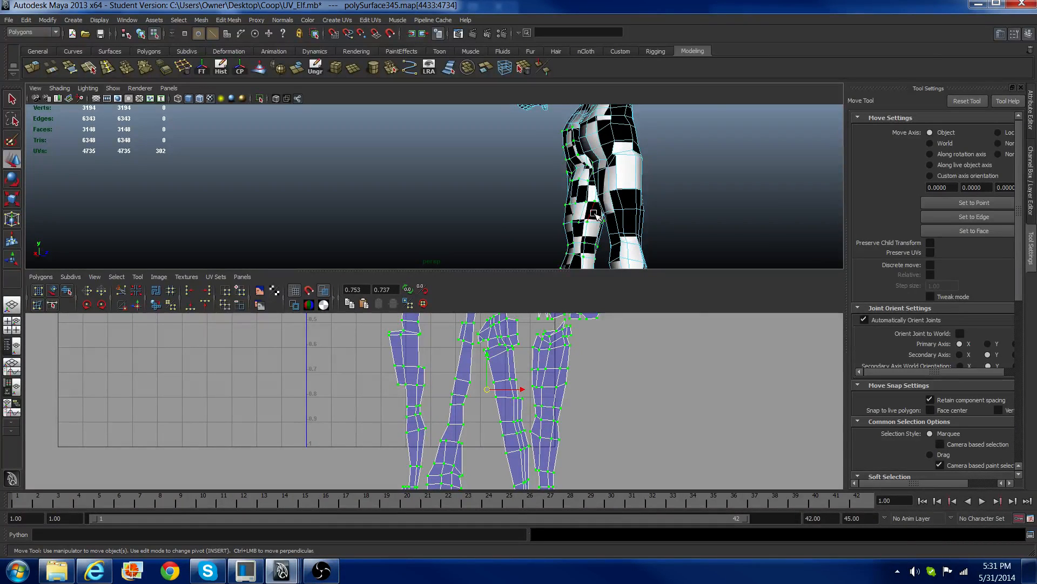
scroll(594, 206, "up", 3)
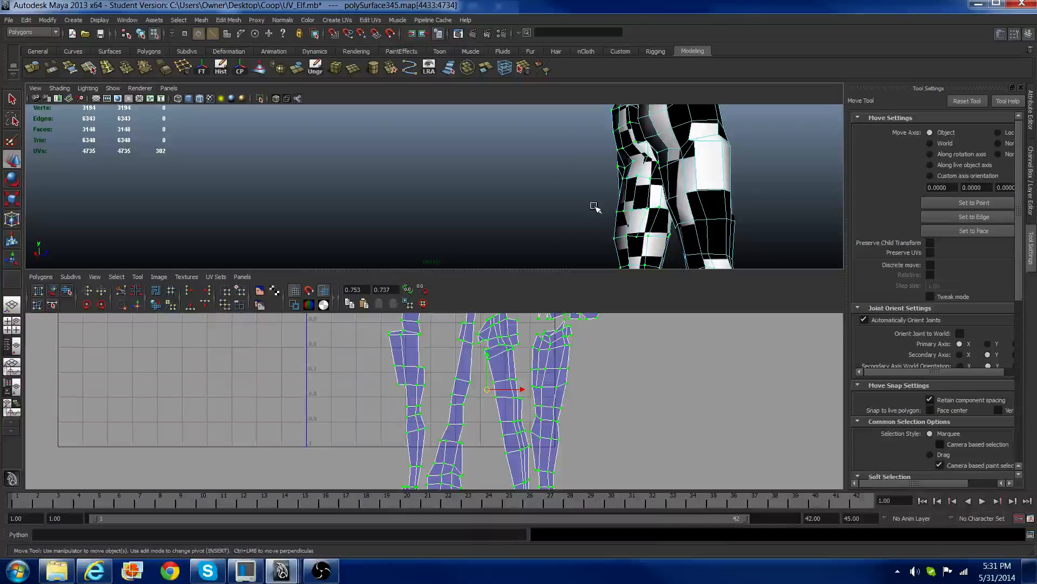
key("F10")
double_click(655, 225)
scroll(507, 372, "down", 2)
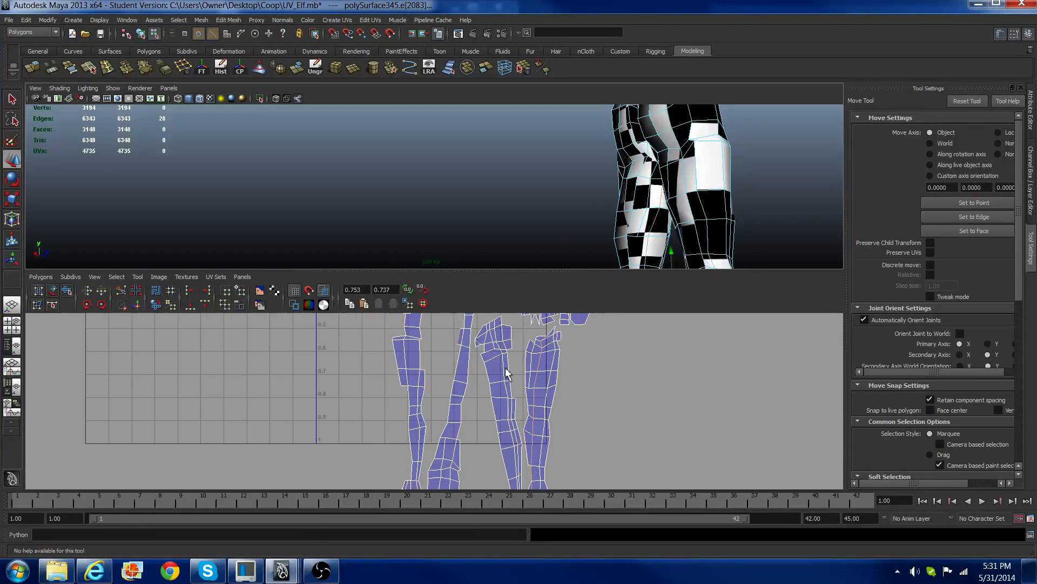
middle_click_drag(512, 442, 511, 399, "alt")
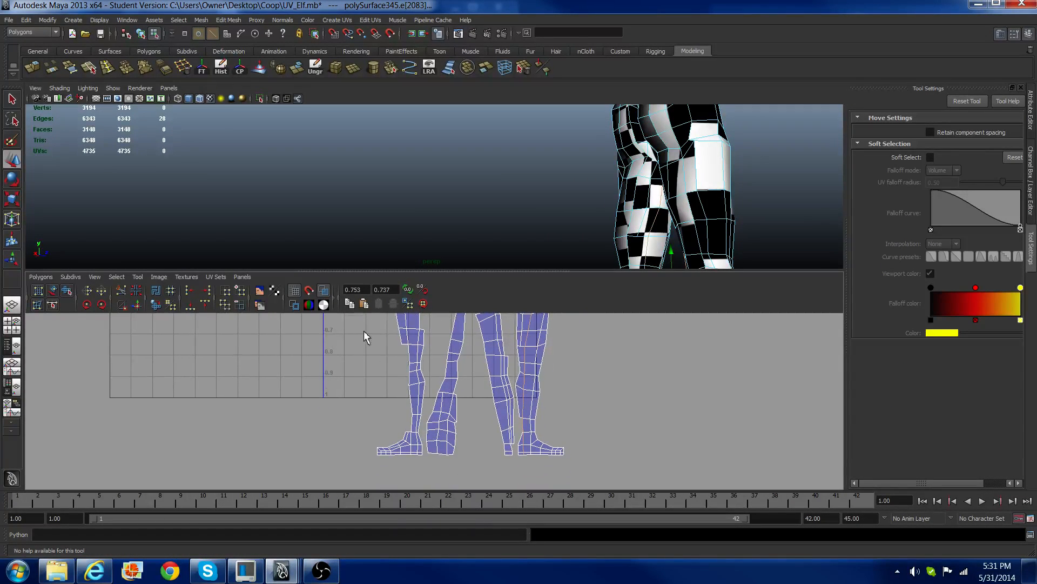
left_click(122, 293)
Step: Select the cut-off leg shell that includes the foot and move it right, clear of the other pieces
right_click_drag(530, 387, 561, 393)
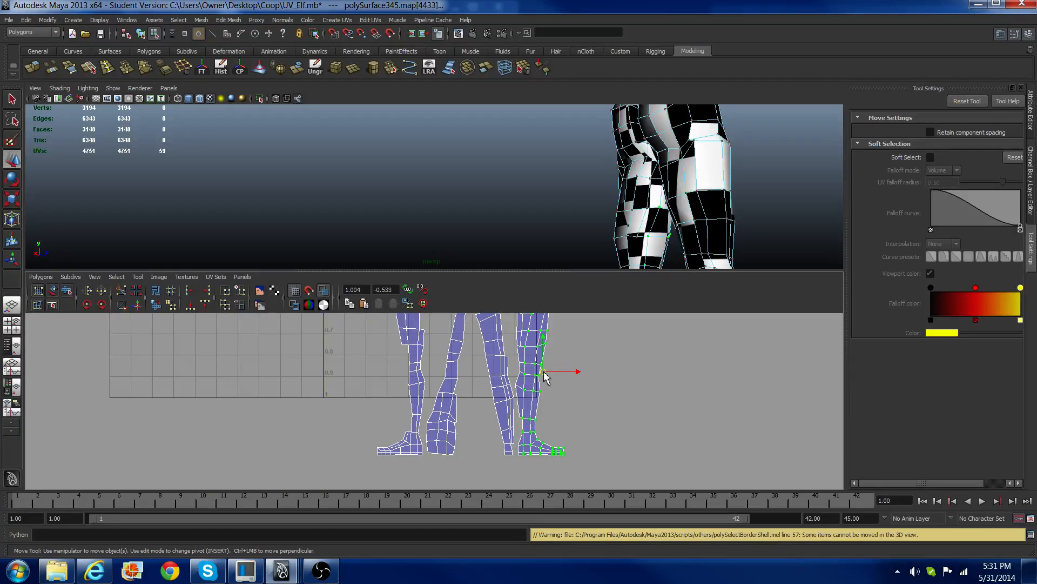
left_click_drag(545, 377, 585, 381)
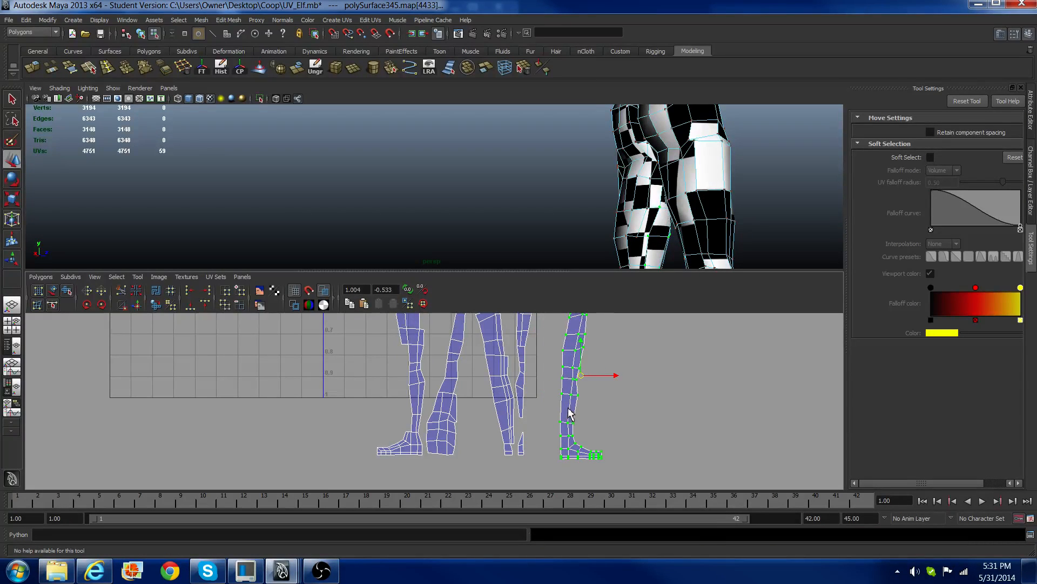
Step: Select the two edges across the ankle of the separated leg shell and cut the UVs along them
scroll(553, 431, "up", 3)
middle_click_drag(553, 433, 440, 367, "alt")
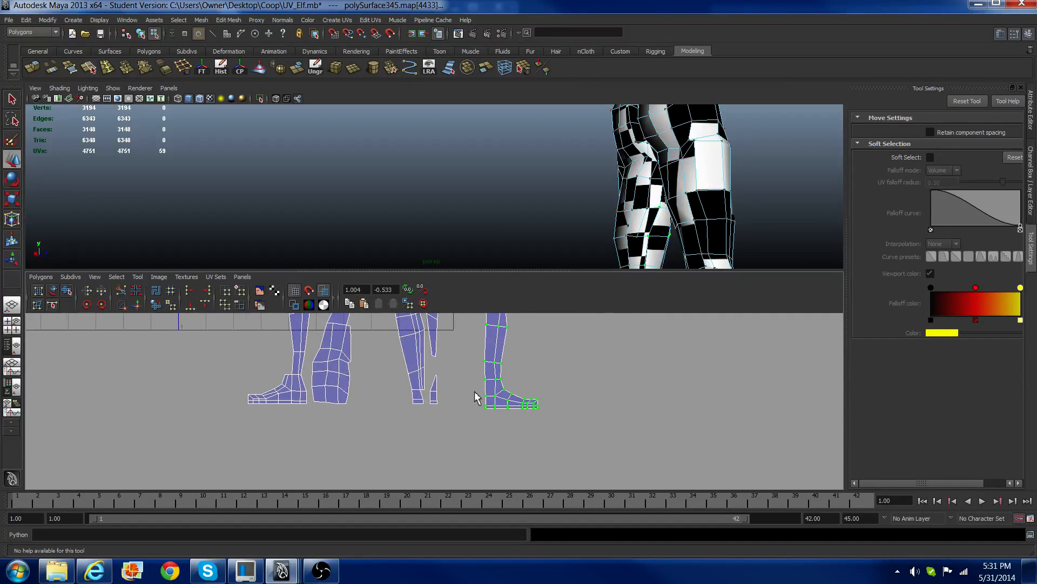
scroll(475, 395, "up", 3)
middle_click_drag(473, 408, 457, 446, "alt")
right_click(457, 443)
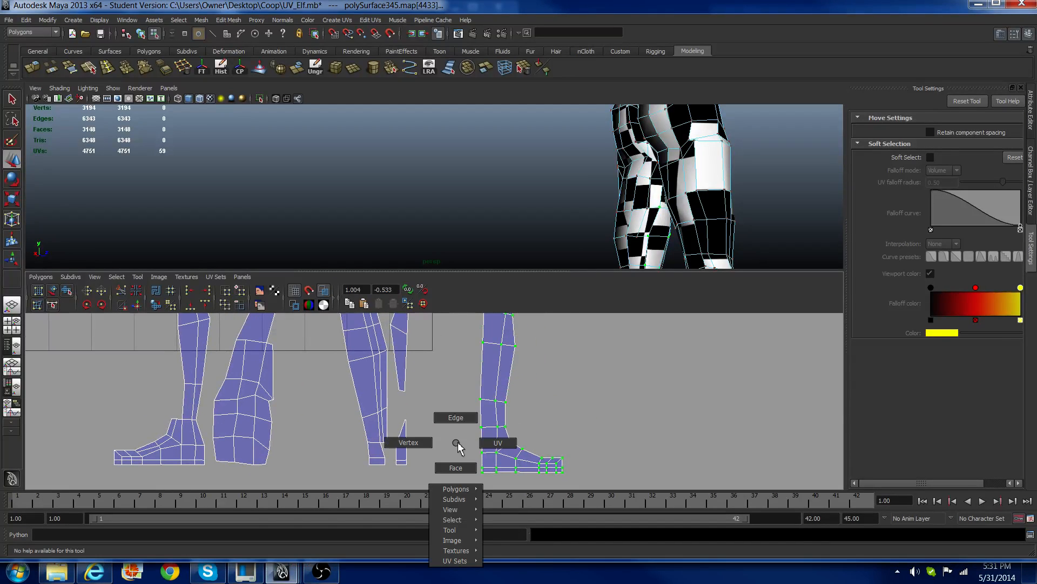
right_click_drag(457, 443, 464, 418)
left_click(497, 428)
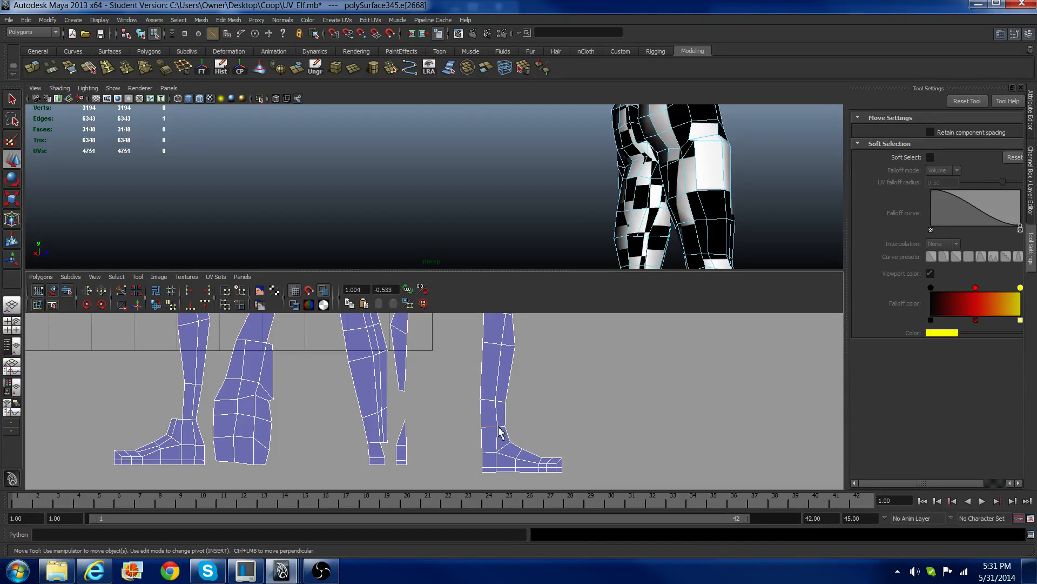
left_click(503, 427, "shift")
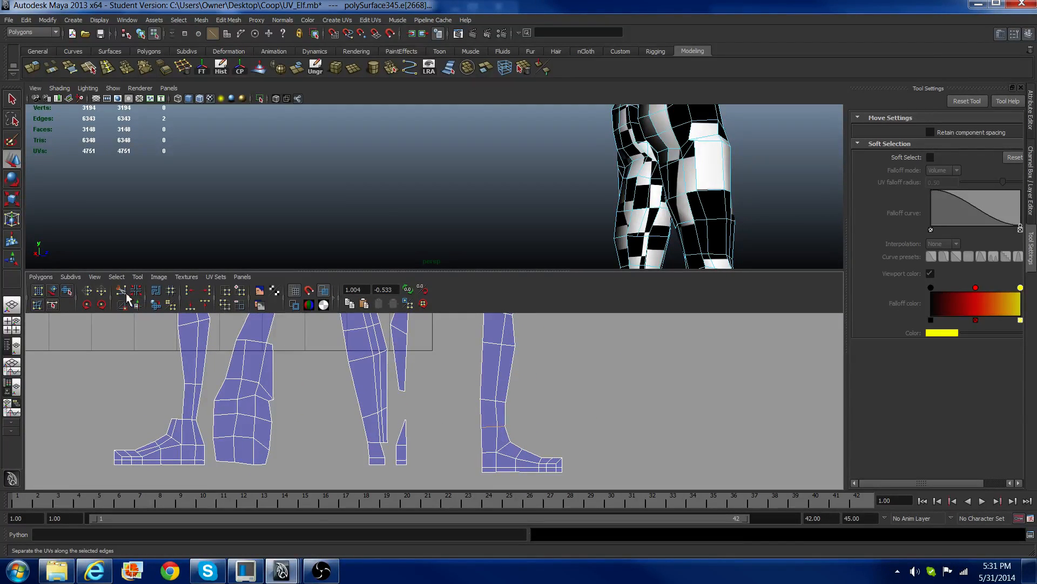
Step: Select the whole foot shell below the ankle cut and move it off to the right of the leg
right_click_drag(500, 439, 509, 441)
left_click_drag(506, 431, 531, 453)
mouse_move(528, 446)
right_mouse_down("ctrl")
mouse_move(529, 426)
mouse_move(498, 445)
mouse_move(520, 440)
right_mouse_up("ctrl")
scroll(504, 443, "down", 3)
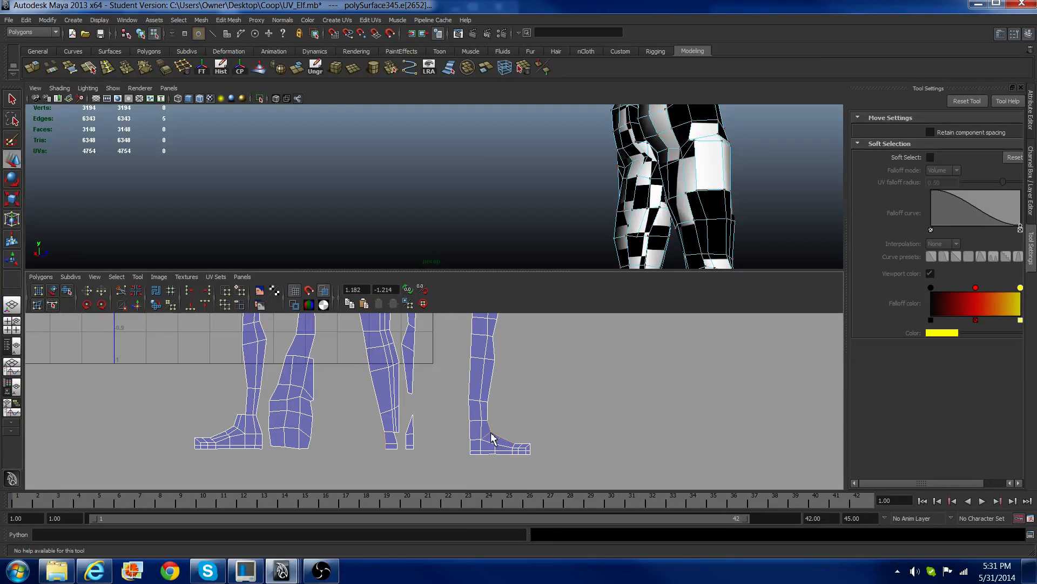
left_click_drag(492, 437, 504, 442)
right_click_drag(503, 439, 517, 433, "ctrl")
left_click_drag(508, 443, 642, 459)
Step: Select the footless leg shell and move it up and to the right into empty UV space
scroll(541, 397, "down", 2)
middle_click_drag(526, 386, 519, 471, "alt")
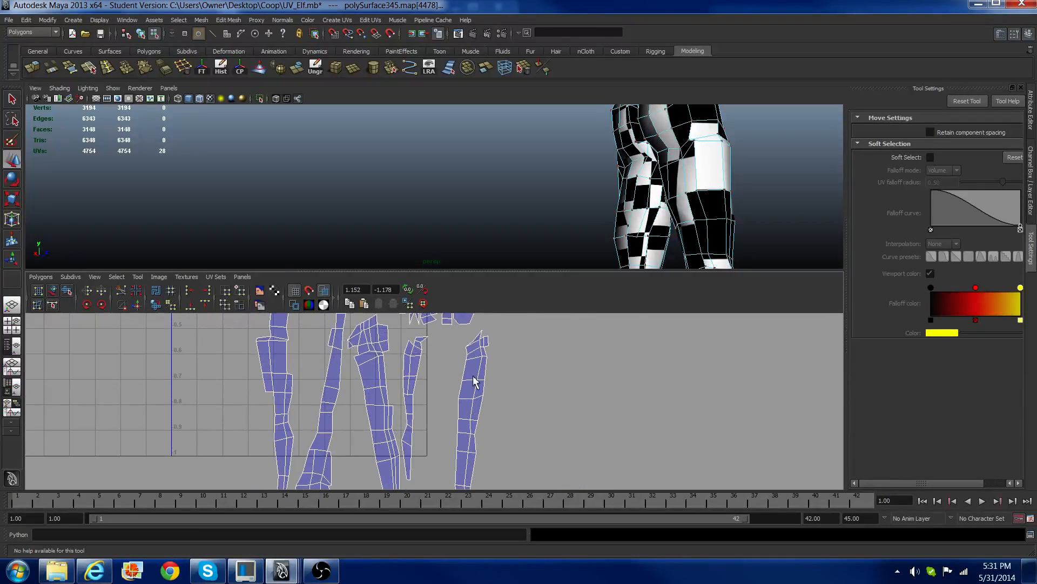
mouse_move(495, 371)
right_mouse_down()
mouse_move(488, 386)
mouse_move(505, 381)
right_mouse_up()
left_click(488, 387)
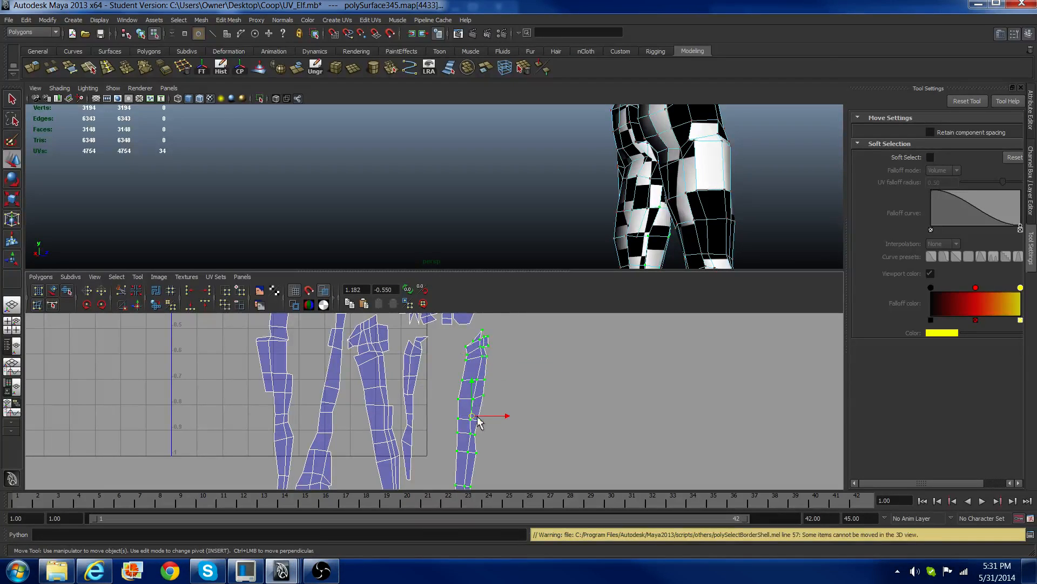
left_click_drag(479, 422, 591, 393)
left_click_drag(665, 232, 557, 248, "alt")
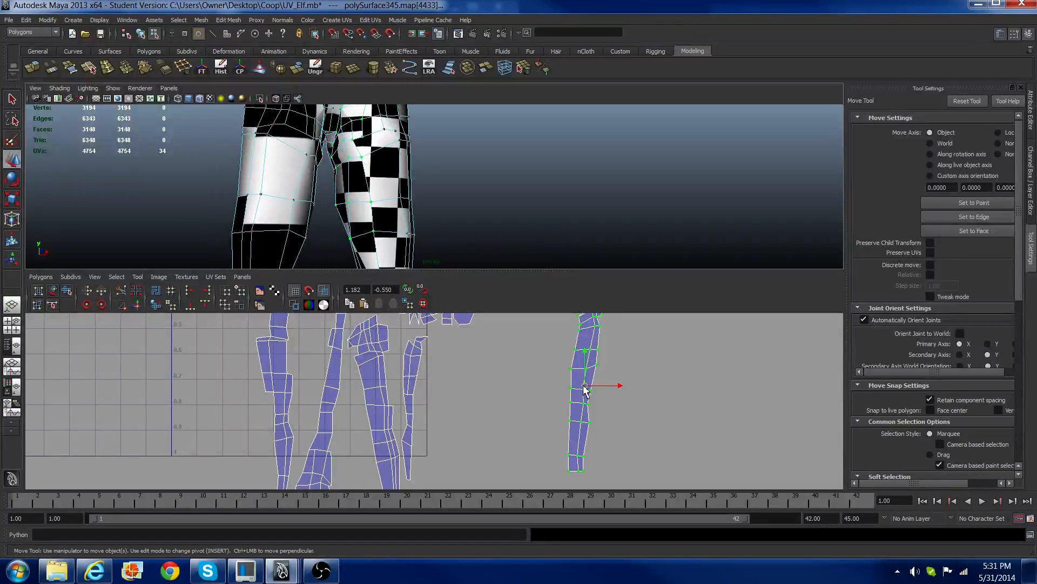
Step: Select the border edges along the right side of the footless leg shell and move and sew them to the matching leg shell
mouse_move(586, 389)
left_mouse_down()
mouse_move(600, 394)
mouse_move(586, 389)
mouse_move(594, 380)
left_mouse_up()
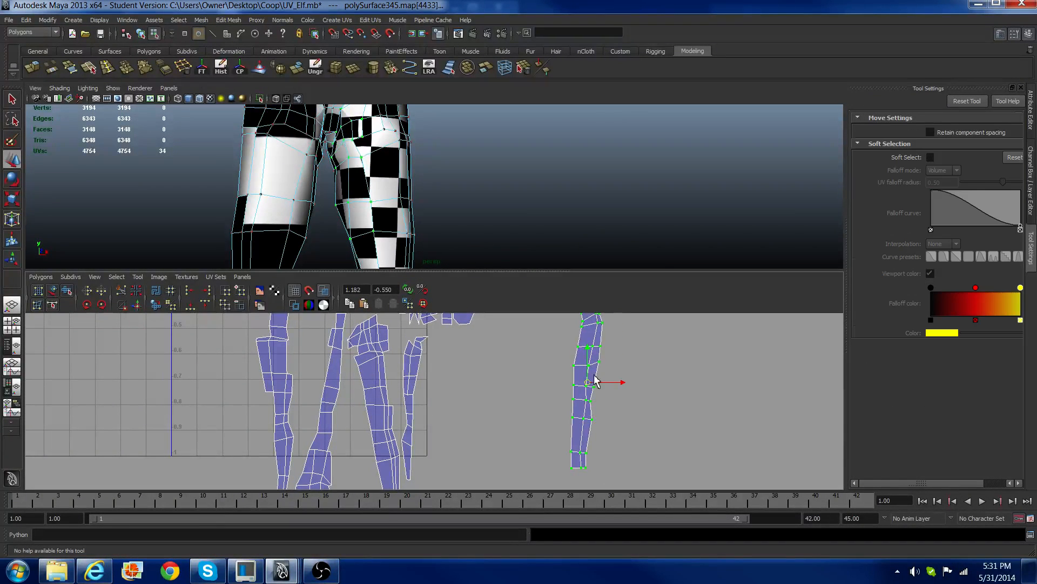
right_click_drag(595, 381, 551, 350, "alt")
right_click(550, 348)
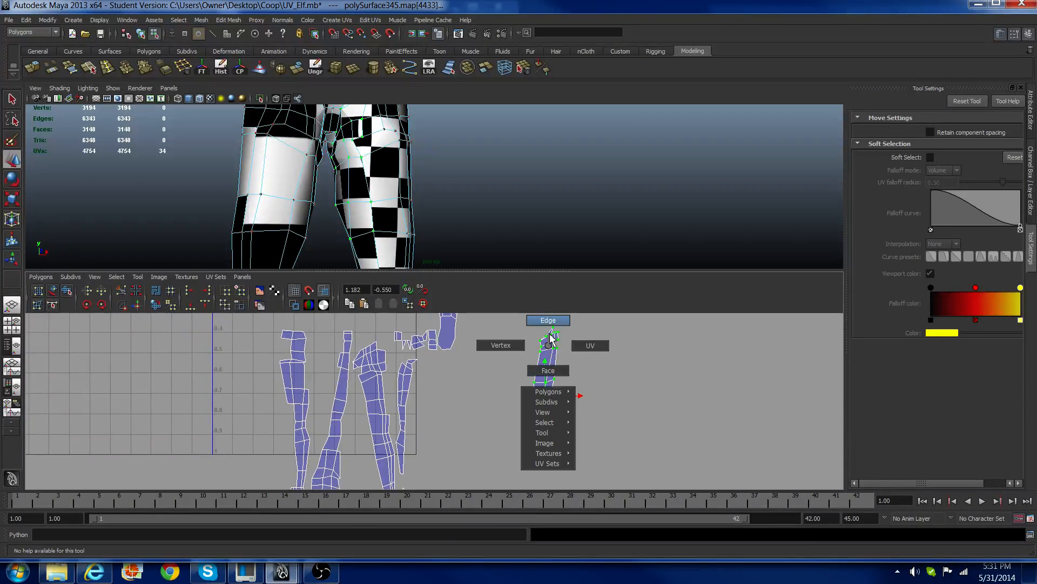
left_click(551, 339)
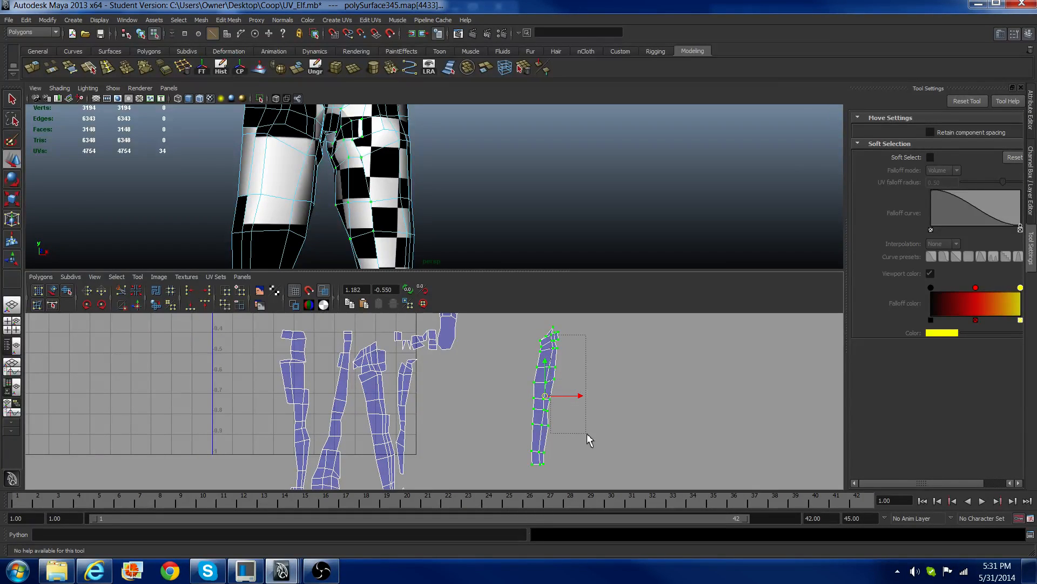
left_click_drag(592, 446, 591, 445)
left_click_drag(542, 404, 578, 450, "shift")
right_click_drag(515, 389, 419, 345, "alt")
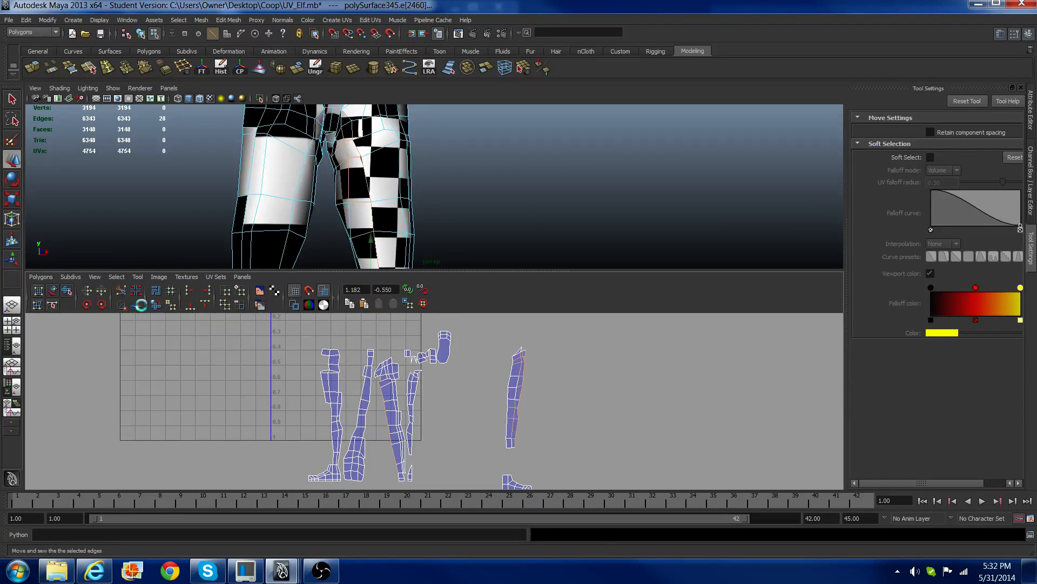
left_click(140, 304)
Step: Move the whole sewn leg shell right into empty UV space and unfold its UVs
scroll(392, 427, "up", 3)
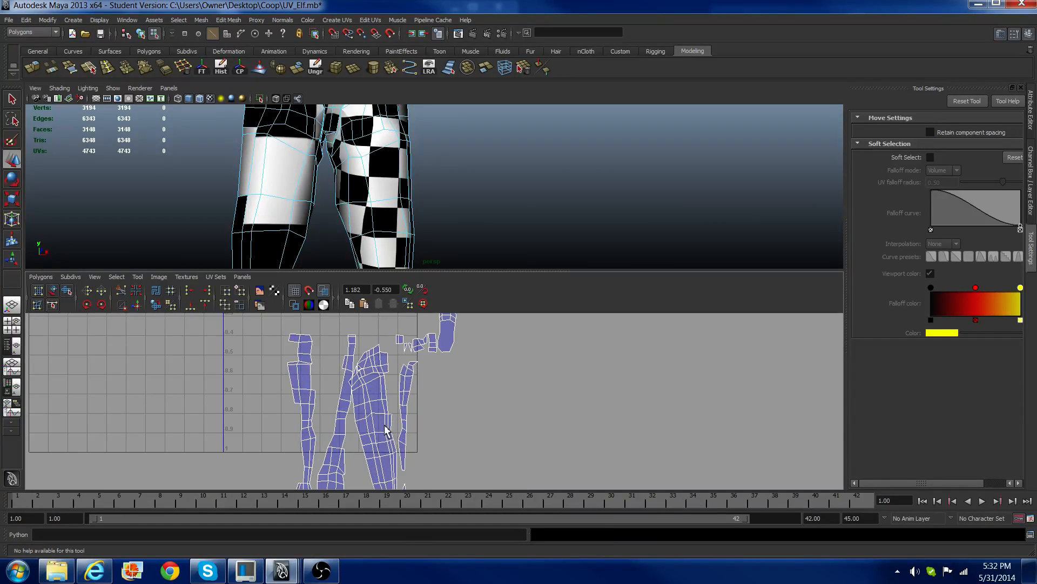
mouse_move(382, 422)
right_mouse_down()
mouse_move(411, 423)
mouse_move(390, 416)
mouse_move(386, 430)
right_mouse_up()
left_click(374, 416)
left_click_drag(374, 426, 552, 400)
left_click_drag(388, 223, 397, 203, "alt")
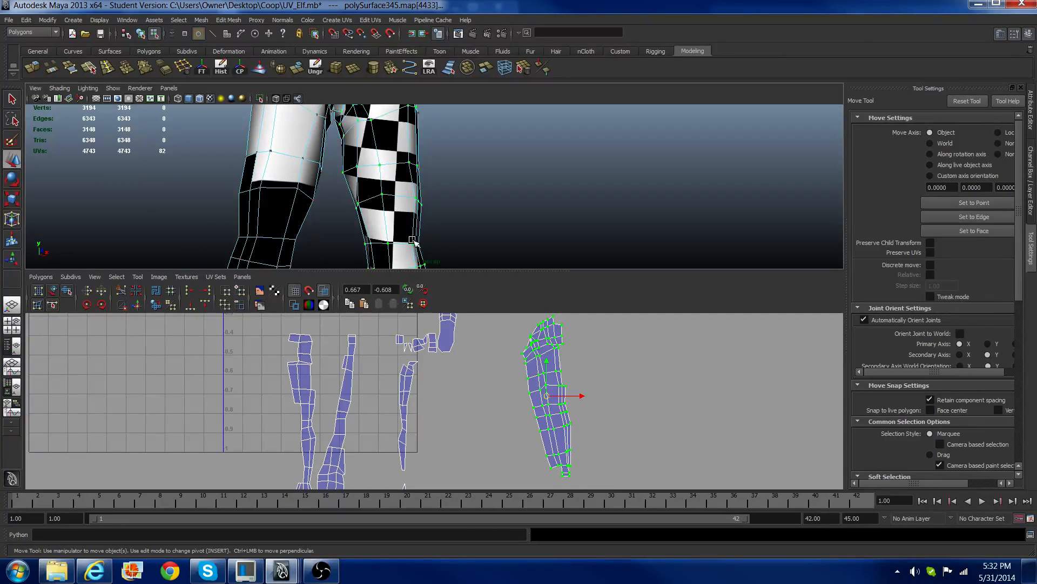
left_click(161, 305)
left_click_drag(319, 200, 325, 160, "alt")
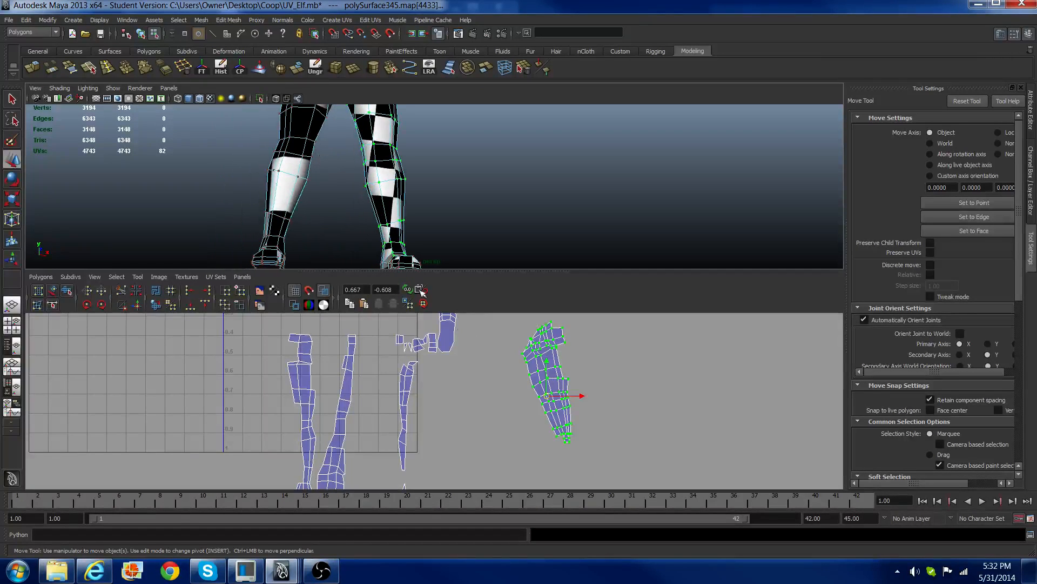
Step: Select the edges down the unfolded leg shell's right side to locate their matching borders on the other shells
right_click_drag(469, 329, 533, 394, "alt")
middle_click_drag(604, 362, 549, 396, "alt")
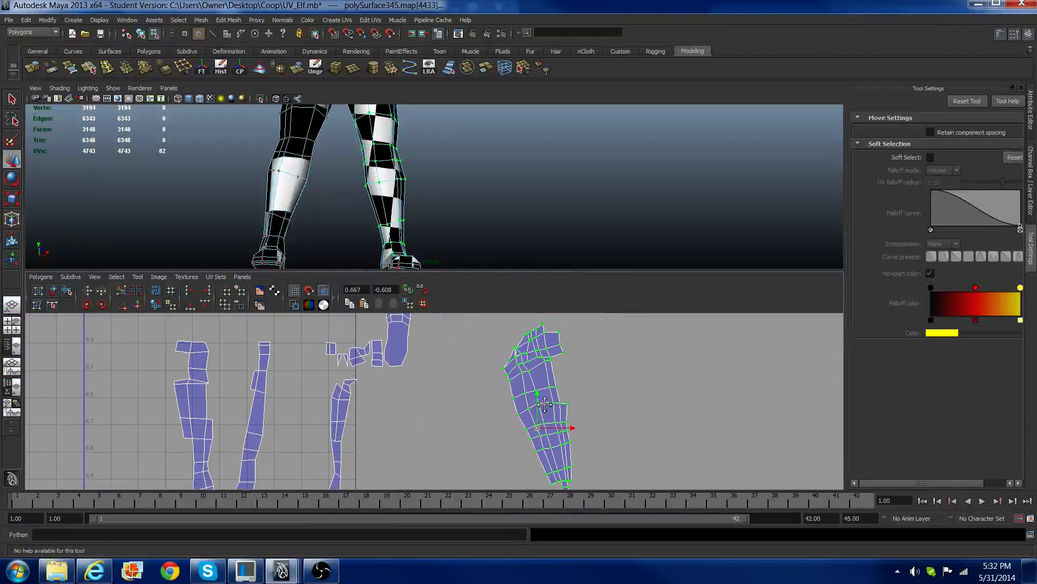
right_click_drag(546, 400, 530, 359)
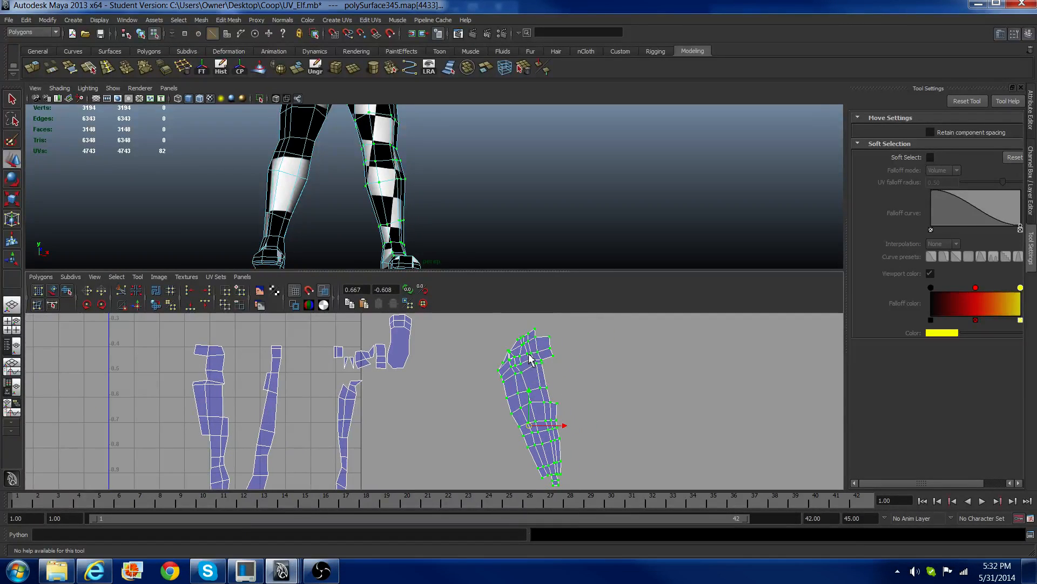
left_click_drag(574, 396, 582, 462)
scroll(368, 391, "down", 3)
middle_click_drag(363, 394, 372, 344, "alt")
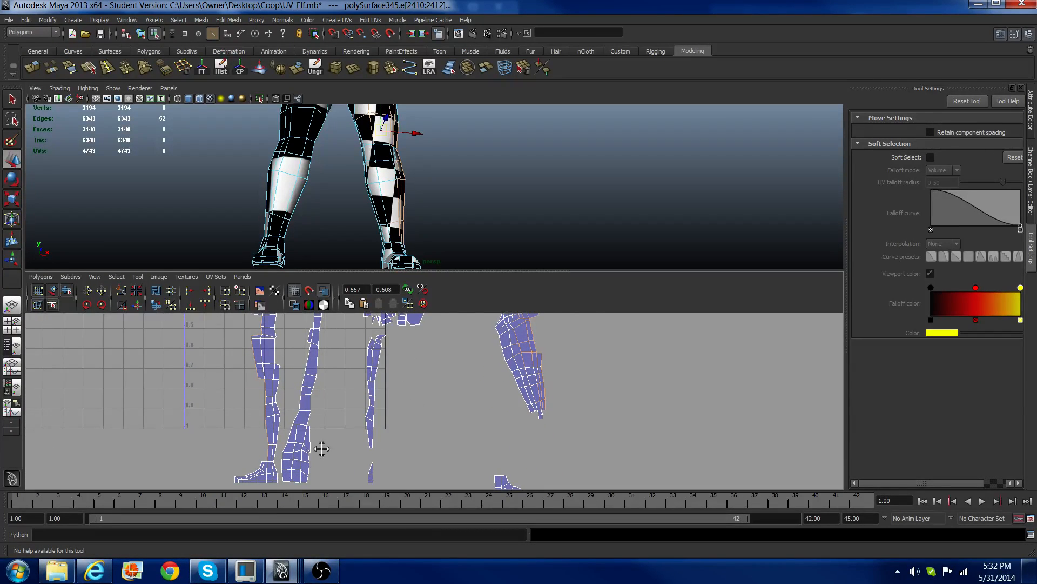
Step: Select the two edges across the ankle of the leg shell with the side-view foot and cut the UVs along them
middle_click_drag(324, 446, 476, 378, "alt")
scroll(448, 375, "up", 4)
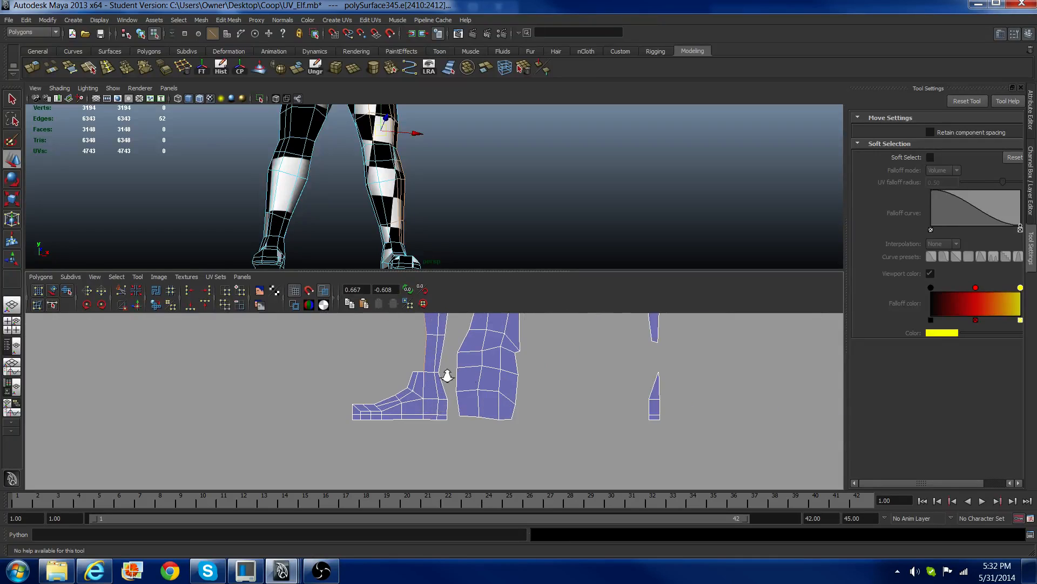
left_click(431, 367)
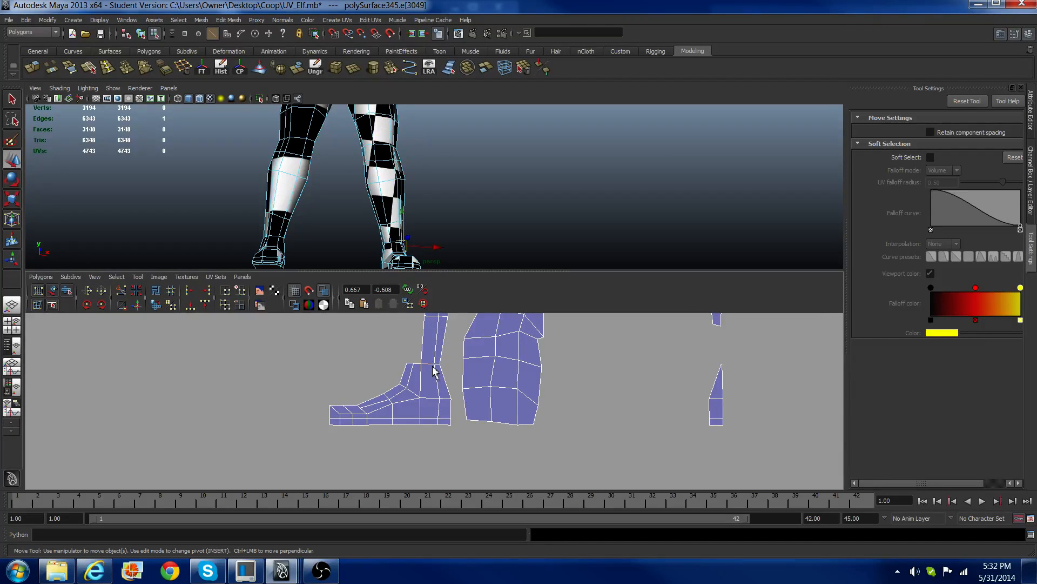
left_click(438, 366, "shift")
left_click(439, 365, "shift")
left_click(439, 356, "shift")
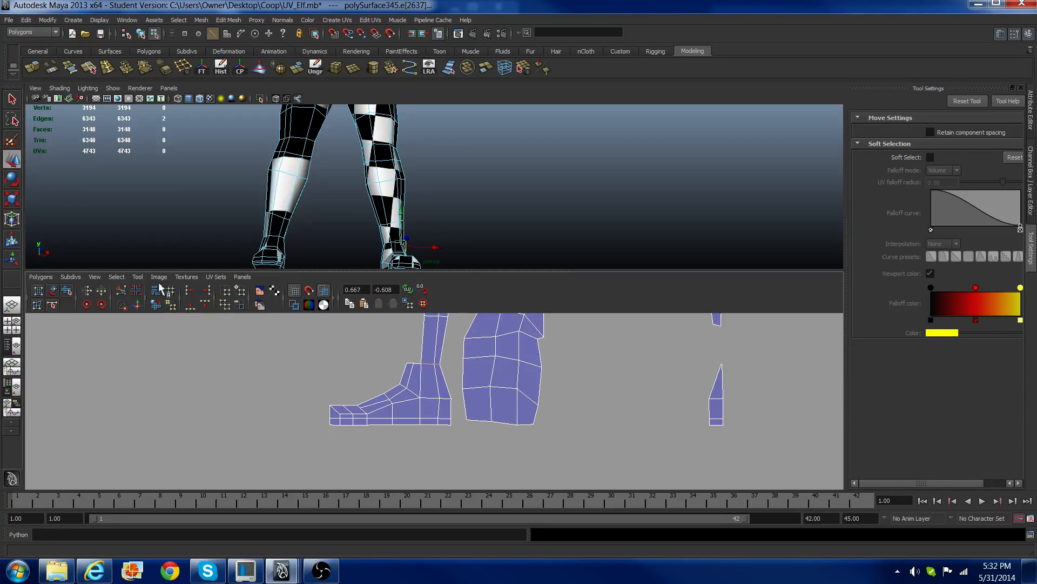
Step: Select the edges down the right side of the unfolded leg shell and move and sew the footless leg strip onto it
scroll(432, 363, "down", 6)
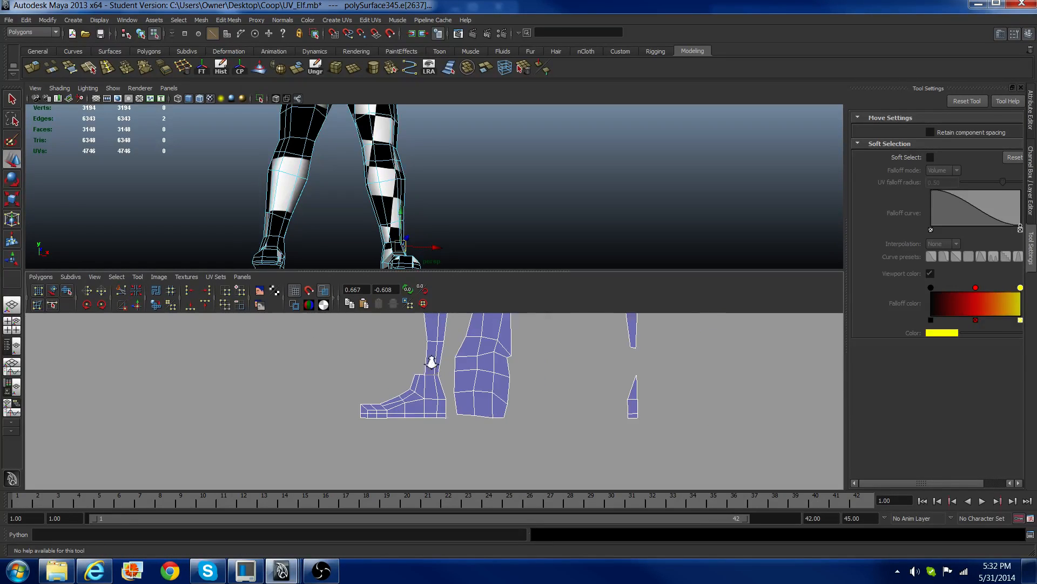
middle_click_drag(463, 386, 423, 451, "alt")
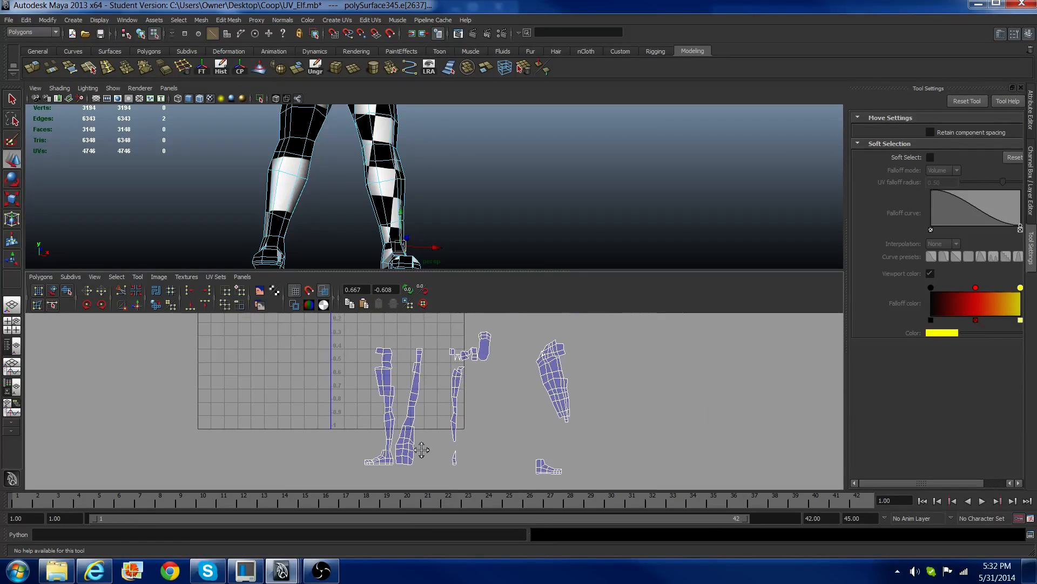
right_click_drag(494, 401, 495, 392)
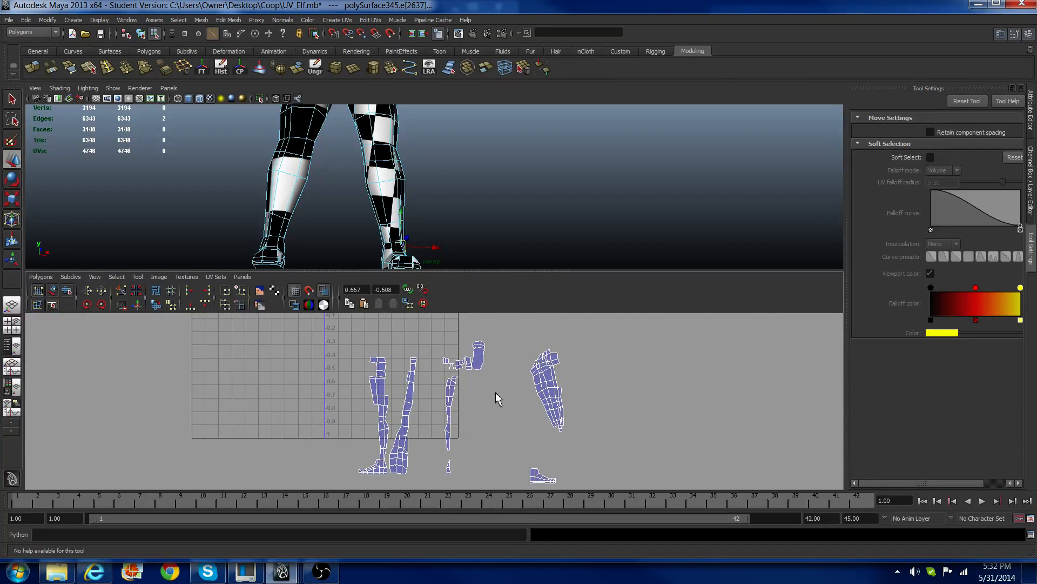
left_click_drag(581, 380, 585, 394)
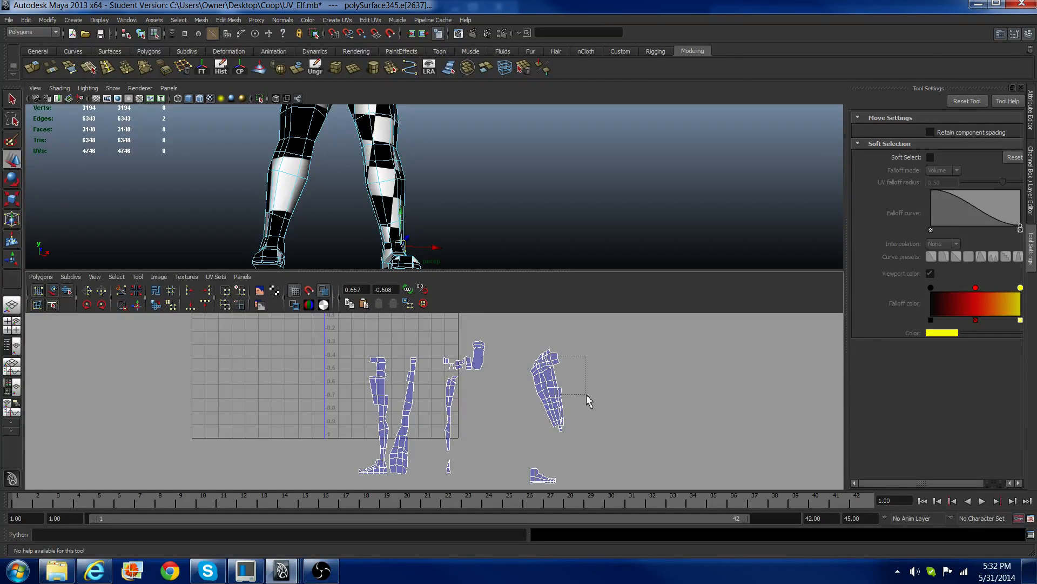
scroll(585, 394, "up", 2)
middle_click_drag(561, 401, 572, 397, "alt")
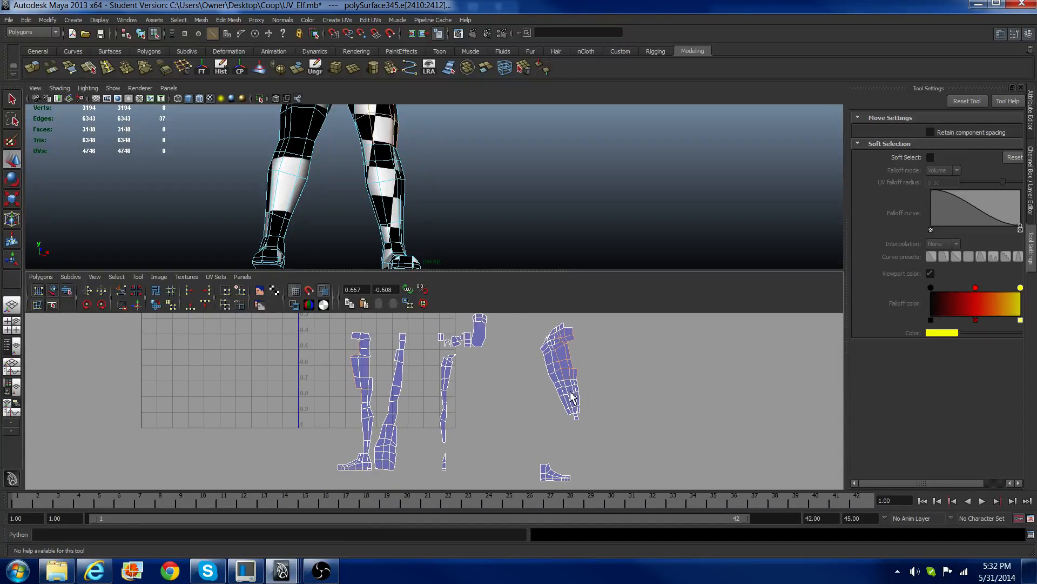
left_click_drag(594, 409, 582, 418, "shift")
scroll(582, 418, "up", 2)
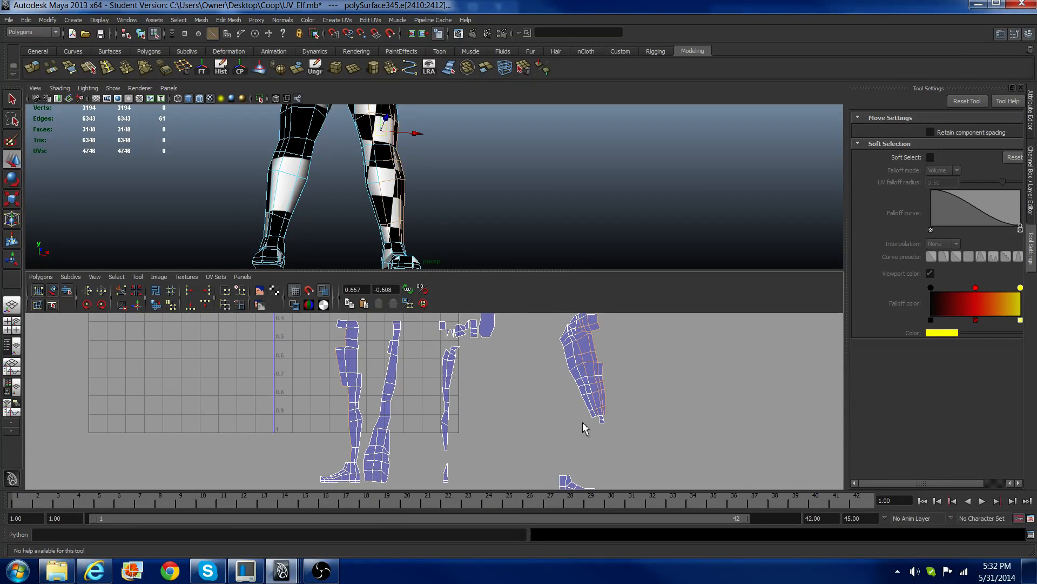
left_click(137, 305)
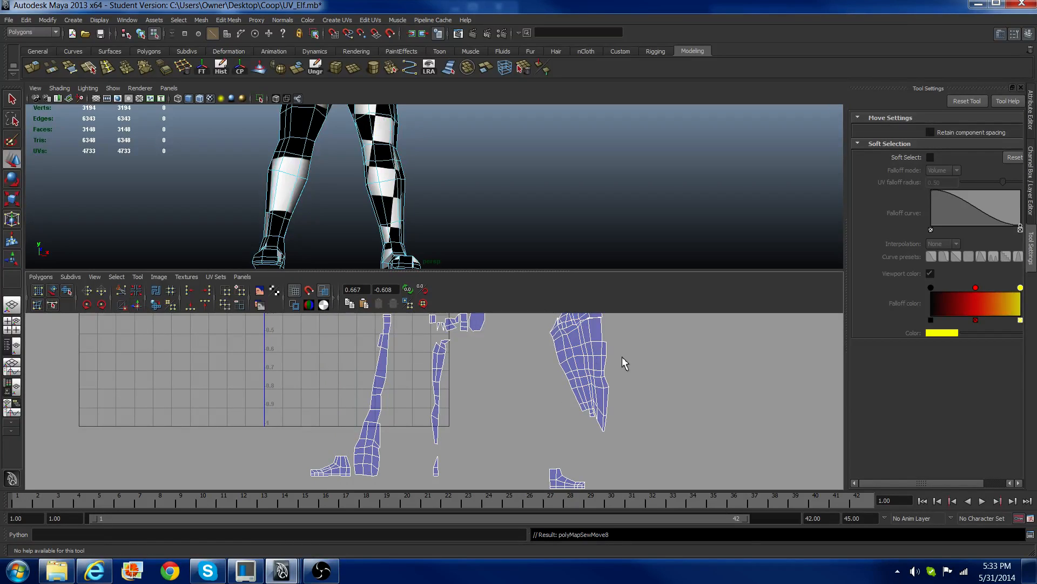
Step: Select the UVs of the newly attached strip on the right side of the leg shell and unfold them
right_click_drag(605, 362, 618, 360)
scroll(616, 356, "down", 2)
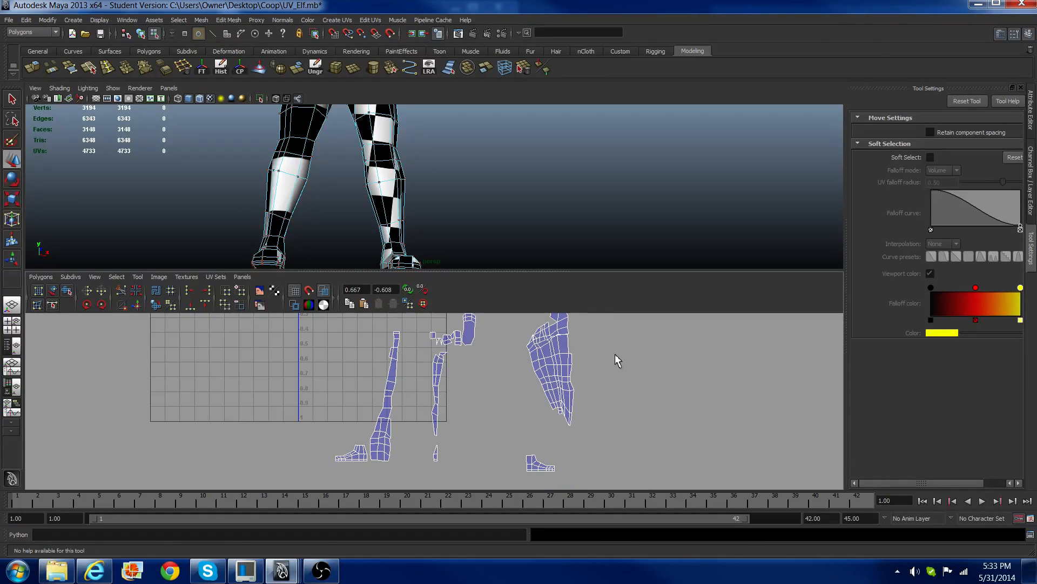
left_click_drag(476, 238, 444, 254, "alt")
key("w")
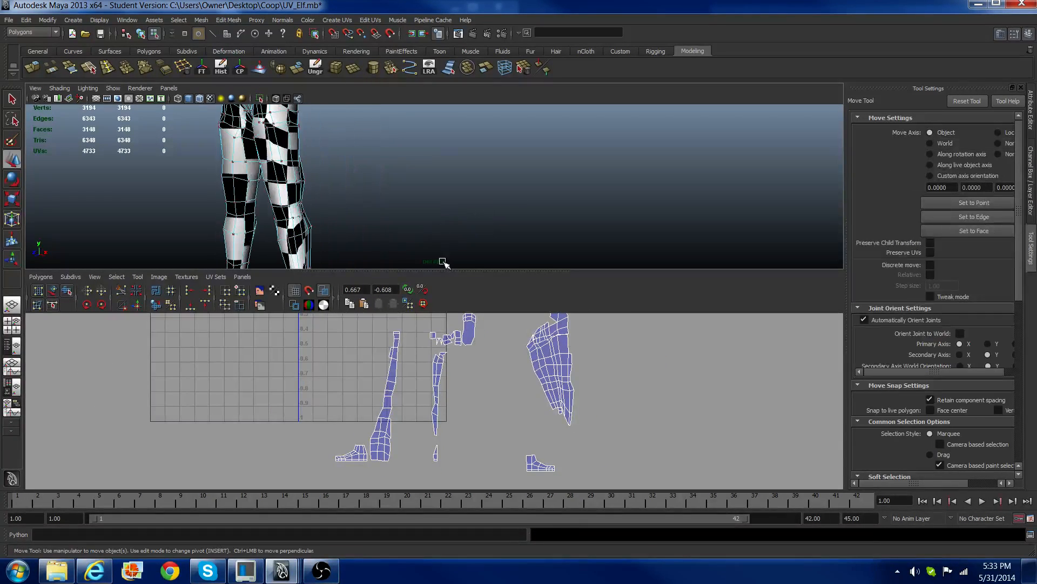
left_click_drag(352, 158, 335, 165, "alt")
scroll(543, 335, "down", 2)
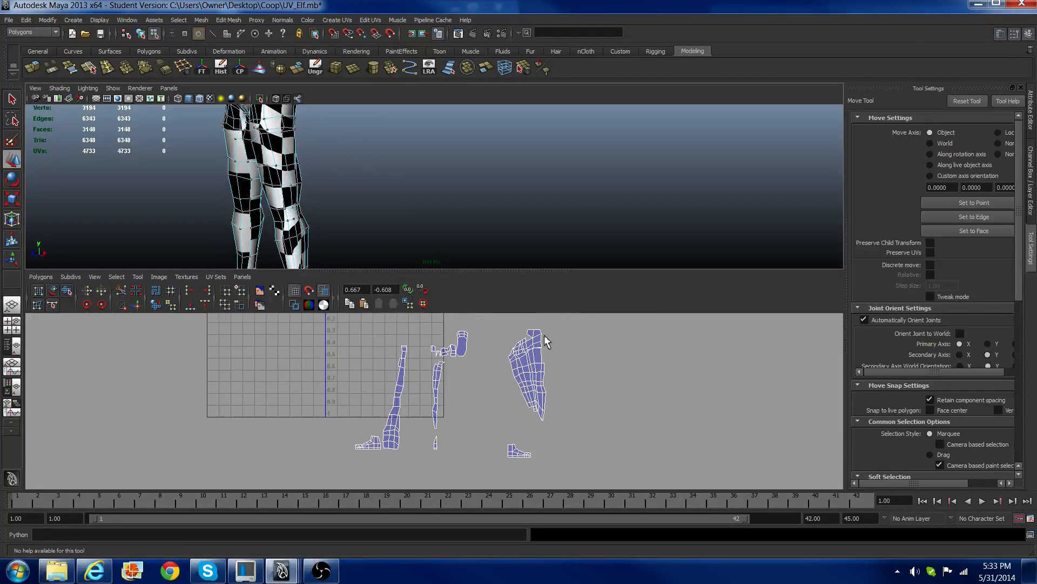
left_click_drag(525, 322, 609, 427)
left_click(157, 306)
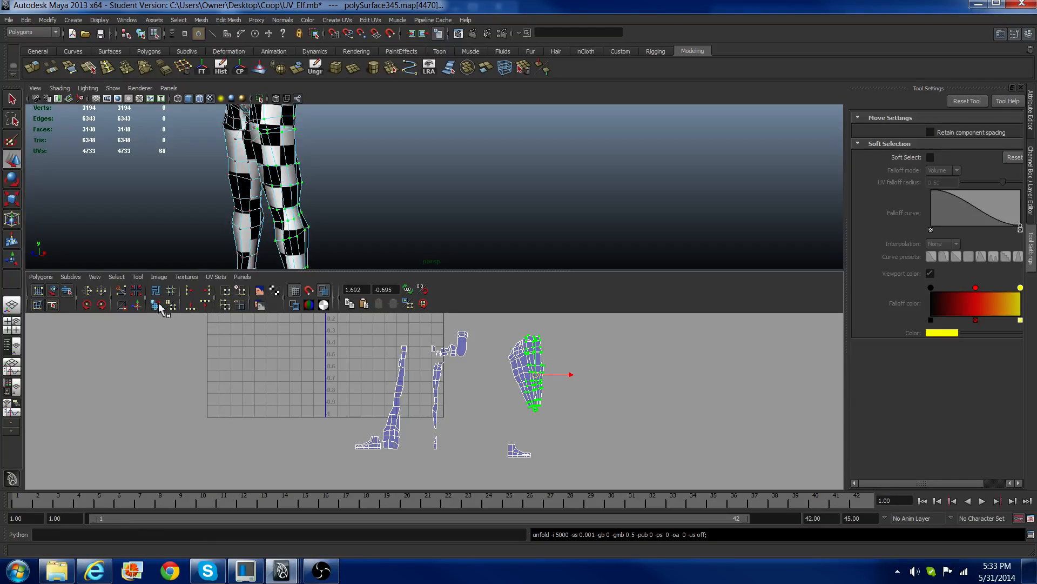
Step: Select the right-hand border edges of the combined leg shell and move and sew the long neighbouring leg strip onto them
scroll(462, 351, "up", 2)
left_click_drag(382, 174, 327, 162, "alt")
scroll(528, 331, "up", 1)
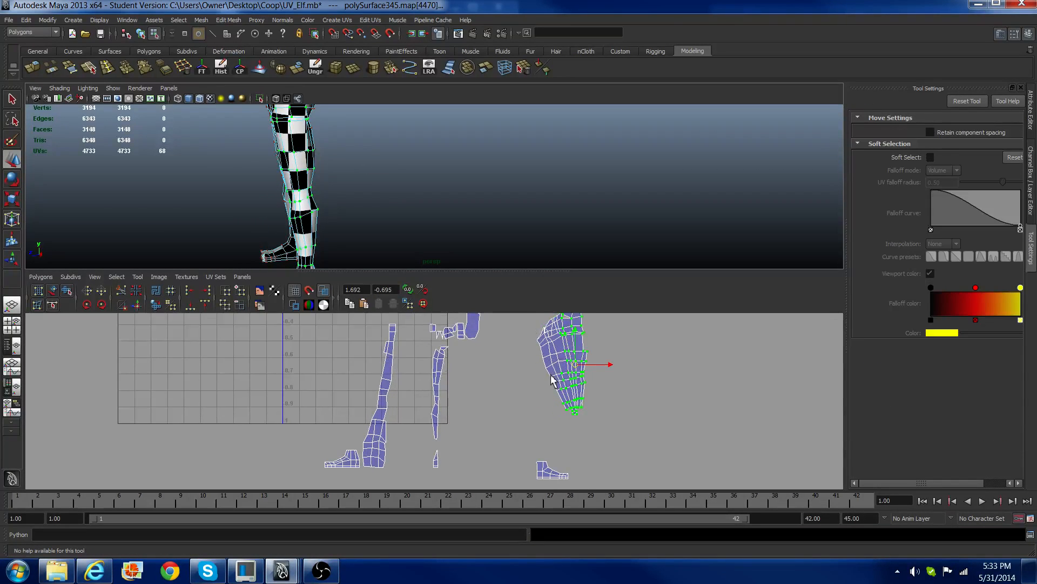
scroll(552, 380, "up", 2)
middle_click_drag(552, 379, 493, 350, "alt")
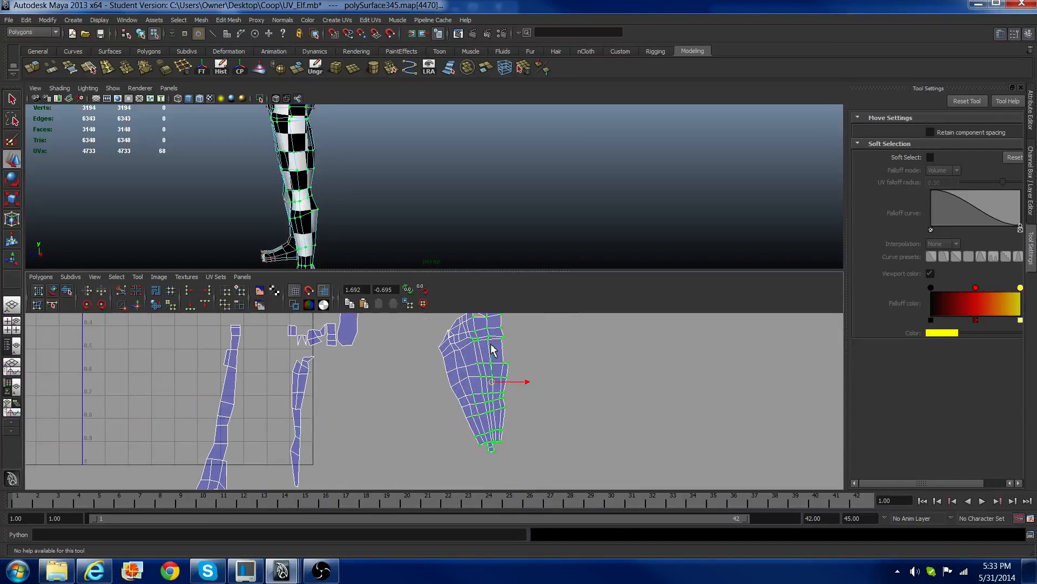
right_click_drag(513, 325, 511, 300)
scroll(513, 319, "down", 2)
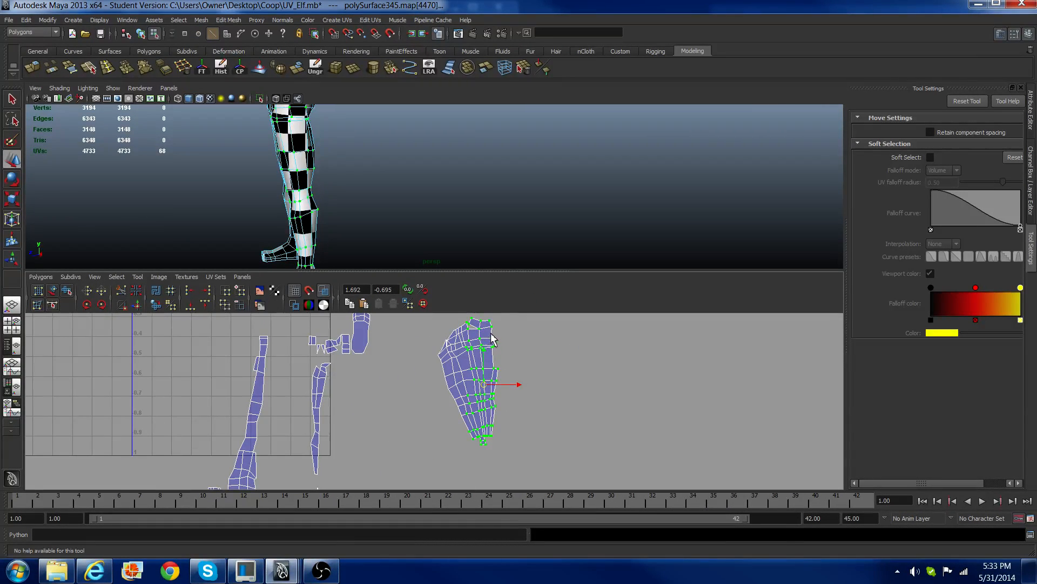
left_click_drag(491, 333, 553, 433)
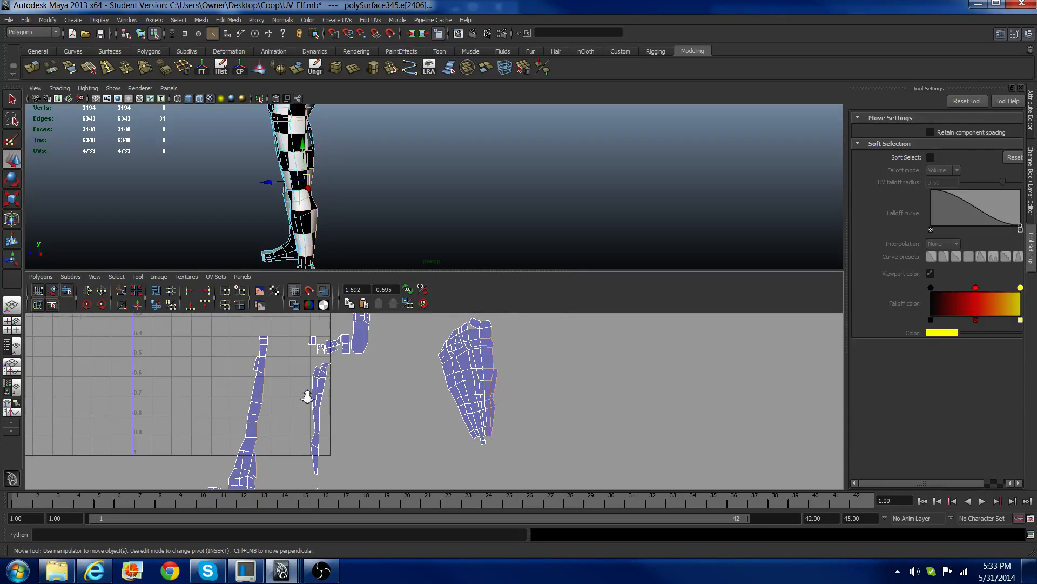
scroll(306, 398, "down", 1)
scroll(279, 363, "down", 1)
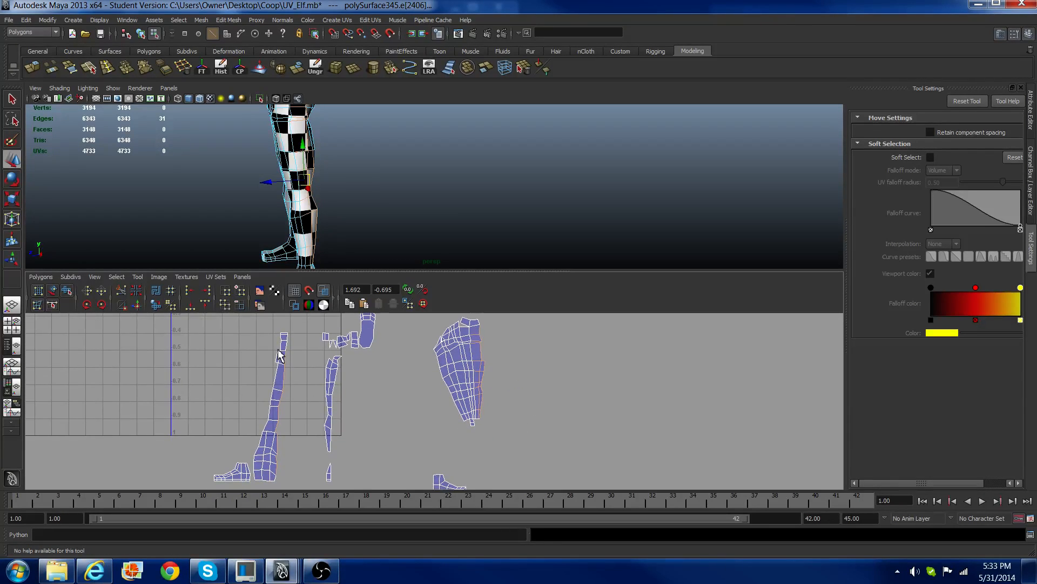
left_click(137, 305)
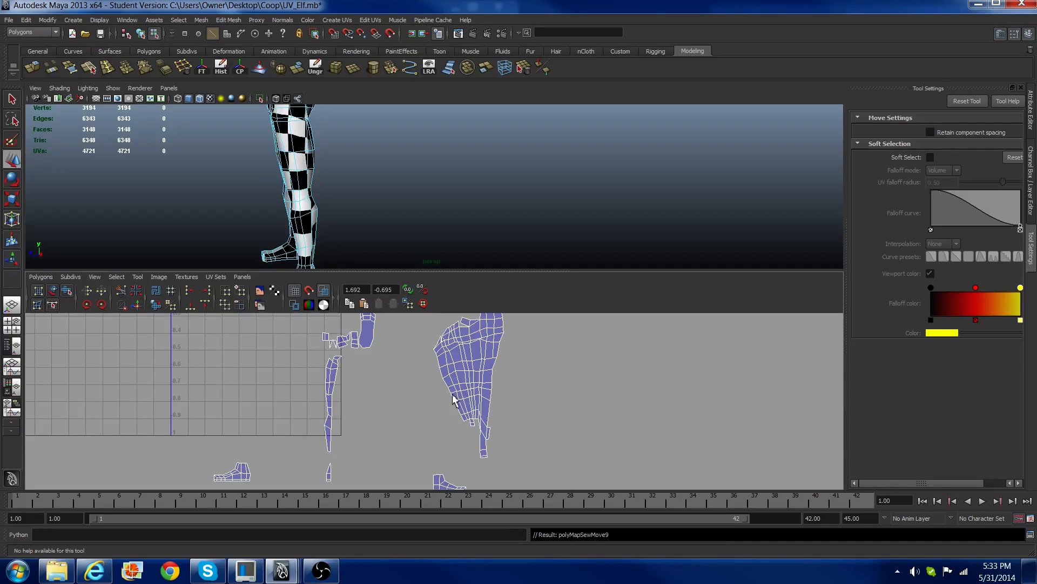
Step: Select the UVs of the long strip just sewn to the leg shell's right side and unfold them
scroll(452, 400, "up", 4)
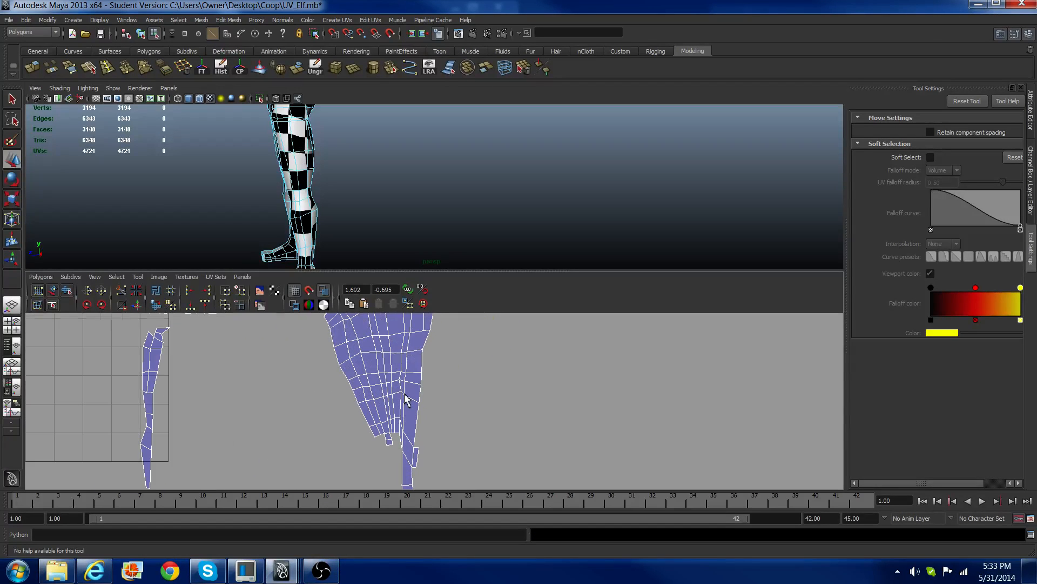
left_click_drag(365, 250, 278, 228, "alt")
right_click_drag(406, 387, 443, 381)
scroll(400, 373, "down", 3)
scroll(400, 372, "down", 2)
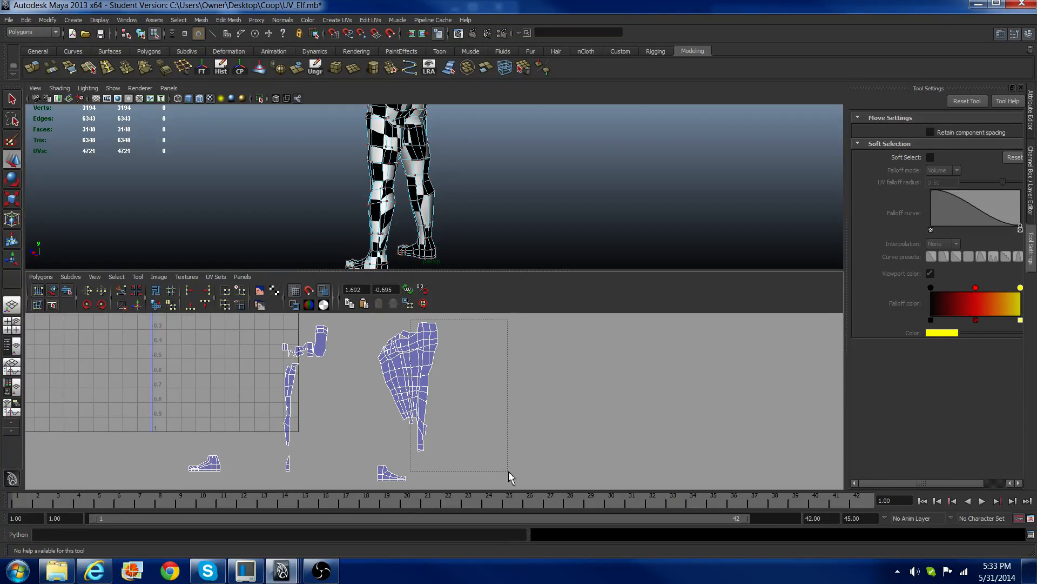
left_click_drag(508, 471, 509, 471)
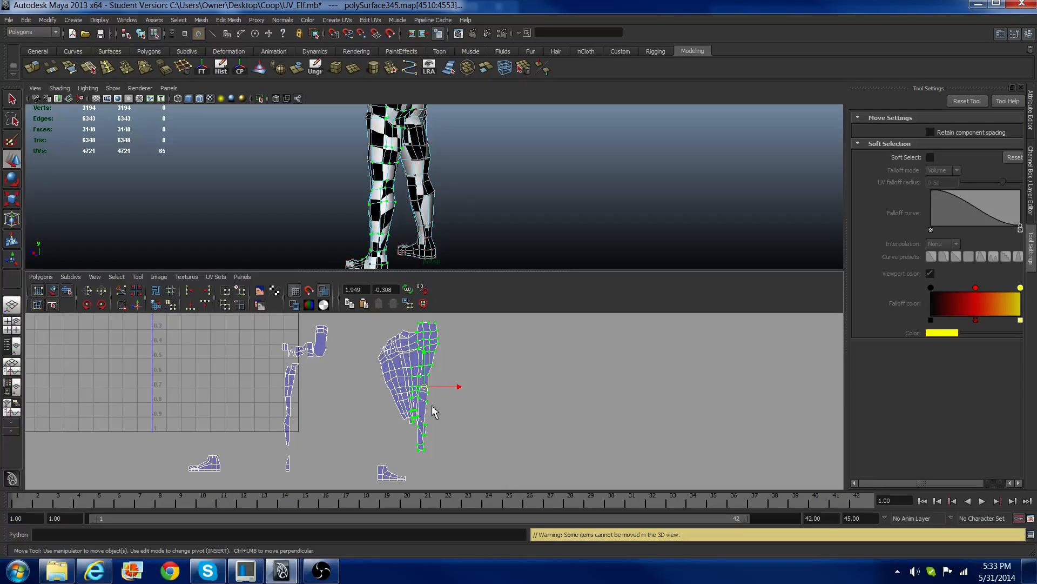
left_click(157, 304)
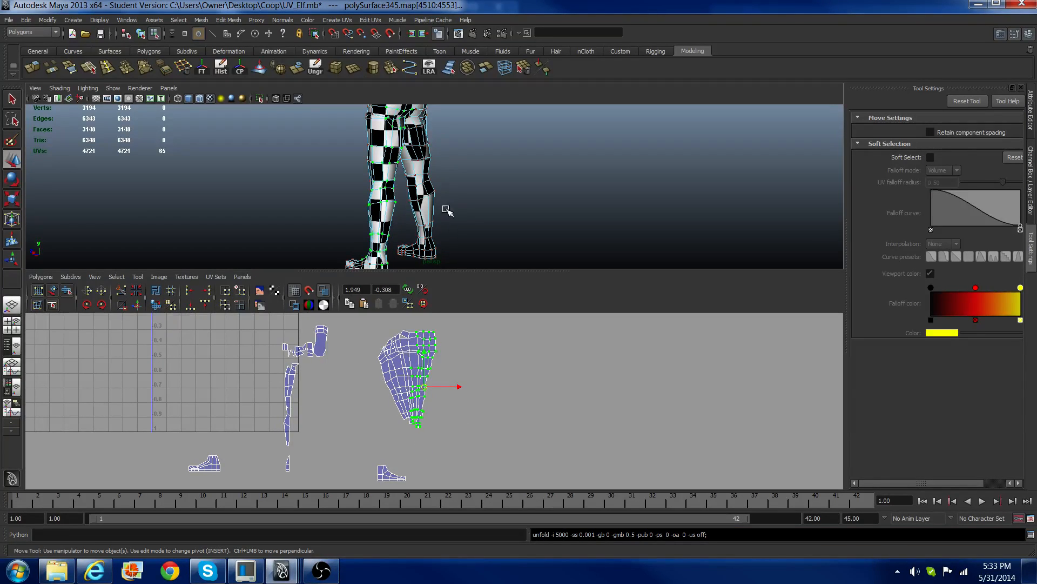
Step: Select the edges down the leg shell's right-hand border, refining the selection around the narrow strips at the ankle
left_click_drag(447, 210, 389, 207, "alt")
scroll(476, 347, "up", 2)
right_click_drag(426, 342, 430, 330)
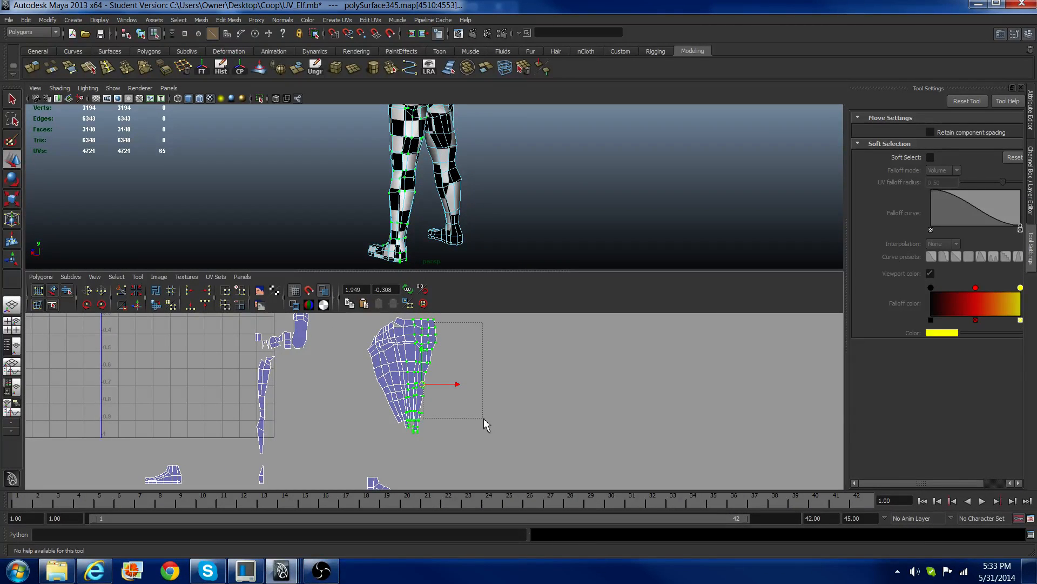
left_click_drag(484, 418, 481, 423)
scroll(448, 418, "up", 2)
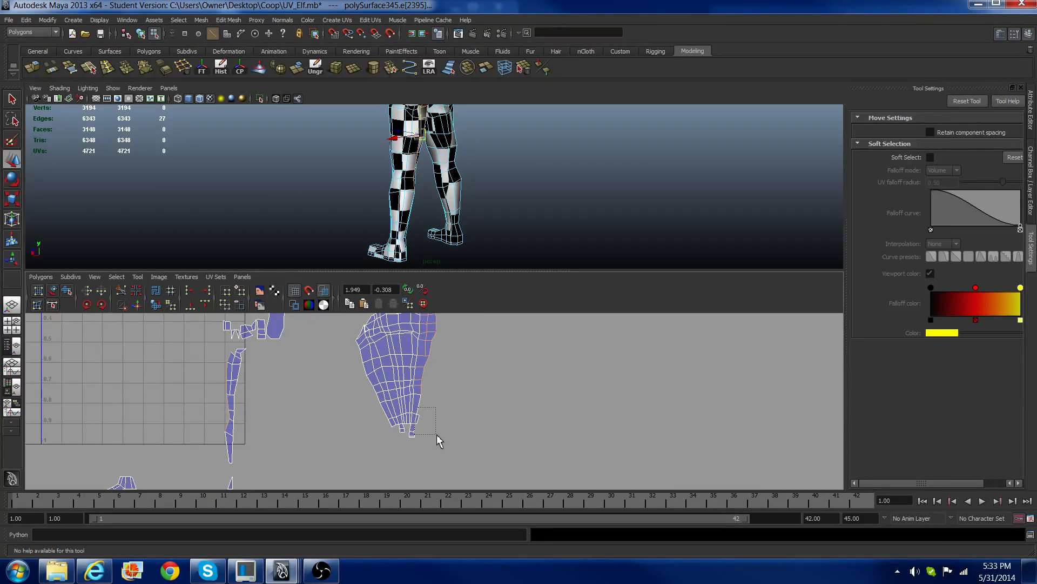
left_click_drag(439, 436, 439, 436, "shift")
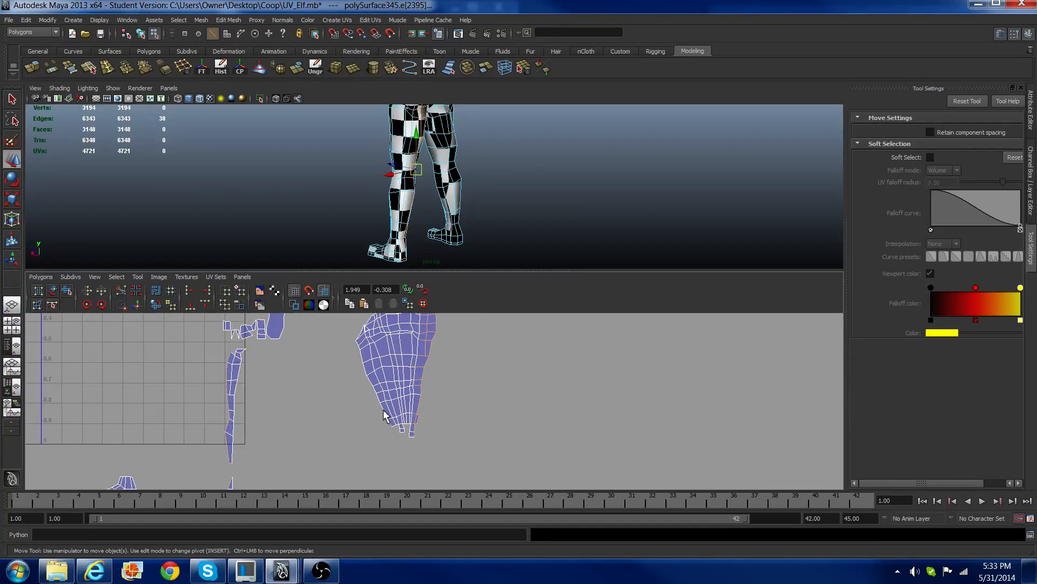
left_click_drag(379, 412, 402, 442, "shift")
left_click(419, 422, "shift")
left_click(398, 431, "shift")
Step: Try to move and sew the adjusted border edges of the leg shell, and undo the sew and the last selection change
scroll(339, 429, "up", 2)
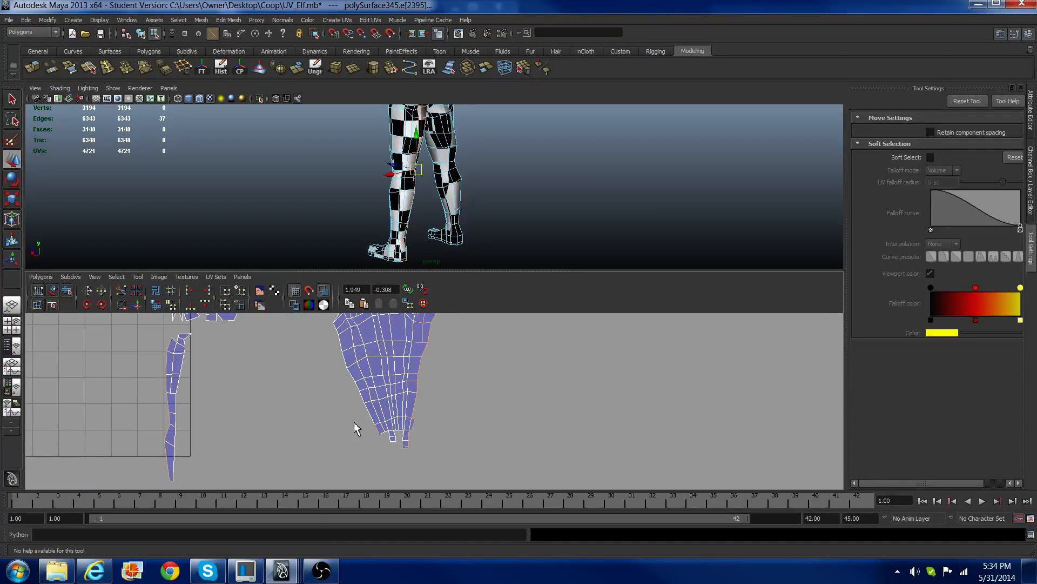
left_click_drag(381, 436, 380, 436, "shift")
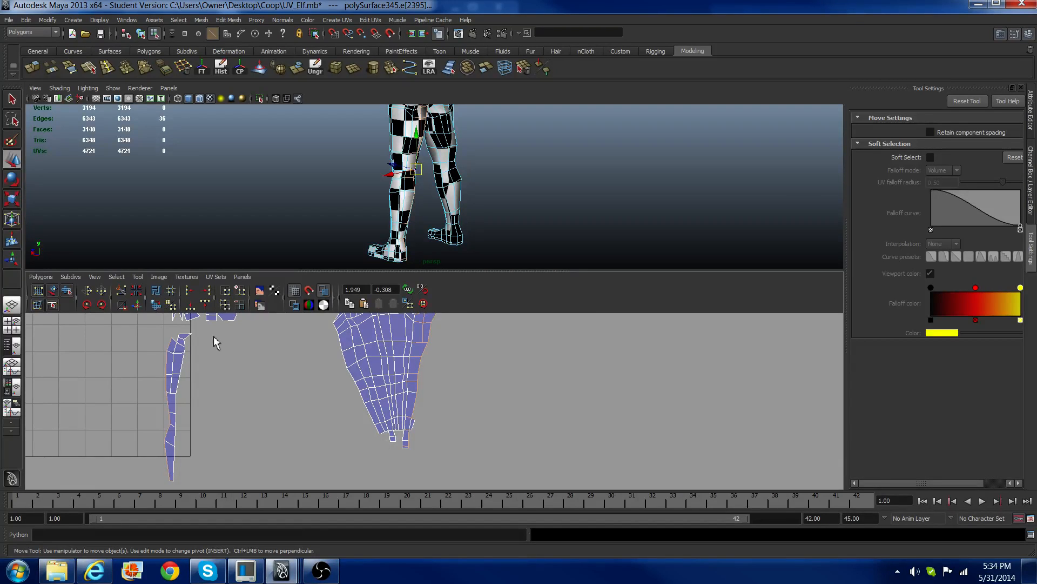
left_click(137, 309)
scroll(337, 411, "down", 4)
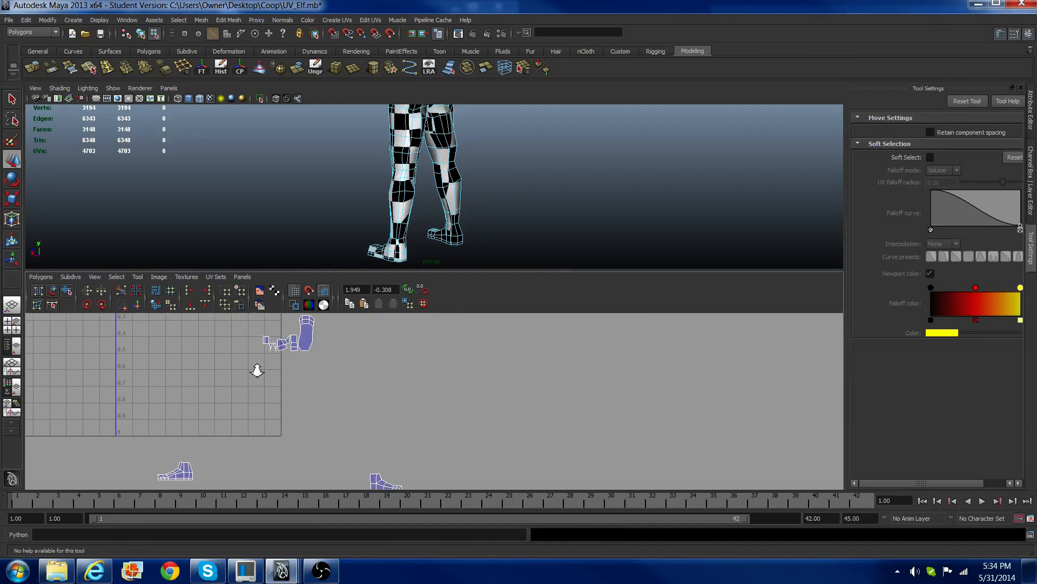
scroll(256, 368, "down", 8)
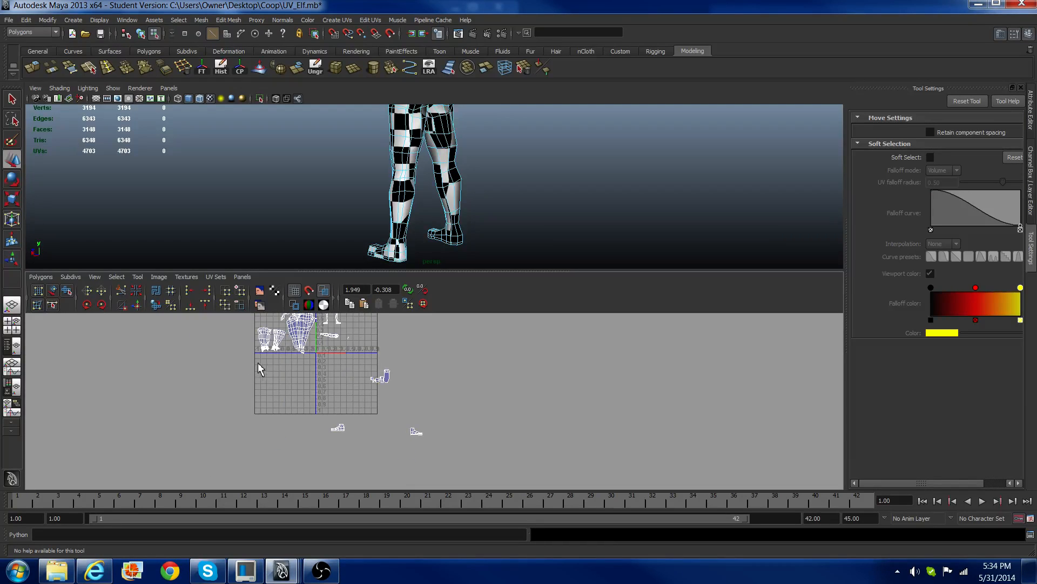
middle_click_drag(279, 364, 273, 387, "alt")
key("ctrl+z")
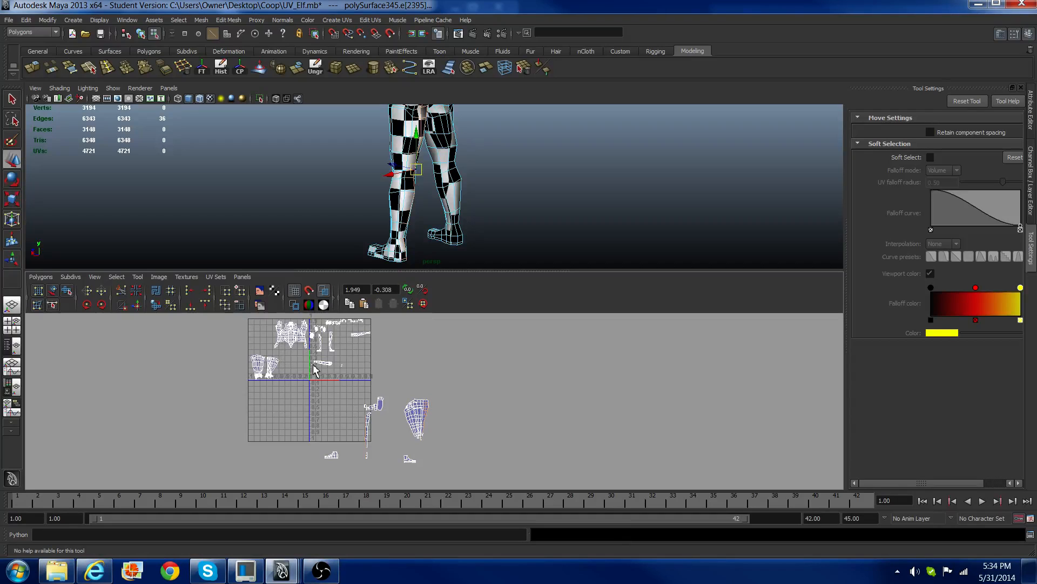
key("ctrl+z")
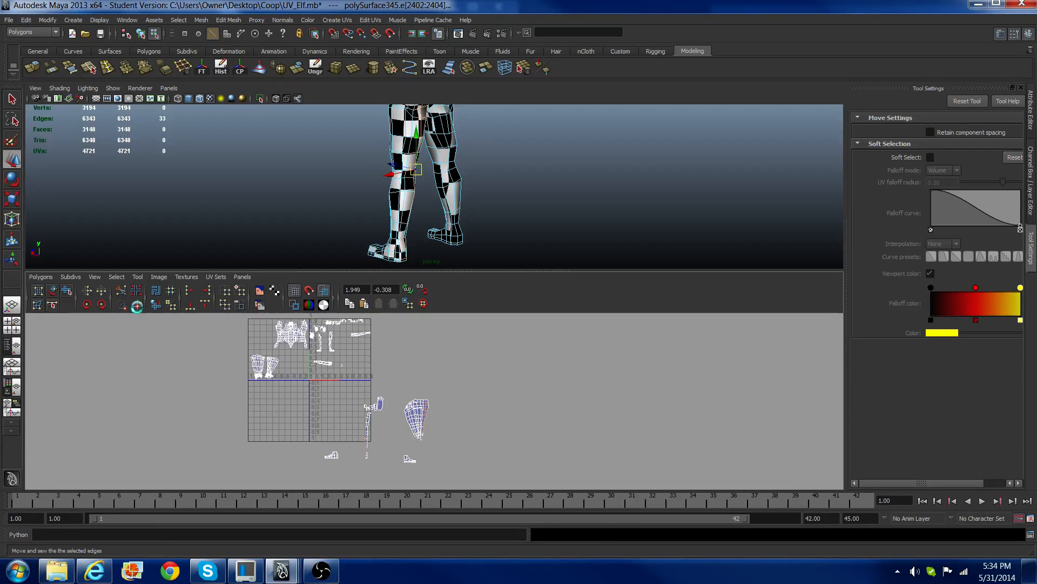
Step: Move and sew the remaining long leg strip onto the selected right-hand border of the leg shell
left_click(138, 305)
scroll(522, 427, "up", 12)
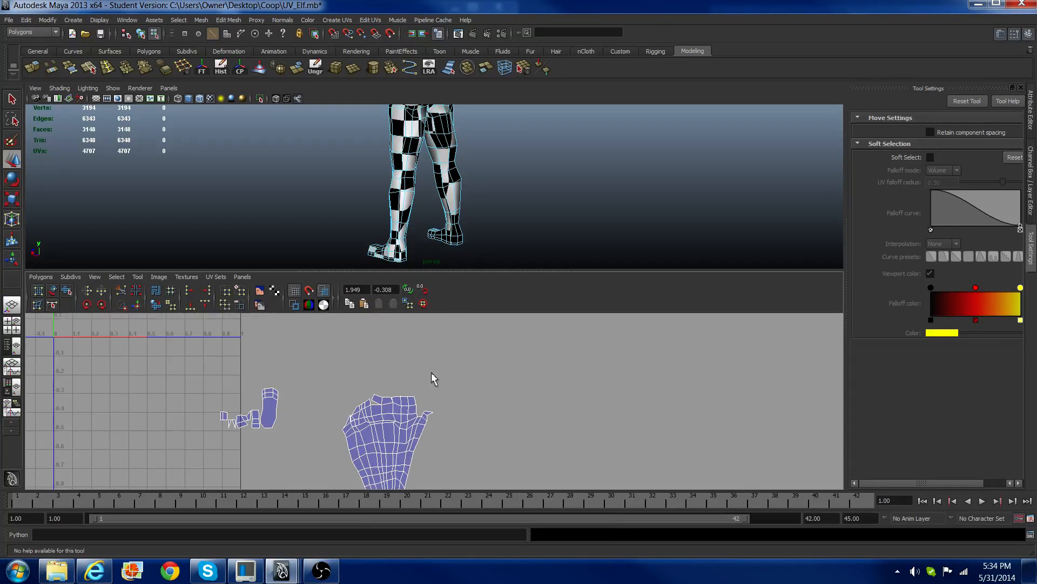
middle_click_drag(433, 380, 431, 292, "alt")
Step: Select the UVs across the right half of the leg shell, including the newly sewn strip, and unfold them
right_click_drag(432, 368, 450, 367)
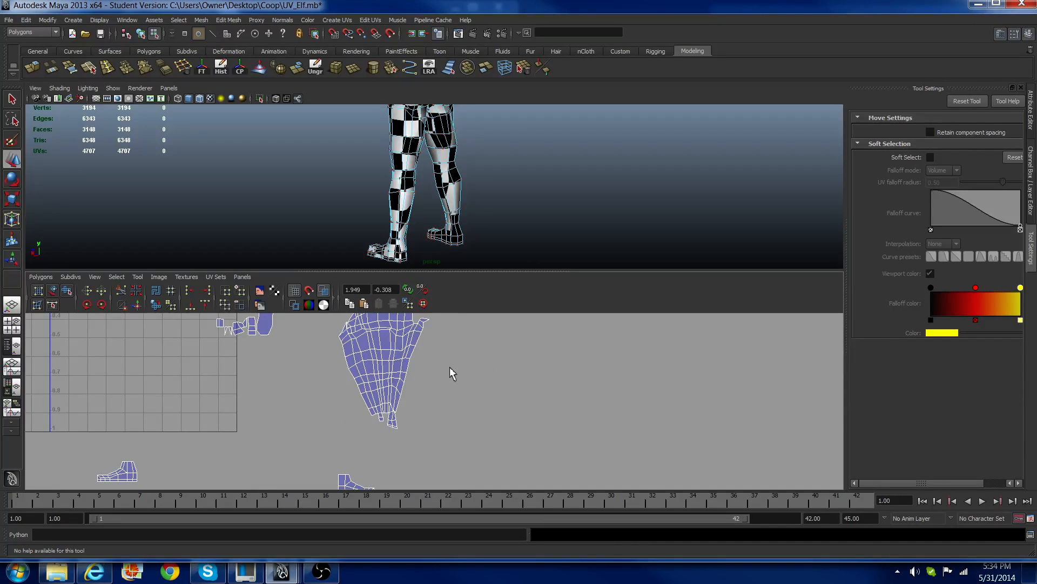
scroll(449, 366, "down", 1)
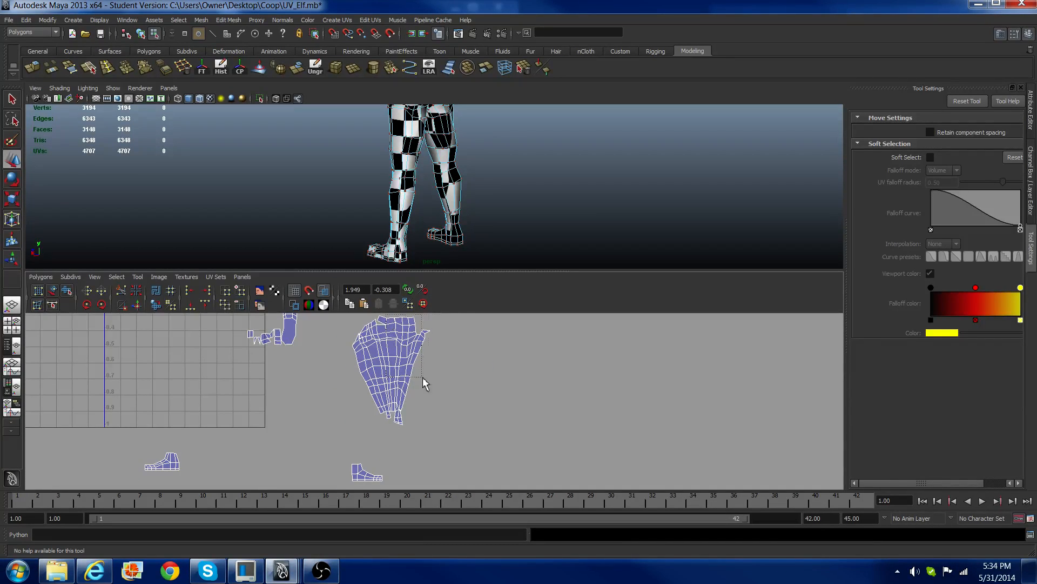
left_click_drag(461, 444, 462, 444)
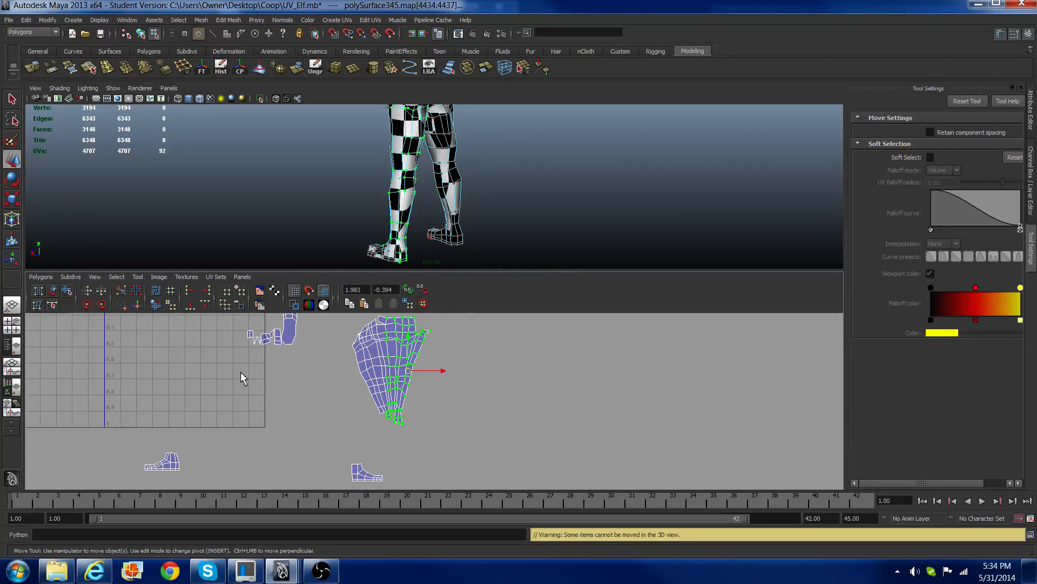
left_click(155, 305)
scroll(433, 446, "up", 3)
scroll(432, 444, "up", 4)
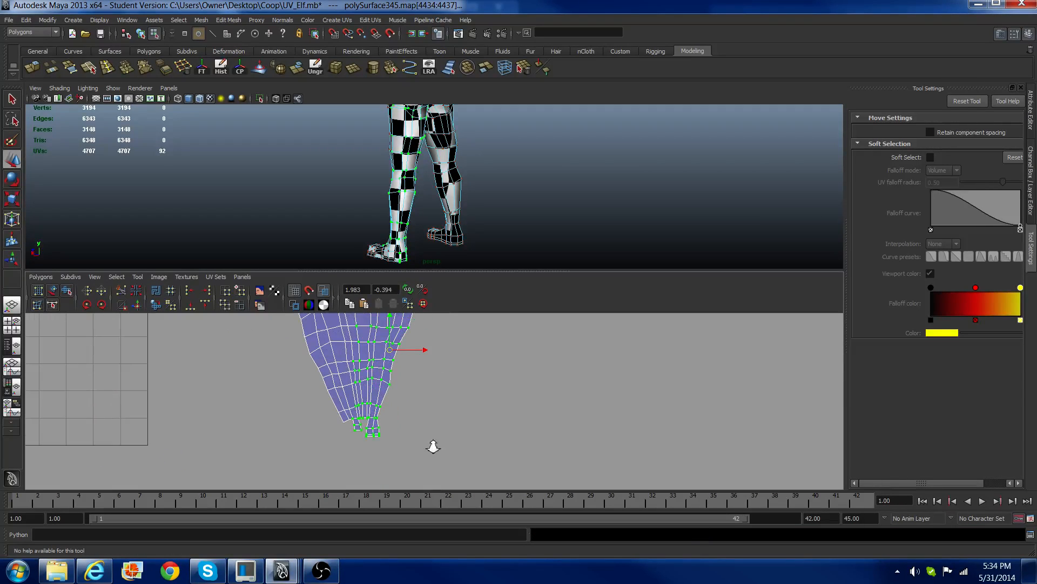
Step: Select the edges around the gap at the upper left of the leg shell and move and sew them closed
middle_click_drag(379, 391, 383, 540, "alt")
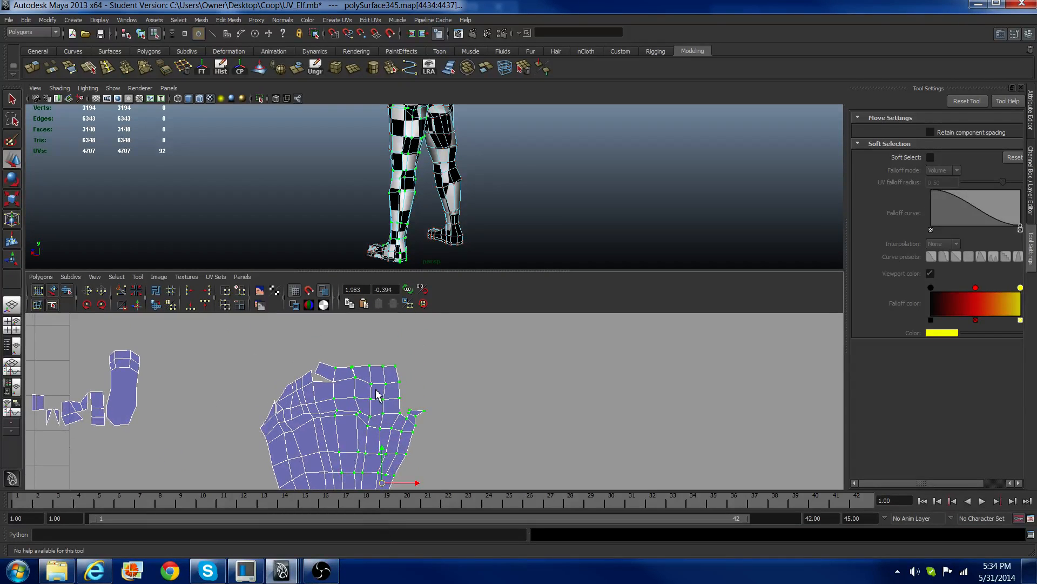
right_click_drag(346, 397, 325, 381)
left_click_drag(321, 379, 338, 390)
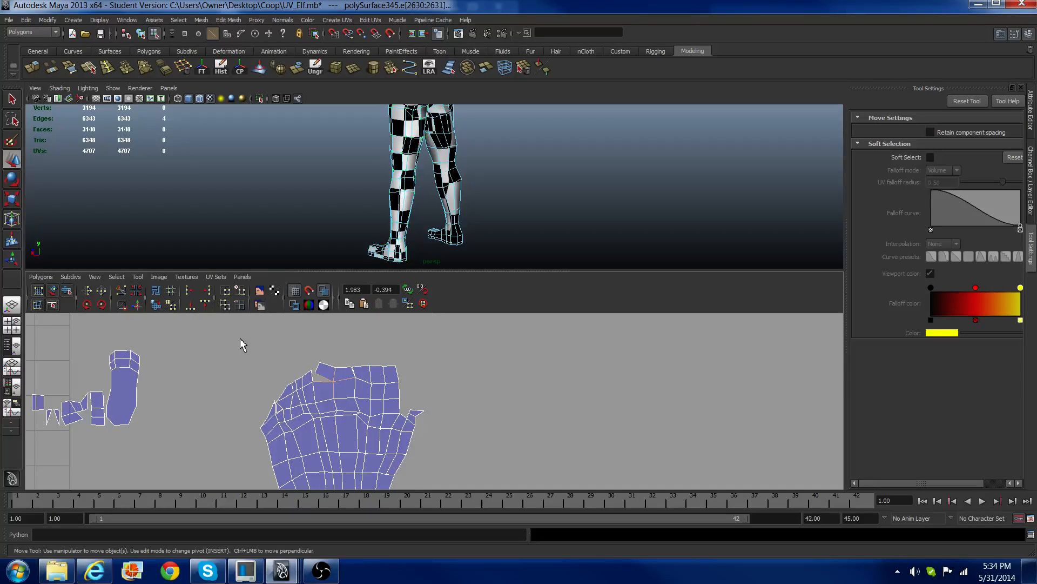
left_click(137, 306)
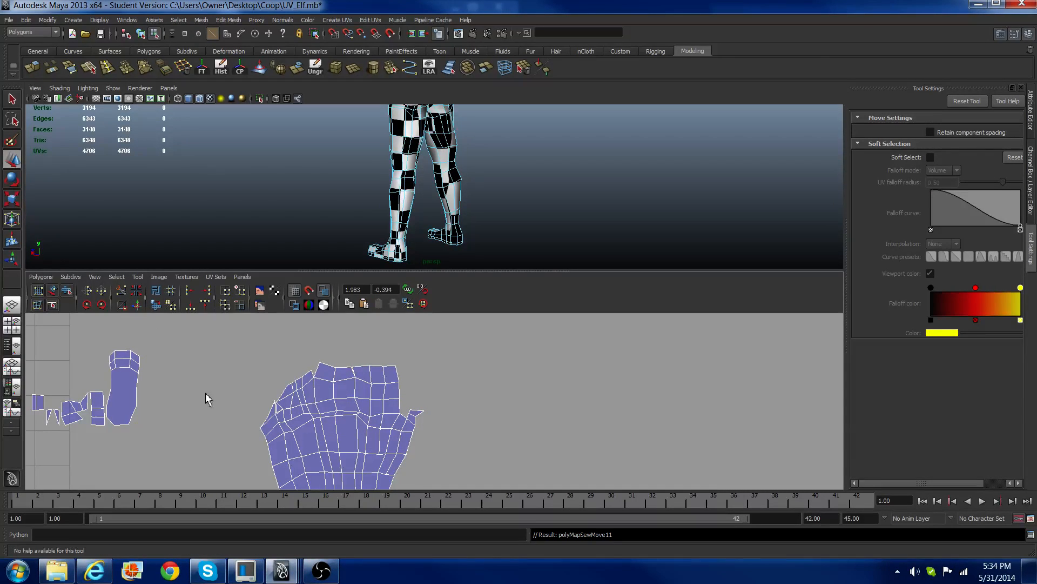
Step: Move and sew the remaining split edges one at a time along the top of the leg shell
left_click(317, 370)
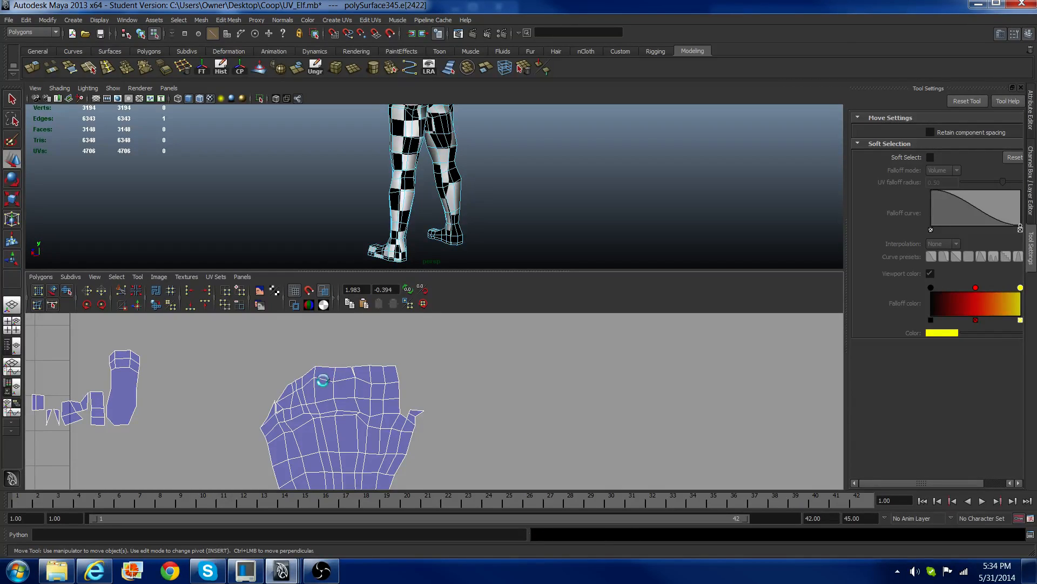
key("g")
left_click(355, 370)
key("g")
middle_click_drag(280, 409, 378, 375, "alt")
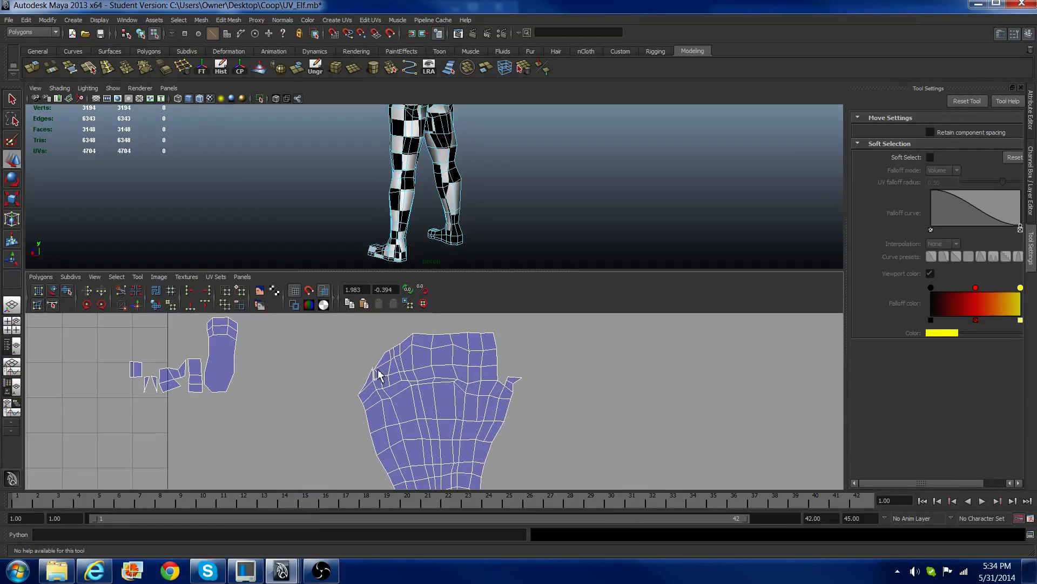
Step: Move and sew the open edge at the small pointed notch on the leg shell's upper left side
scroll(378, 370, "up", 3)
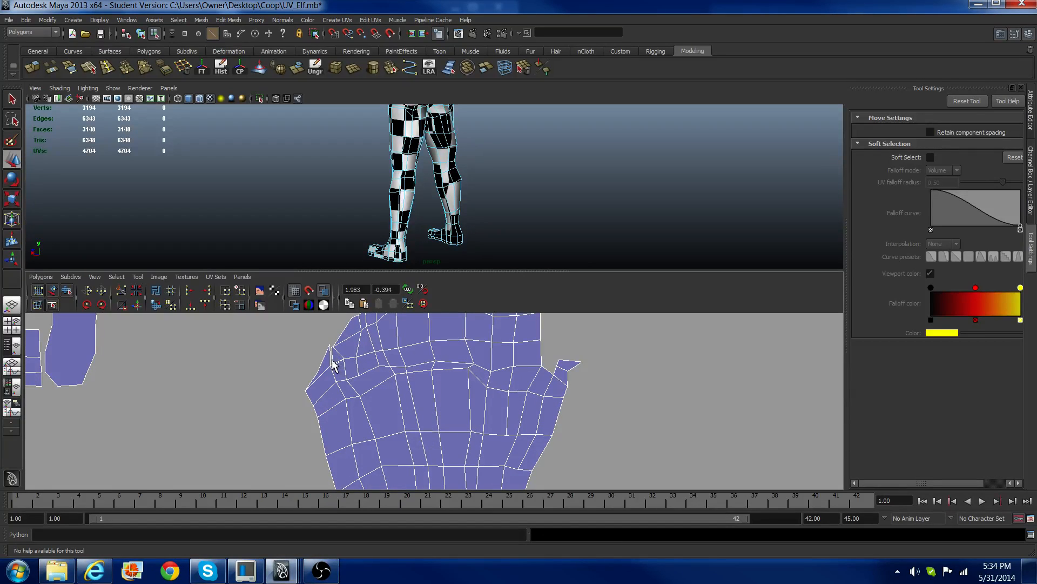
left_click(335, 368)
key("g")
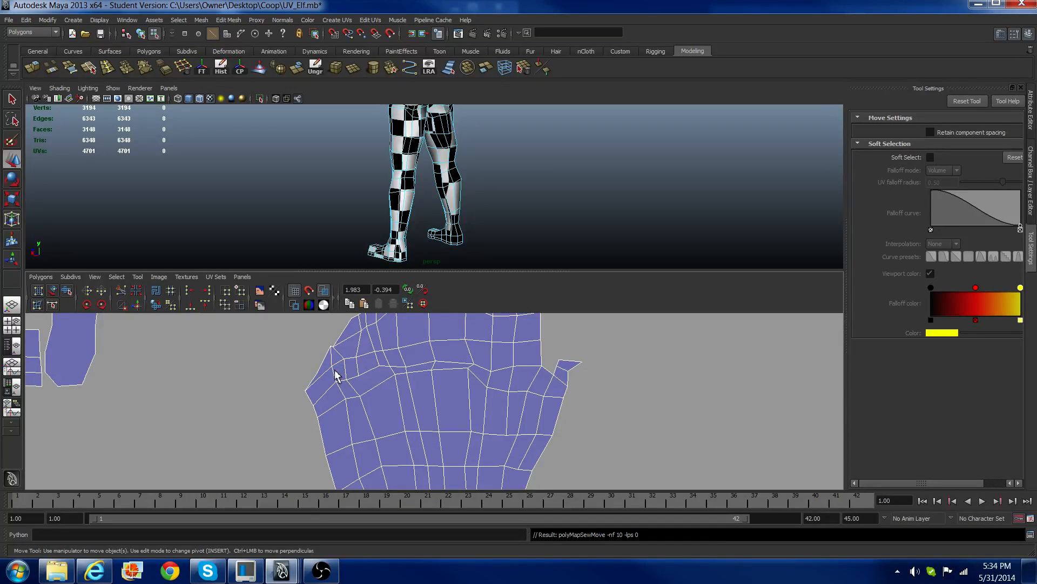
scroll(335, 372, "down", 4)
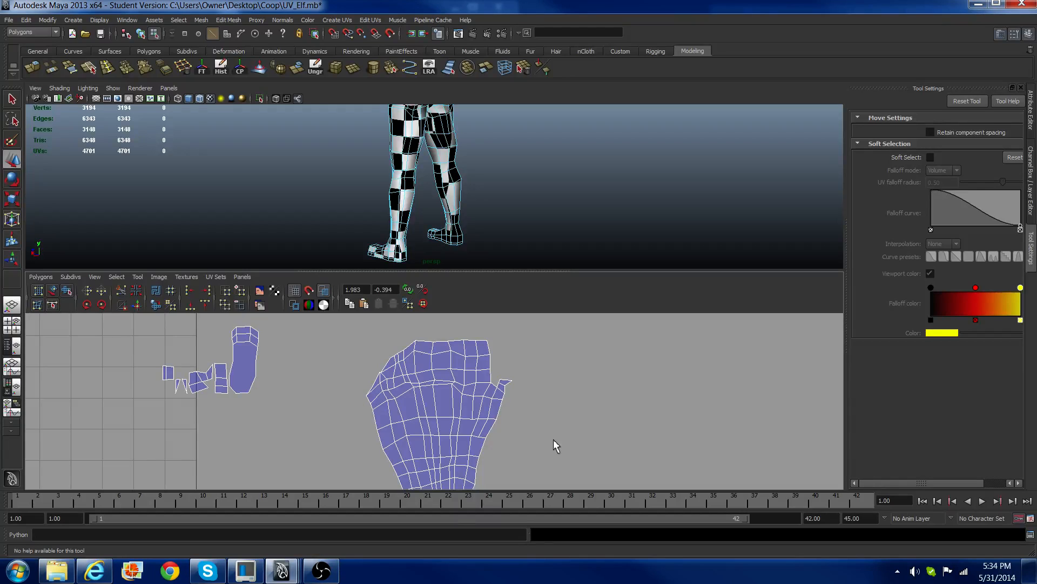
Step: Try to move and sew the edges in the notch at the leg shell's upper right, and undo the sew
middle_click_drag(553, 447, 548, 416, "alt")
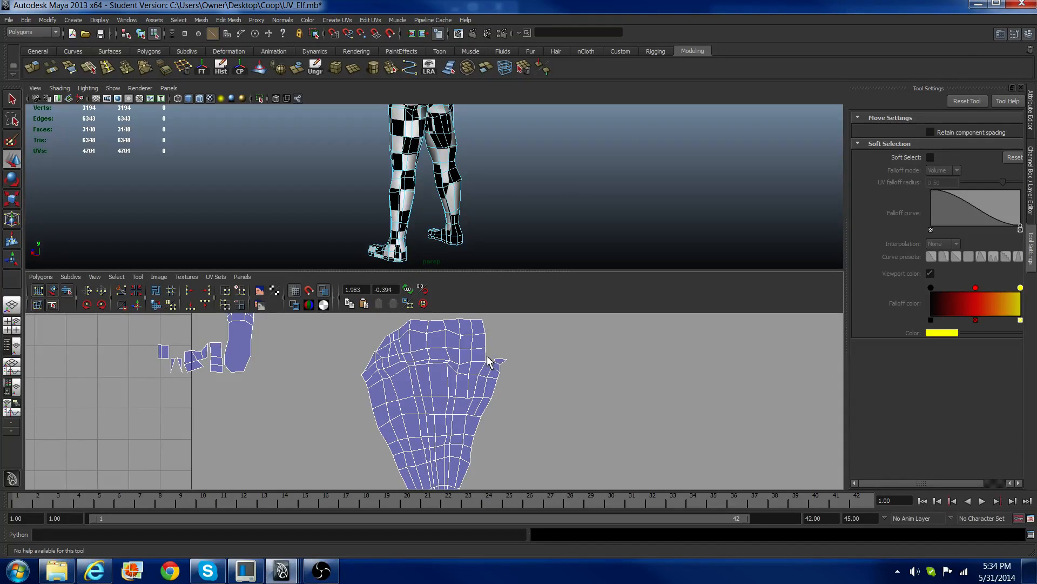
left_click(497, 380)
scroll(406, 352, "down", 2)
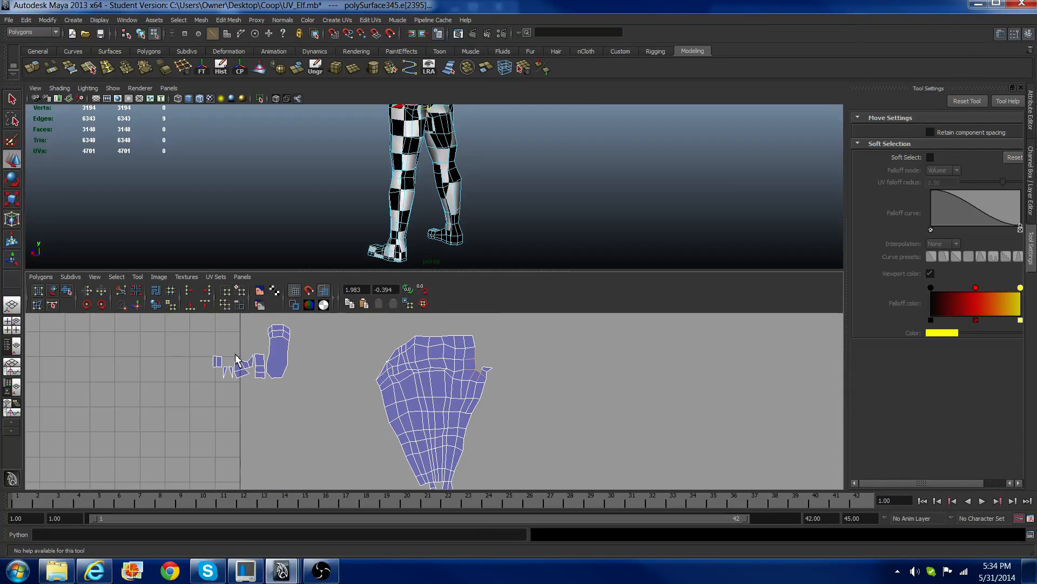
left_click(137, 305)
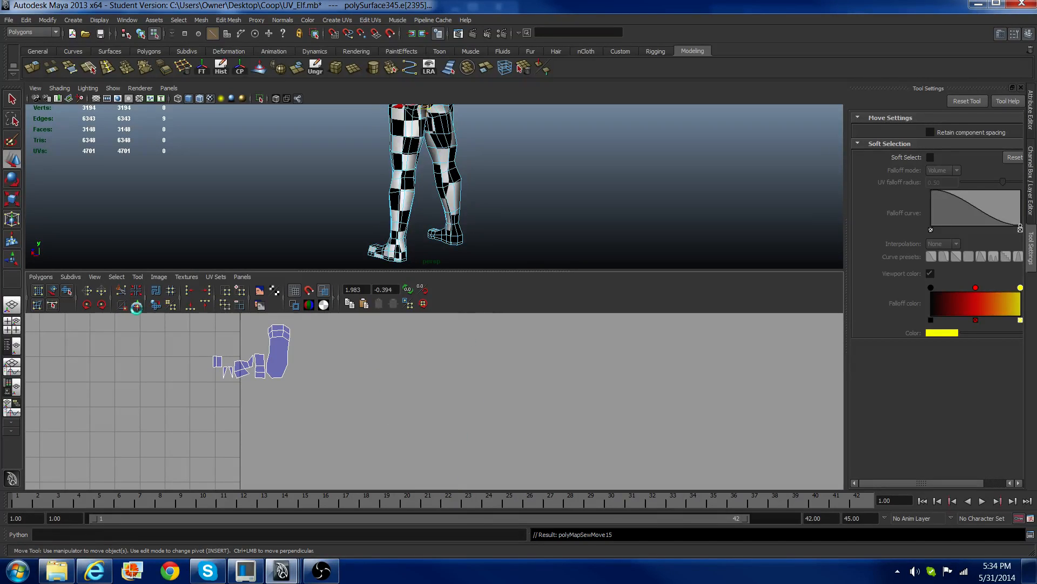
scroll(287, 367, "down", 4)
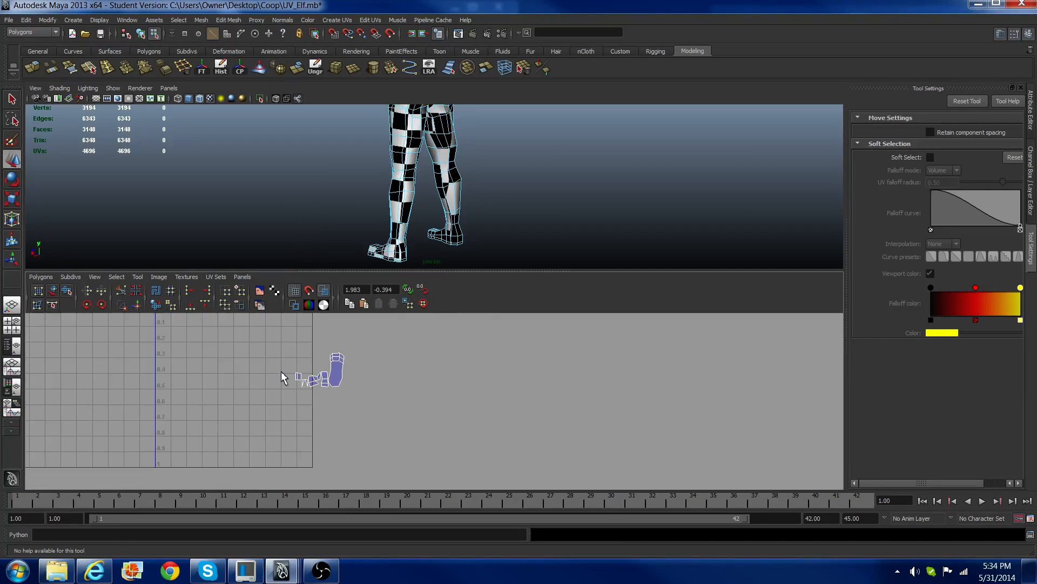
scroll(281, 373, "down", 2)
middle_click_drag(282, 378, 294, 434, "alt")
key("ctrl+z")
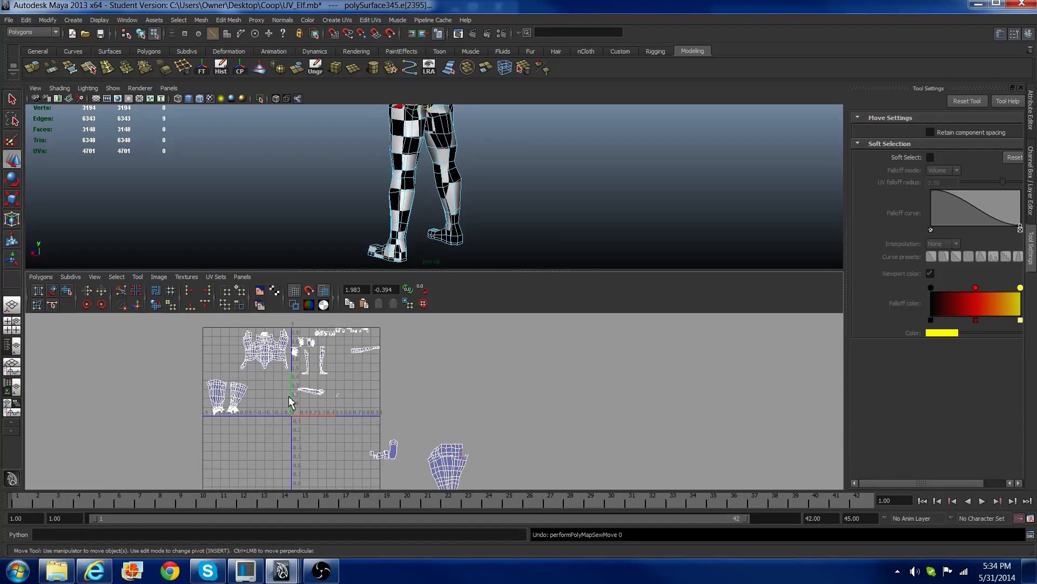
Step: Select the heel-side edges of the foot shell below the leg and move and sew the foot onto the leg shell's bottom strip
scroll(398, 459, "up", 2)
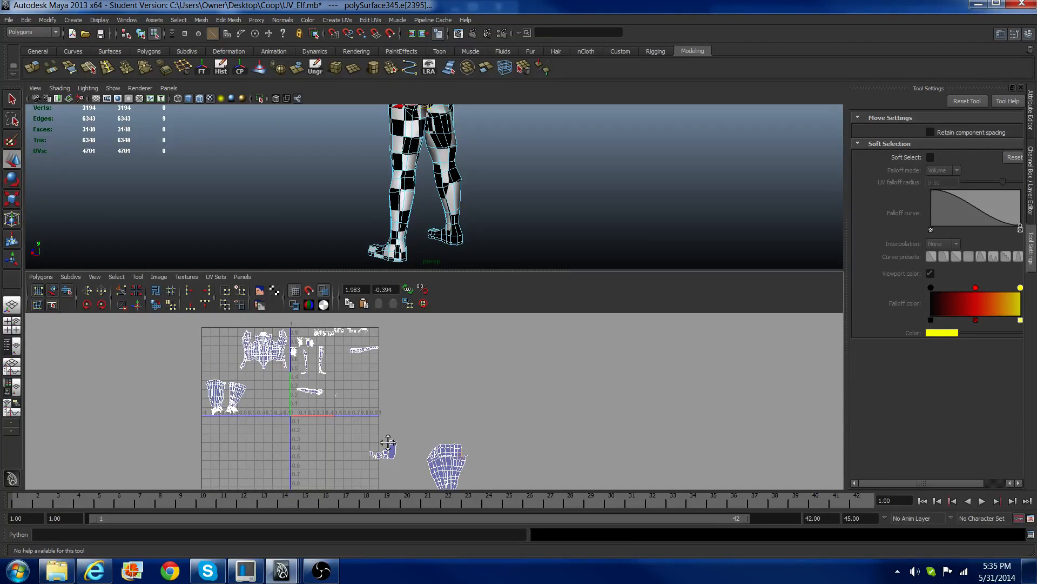
middle_click_drag(397, 459, 390, 384, "alt")
scroll(390, 387, "up", 2)
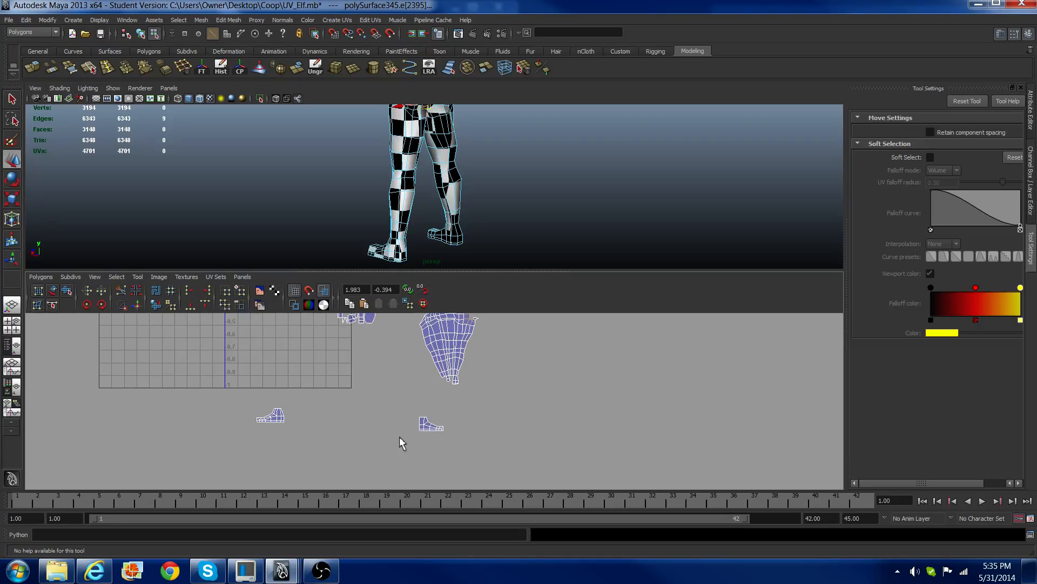
scroll(400, 436, "up", 2)
right_click_drag(395, 434, 401, 437)
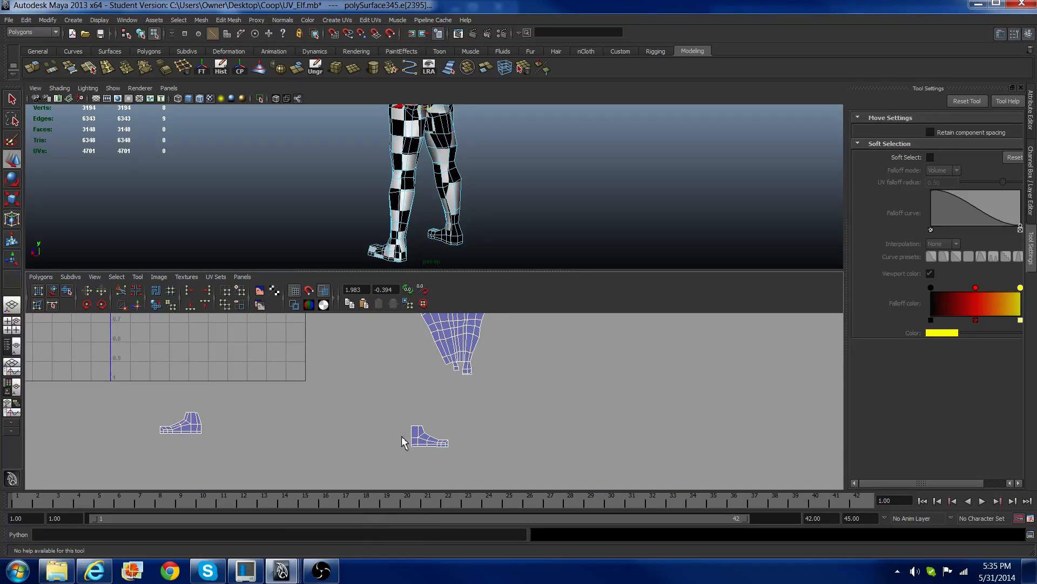
left_click_drag(417, 442, 408, 455)
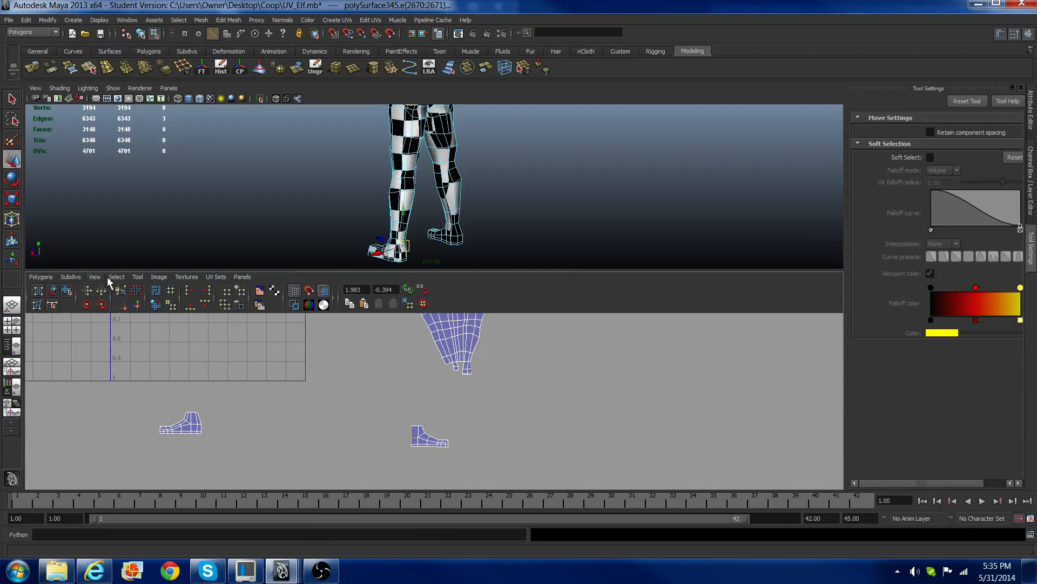
left_click(139, 306)
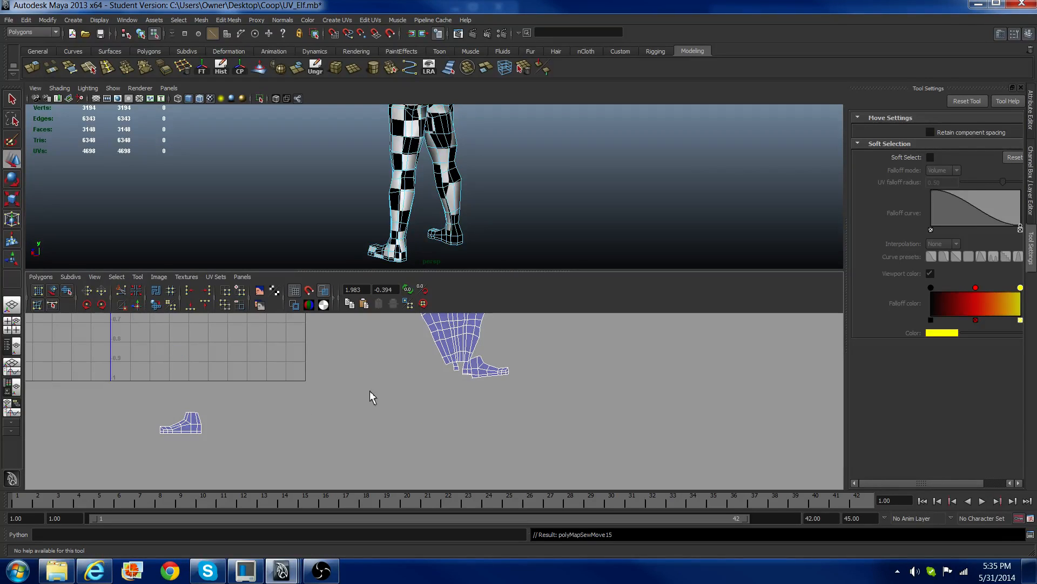
Step: Select the edges along the top of the foot just attached to the leg and move and sew them
scroll(486, 372, "up", 2)
left_click_drag(443, 340, 467, 360)
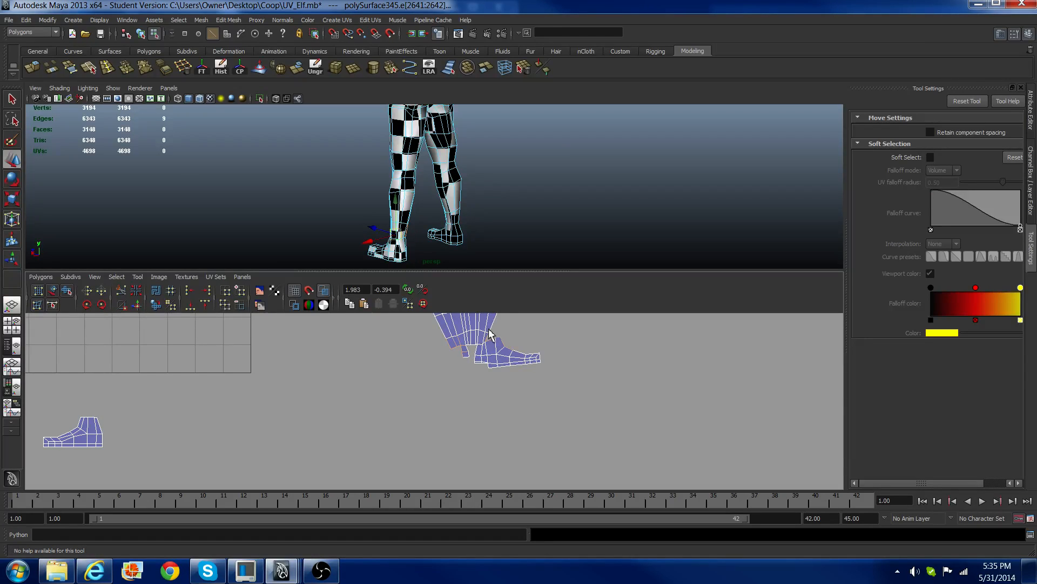
left_click_drag(488, 331, 512, 349)
left_click_drag(430, 348, 540, 362)
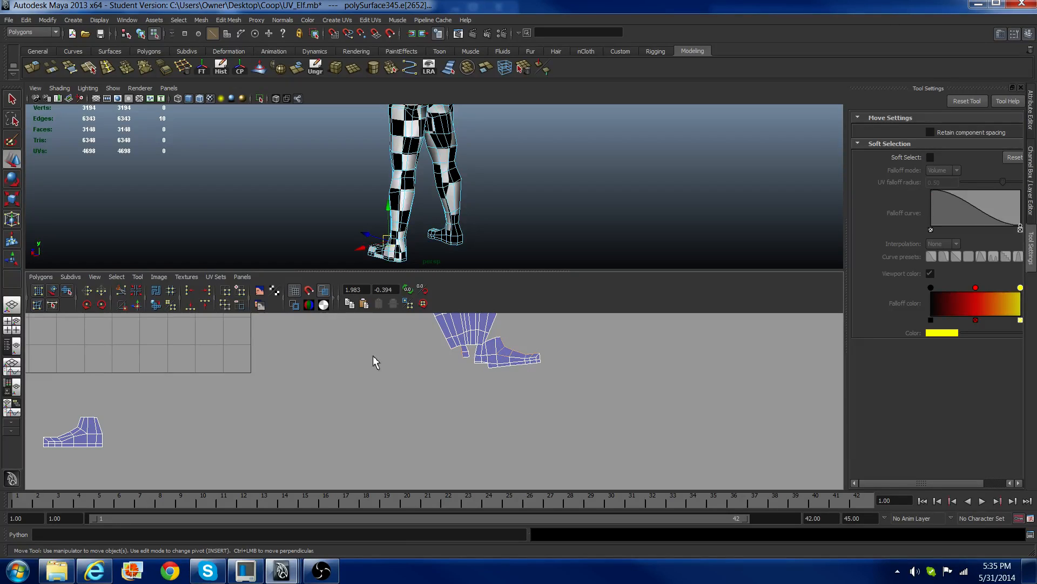
left_click(137, 304)
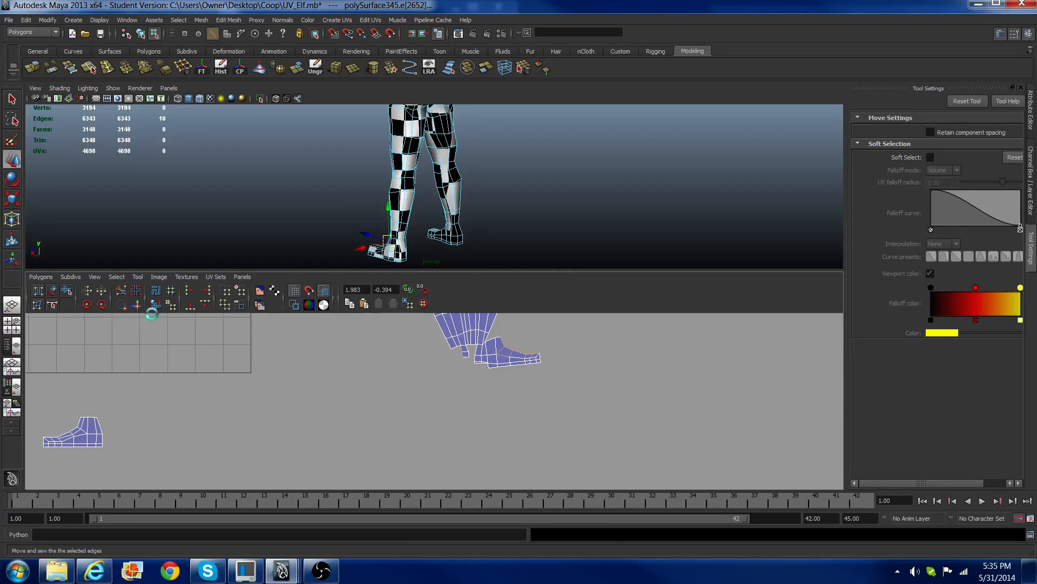
Step: Undo the last sew on the foot and cut the UV edge joining the small strip to the leg shell's bottom
key("ctrl+z")
scroll(422, 389, "down", 1)
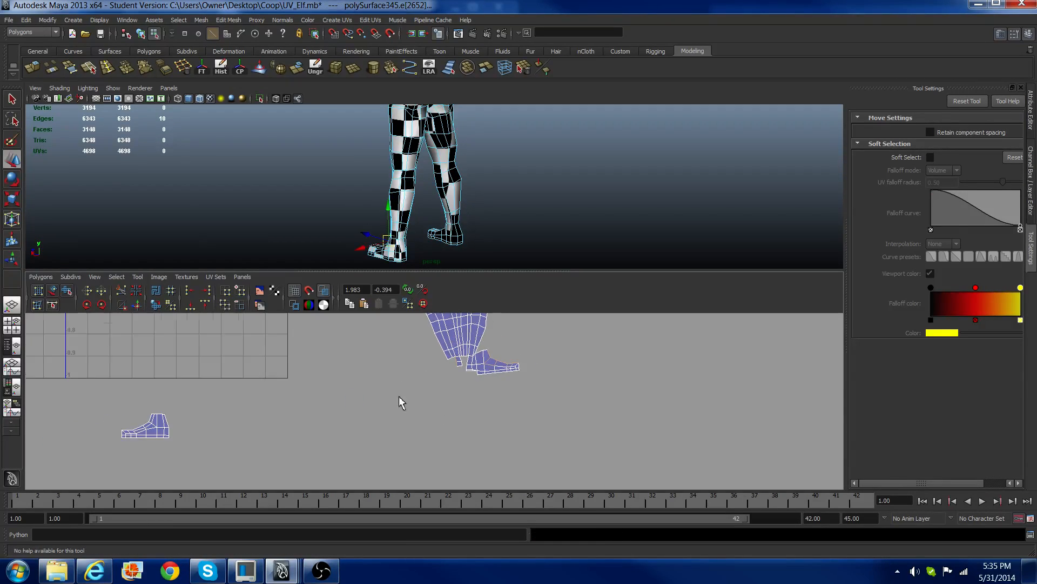
left_click(496, 358)
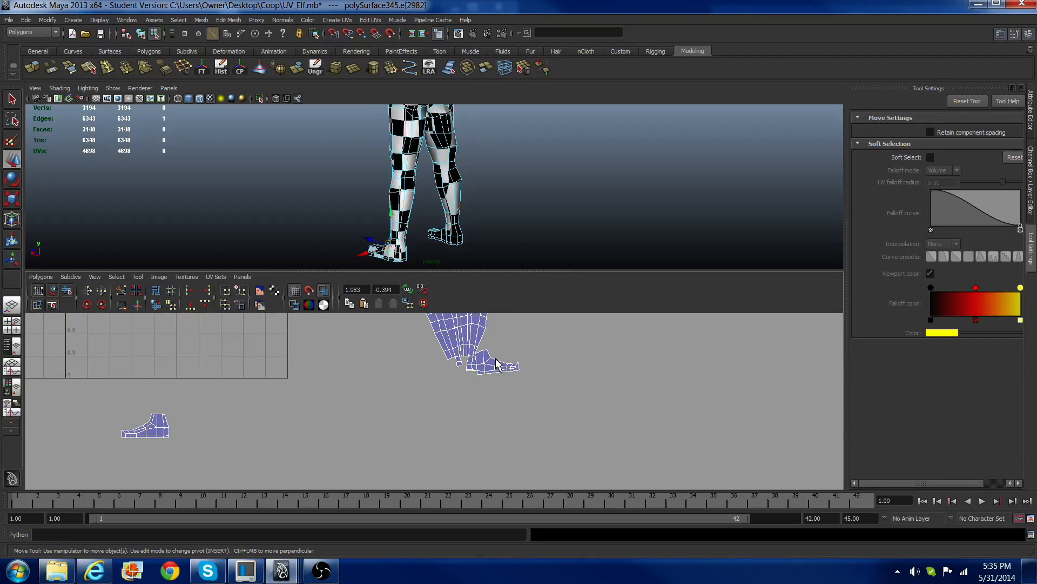
left_click_drag(496, 360, 501, 368)
right_click_drag(468, 383, 507, 380, "alt")
middle_click_drag(454, 355, 392, 447, "alt")
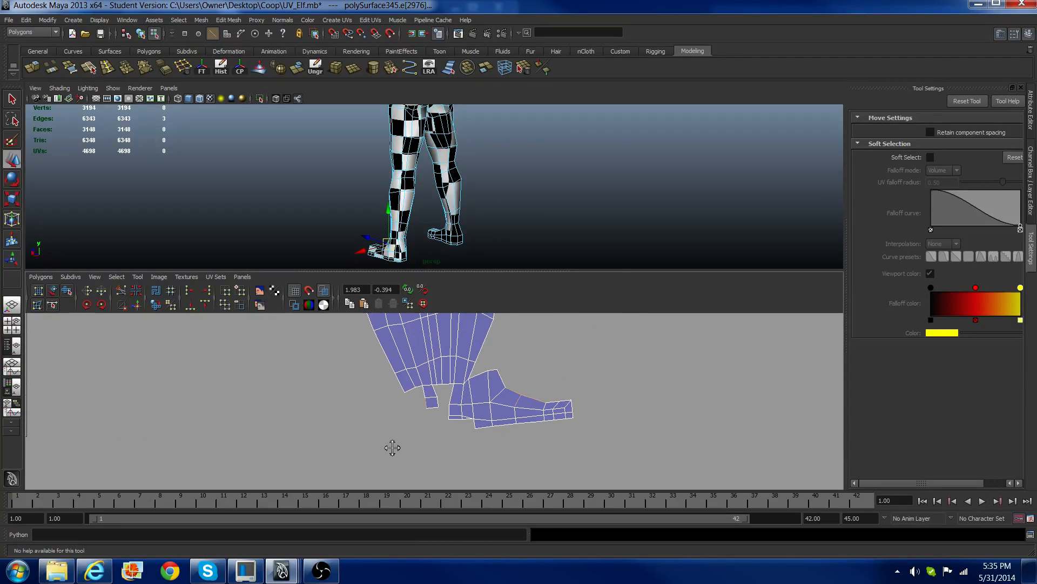
left_click(428, 390)
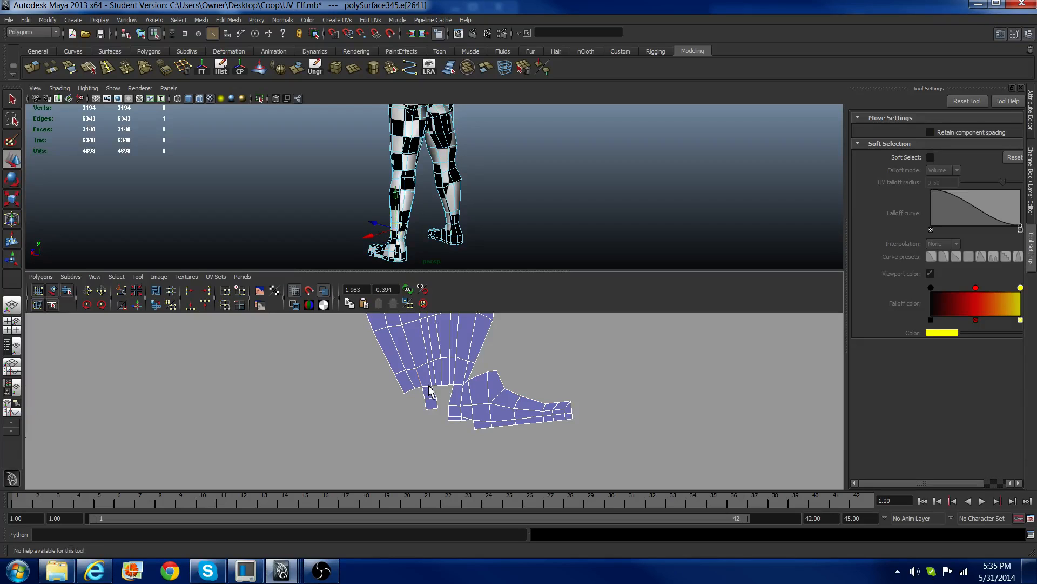
left_click(121, 292)
Step: Move and sew the detached small strip onto the foot's upper edges, and unfold the UVs around the ankle and strip
left_click_drag(503, 385, 511, 393)
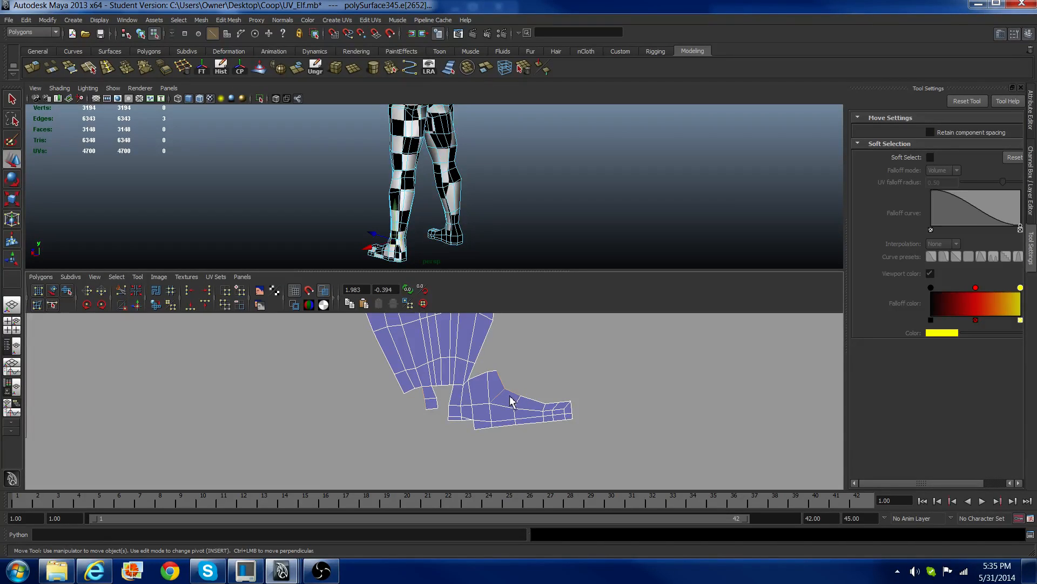
left_click(135, 306)
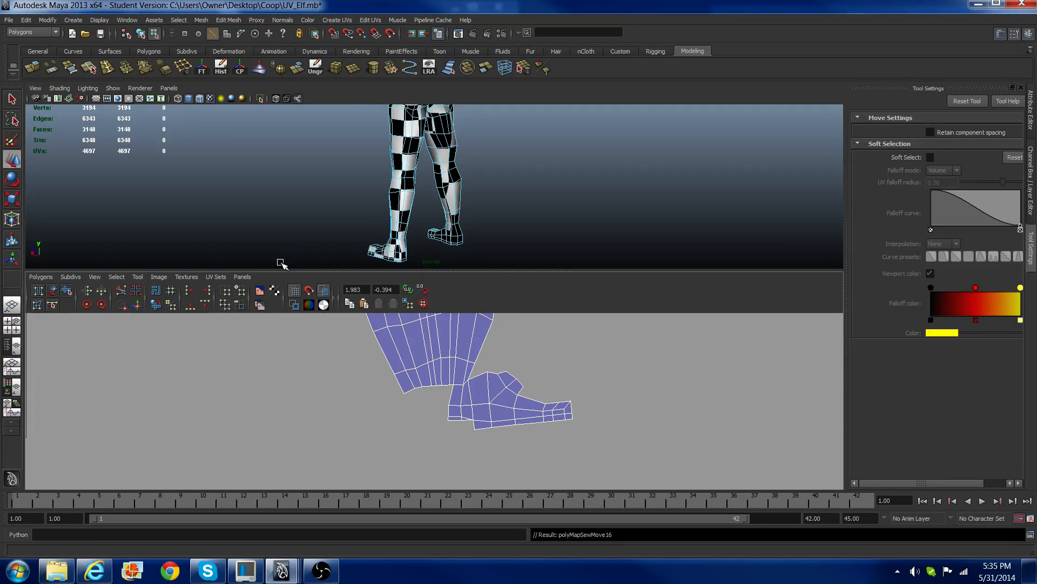
left_click_drag(312, 222, 402, 179, "alt")
right_click(476, 383)
right_click_drag(478, 383, 516, 384)
left_click_drag(444, 346, 530, 409)
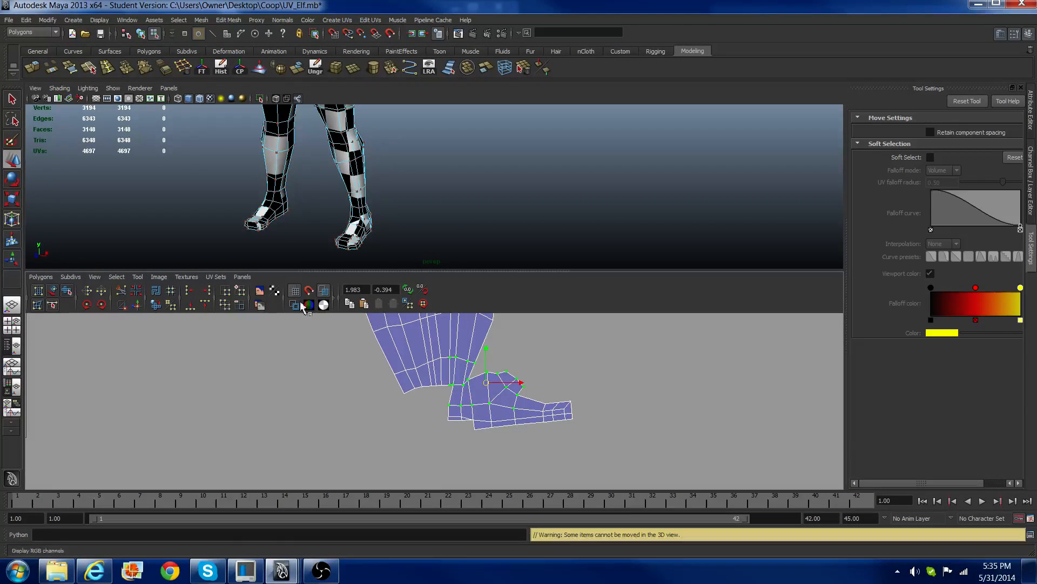
left_click(155, 305)
left_click_drag(303, 195, 400, 183, "alt")
Step: Move and sew the other foot side onto the far edge of the ankle strip, and sew the triangular gap between both sides
right_click_drag(513, 397, 506, 369)
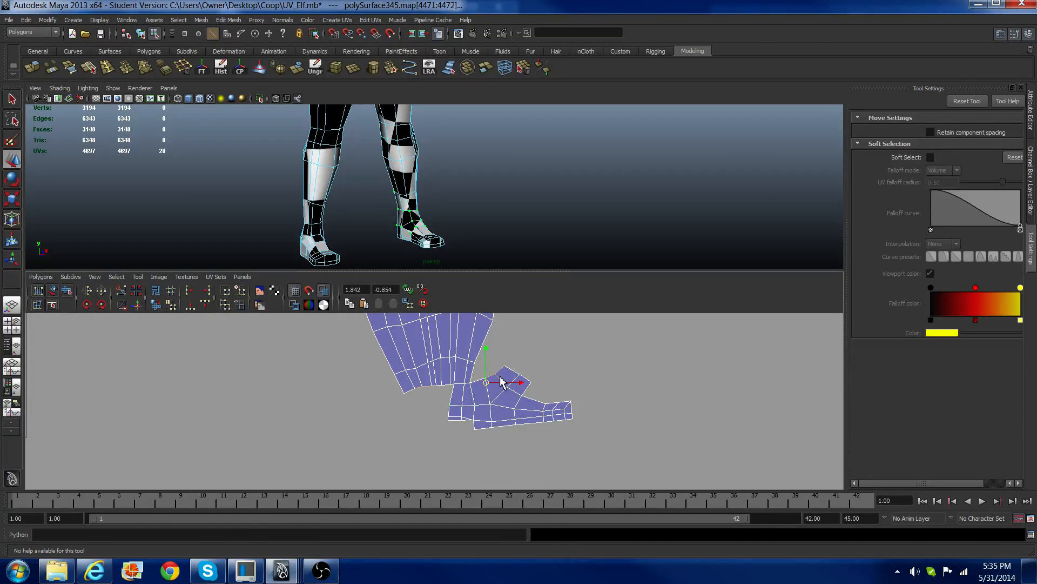
left_click(499, 378)
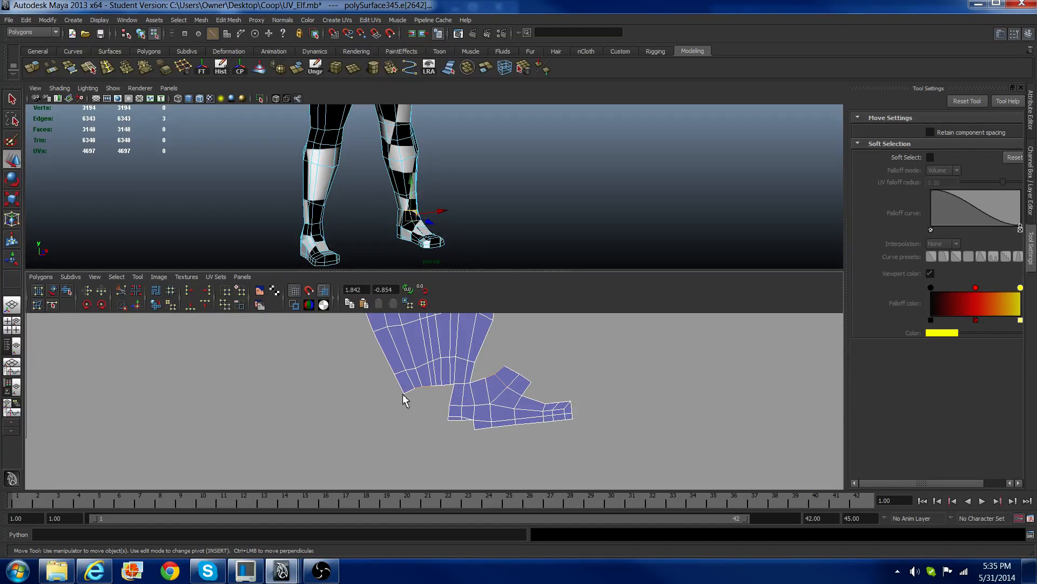
left_click(525, 378)
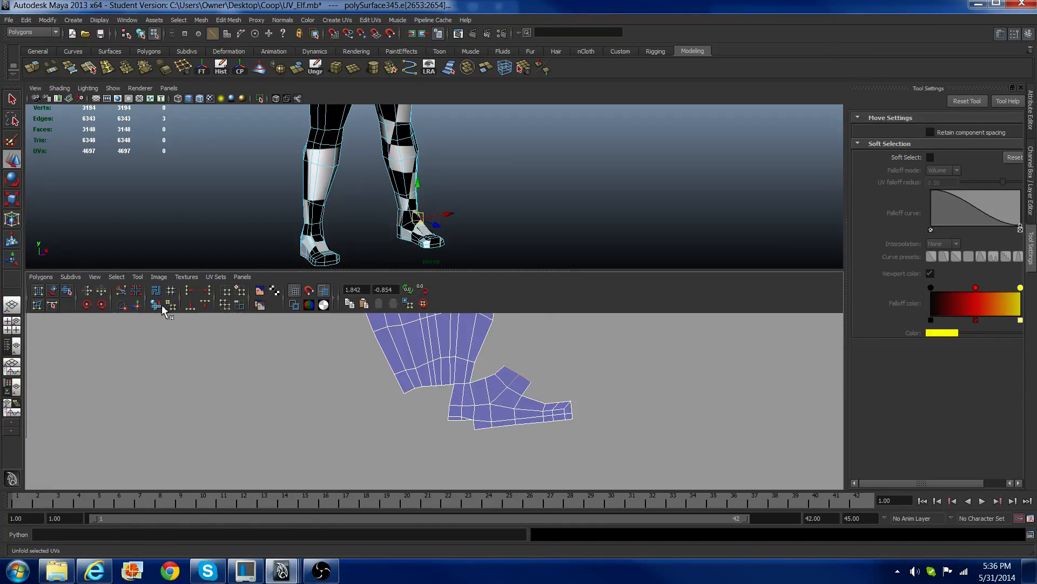
left_click(139, 305)
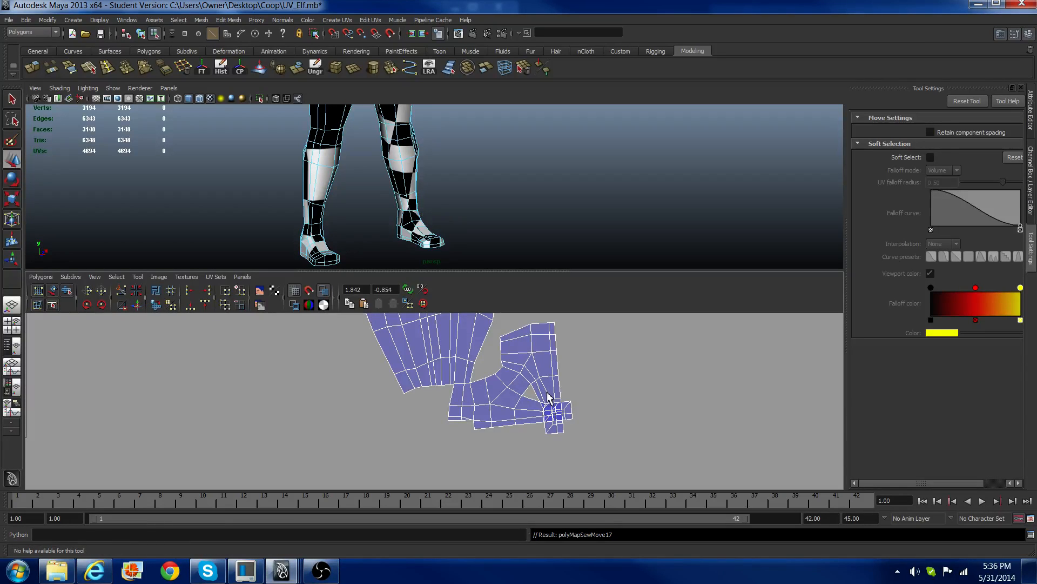
scroll(549, 397, "up", 3)
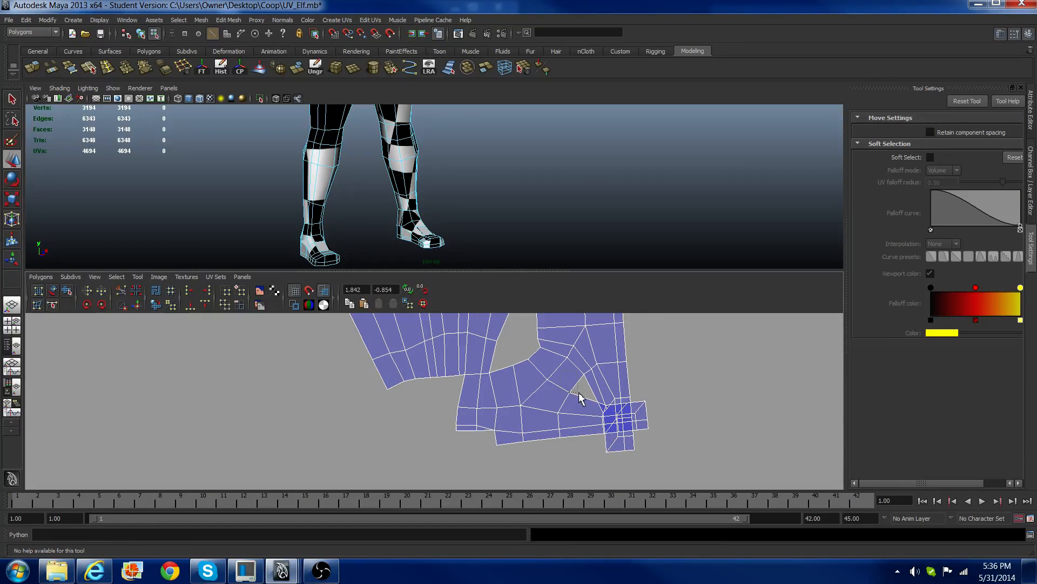
left_click(139, 307)
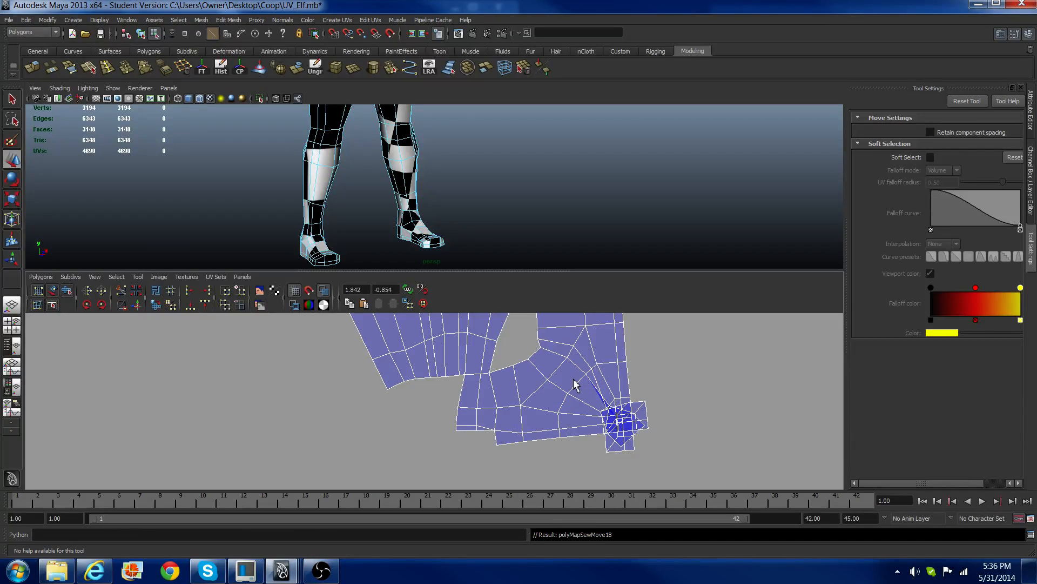
Step: Select all UVs of the joined foot shell and unfold them
right_click_drag(573, 379, 458, 341)
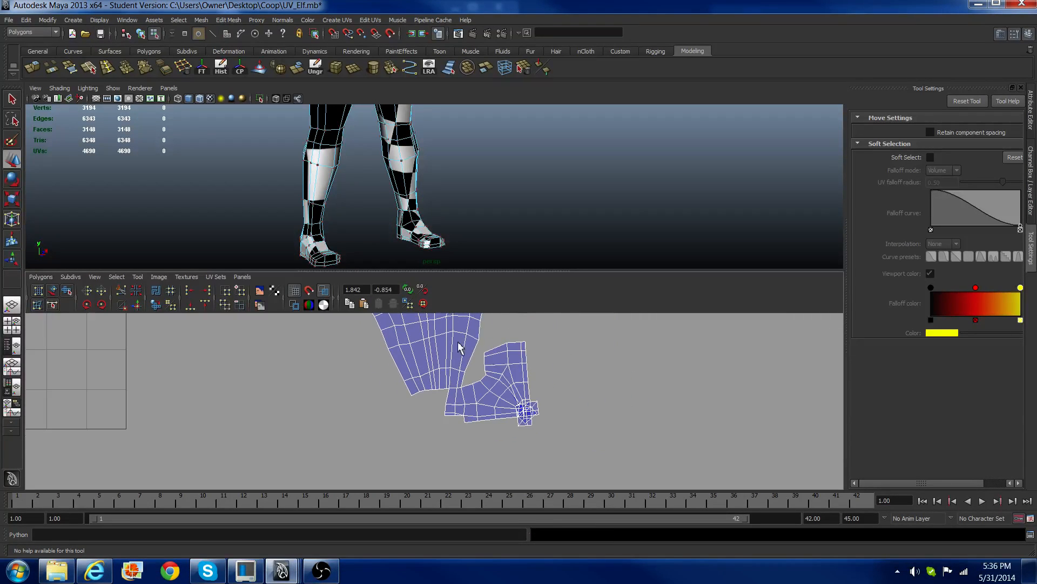
left_click_drag(440, 325, 578, 434)
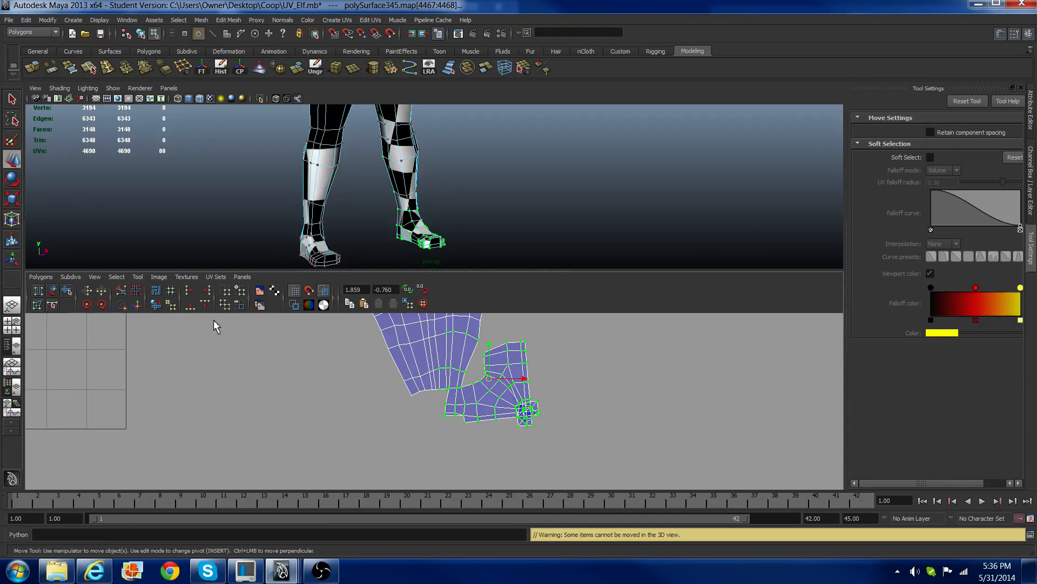
left_click(155, 306)
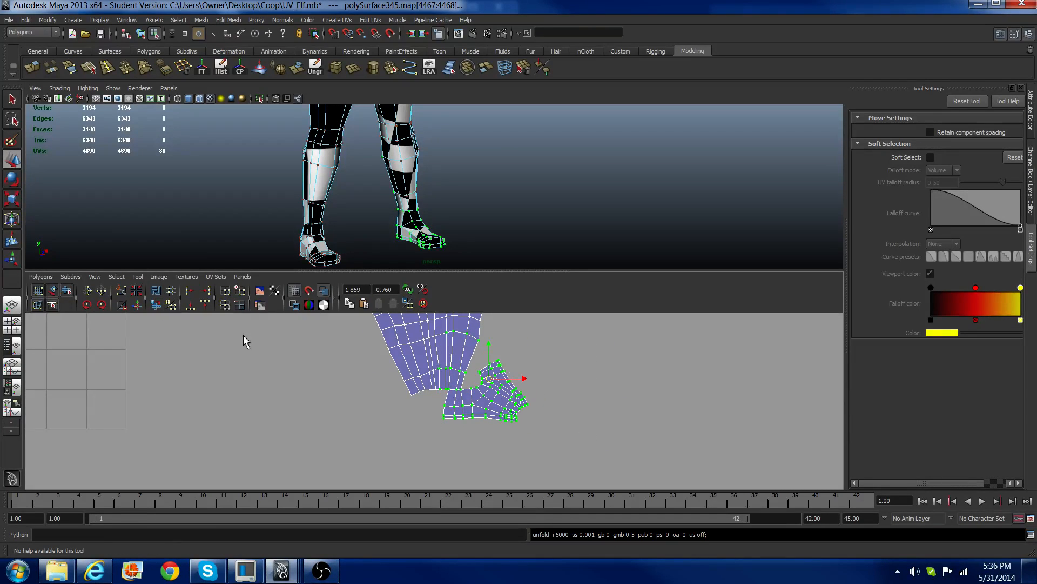
Step: Move and sew the open edges of the two overlapping gaps near the toes of the foot shell
right_click_drag(243, 338, 520, 399, "alt")
middle_click_drag(565, 394, 437, 374, "alt")
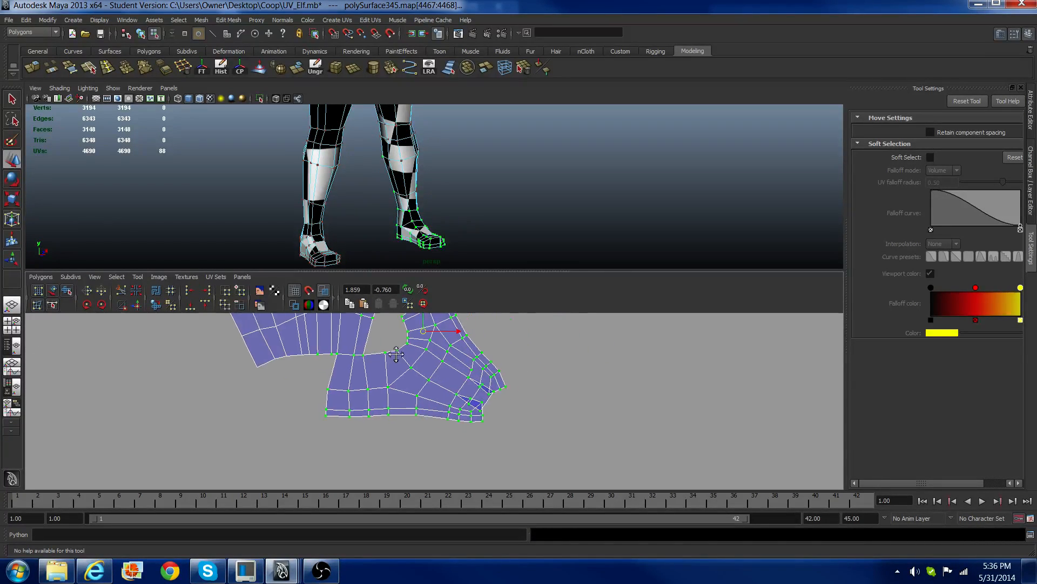
right_click_drag(394, 346, 468, 358, "alt")
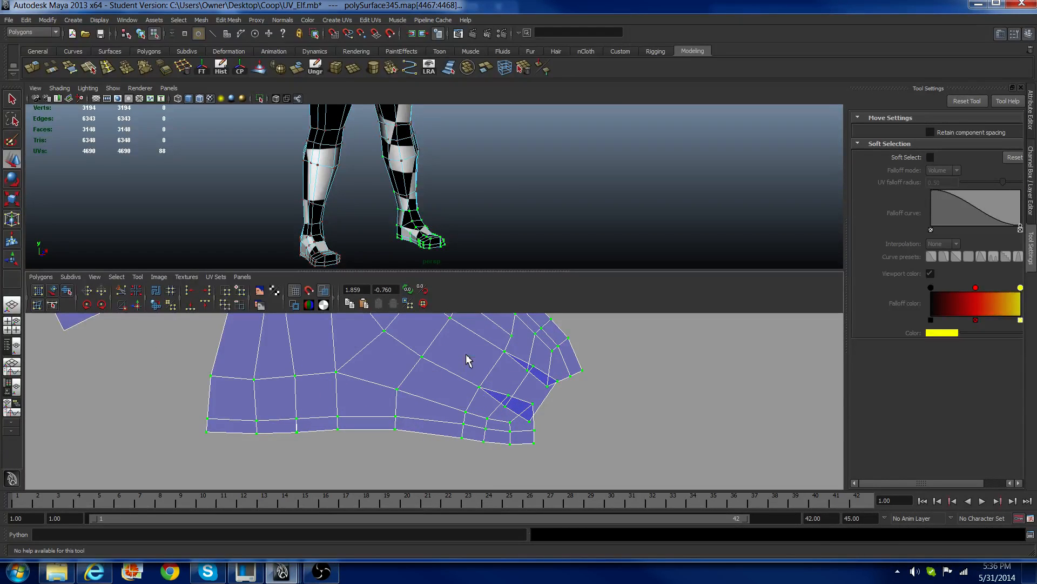
left_click(491, 394)
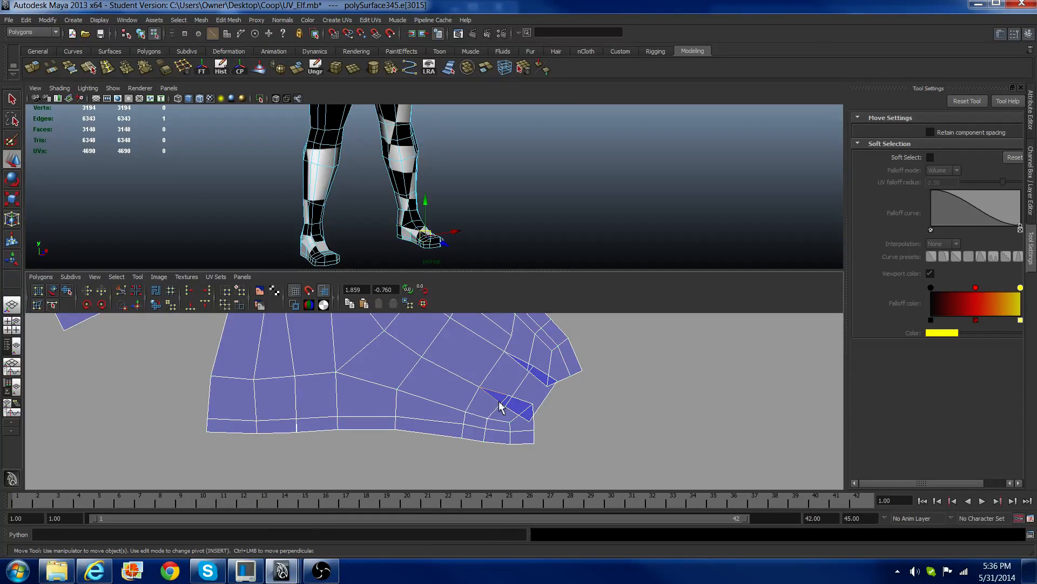
left_click(137, 304)
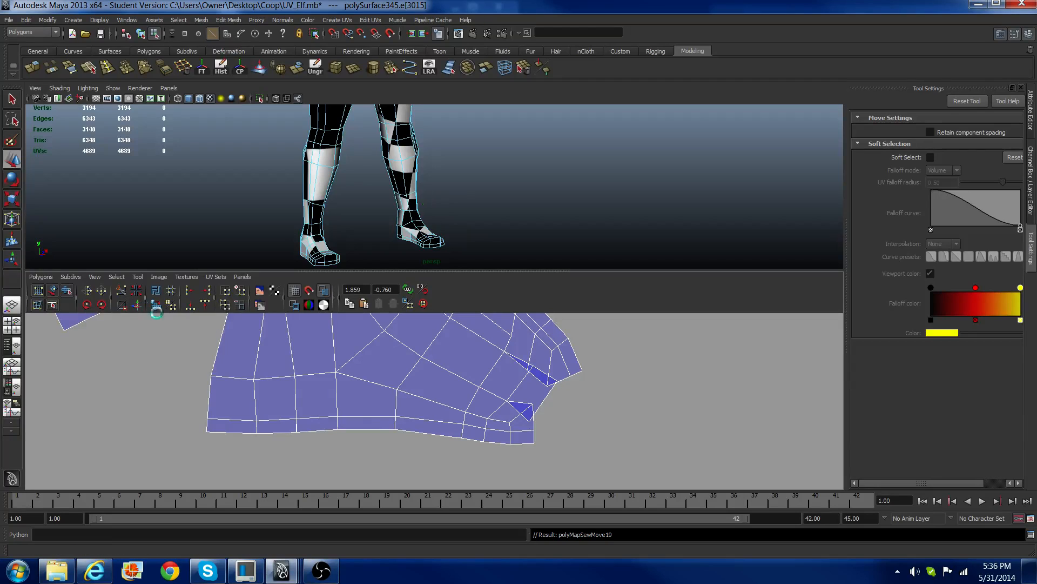
left_click(517, 412)
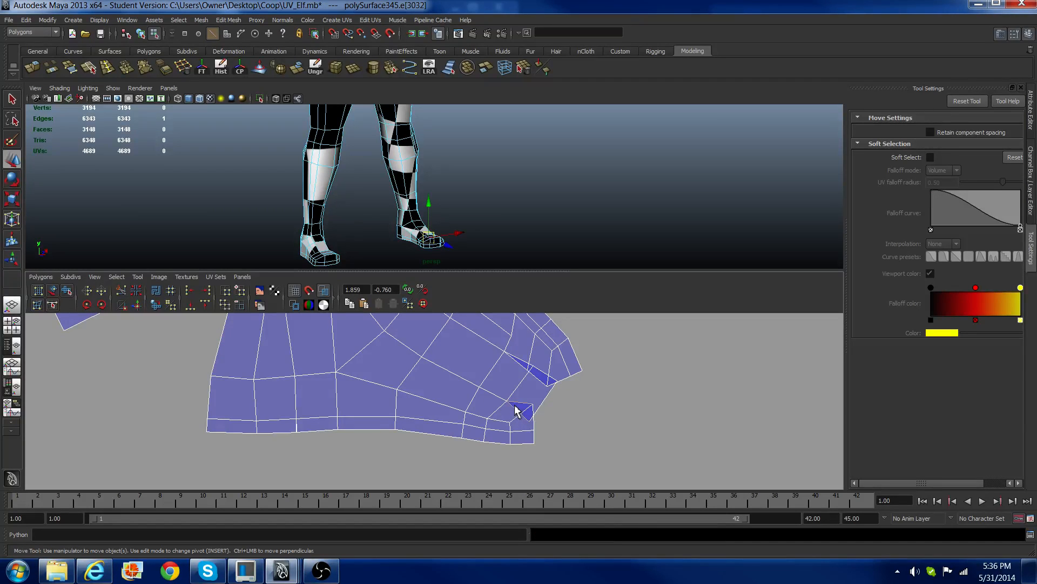
left_click(527, 367)
key("g")
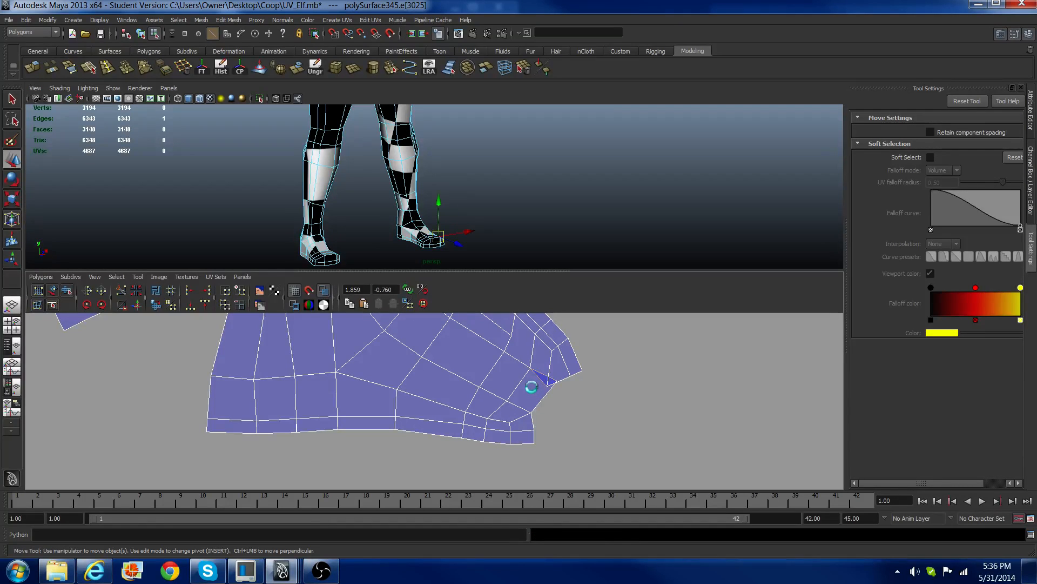
Step: Select the UVs around the toe end of the foot shell and unfold them
right_click_drag(529, 385, 540, 391)
right_click_drag(539, 391, 470, 364, "alt")
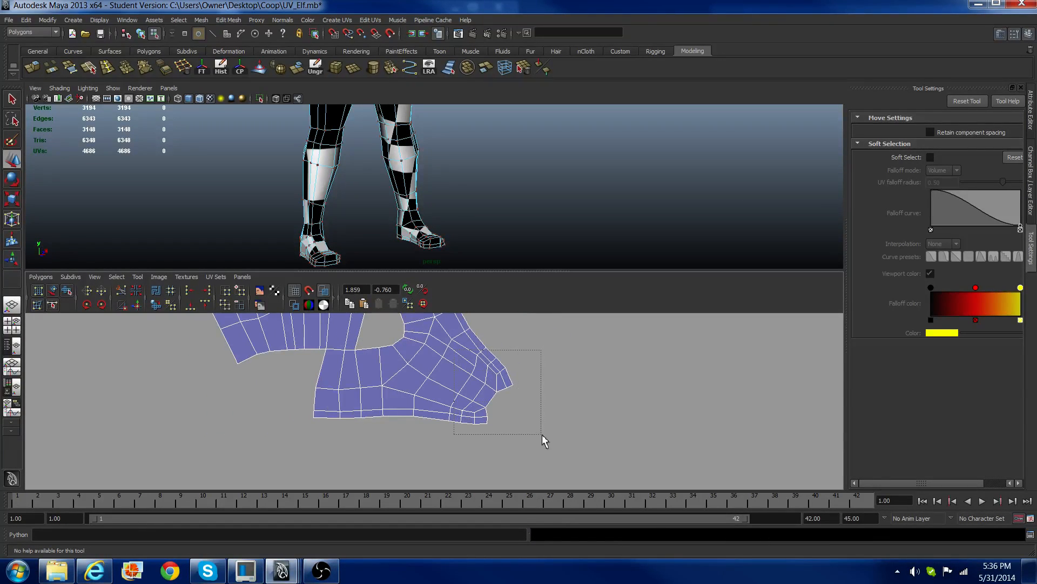
left_click_drag(543, 433, 543, 433)
left_click(156, 305)
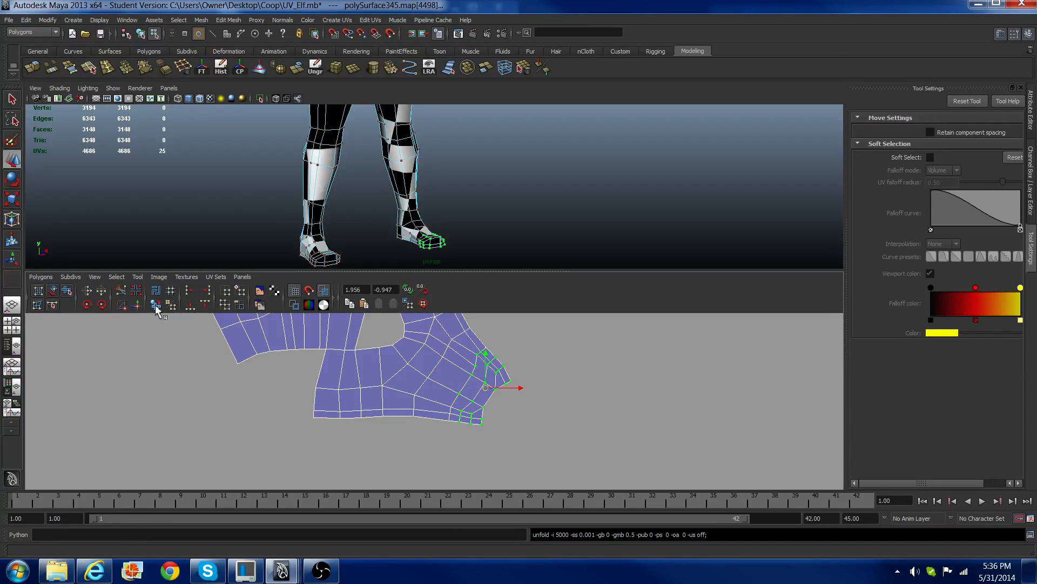
Step: Select the edges of the separate sole shell beside the leg and frame them on the model
right_click_drag(364, 190, 358, 218, "alt")
right_click_drag(382, 397, 414, 348, "alt")
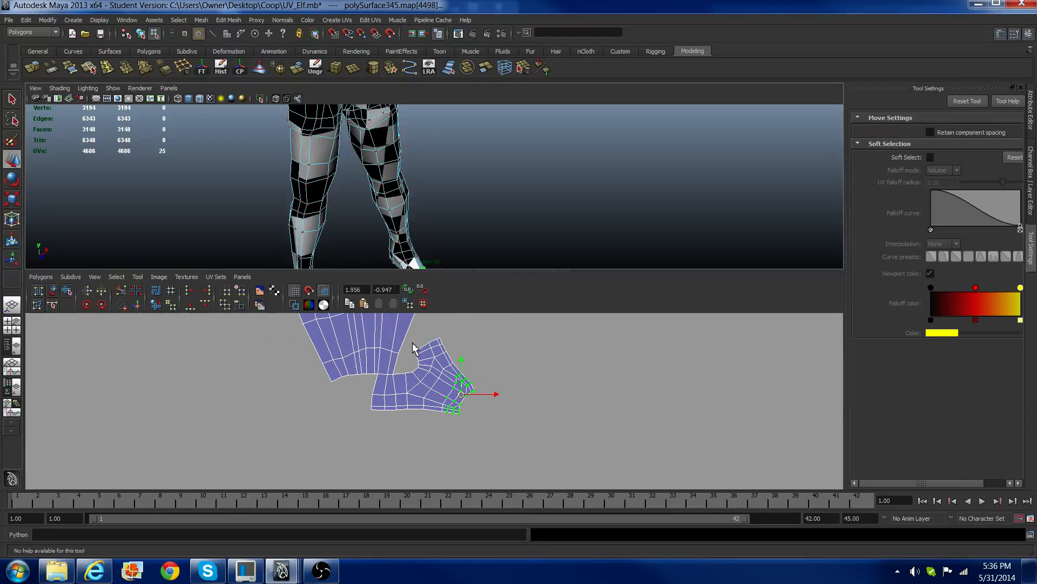
mouse_move(425, 398)
right_mouse_down("alt")
mouse_move(376, 383)
mouse_move(398, 410)
mouse_move(348, 369)
mouse_move(337, 333)
right_mouse_up("alt")
right_click(347, 369)
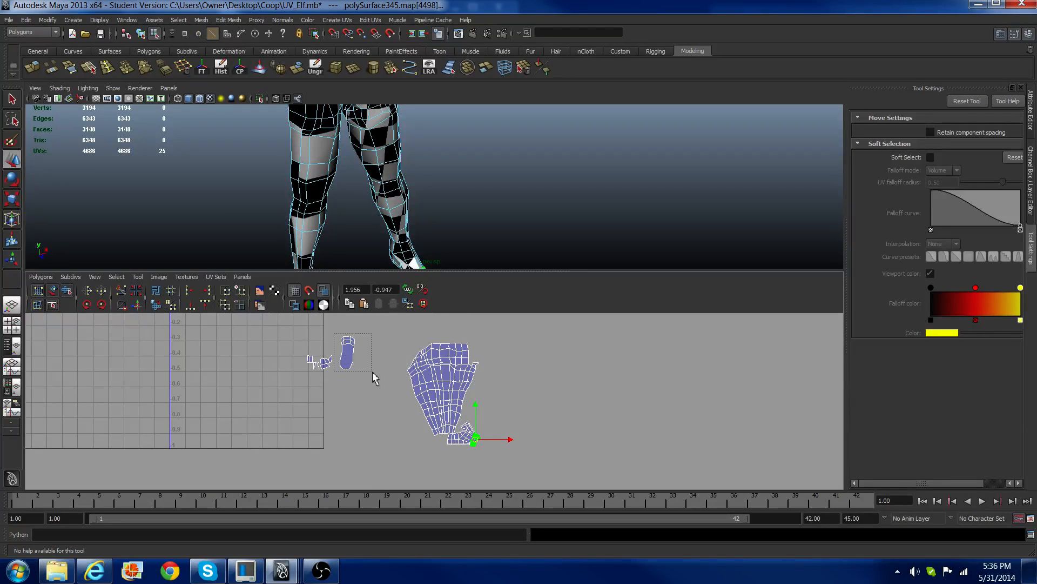
left_click_drag(373, 372, 372, 371)
key("f")
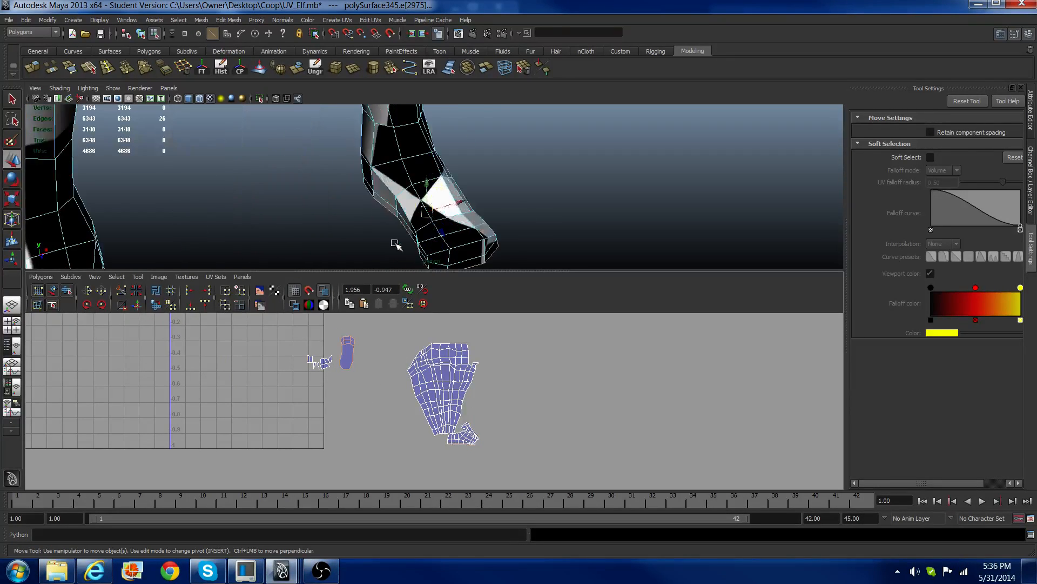
Step: Examine the underside and sides of the foot on the model to see where the sole's border meets the foot
left_click_drag(400, 238, 449, 156, "alt")
scroll(497, 436, "up", 3)
scroll(495, 436, "up", 1)
middle_click_drag(470, 434, 458, 384, "alt")
scroll(461, 401, "up", 2)
left_click_drag(346, 188, 363, 207, "alt")
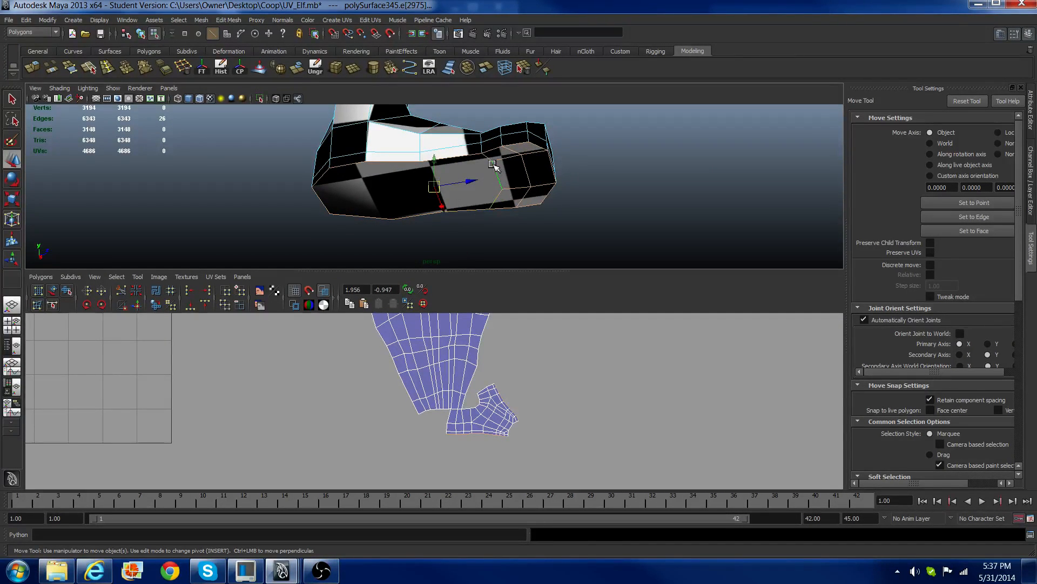
left_click_drag(463, 220, 409, 197, "alt")
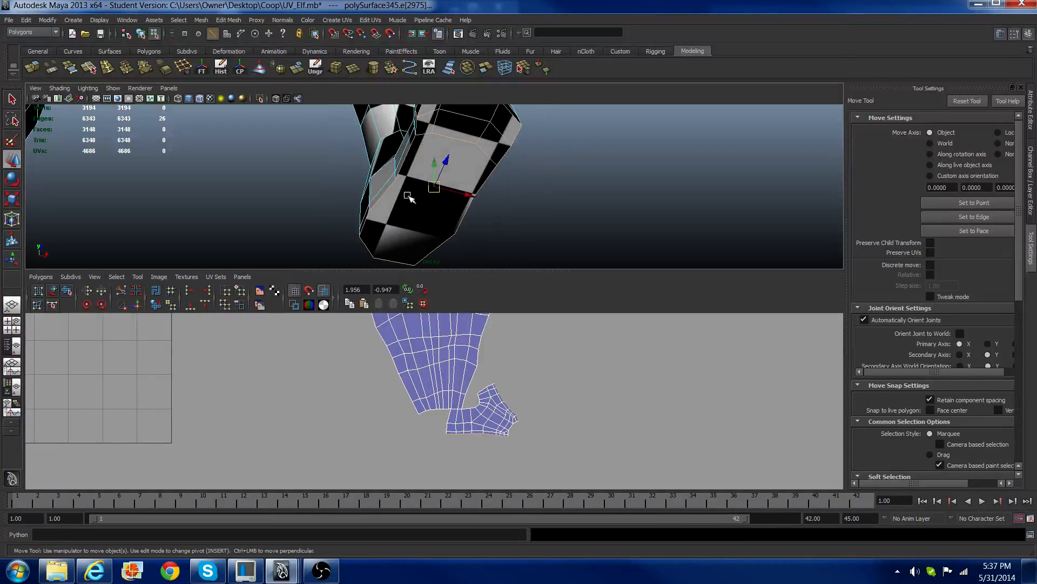
left_click_drag(470, 209, 387, 224, "alt")
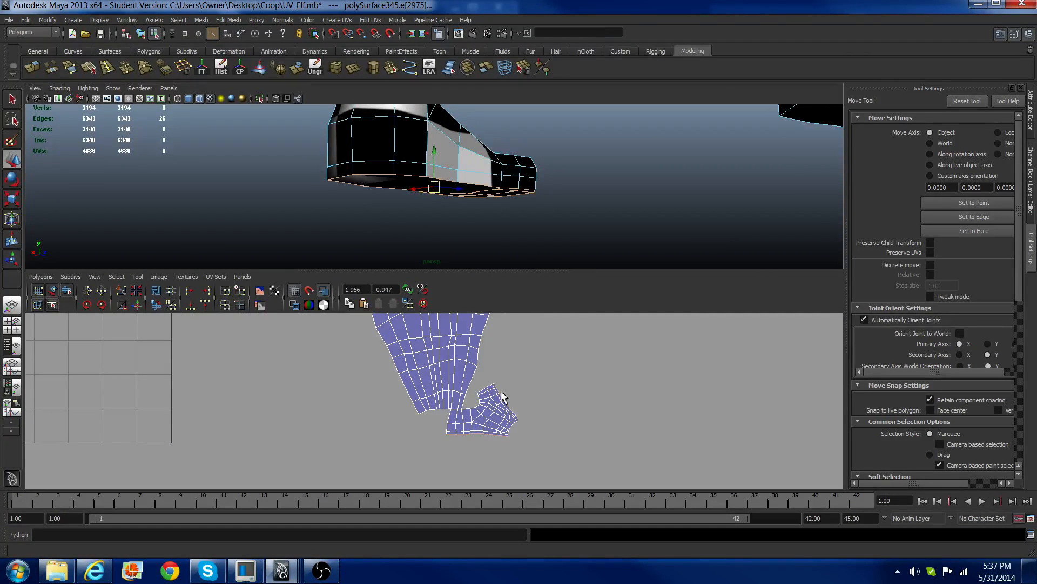
Step: Select the edges along the foot shell's outer side and toes, and move and sew the sole onto them
left_click_drag(495, 385, 538, 425)
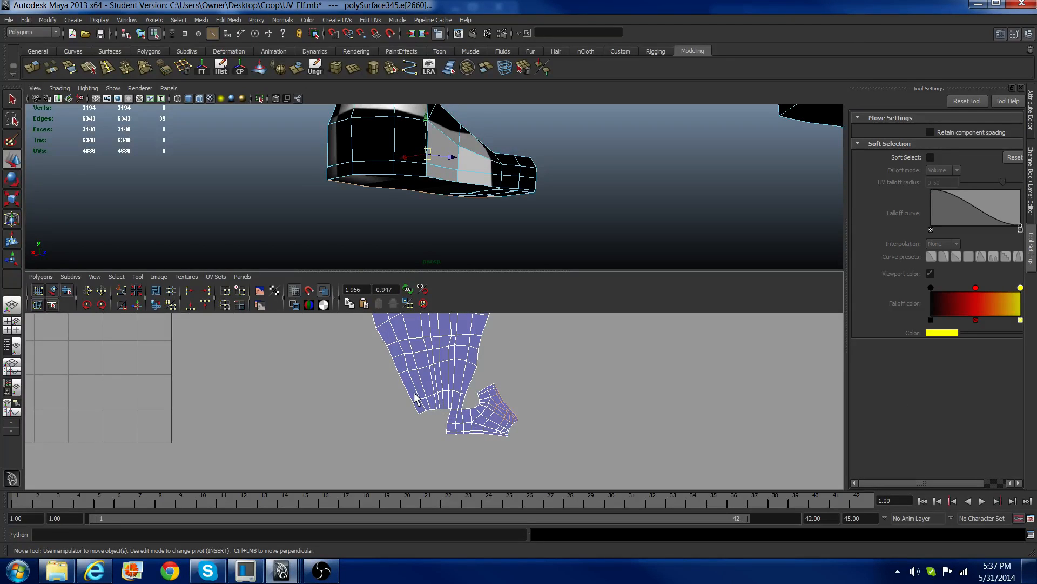
right_click_drag(415, 398, 362, 404, "alt")
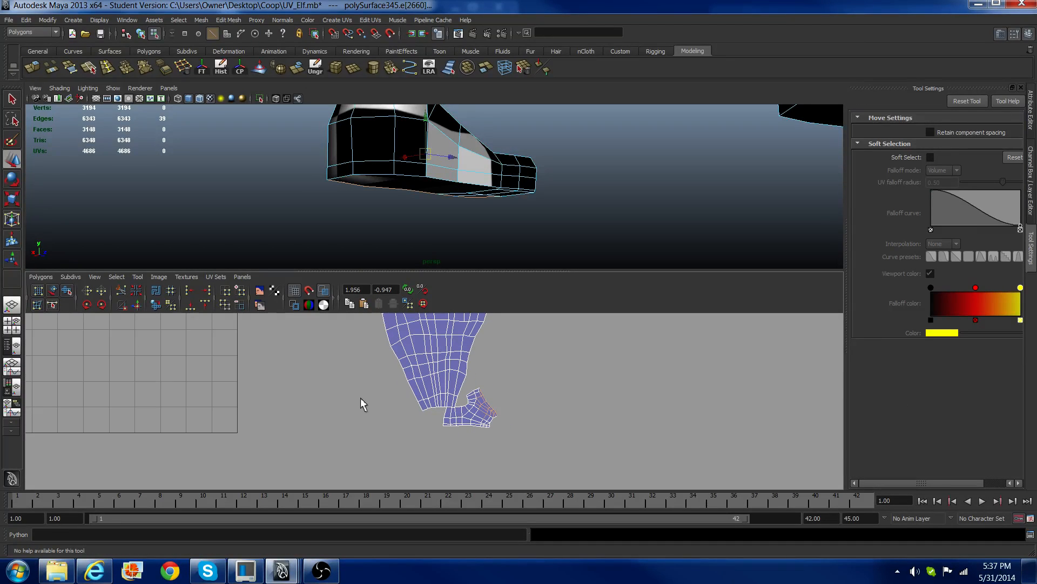
left_click(136, 304)
Step: Select the UVs of the sole and the adjoining side and toes of the foot, and unfold them
right_click_drag(483, 411, 561, 407, "alt")
right_click(544, 405)
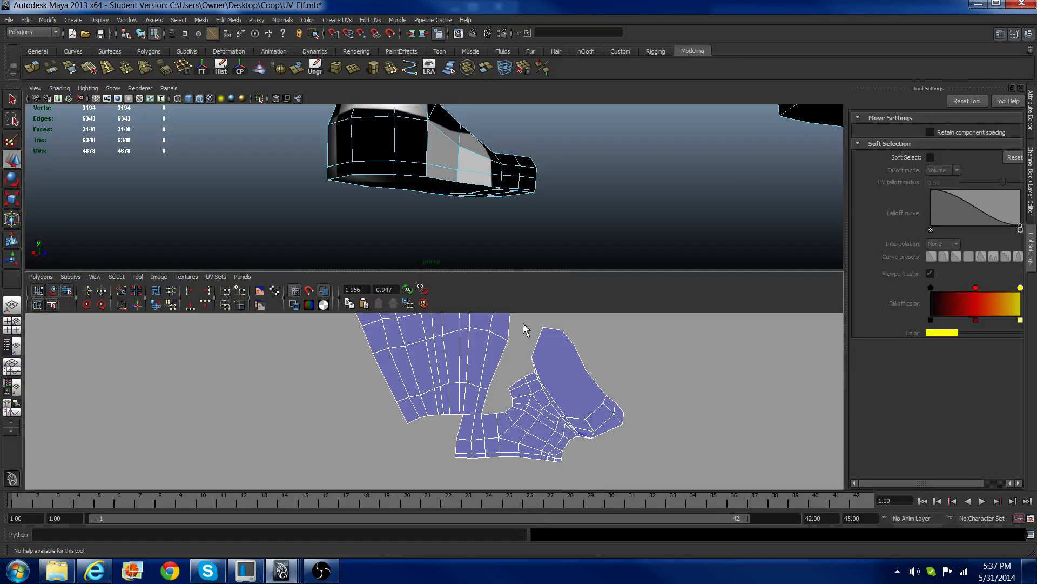
left_click_drag(523, 317, 643, 458)
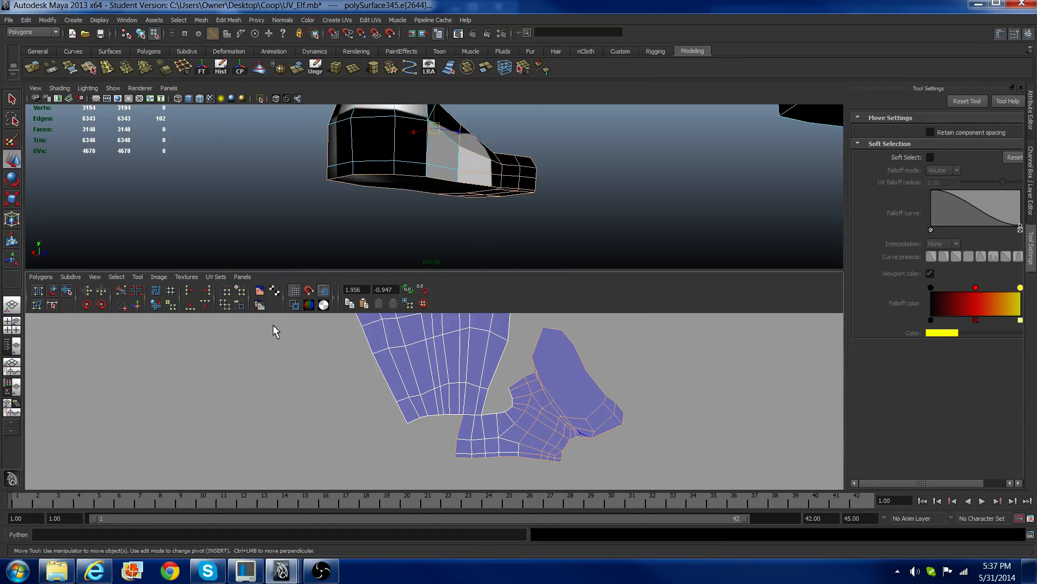
right_click_drag(565, 356, 610, 355)
left_click_drag(522, 318, 657, 454)
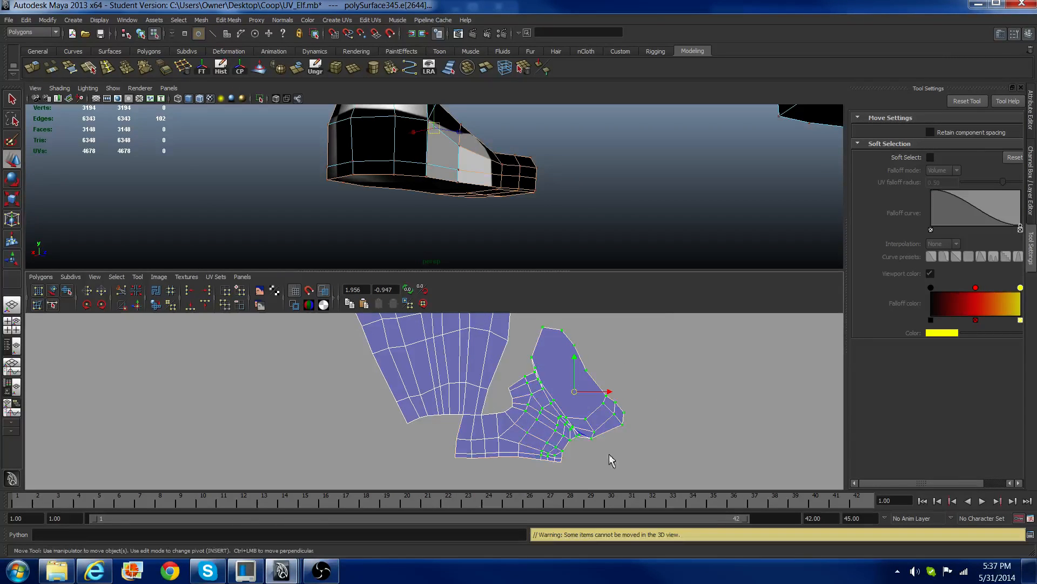
left_click(154, 305)
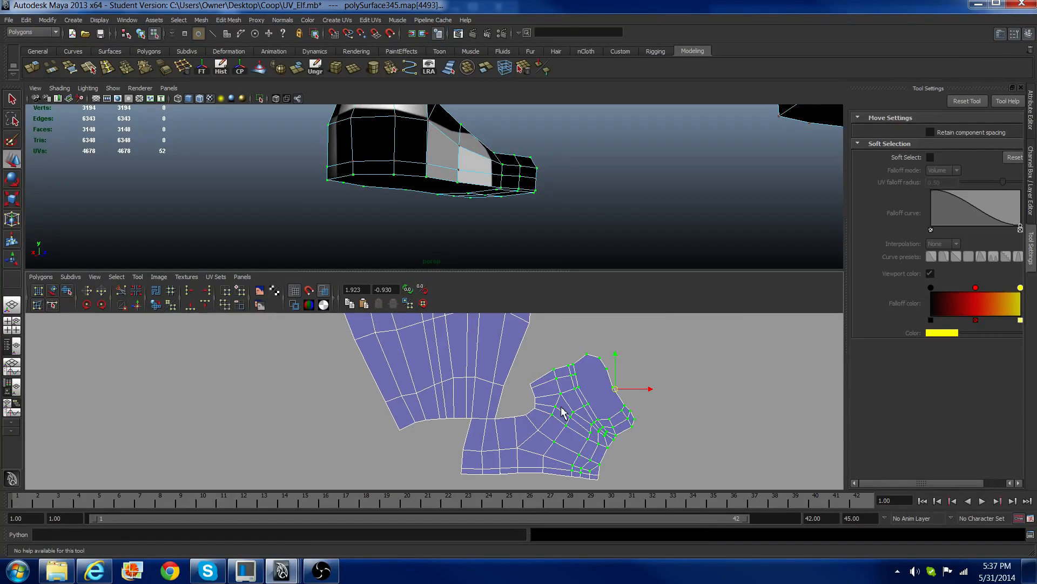
Step: Select the outer border edges of the sole and the foot's lower side to check where they match on the model
right_click_drag(573, 386, 599, 361)
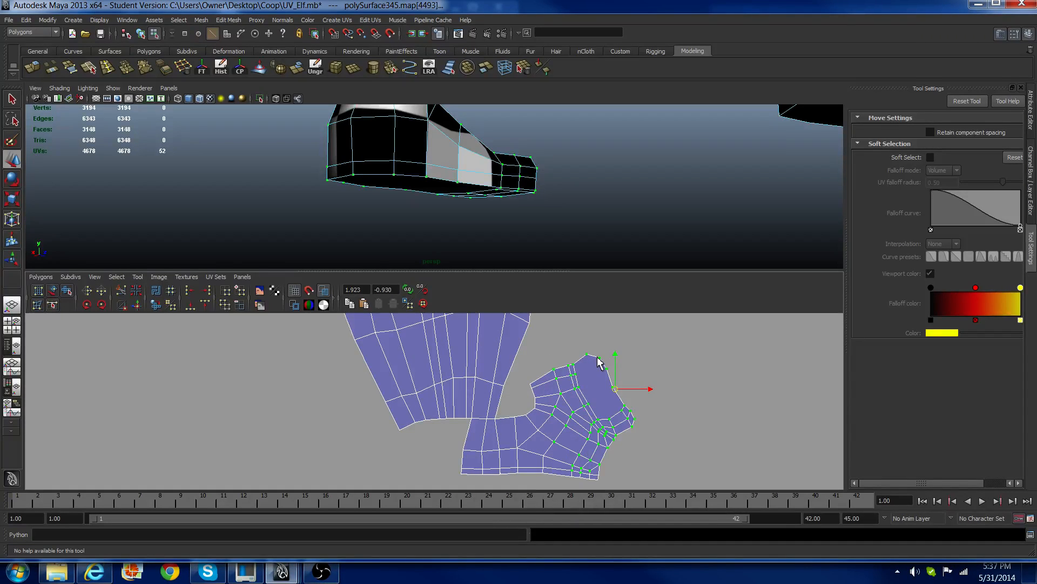
left_click_drag(647, 415, 646, 416)
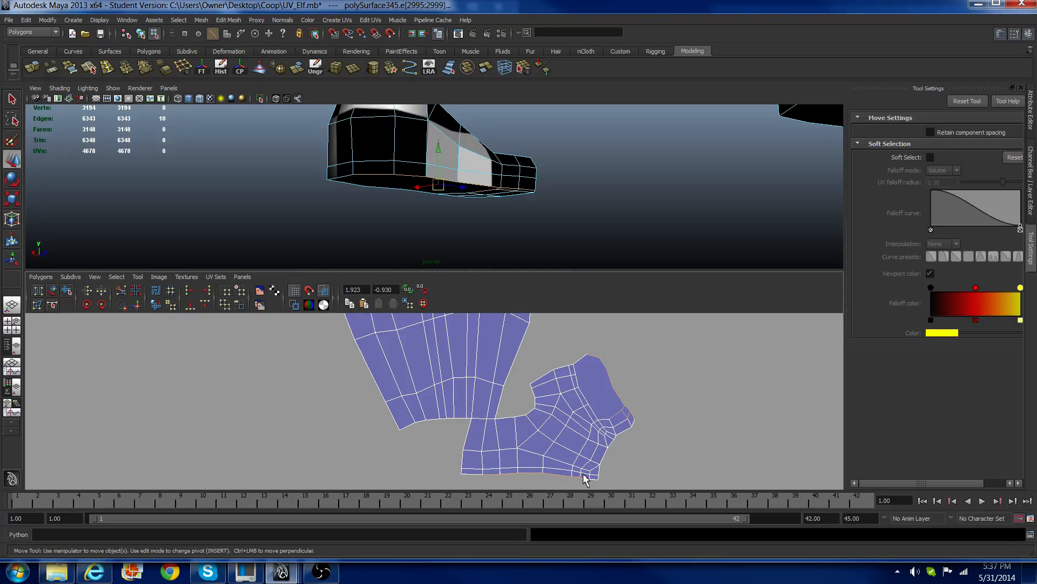
scroll(355, 246, "down", 3)
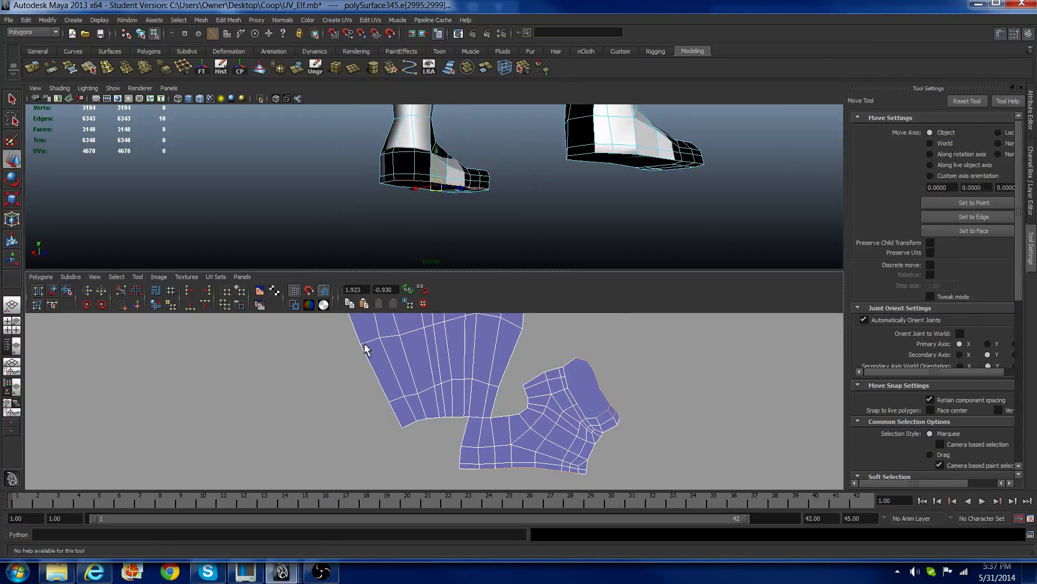
scroll(364, 344, "down", 4)
scroll(365, 344, "down", 4)
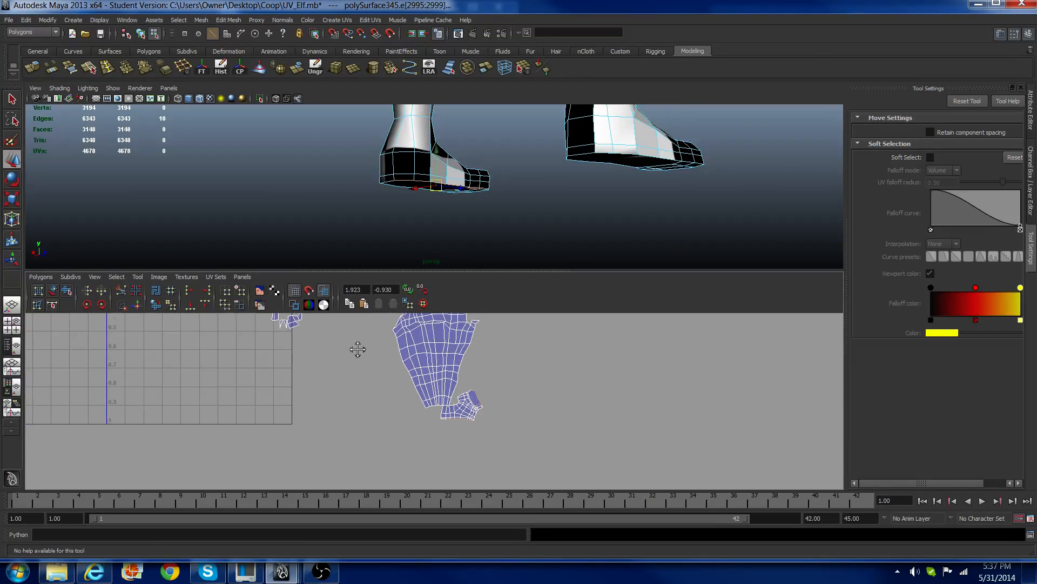
Step: Select the edges of the small leftover shells by the UV grid, and move and sew a sliver onto the leg's upper tab
right_click_drag(287, 384, 280, 347)
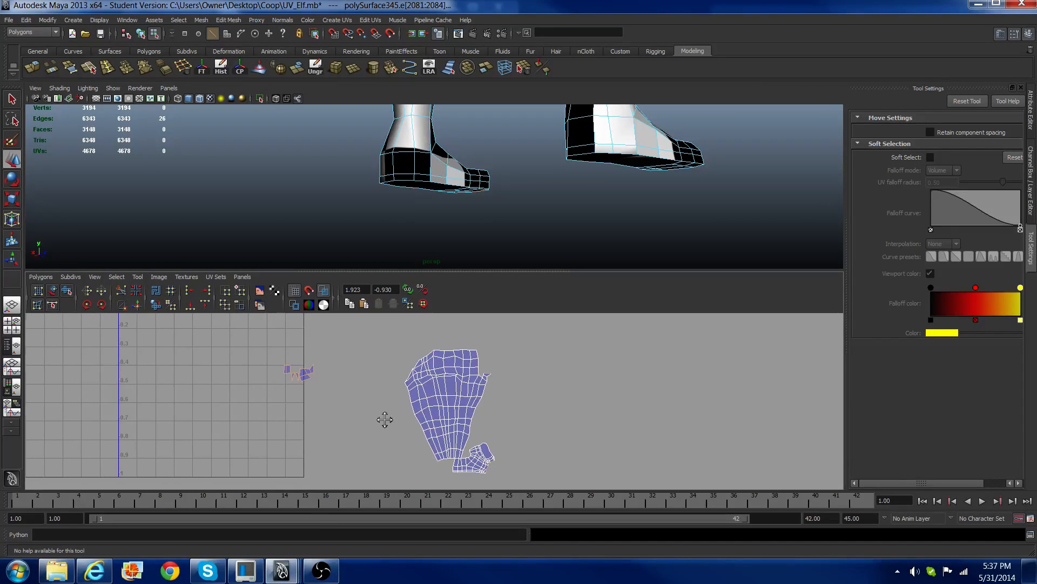
middle_click_drag(384, 419, 419, 460, "alt")
scroll(283, 359, "up", 4)
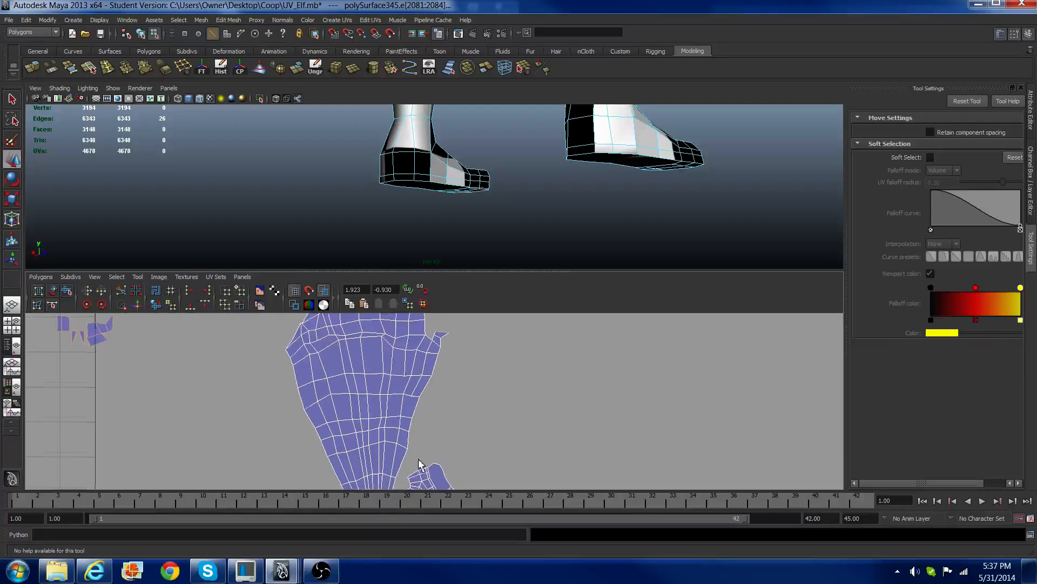
left_click(444, 336)
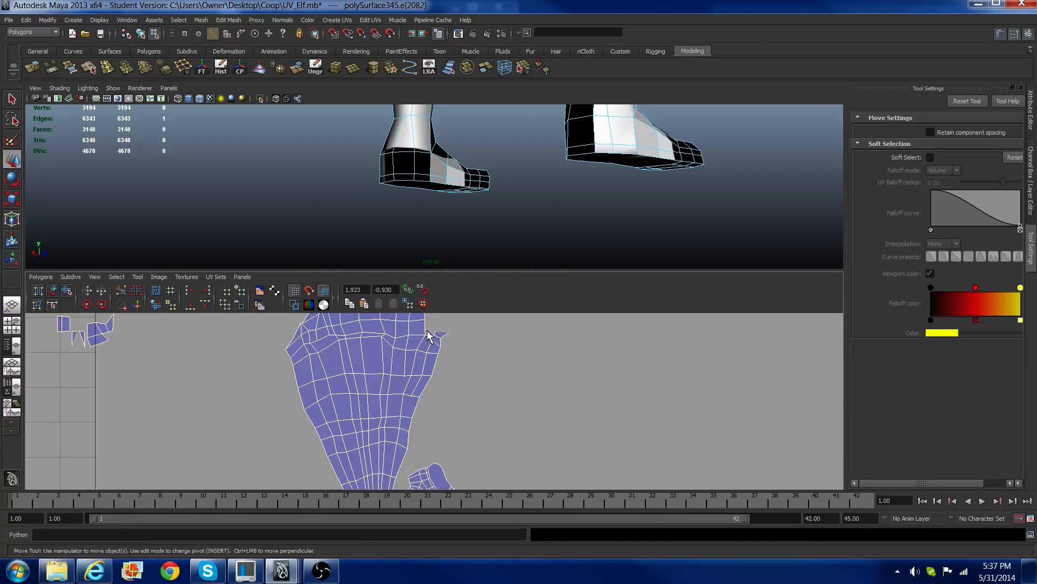
left_click(139, 308)
middle_click_drag(433, 344, 452, 378, "alt")
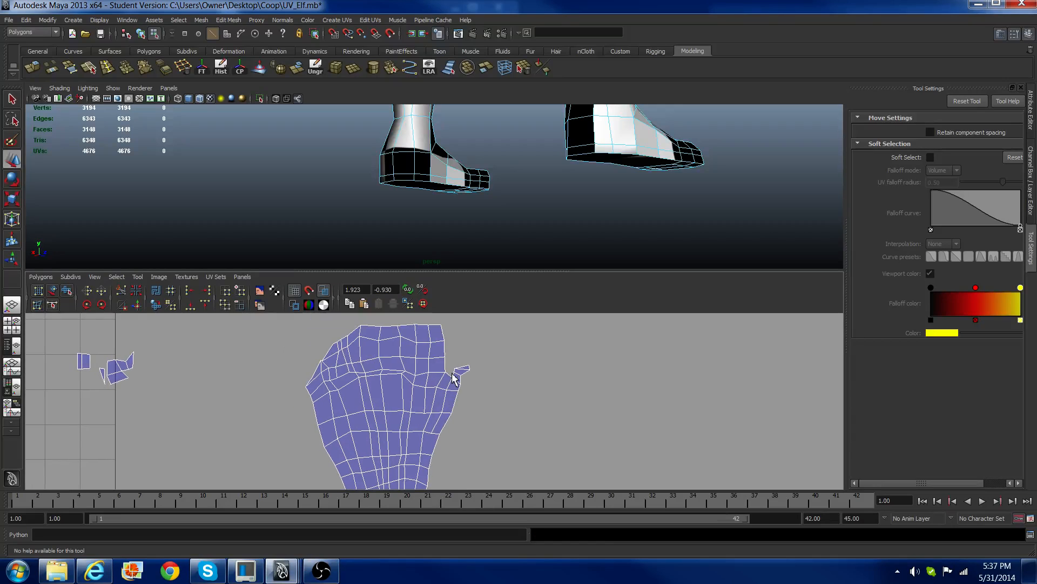
Step: Move and sew the next leftover sliver and the larger leftover piece onto the tab beside the upper leg
left_click(465, 374)
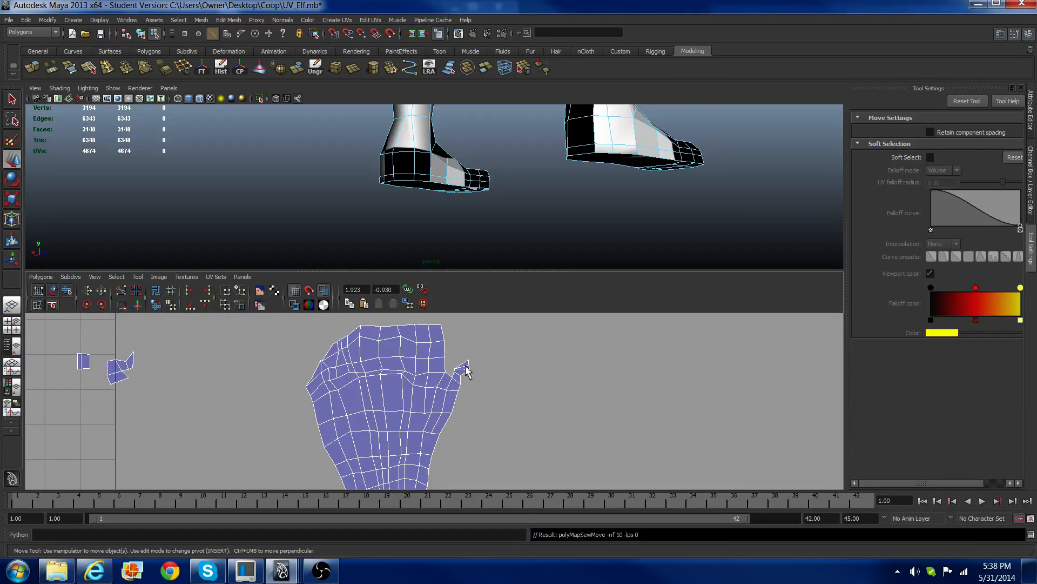
left_click(465, 373)
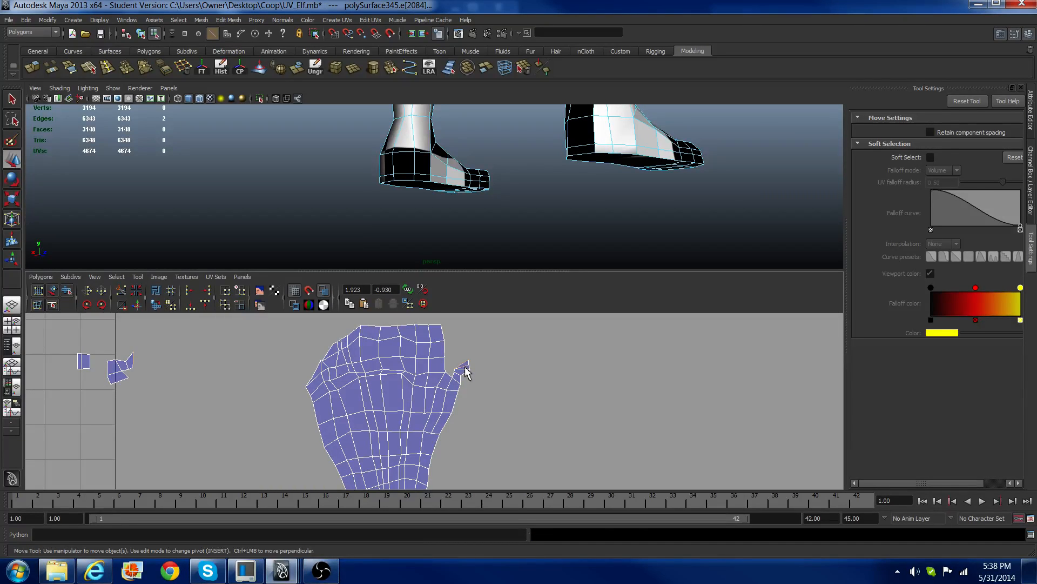
key("g")
Step: Select an edge of the attached piece overlapping the leg and examine its place on the model's upper legs
left_click(440, 370)
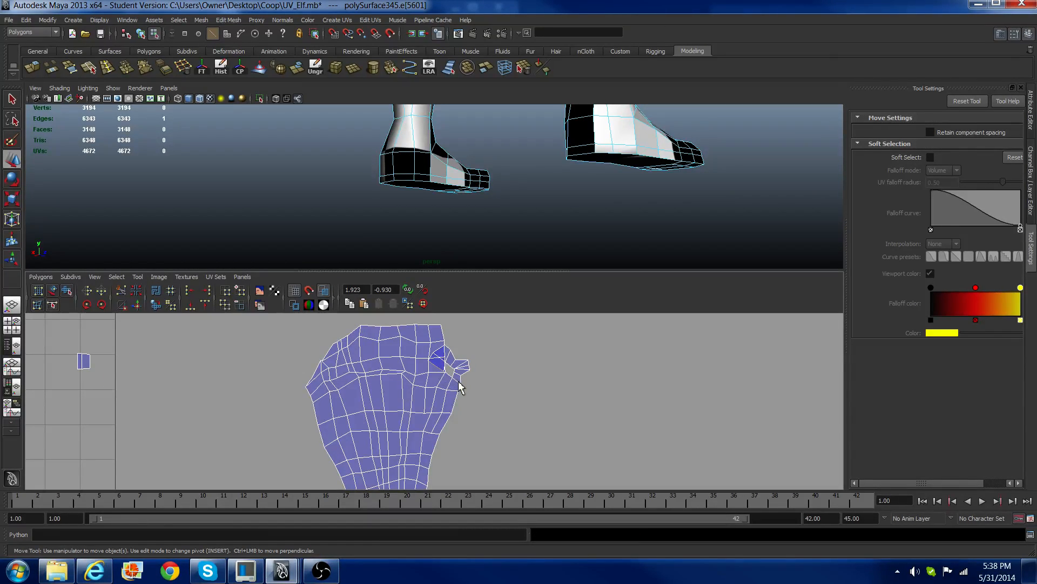
scroll(416, 204, "down", 3)
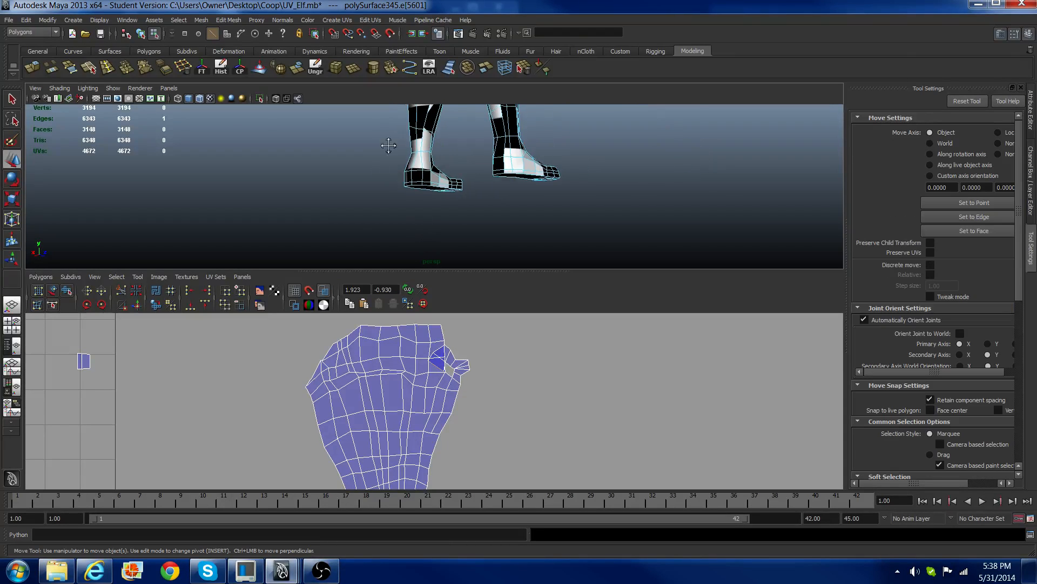
middle_click_drag(394, 146, 361, 174, "alt")
left_click_drag(361, 174, 306, 169, "alt")
scroll(492, 197, "up", 5)
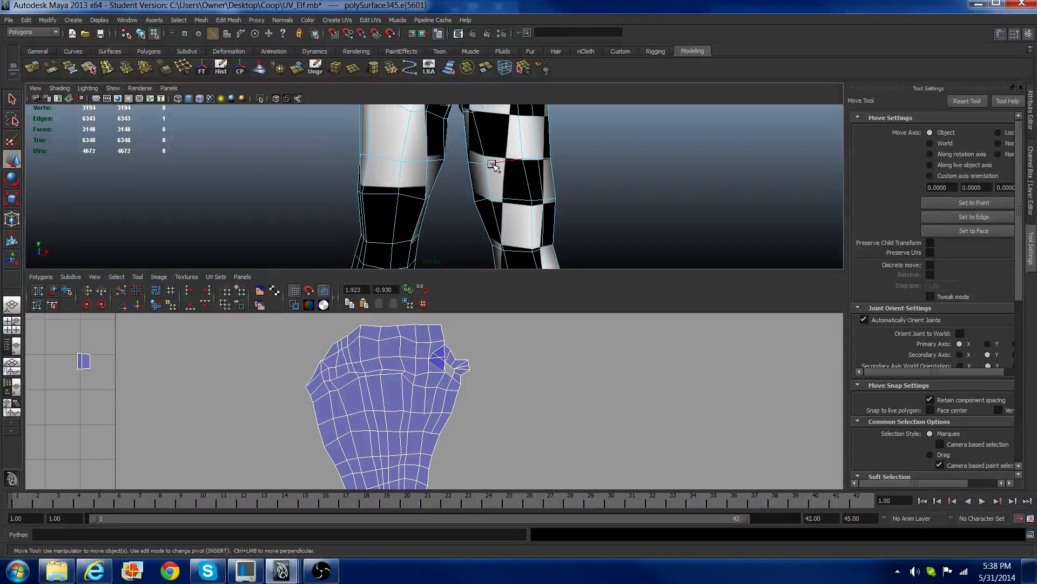
left_click_drag(491, 201, 528, 172, "alt")
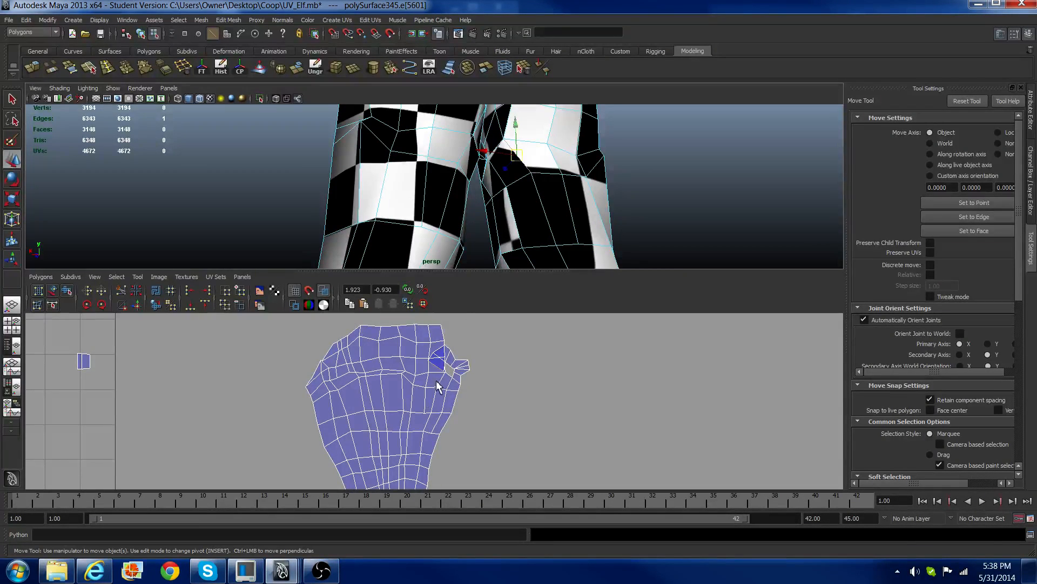
Step: Select the UVs around the overlapping piece and tab at the leg shell's upper corner, and unfold them
scroll(441, 385, "up", 3)
scroll(430, 377, "down", 3)
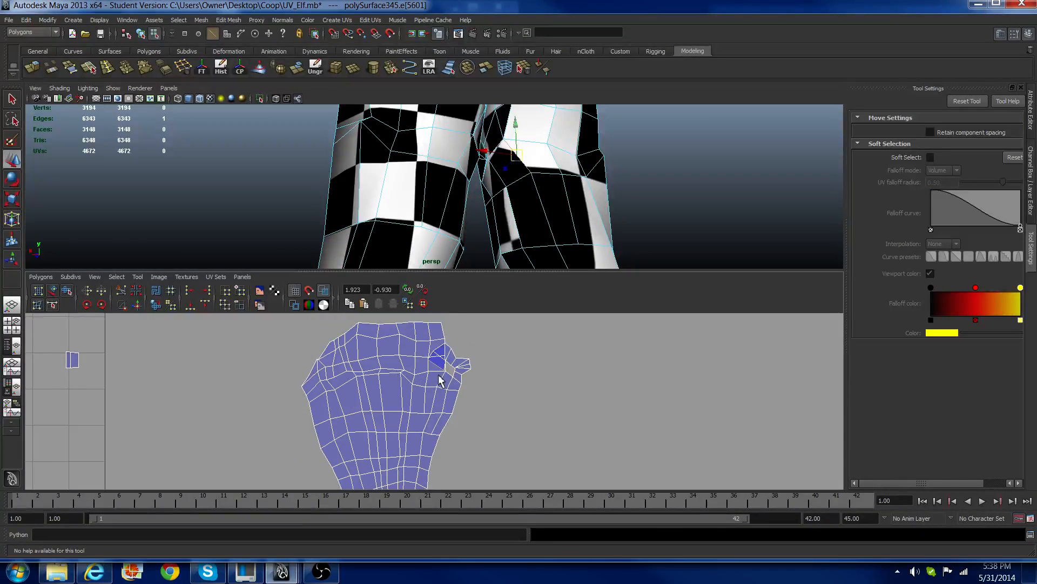
scroll(432, 365, "down", 2)
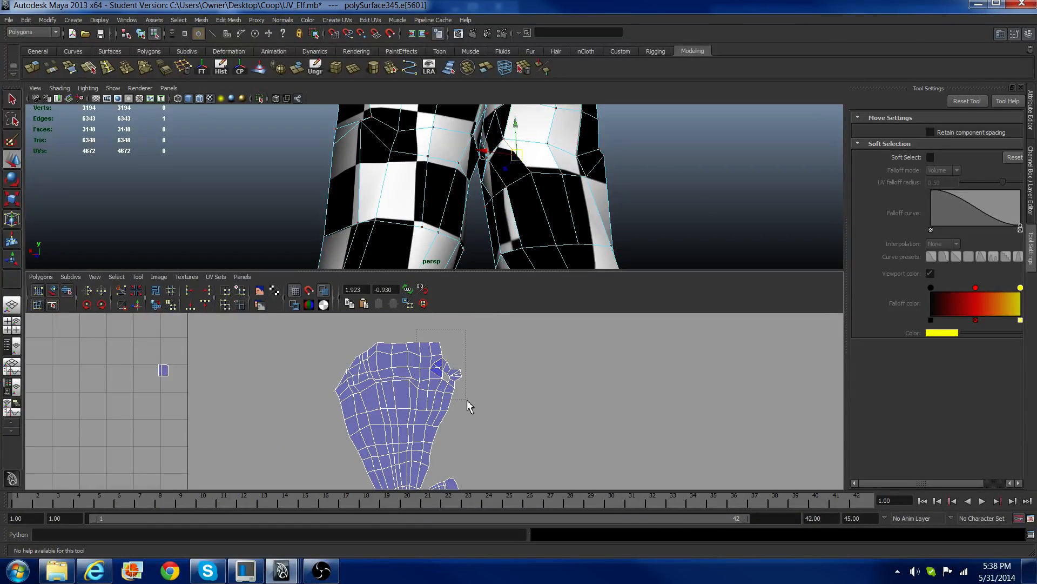
left_click(157, 305)
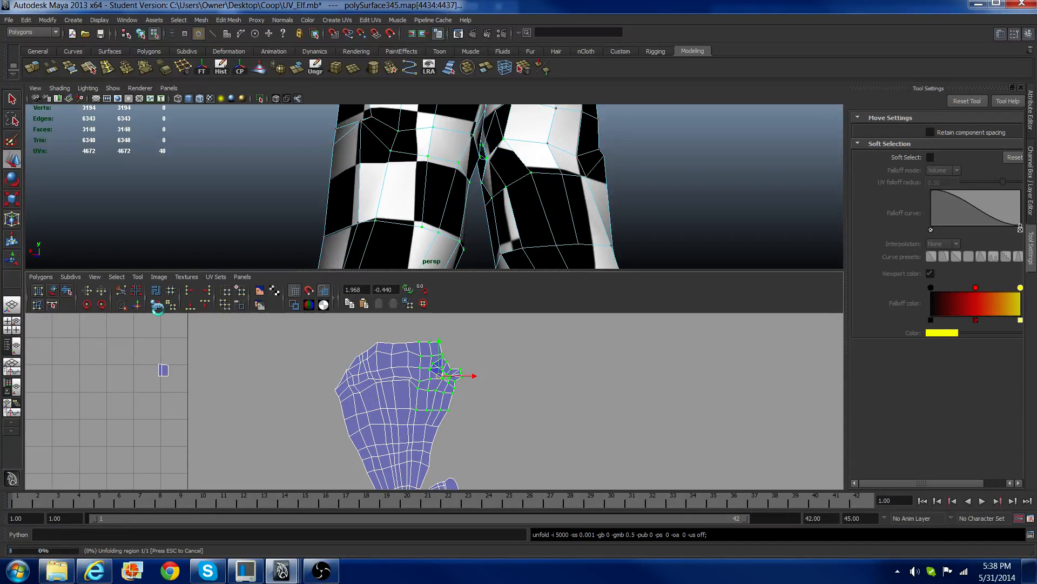
scroll(486, 389, "up", 4)
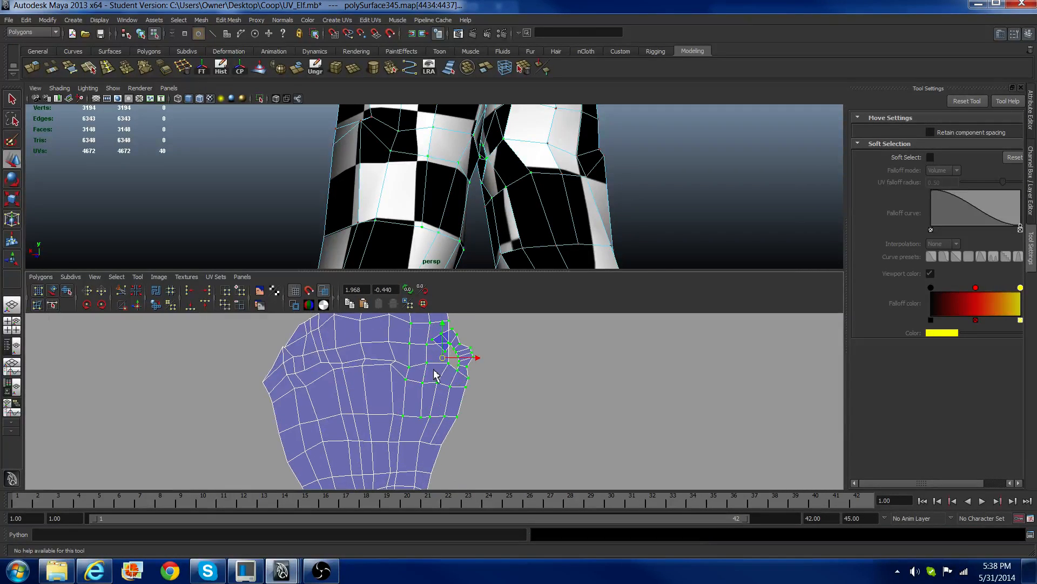
scroll(424, 374, "up", 3)
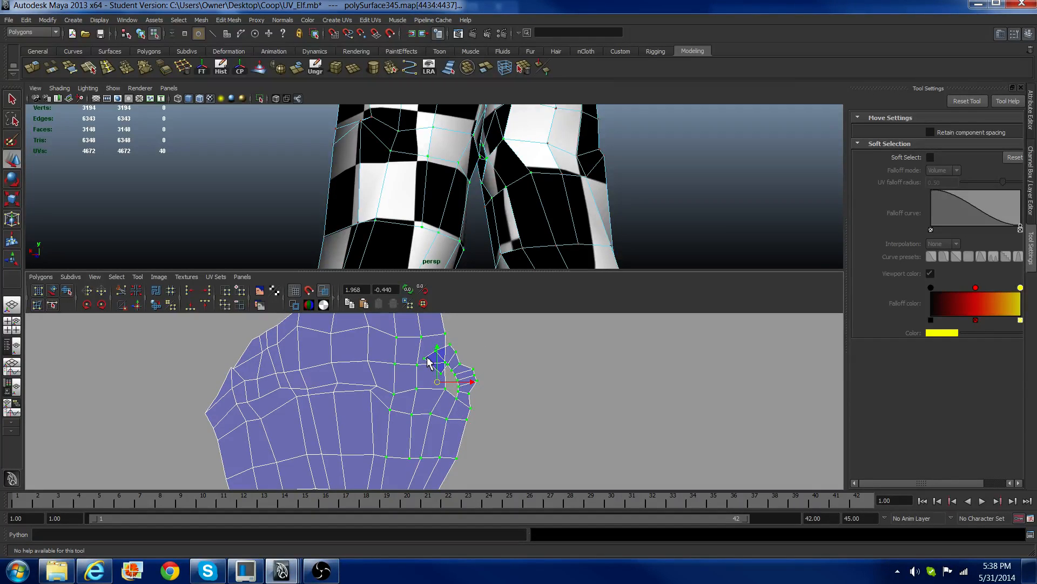
Step: Select the UVs of the overlapping piece and its connecting strip, and rotate them outward clear of the leg shell
left_click(425, 358)
left_click(446, 381, "shift")
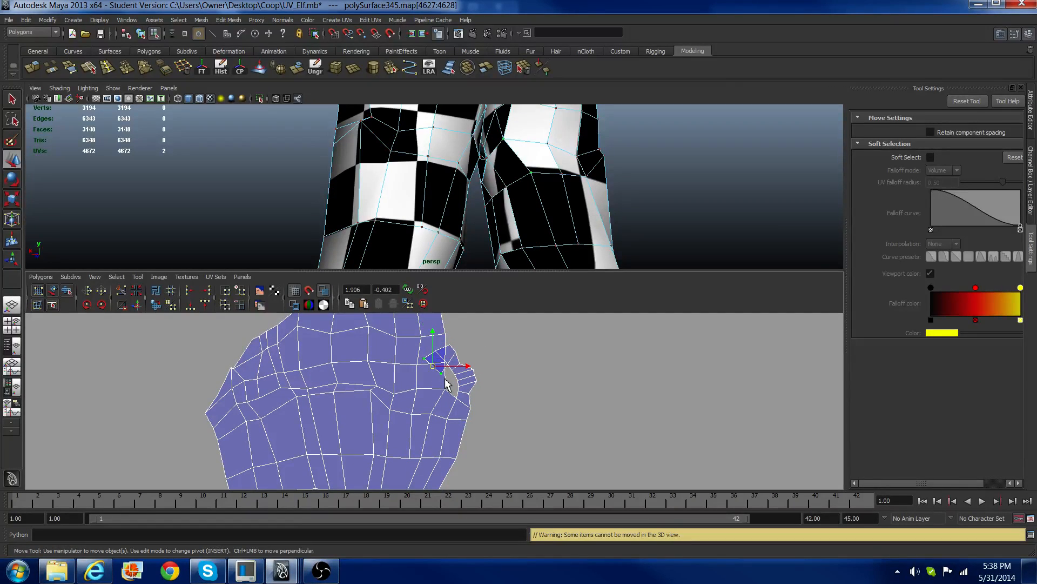
key("shift+period")
key("shift+period")
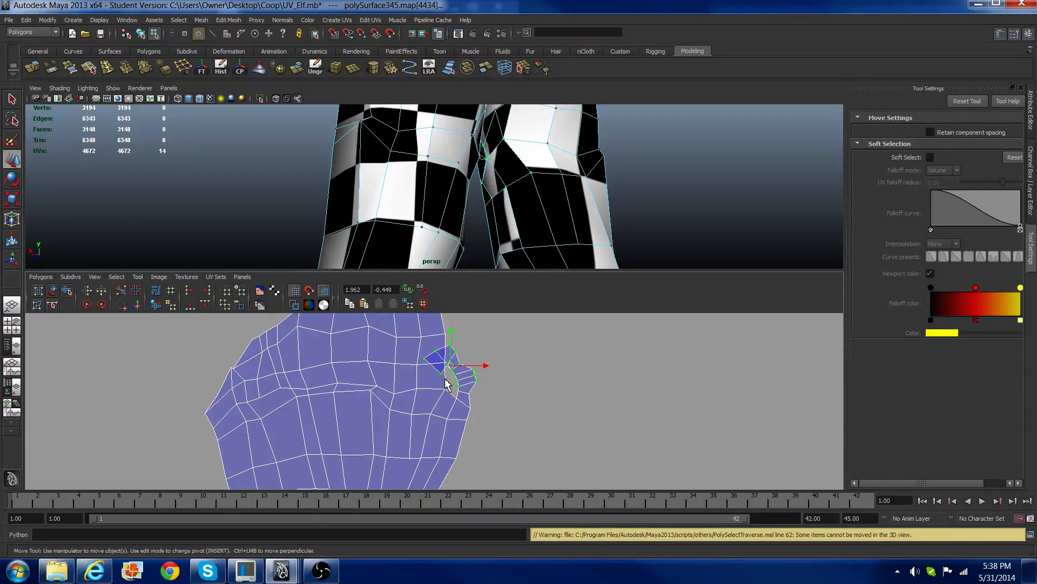
key("shift+period")
key("e")
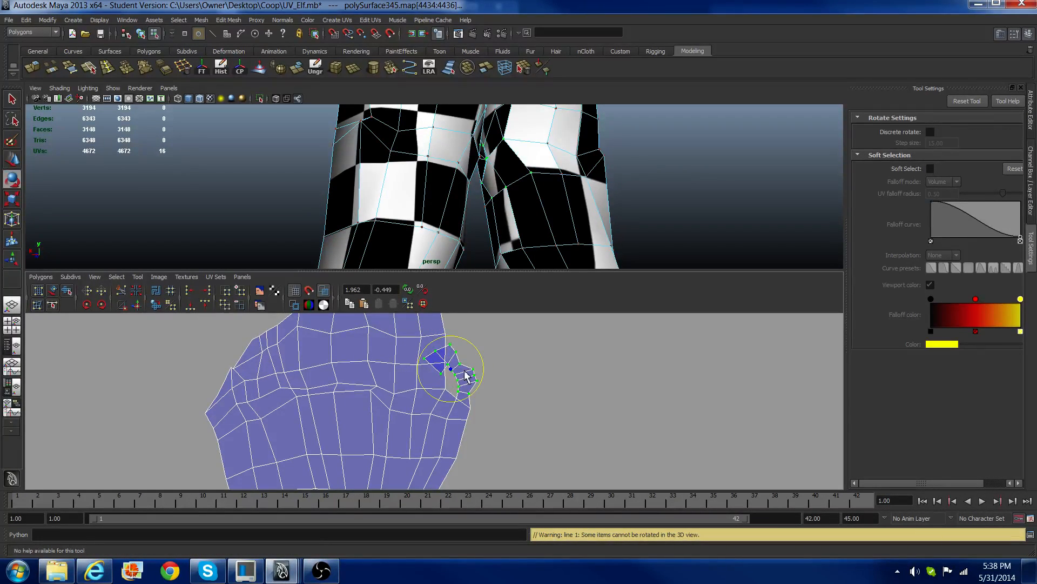
mouse_move(482, 360)
left_mouse_down()
mouse_move(493, 380)
mouse_move(466, 371)
mouse_move(479, 370)
left_mouse_up()
key("w")
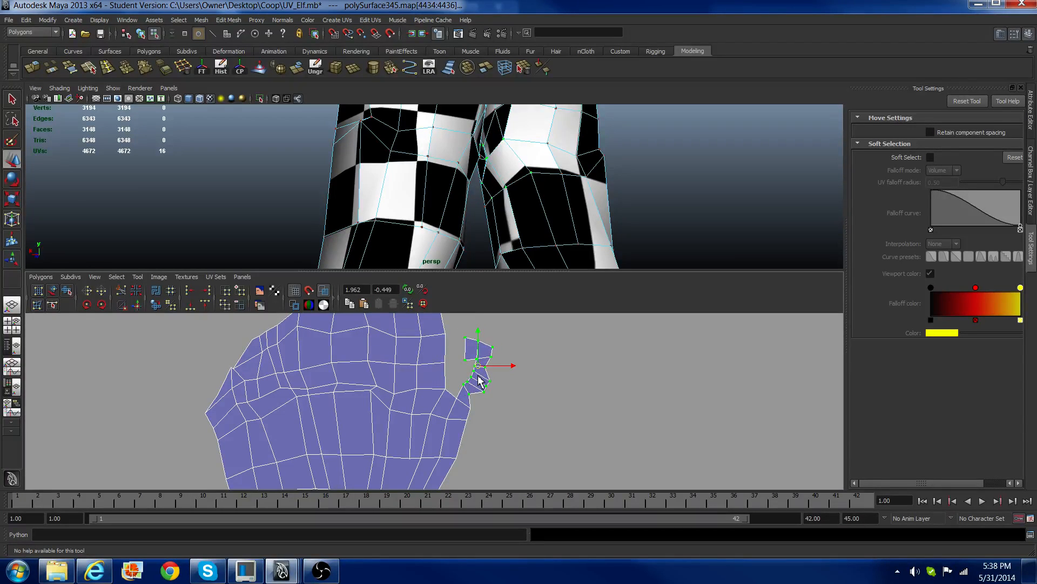
Step: Select the UVs where the narrow strip joins the upper leg shell and unfold them
scroll(473, 378, "up", 1)
right_click(471, 380)
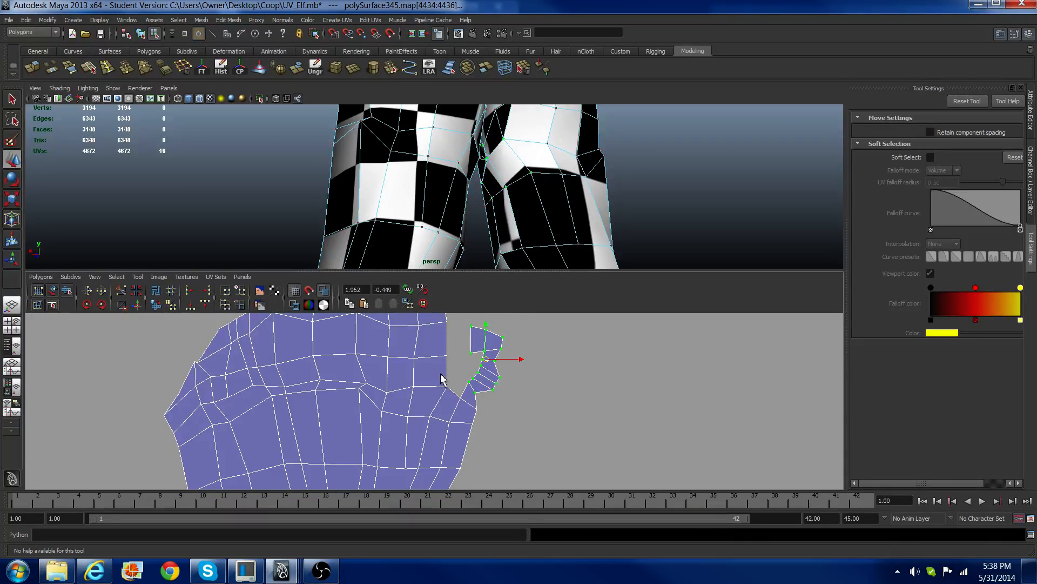
left_click_drag(524, 425, 524, 425)
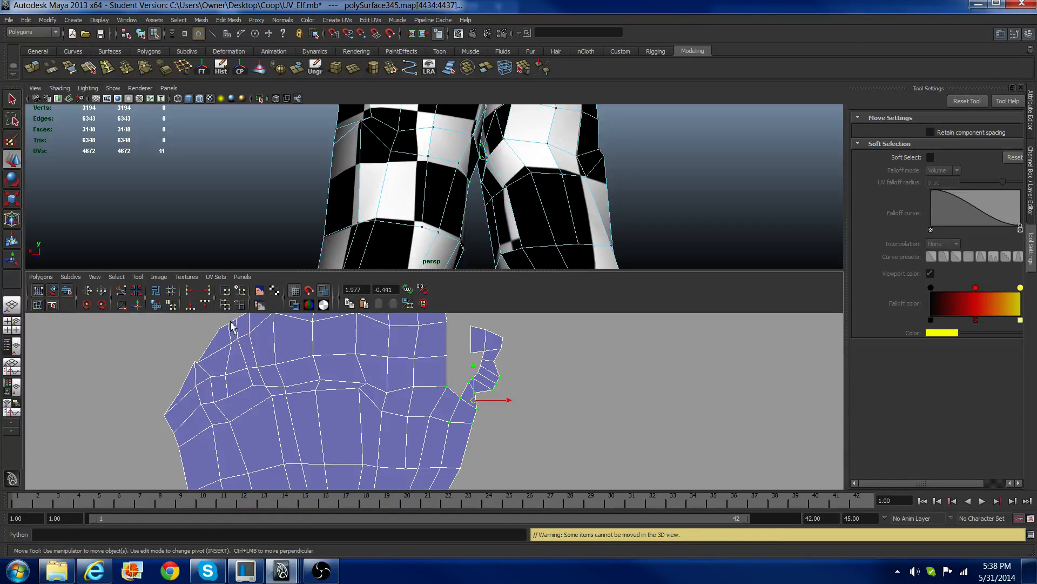
left_click(156, 307)
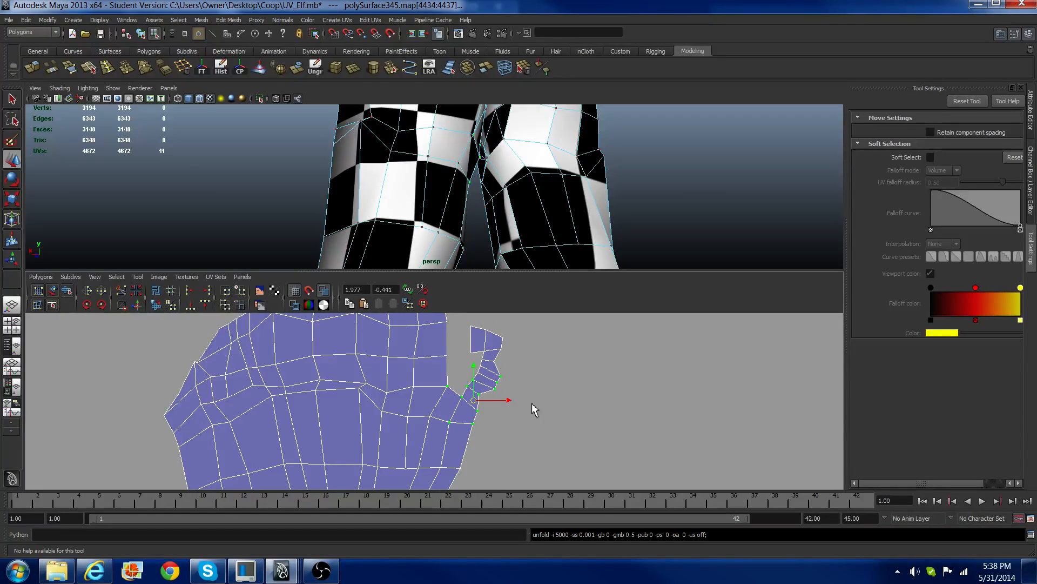
Step: Select the UVs of the piece at the narrow strip's free end, unfold them and clear the selection
left_click(547, 440)
left_click_drag(465, 318, 524, 373)
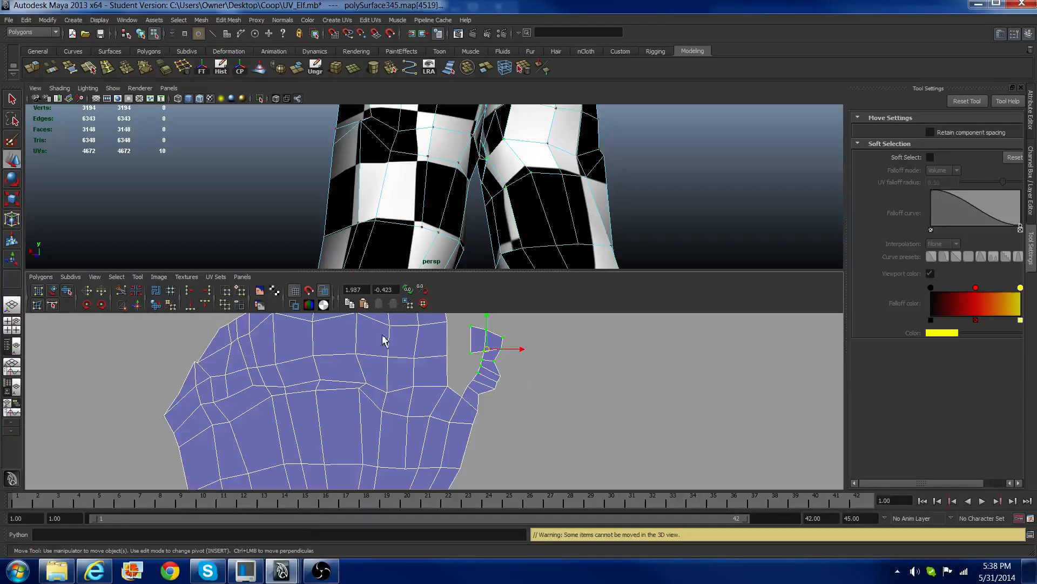
left_click(156, 306)
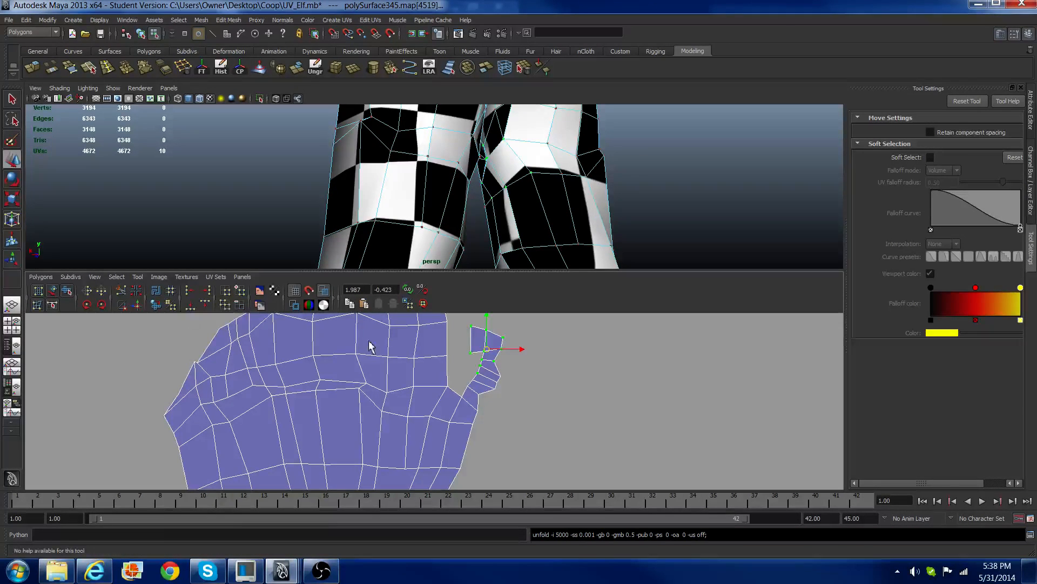
left_click(524, 391)
scroll(501, 403, "down", 2)
middle_click_drag(464, 403, 470, 348, "alt")
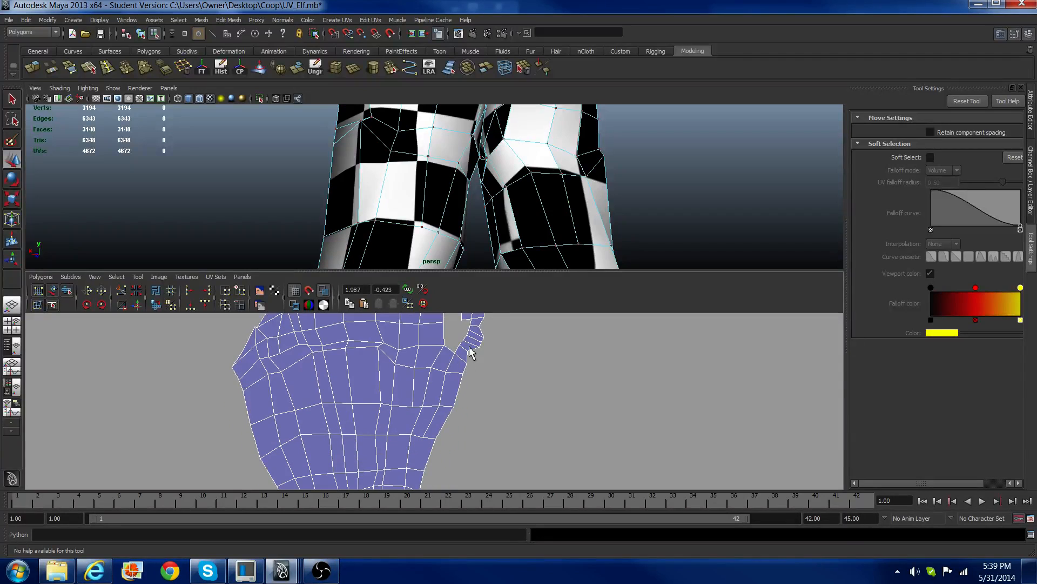
scroll(472, 412, "down", 1)
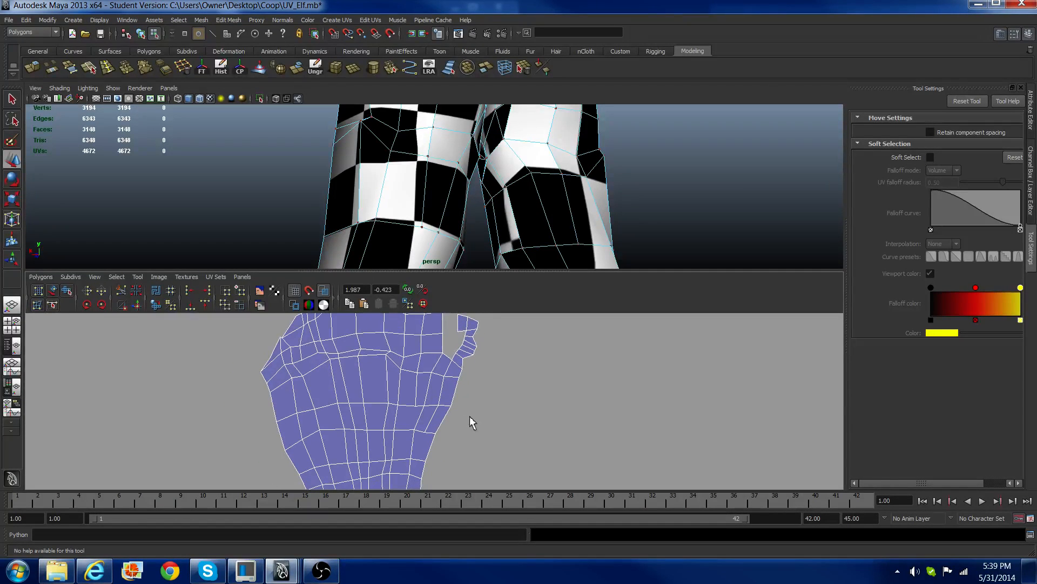
scroll(455, 361, "down", 2)
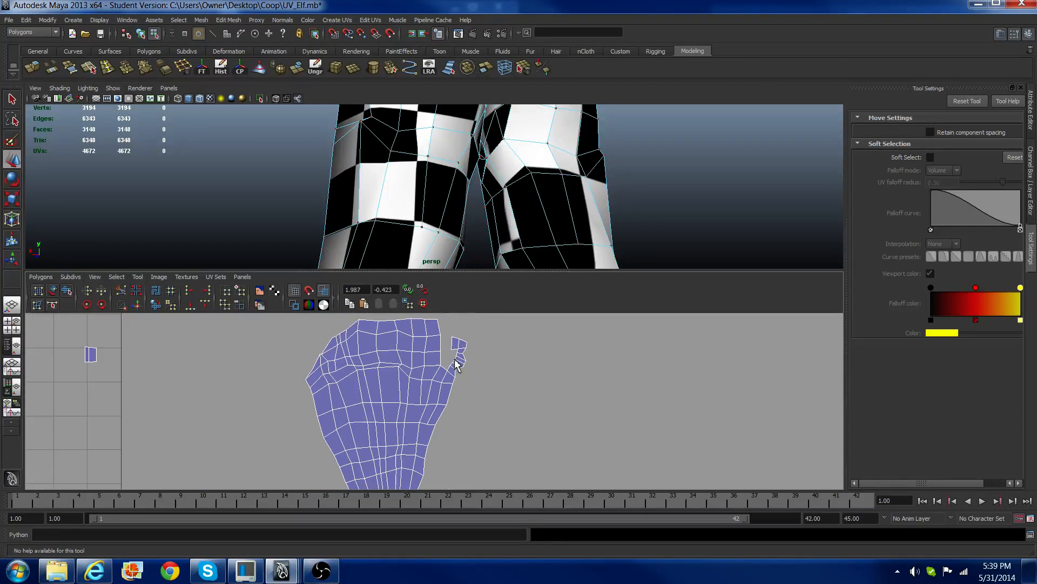
Step: Select the edges of the small stray UV piece and move and sew it onto the toe of the foot shell
scroll(454, 364, "down", 3)
middle_click_drag(395, 392, 408, 373, "alt")
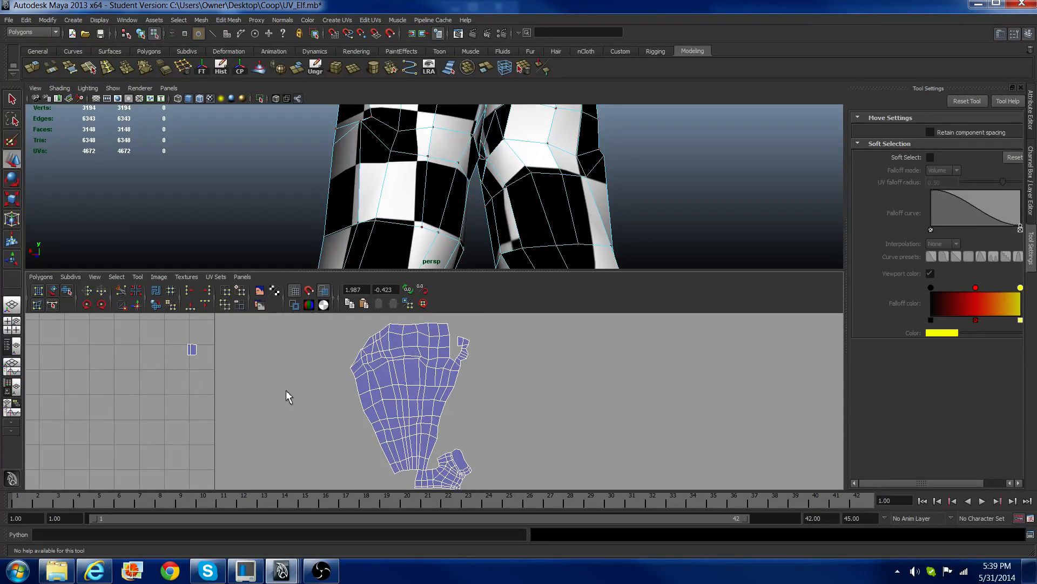
middle_click_drag(286, 391, 264, 372, "alt")
right_click_drag(183, 338, 177, 327)
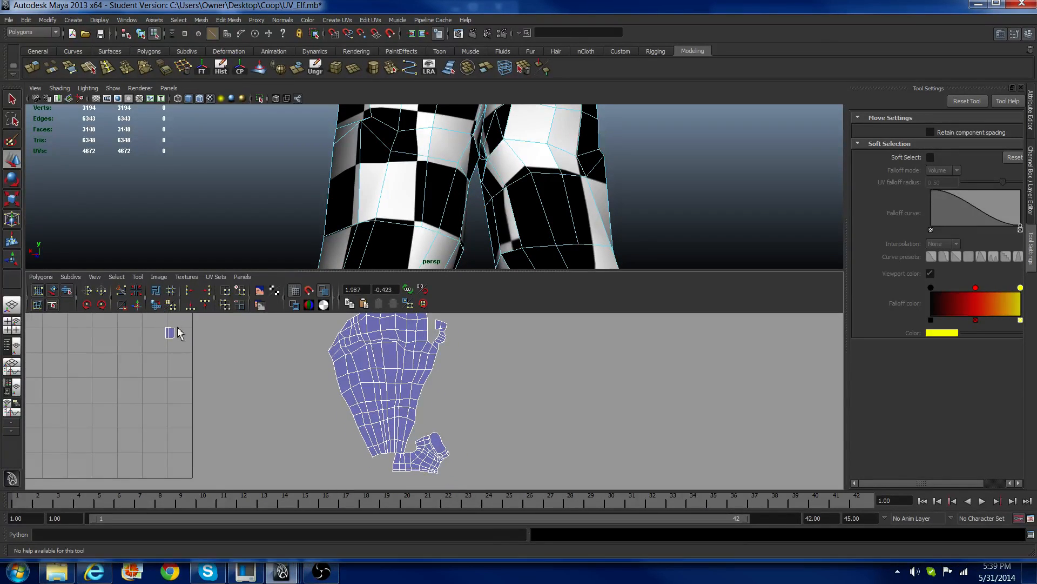
left_click_drag(154, 319, 178, 336)
middle_click_drag(424, 423, 358, 372, "alt")
scroll(356, 378, "up", 2)
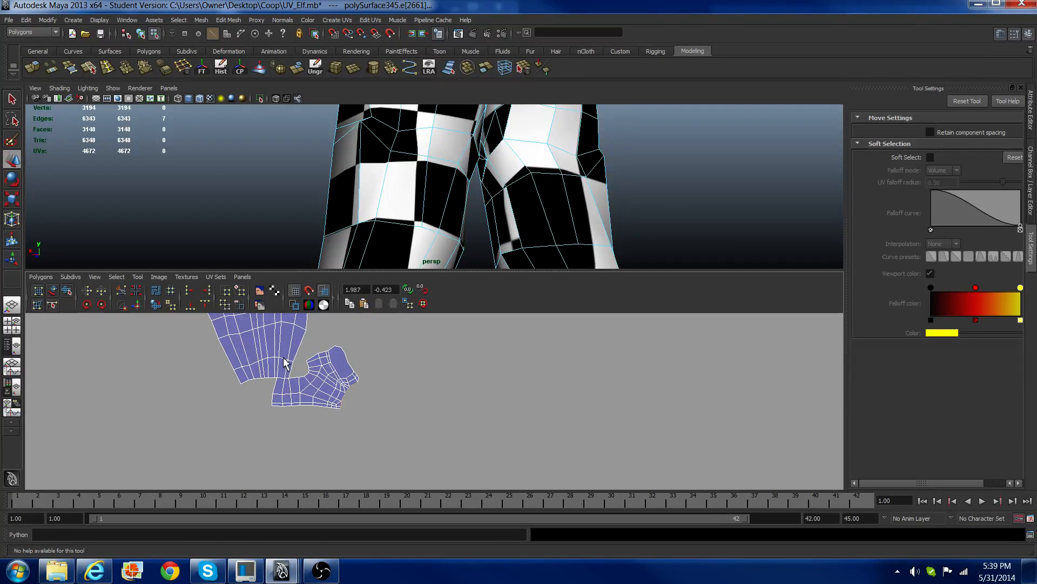
scroll(291, 370, "down", 4)
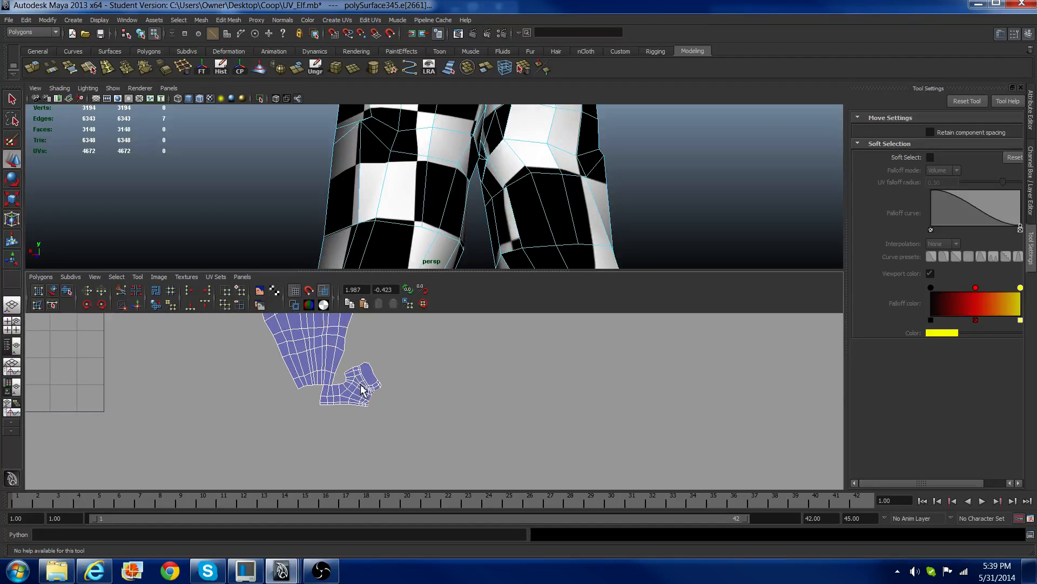
left_click_drag(380, 401, 381, 401)
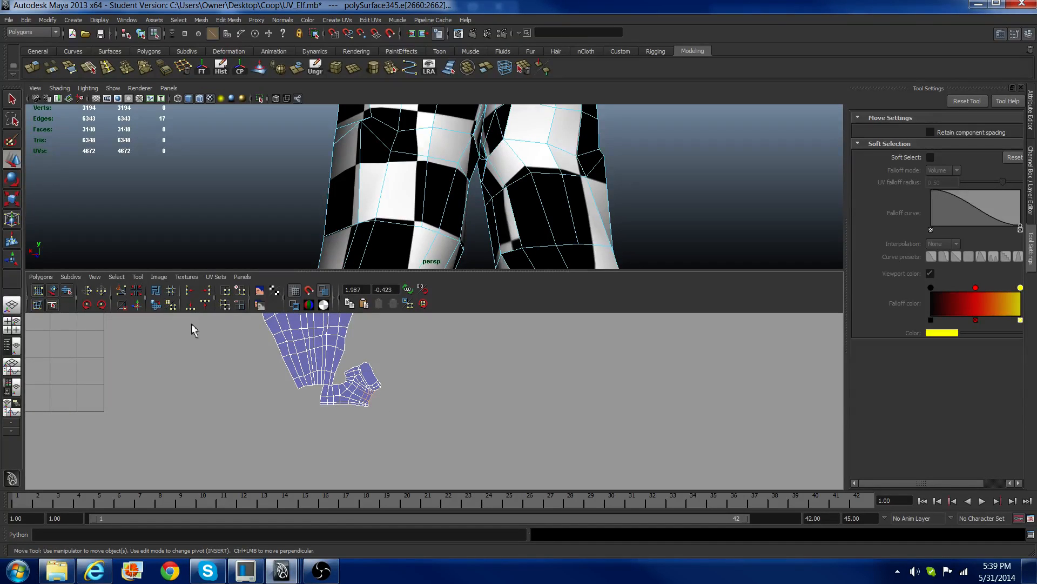
left_click(137, 306)
Step: Move and sew the remaining open edge at the lower corner of the foot shell's toe
scroll(337, 385, "up", 3)
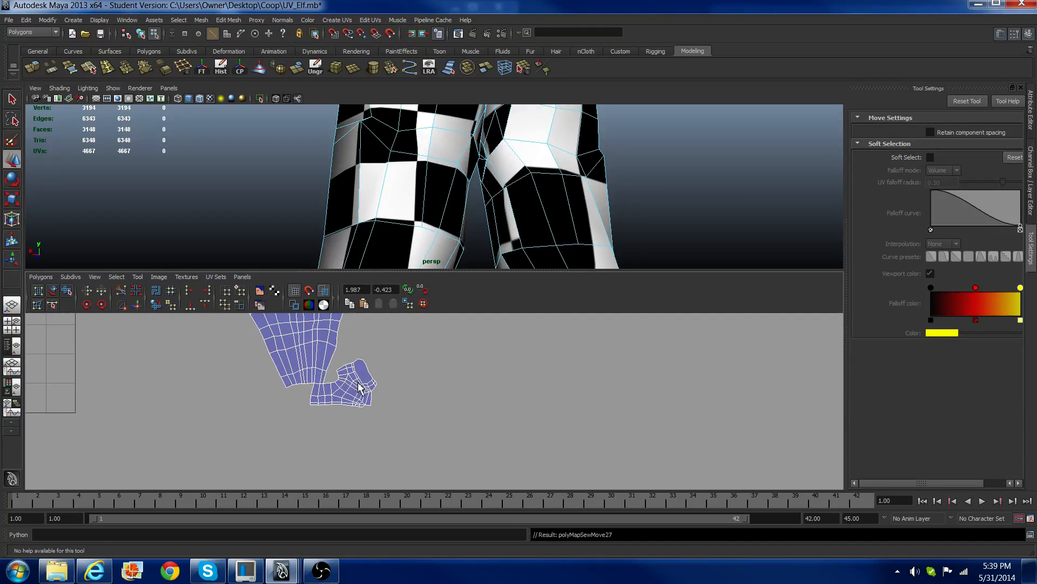
scroll(337, 384, "up", 2)
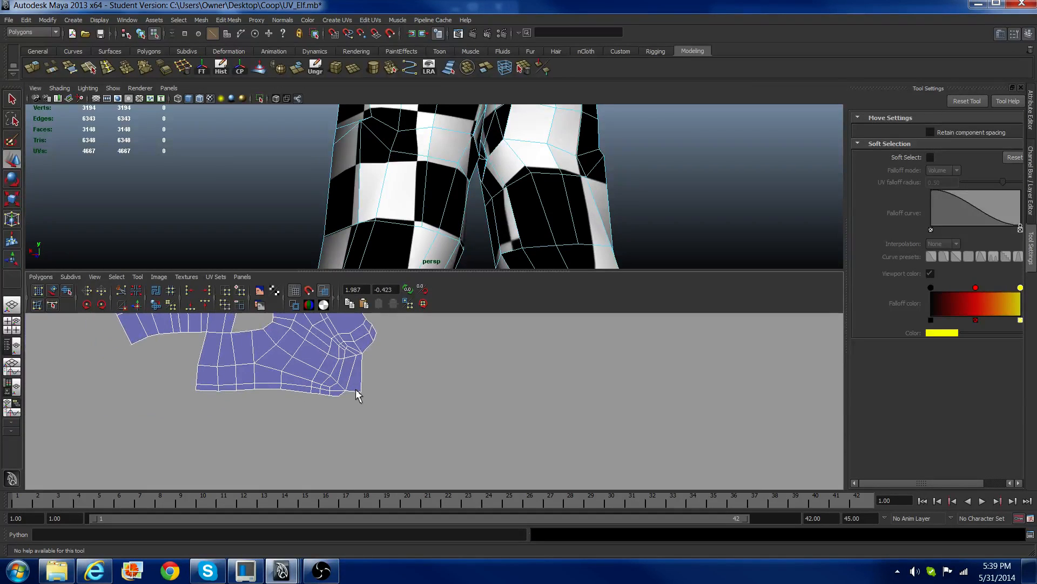
left_click(356, 392)
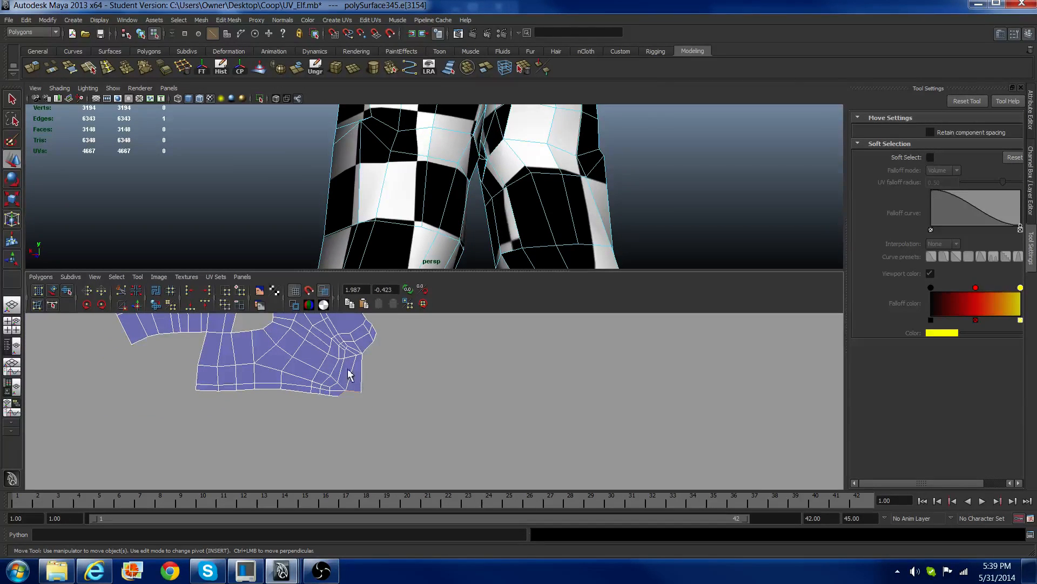
left_click(137, 306)
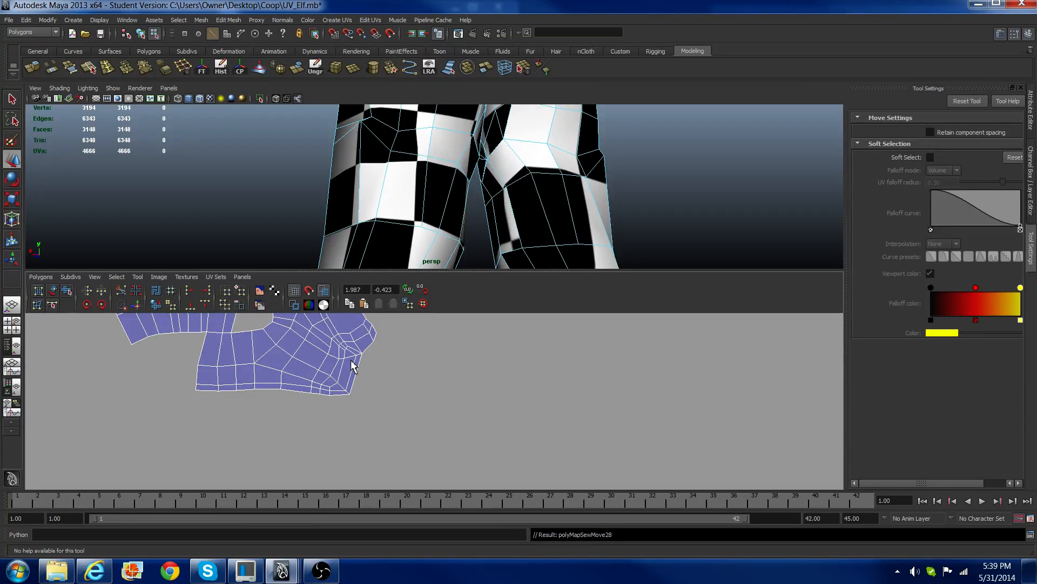
Step: Select the UVs around the newly sewn toe area, unfold them and clear the selection
right_click_drag(320, 358, 345, 359)
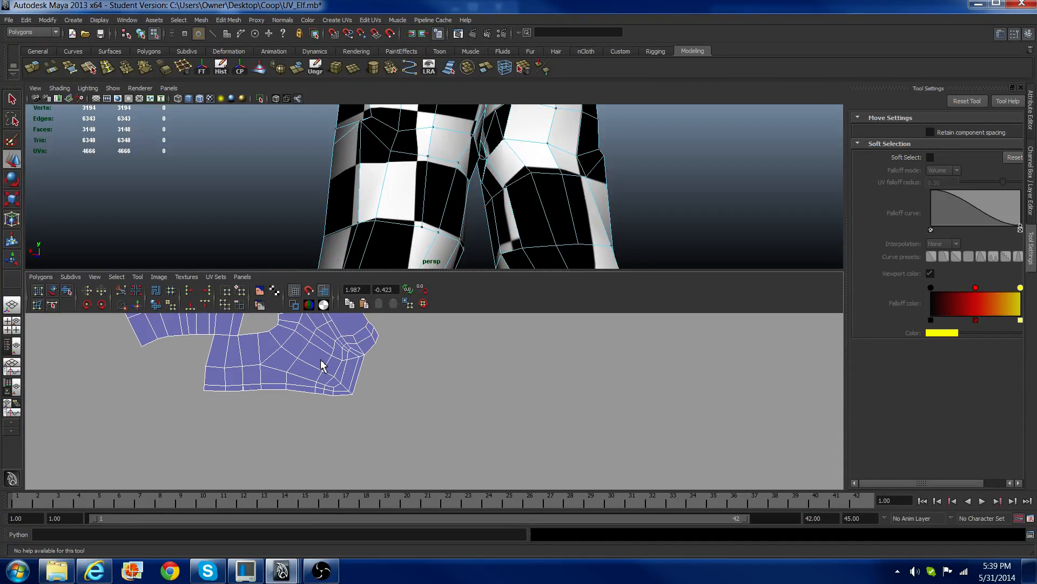
left_click_drag(417, 399, 425, 416)
left_click(155, 306)
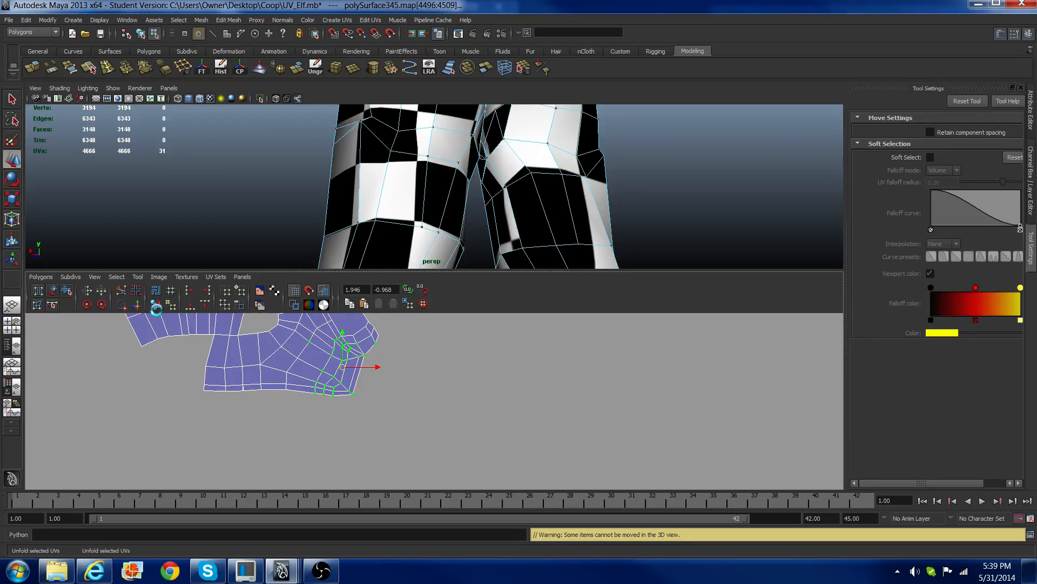
left_click(360, 400)
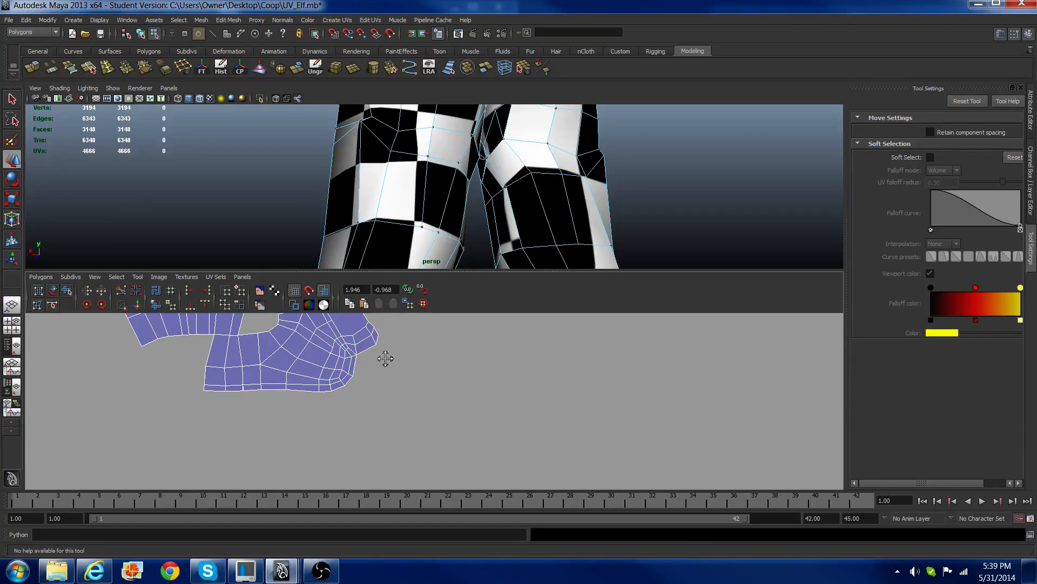
Step: Select all UVs of the finished leg shell and move them up to the edge of the UV grid, closer to the other shells
middle_click_drag(384, 355, 518, 409, "alt")
scroll(482, 403, "down", 6)
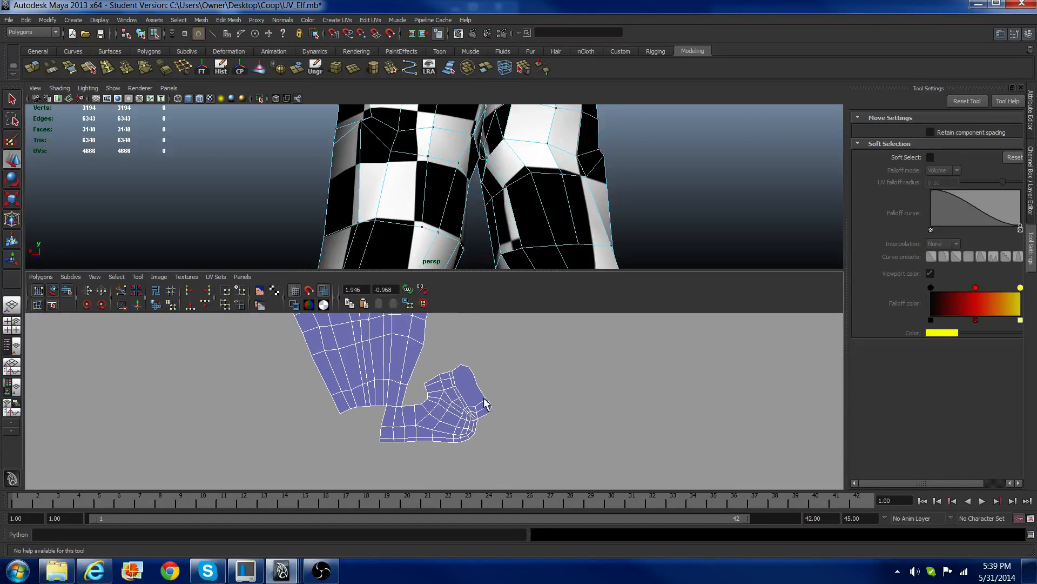
scroll(470, 389, "down", 2)
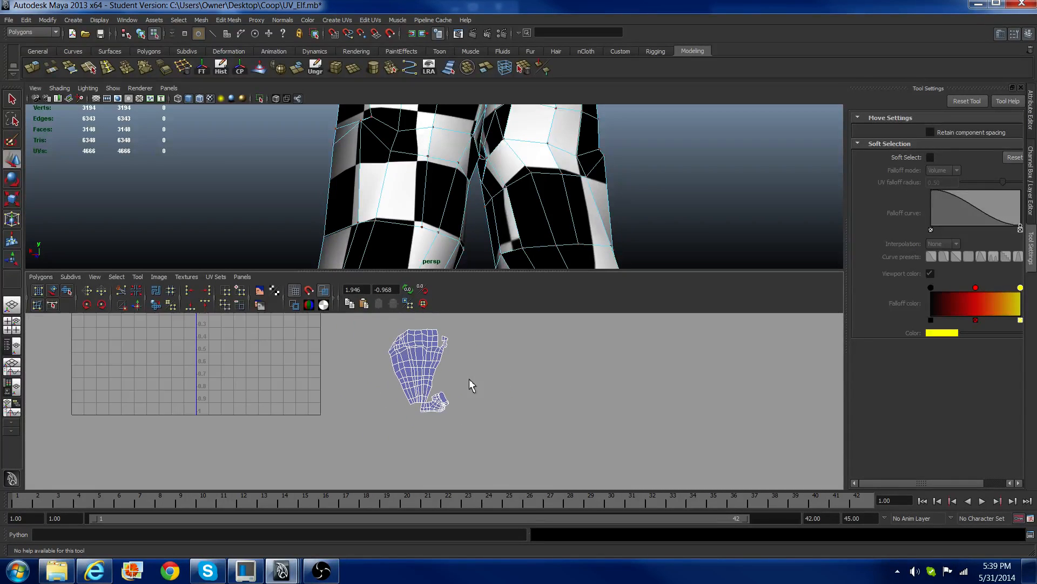
middle_click_drag(469, 378, 538, 413, "alt")
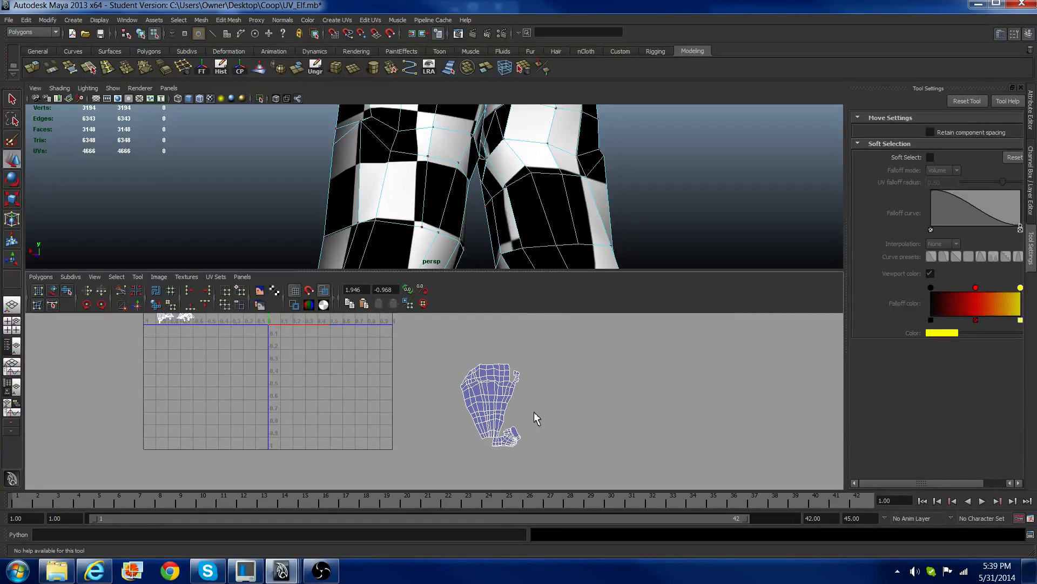
right_click_drag(482, 383, 456, 352)
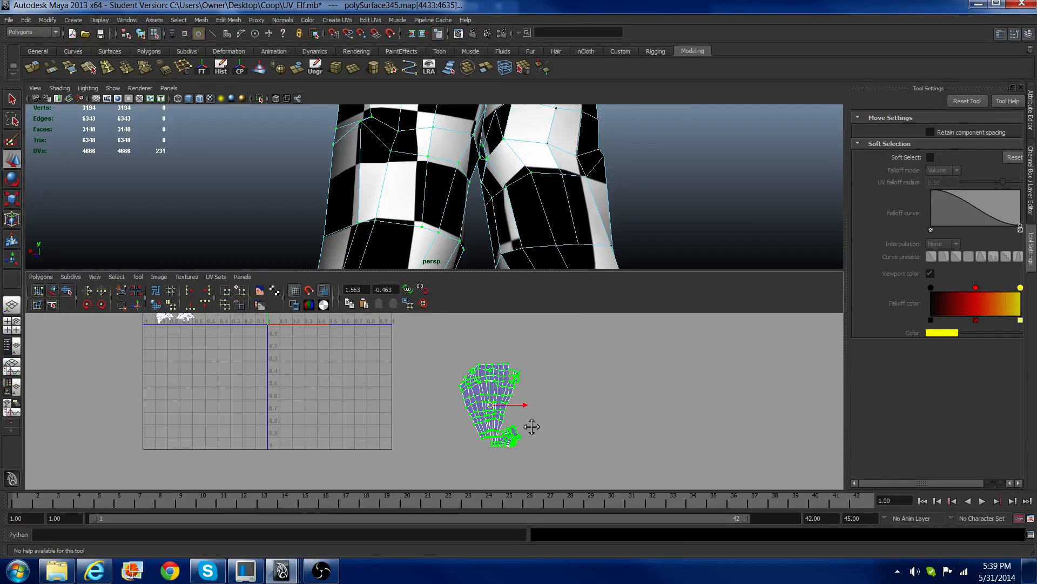
middle_click_drag(492, 410, 619, 439, "alt")
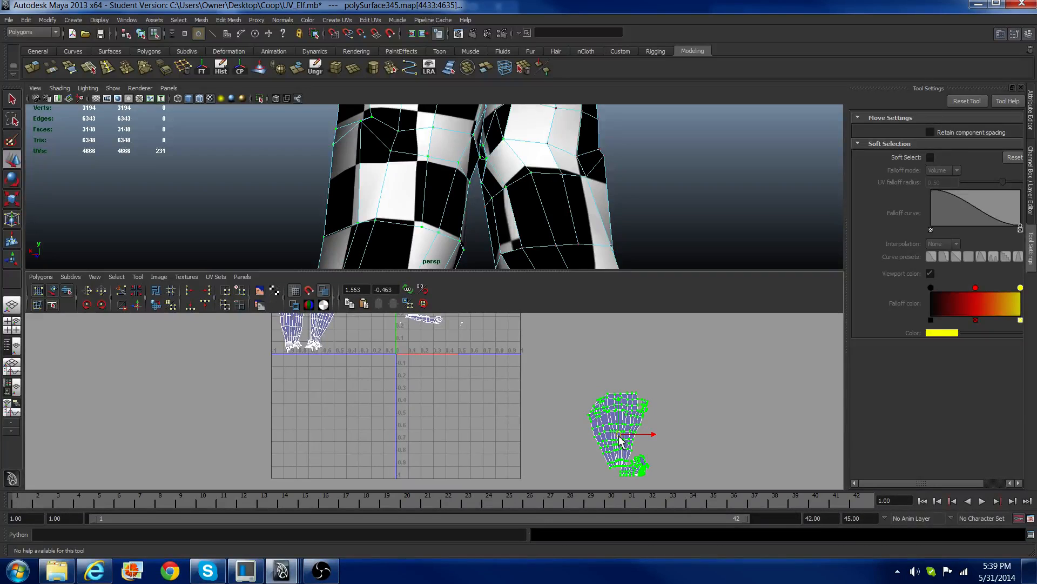
left_click_drag(619, 435, 507, 373)
middle_click_drag(508, 373, 566, 459, "alt")
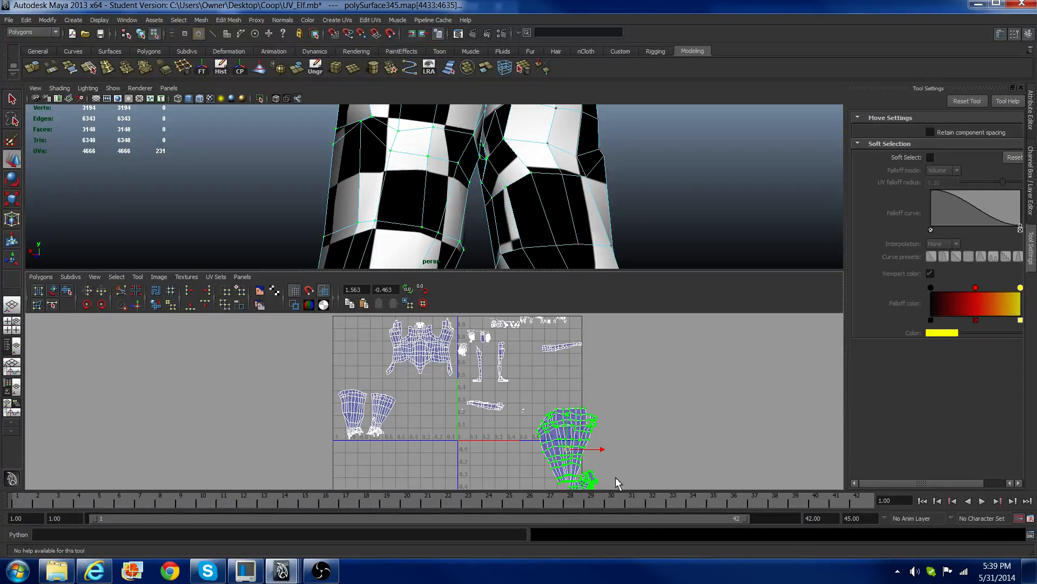
Step: Scale the leg shell down and place it inside the grid beside the other unwrapped shells
key("r")
left_click_drag(569, 453, 442, 421)
key("w")
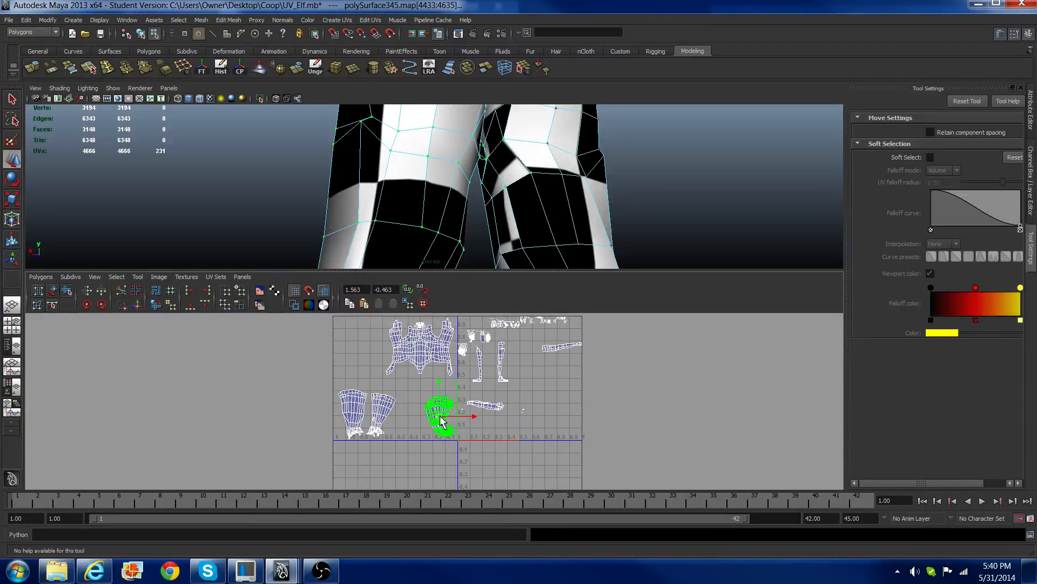
Step: Examine the checker pattern on the model's legs, hips and head from several sides
scroll(476, 181, "down", 3)
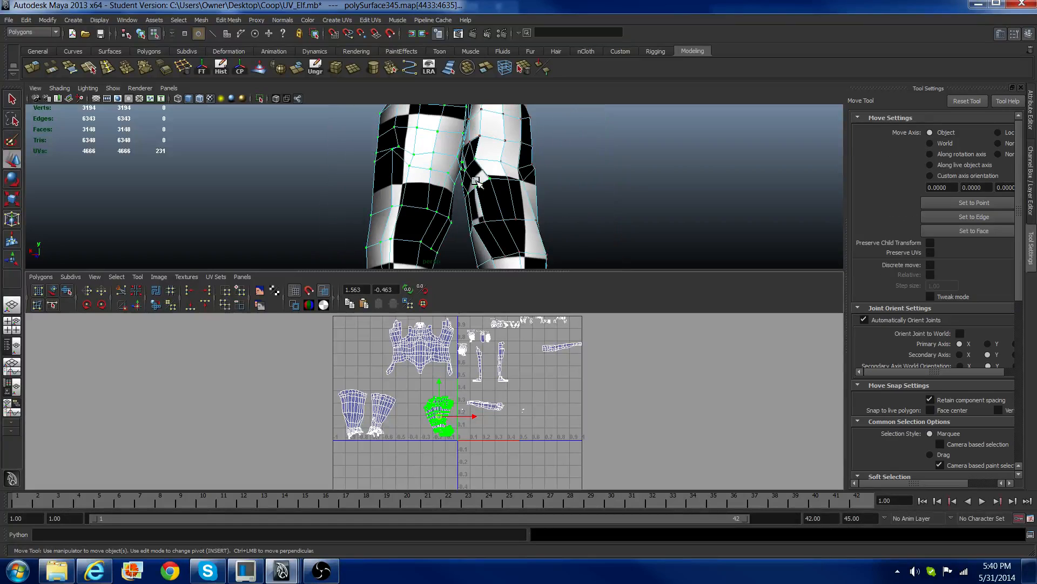
left_click_drag(448, 184, 489, 186, "alt")
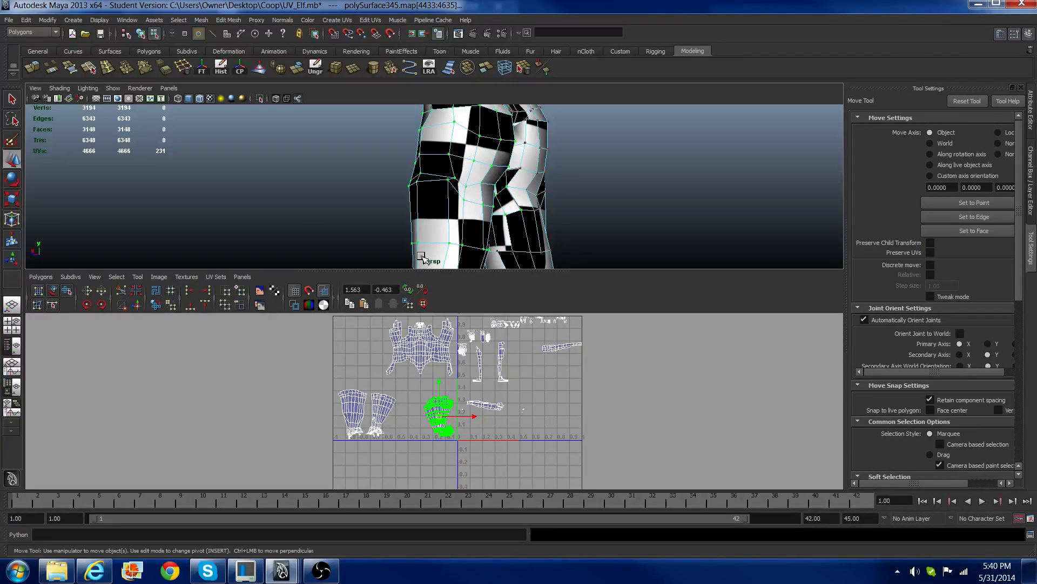
scroll(411, 182, "down", 2)
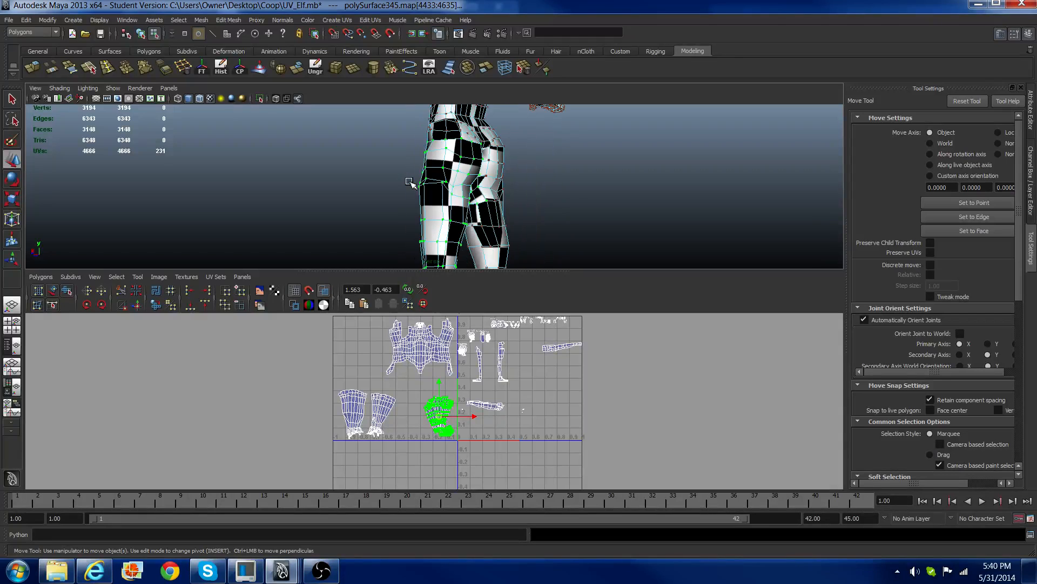
left_click_drag(415, 180, 598, 197, "alt")
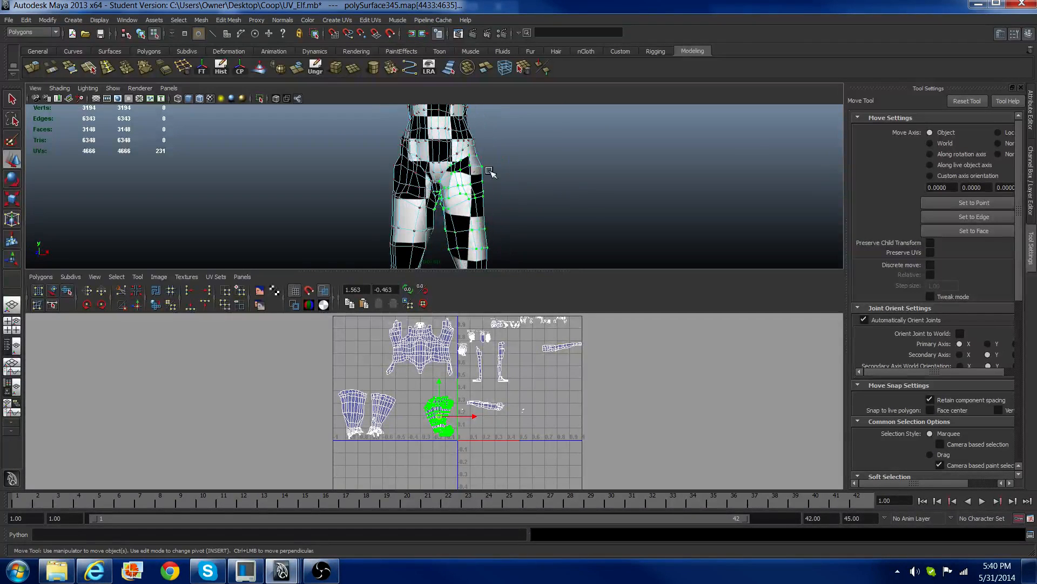
middle_click_drag(546, 186, 489, 306, "alt")
scroll(491, 189, "up", 3)
left_click_drag(490, 188, 419, 179, "alt")
scroll(423, 177, "up", 3)
middle_click_drag(437, 185, 434, 186, "alt")
left_click_drag(434, 187, 436, 147, "alt")
scroll(500, 222, "up", 5)
middle_click_drag(436, 148, 419, 227, "alt")
scroll(417, 209, "up", 4)
left_click_drag(427, 176, 301, 204, "alt")
scroll(411, 209, "down", 5)
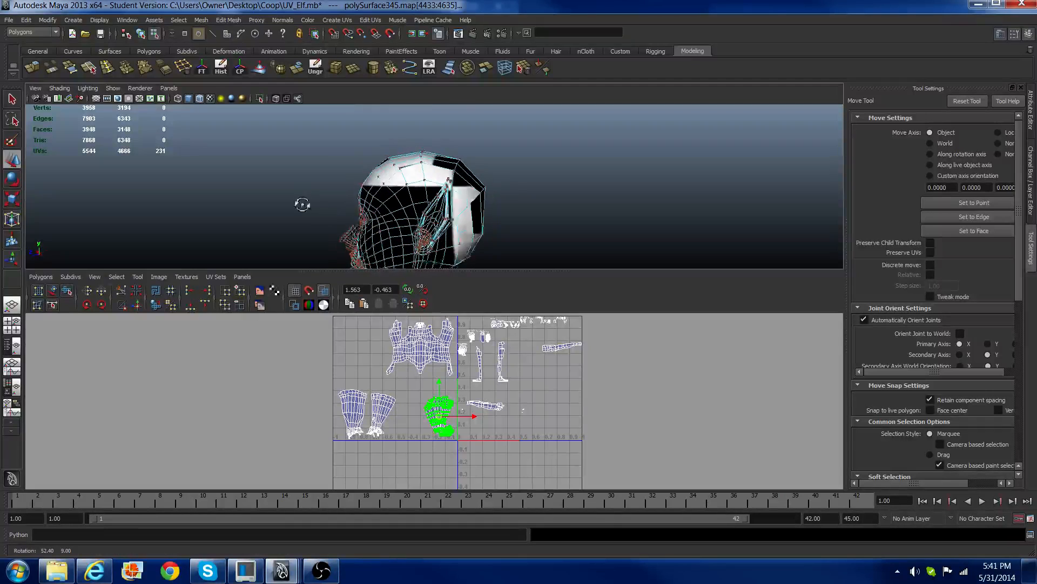
Step: Switch to face selection, select the faces of the elf's head and remove the unwanted faces from the selection
right_click(460, 204)
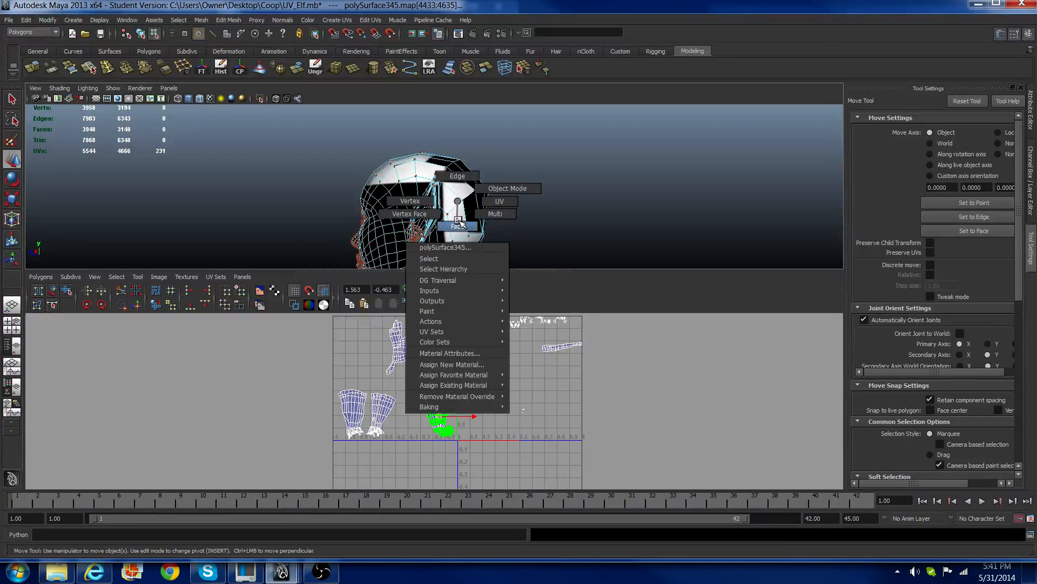
left_click(459, 223)
left_click_drag(458, 223, 456, 193, "alt")
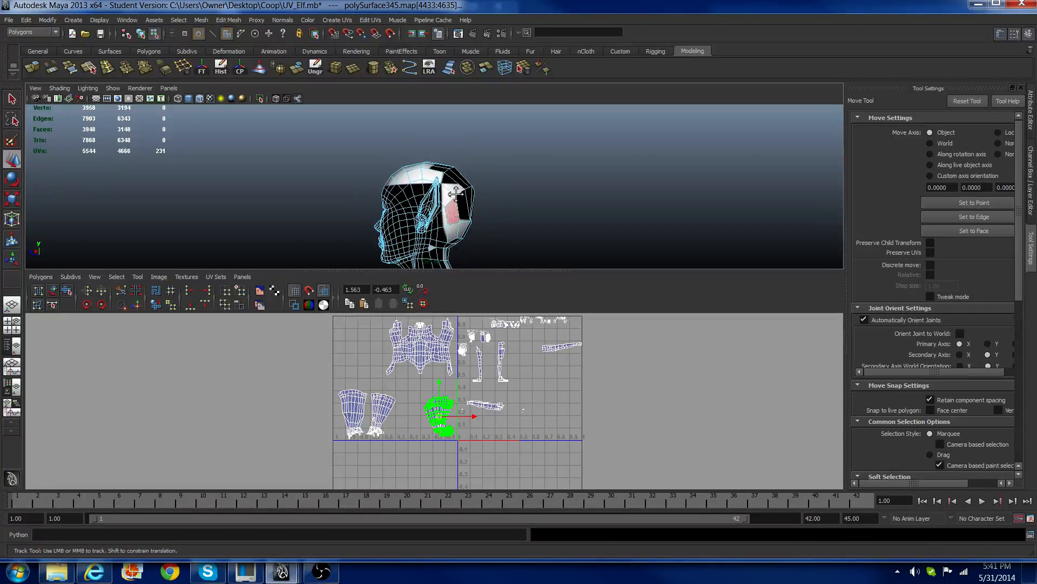
middle_click_drag(456, 193, 477, 156, "alt")
left_click_drag(444, 189, 472, 191, "alt")
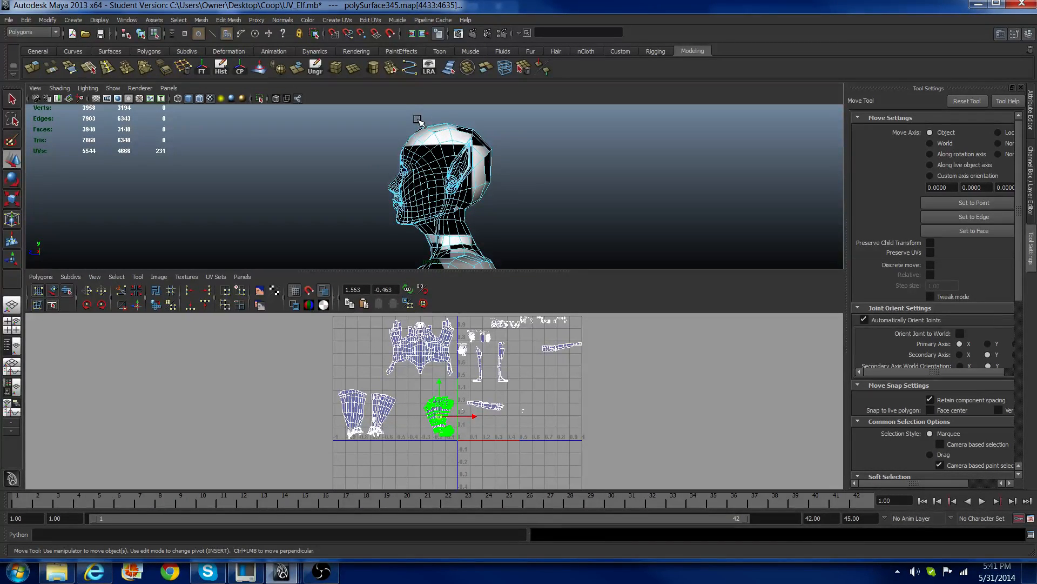
left_click_drag(417, 124, 518, 230, "alt")
key("ctrl+F11")
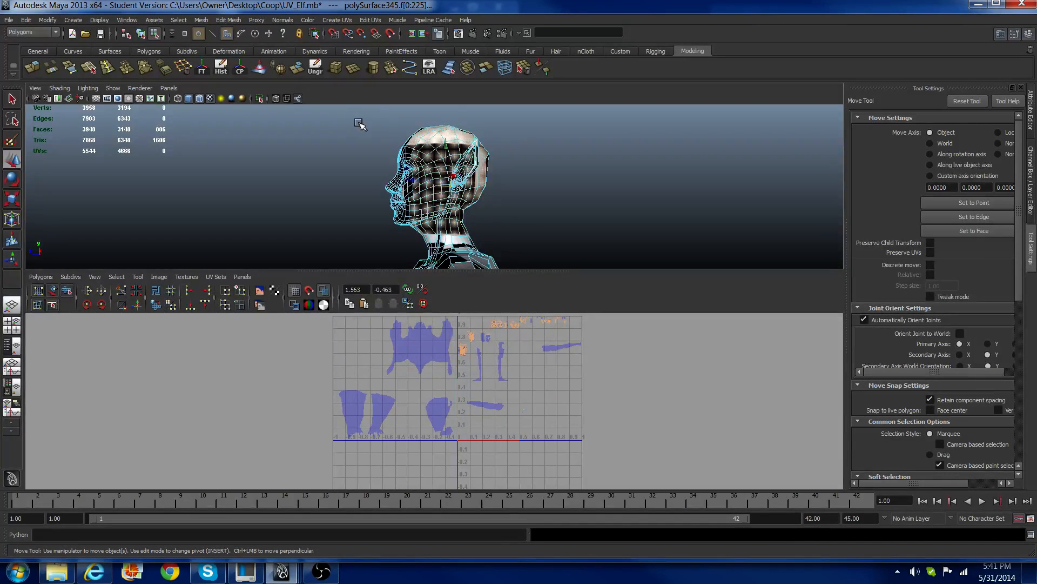
left_click_drag(440, 129, 541, 234, "ctrl")
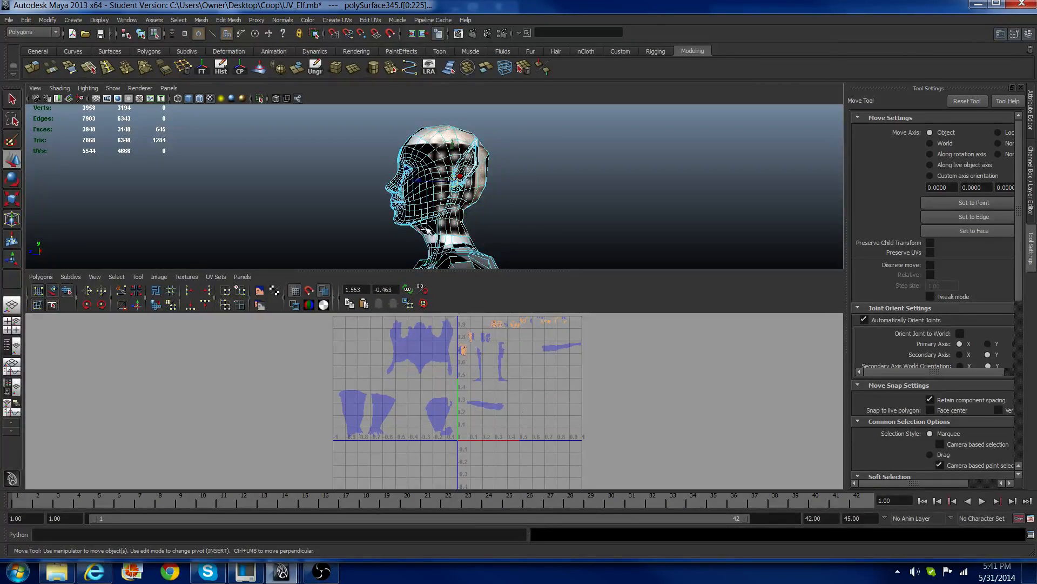
Step: Add the missing faces at the front and side of the neck to the head selection
scroll(426, 227, "up", 2)
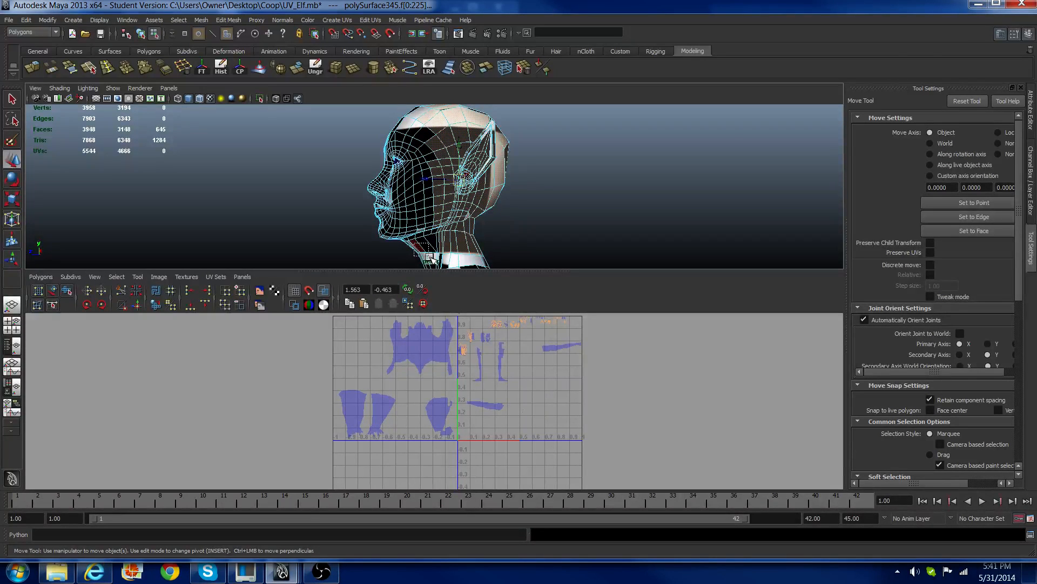
left_click_drag(439, 266, 444, 270)
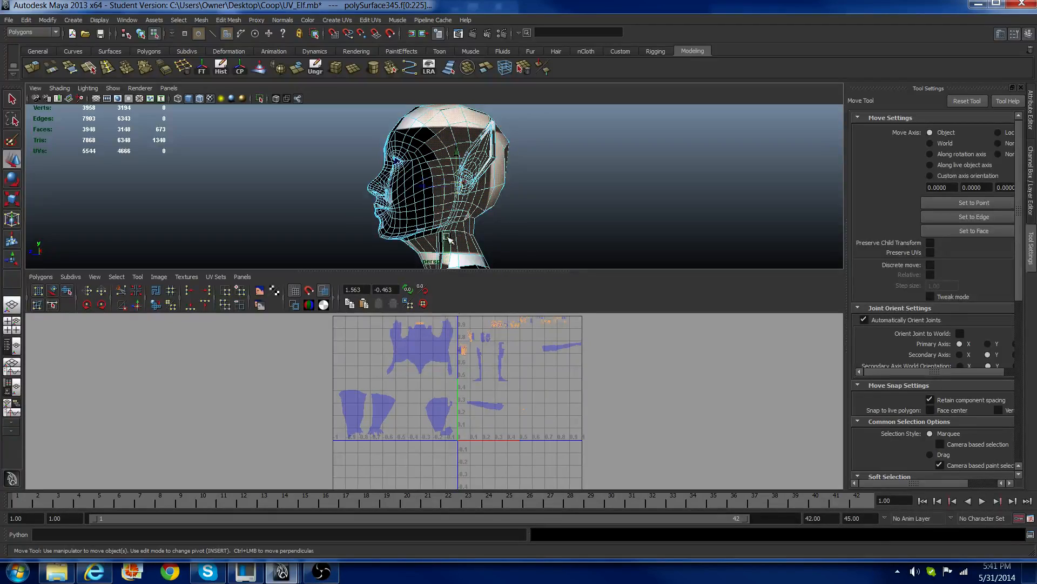
middle_click_drag(446, 238, 454, 201, "alt")
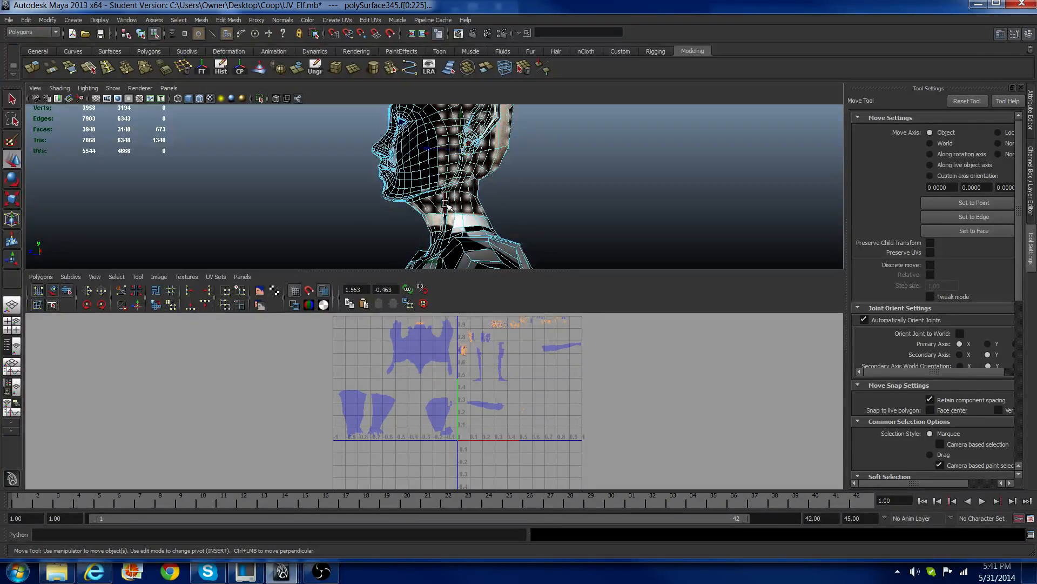
left_click_drag(446, 206, 506, 223, "alt")
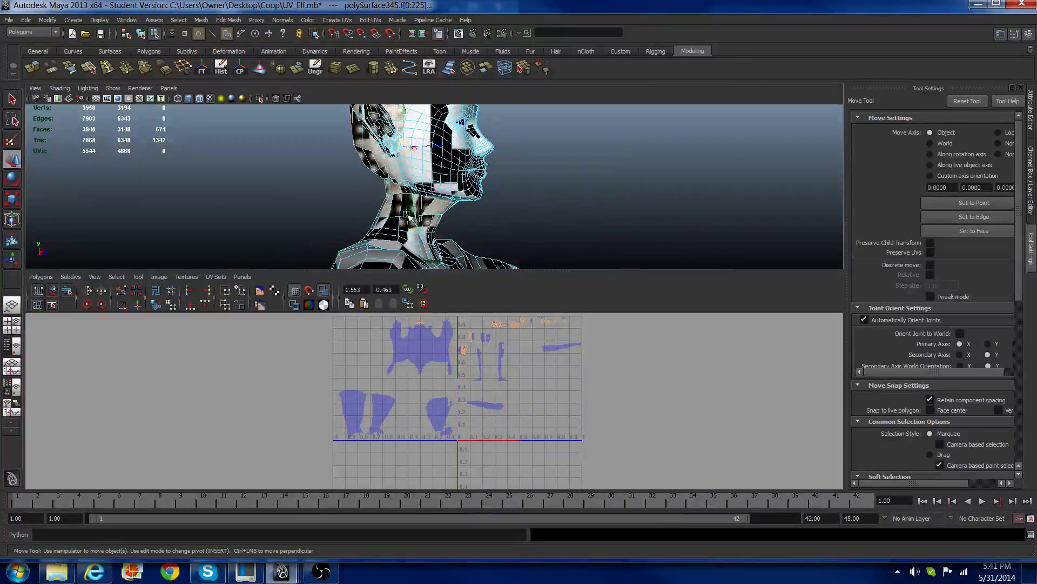
Step: Add the remaining faces around the base of the neck to the face selection
left_click(393, 226, "shift")
left_click_drag(393, 225, 430, 236, "alt")
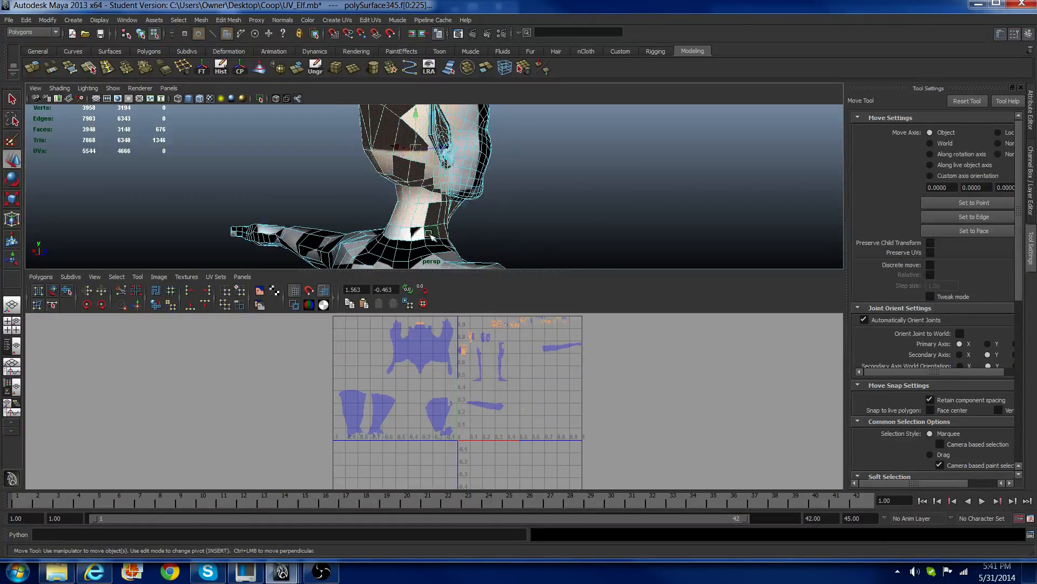
left_click(389, 233, "shift")
left_click_drag(356, 215, 473, 238, "alt")
left_click(475, 240, "shift")
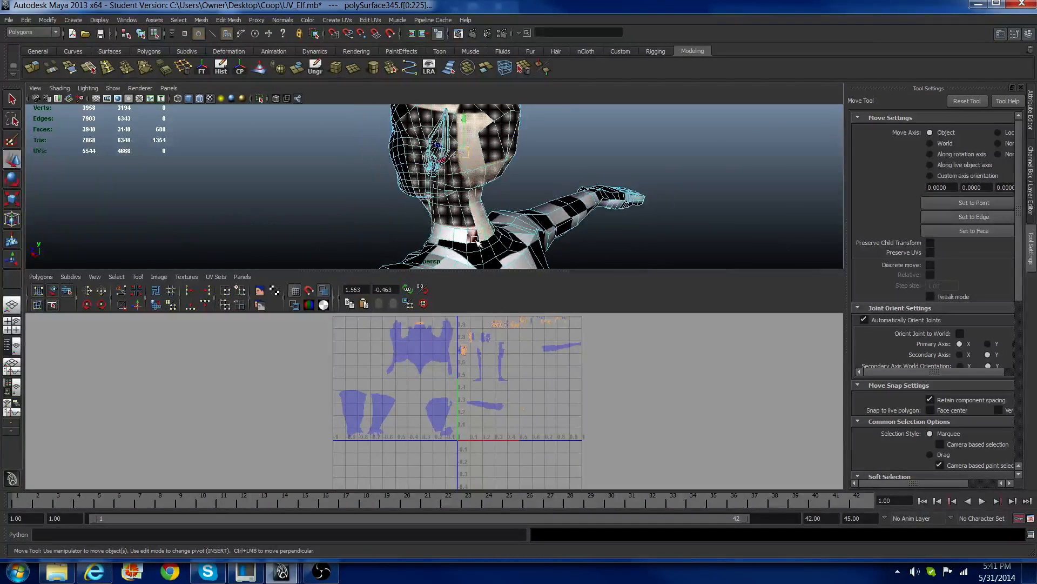
left_click(476, 239, "shift")
left_click_drag(327, 188, 378, 183, "alt")
scroll(378, 183, "down", 5)
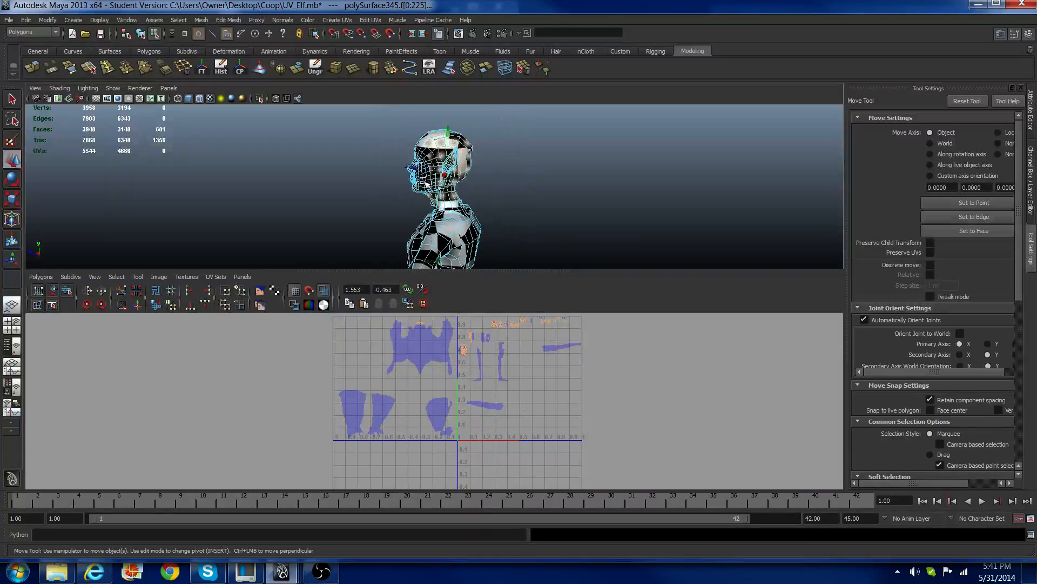
Step: Select a face at the crown of the head and grow the selection over the scalp and back of the neck
left_click_drag(437, 155, 522, 186, "alt")
left_click_drag(414, 187, 463, 182, "alt")
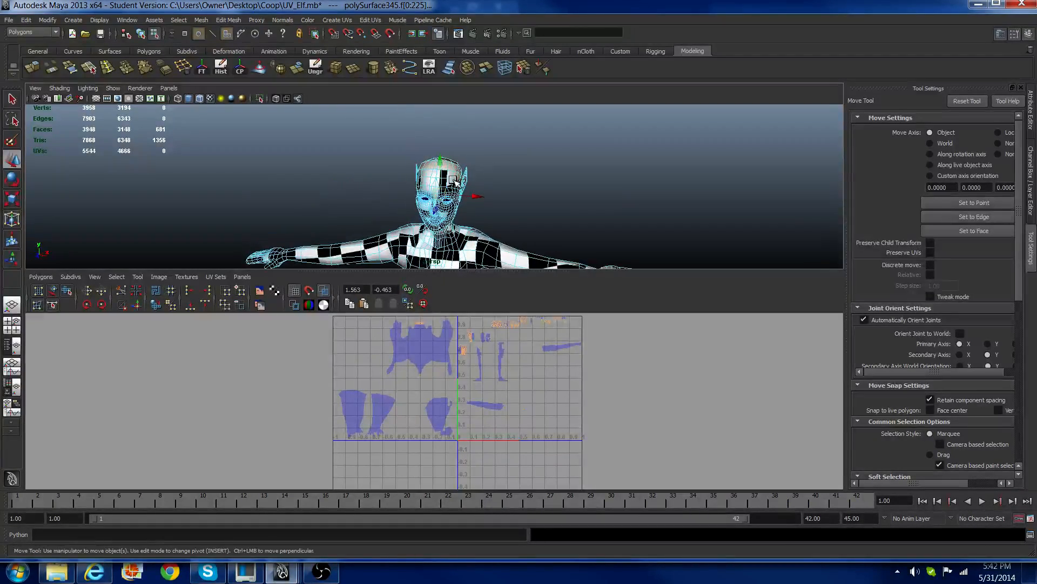
right_click_drag(464, 182, 511, 166, "alt")
left_click_drag(550, 154, 337, 134, "alt")
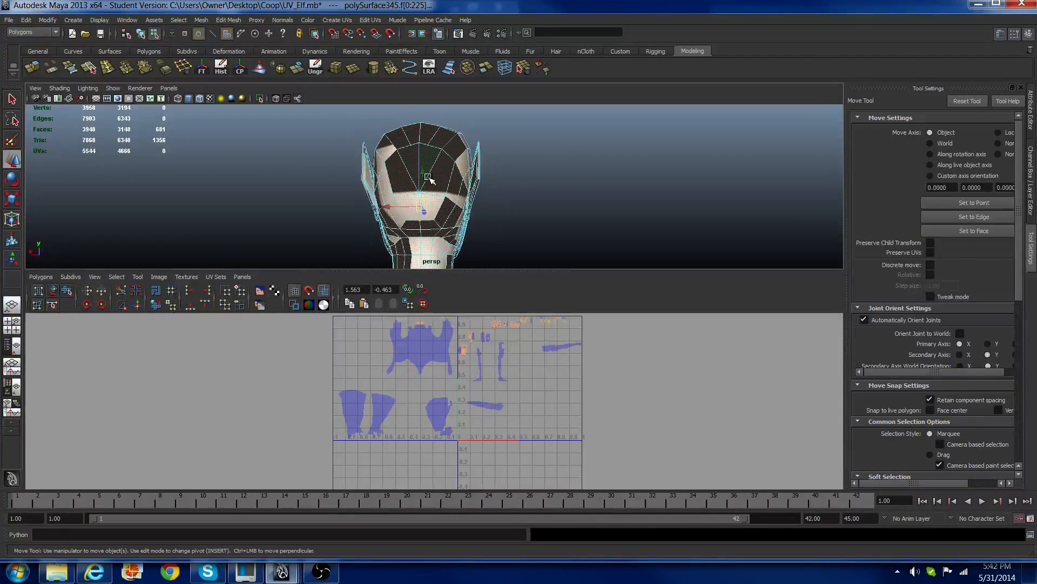
left_click(414, 139)
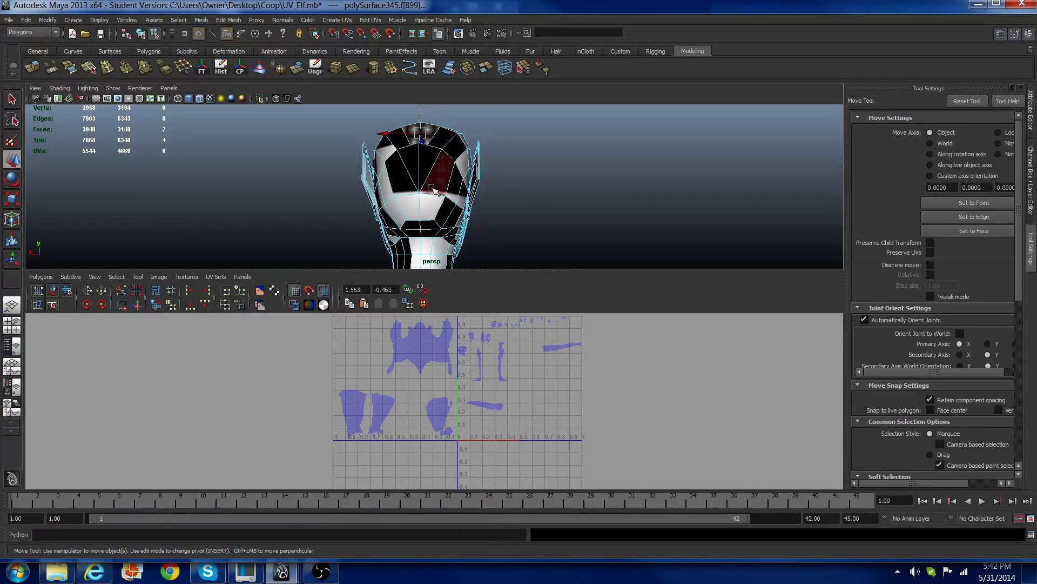
left_click_drag(431, 188, 523, 201, "alt")
key("shift+period")
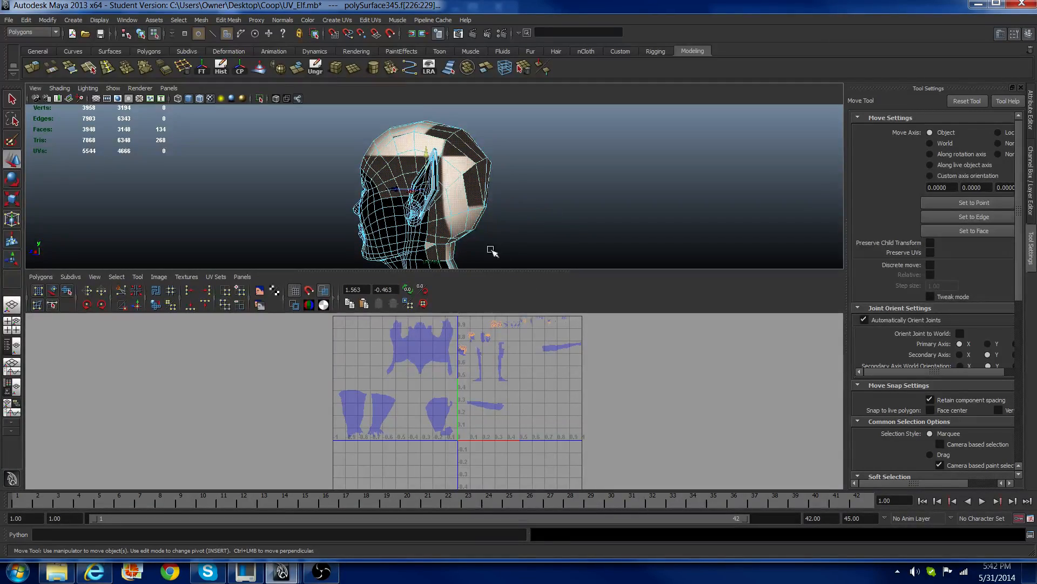
left_click_drag(493, 252, 360, 169, "alt")
key("shift+period")
middle_click_drag(361, 169, 312, 113, "alt")
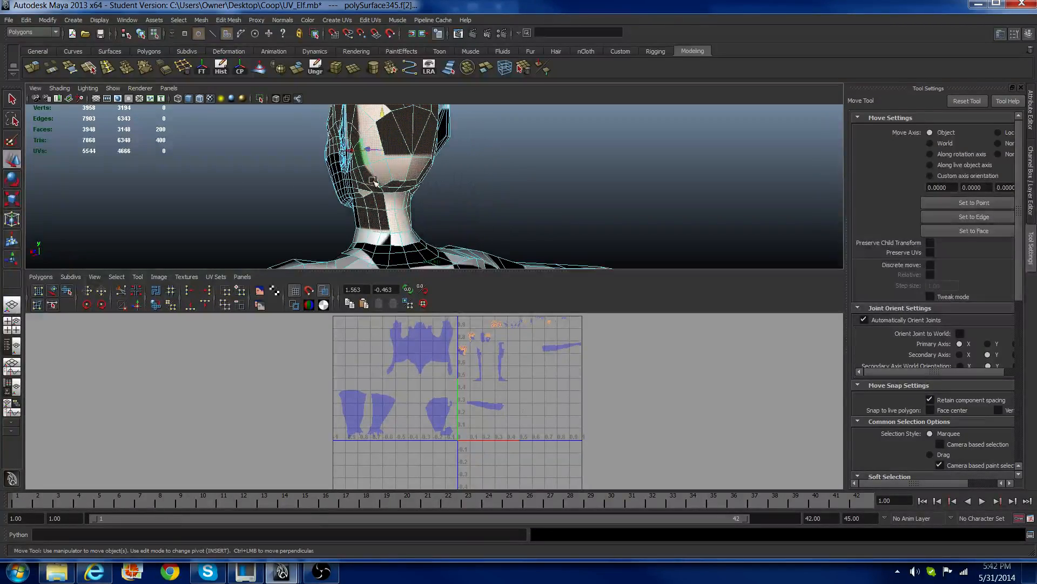
mouse_move(368, 179)
left_mouse_down("alt")
mouse_move(441, 195)
mouse_move(497, 187)
mouse_move(442, 191)
mouse_move(313, 167)
mouse_move(426, 189)
mouse_move(514, 181)
mouse_move(369, 190)
left_mouse_up("alt")
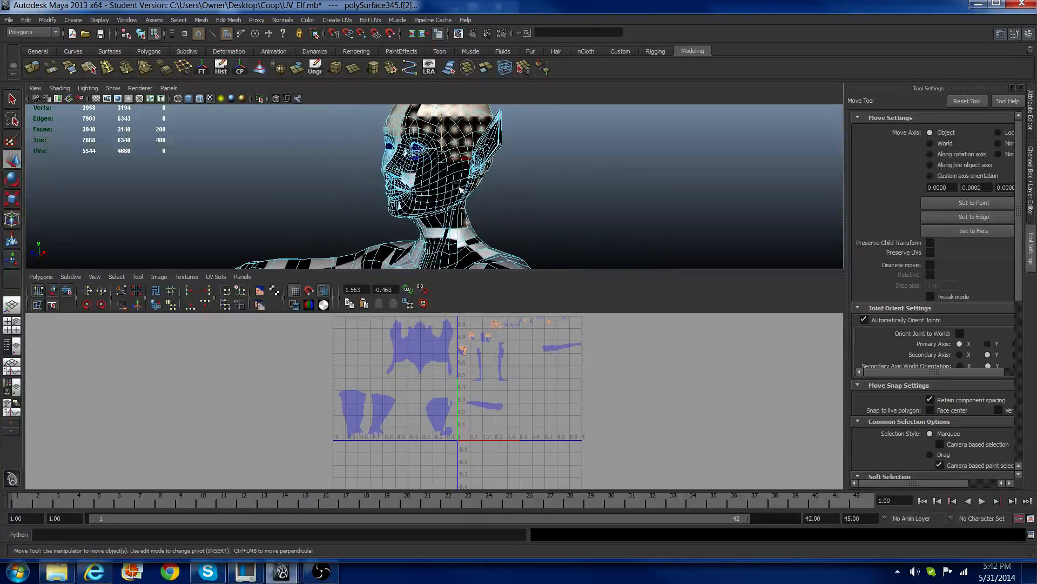
Step: Apply Automatic Mapping to the selected faces and move the resulting UV shells clear of the existing layout
left_click(341, 21)
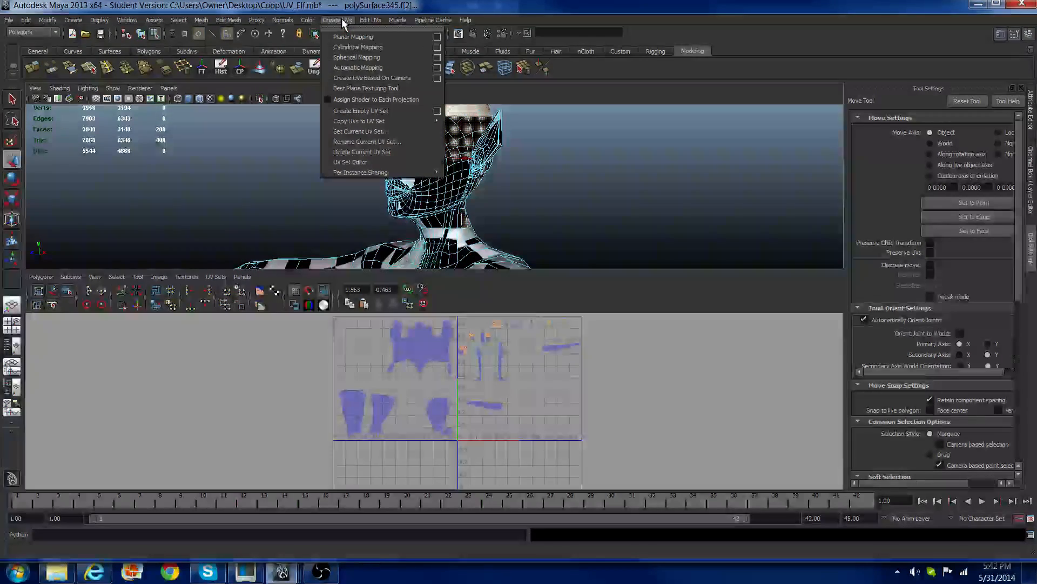
left_click(357, 67)
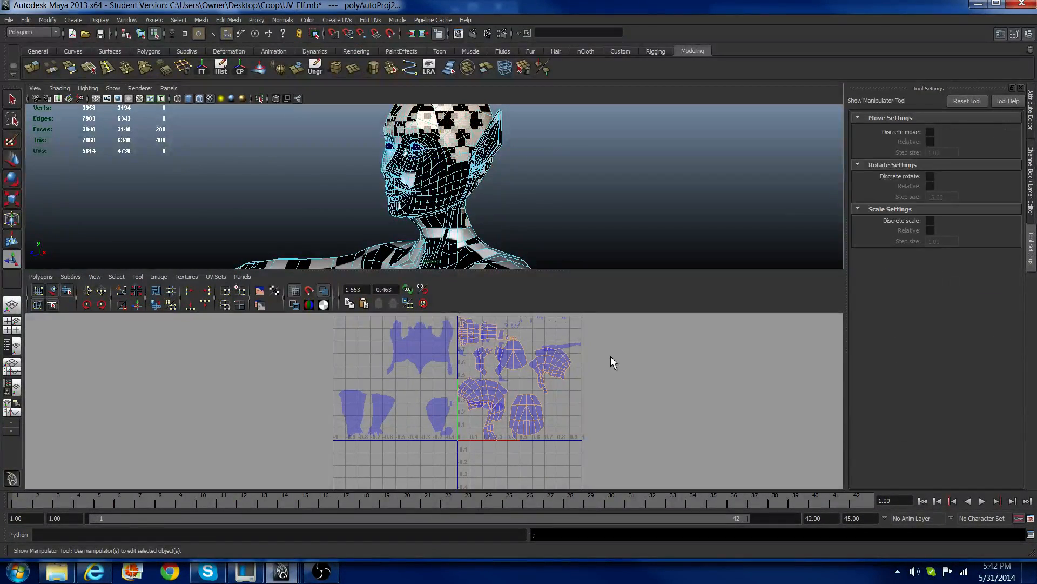
right_click_drag(610, 355, 651, 356)
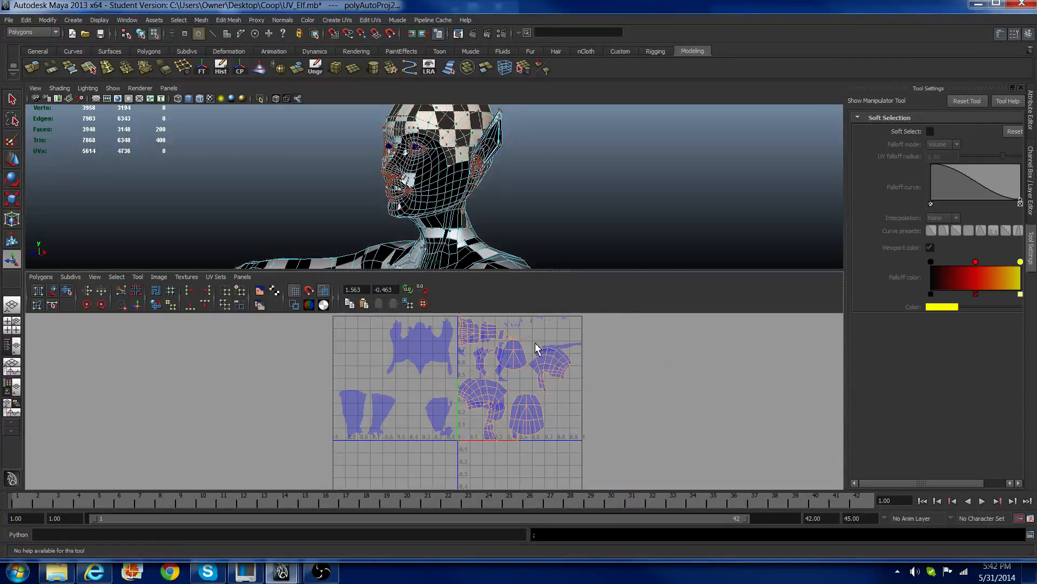
scroll(463, 342, "down", 1)
left_click_drag(457, 327, 622, 460)
scroll(554, 423, "down", 1)
key("w")
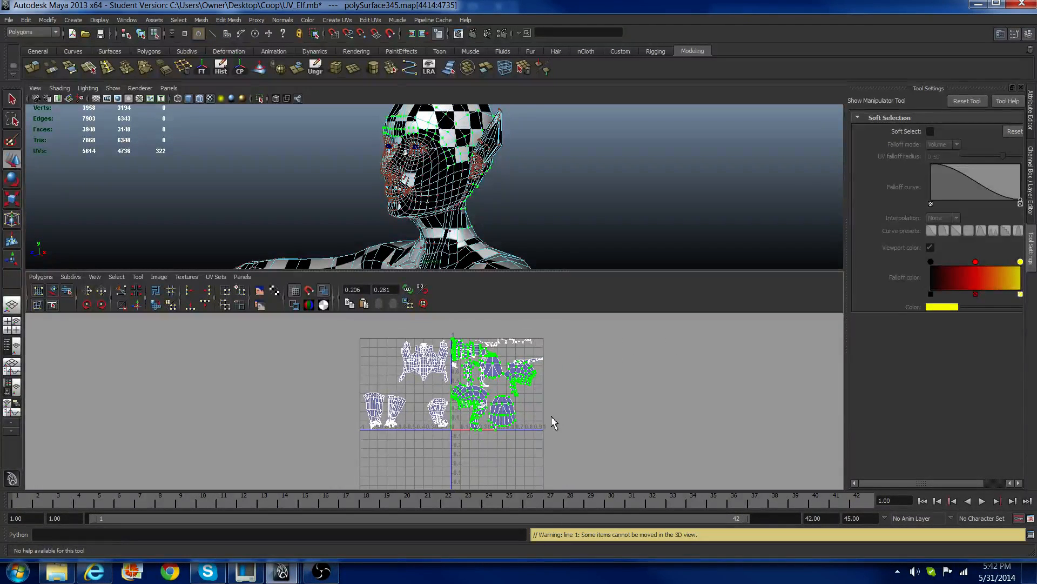
left_click_drag(530, 448, 592, 460)
scroll(591, 459, "down", 1)
middle_click_drag(585, 453, 540, 412, "alt")
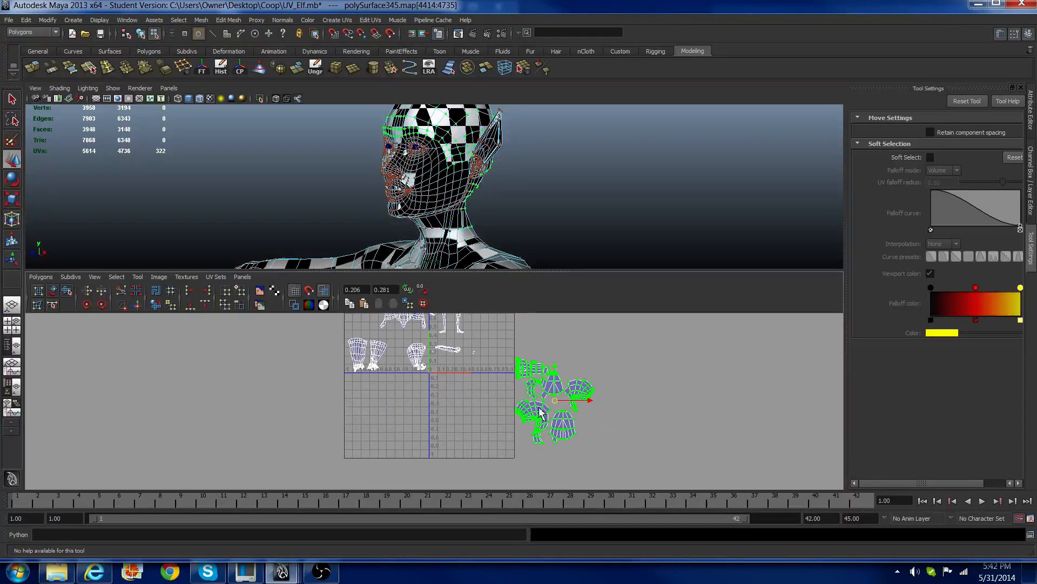
Step: Select the side border edges of the lowest fan-shaped head shell and join it to its neighbour with Move and Sew
scroll(517, 408, "up", 5)
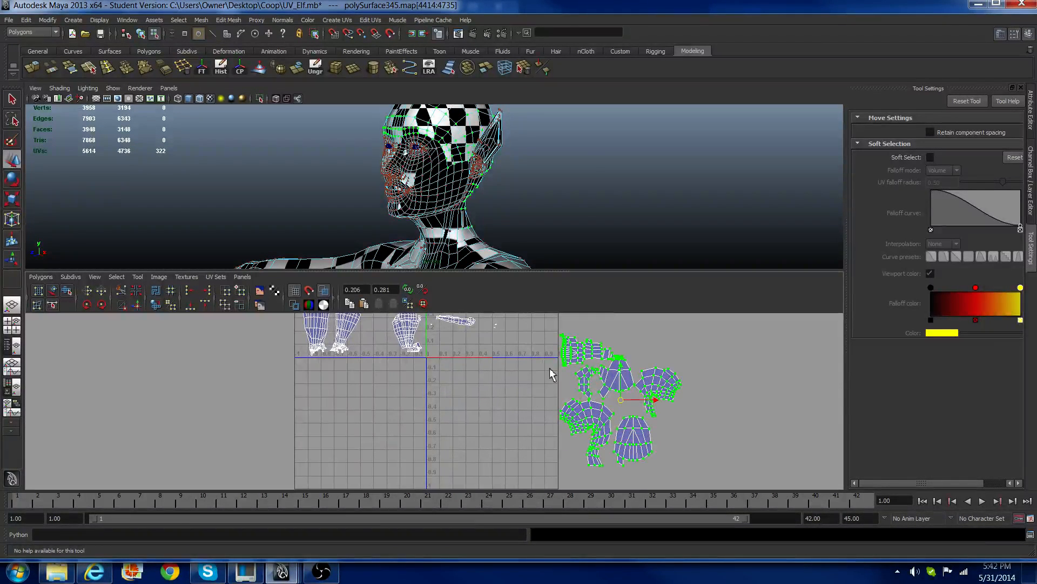
middle_click_drag(580, 348, 545, 359, "alt")
scroll(547, 361, "up", 1)
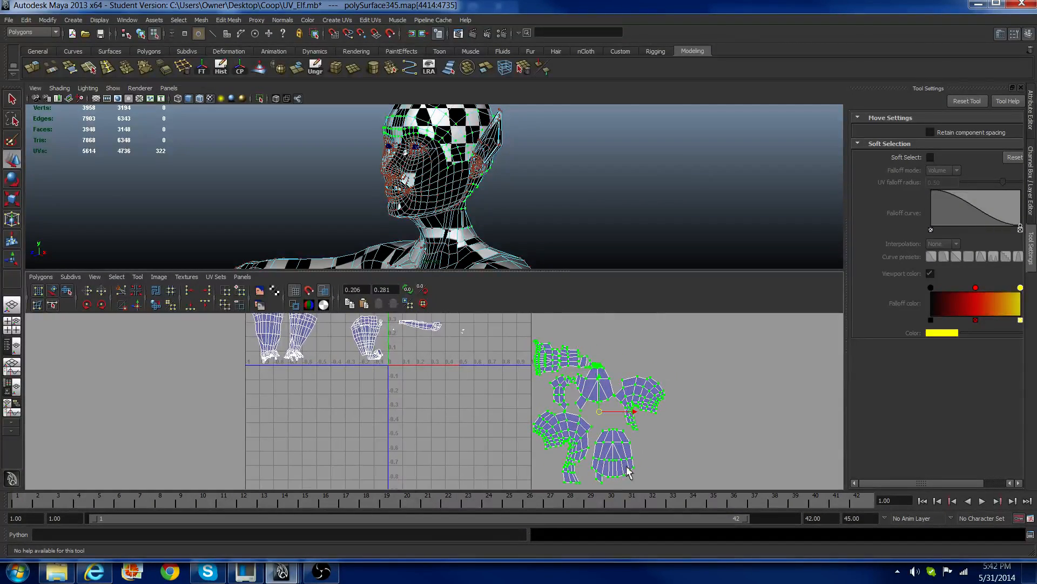
scroll(600, 427, "up", 2)
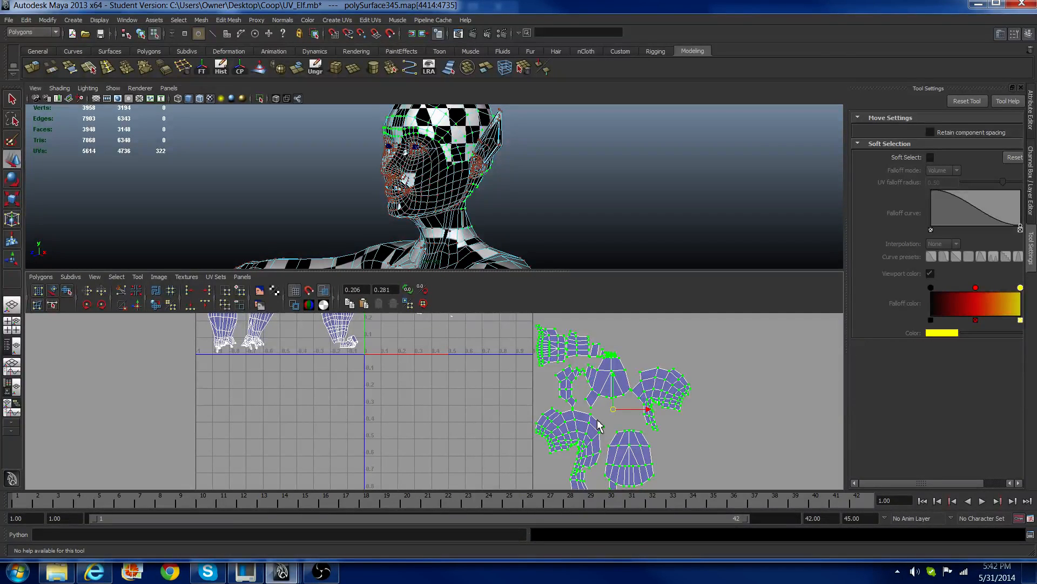
middle_click_drag(562, 430, 530, 395, "alt")
right_click_drag(599, 435, 620, 405)
left_click_drag(648, 437, 647, 438)
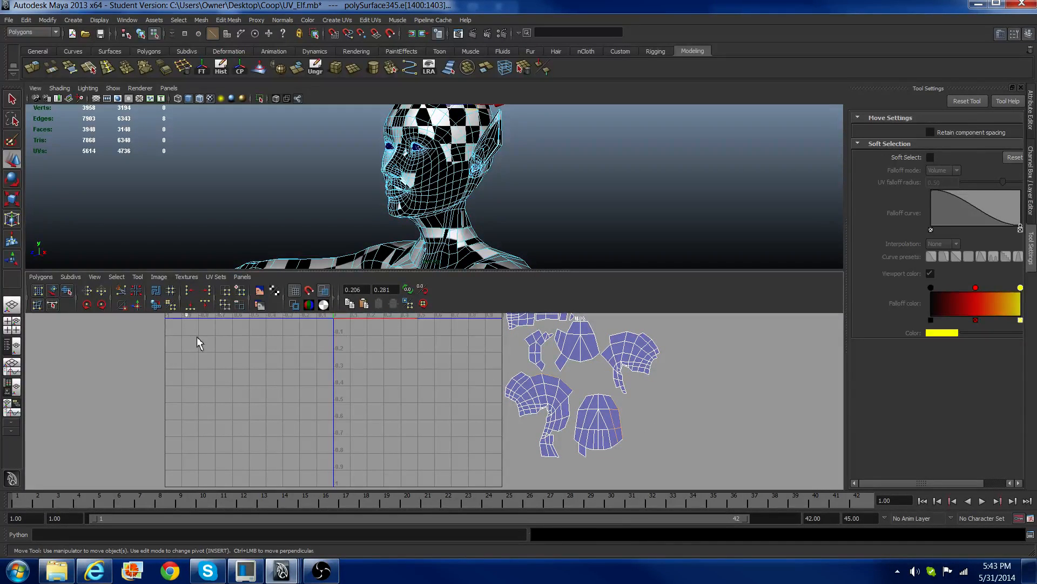
left_click(138, 310)
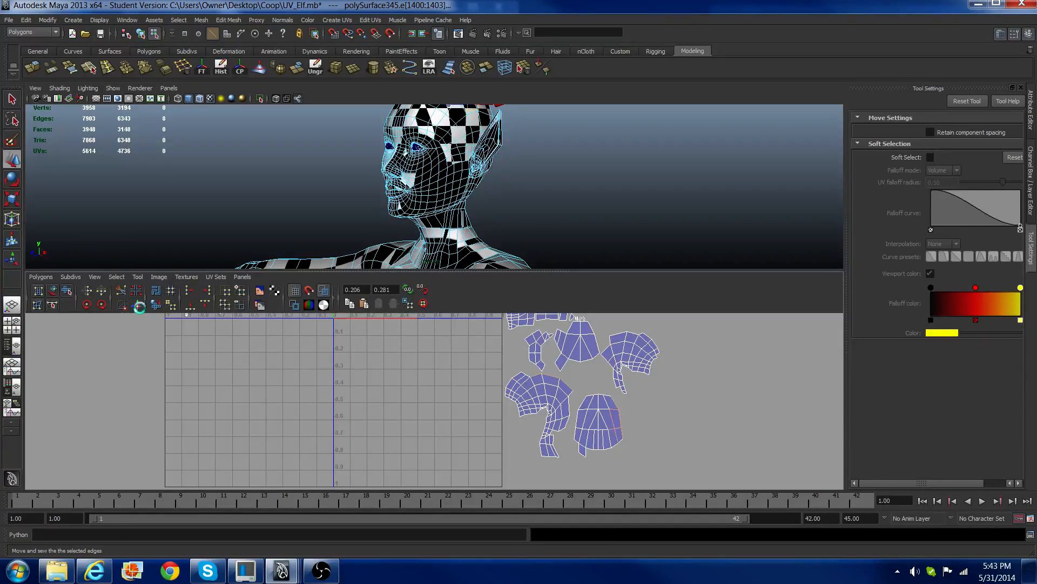
Step: Move the joined head shell into the empty grid area and sew its upper-right border edges to the matching shells
right_click(543, 390)
right_click_drag(546, 396, 562, 383)
left_click_drag(548, 394, 438, 443)
right_click_drag(453, 388, 455, 380)
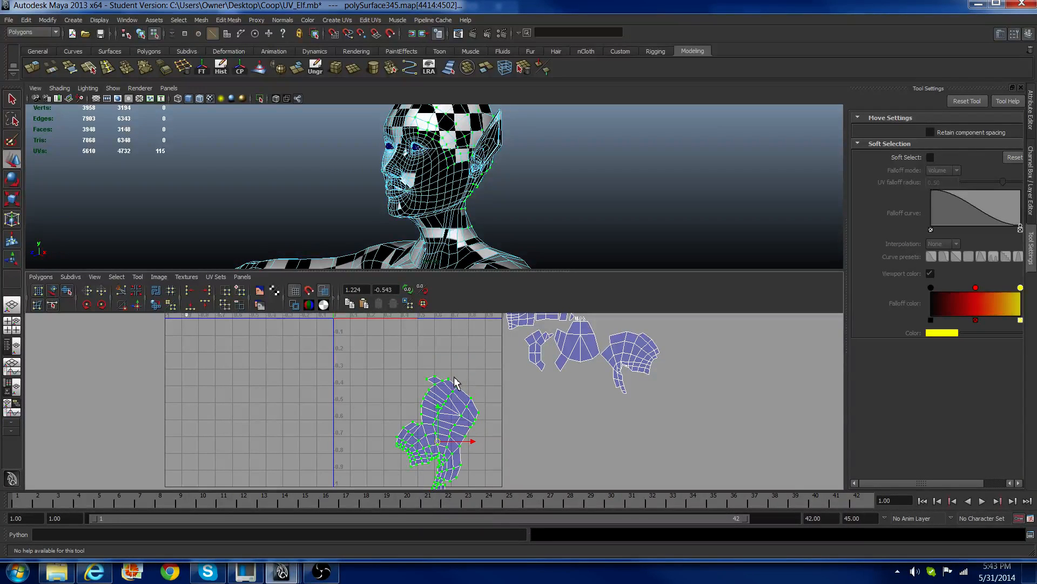
left_click_drag(469, 385, 498, 405)
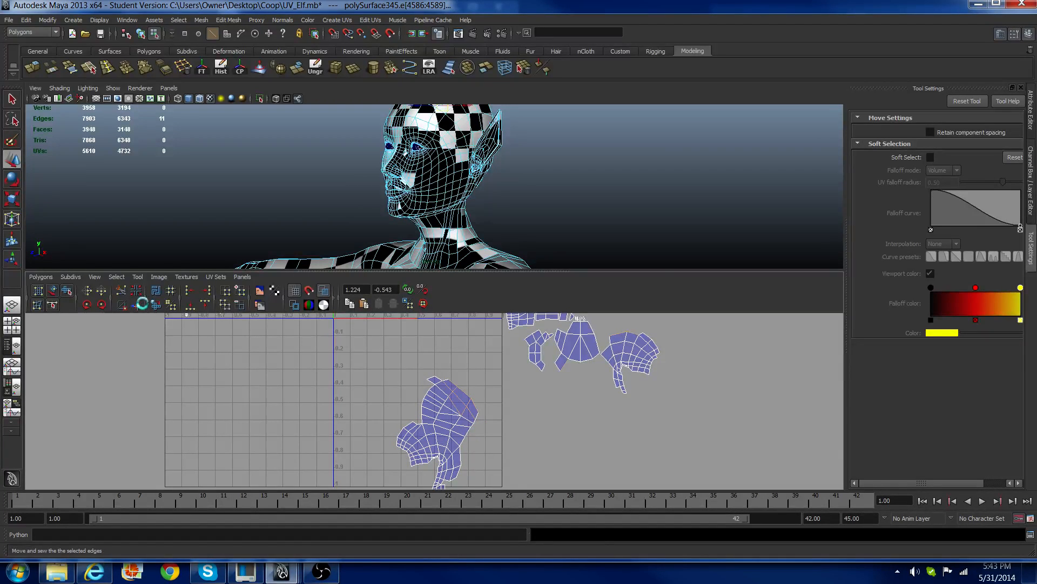
left_click(139, 306)
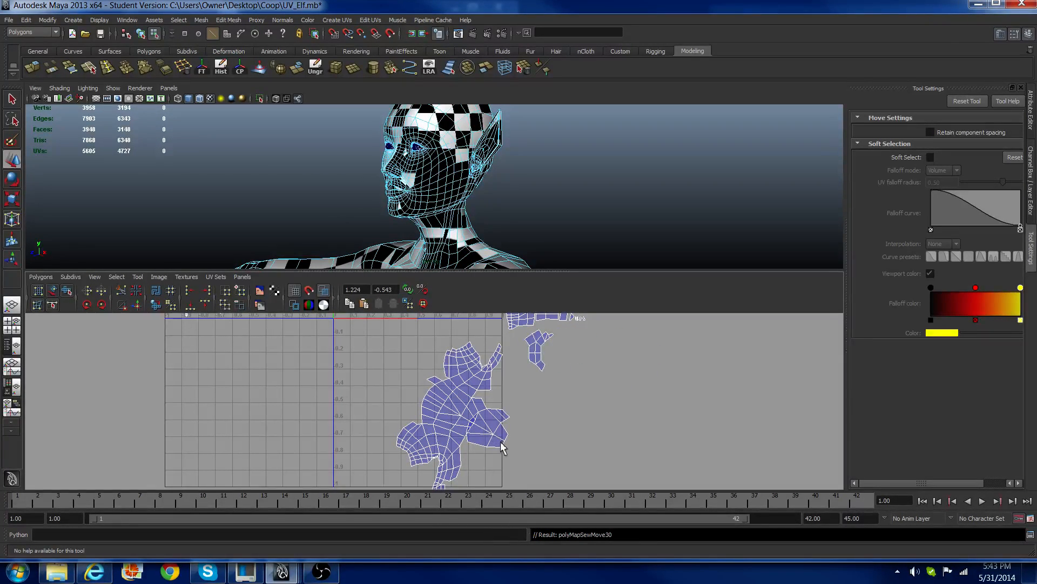
Step: Close the remaining splits between the joined pieces of the head shell with Move and Sew
scroll(501, 446, "up", 5)
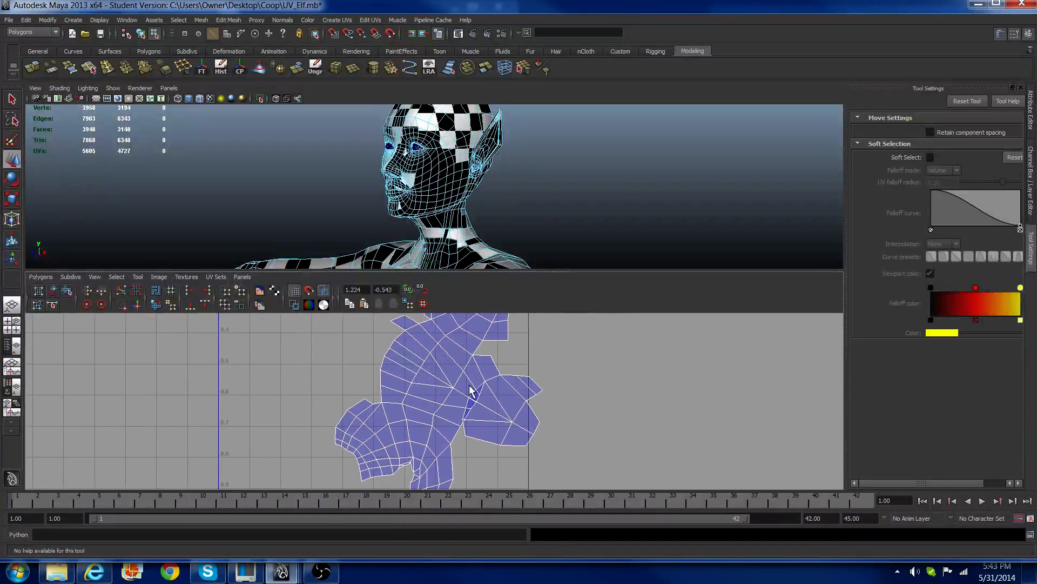
left_click(477, 411)
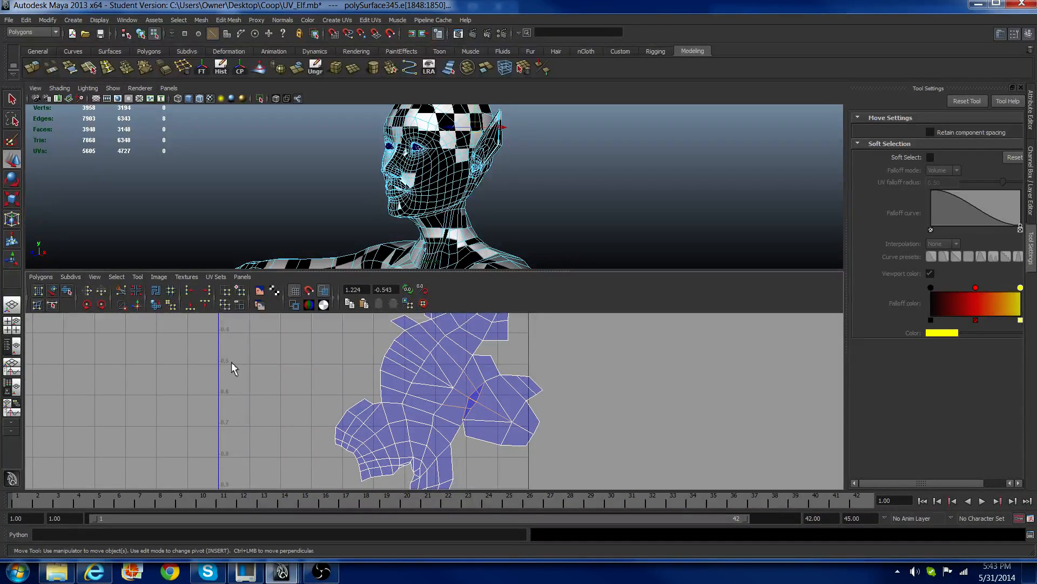
left_click(136, 306)
scroll(429, 422, "up", 1)
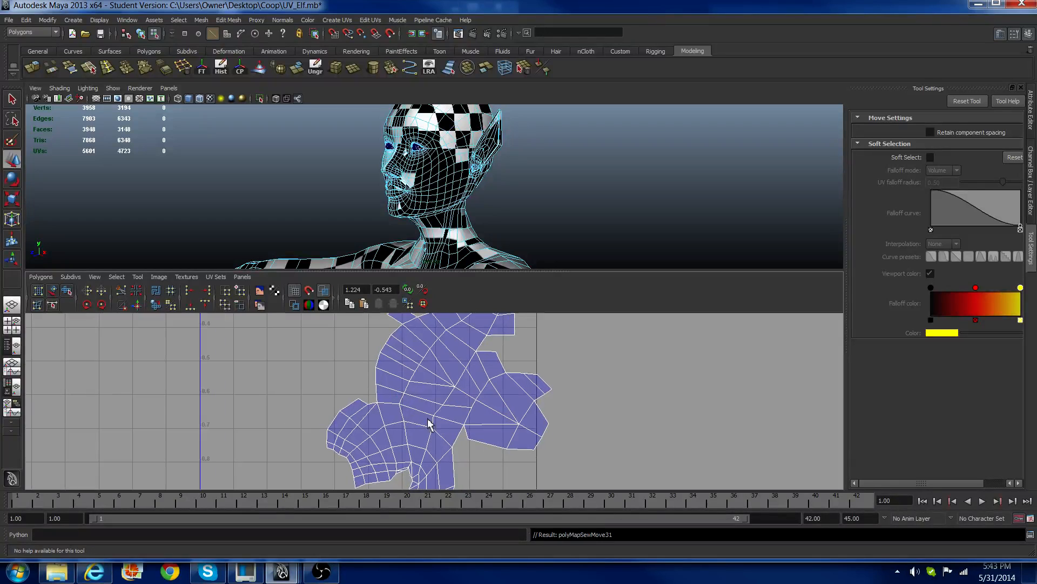
left_click(464, 439)
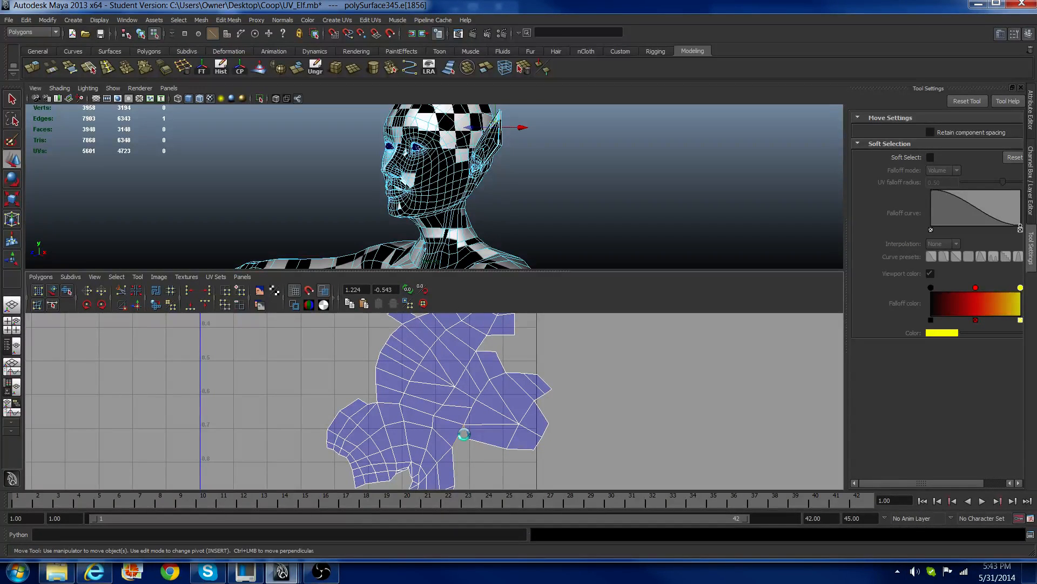
key("g")
Step: Inspect the checker pattern on the back of the head against the joined UV shell
scroll(494, 399, "down", 2)
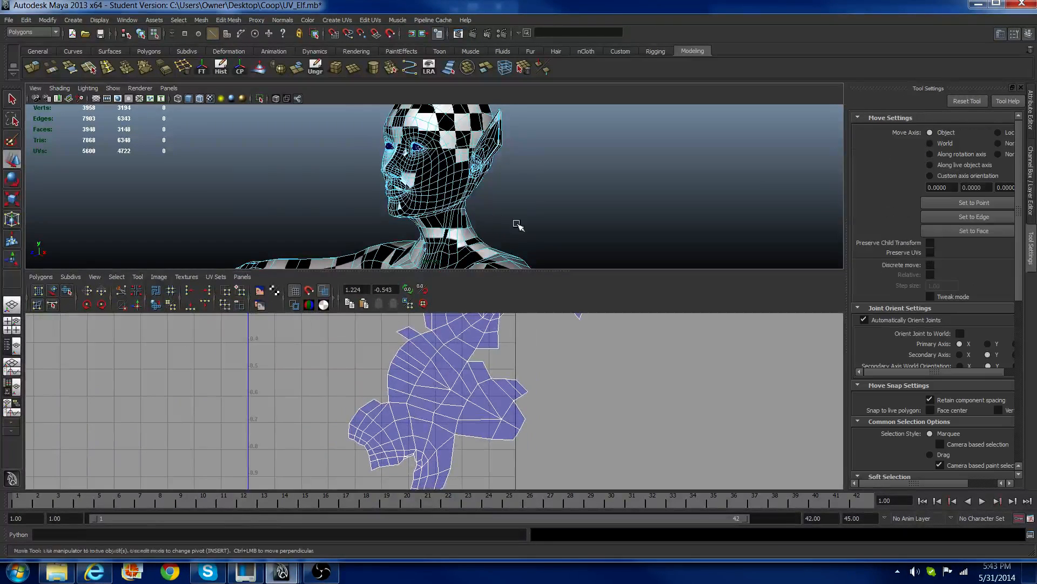
left_click_drag(518, 225, 407, 174, "alt")
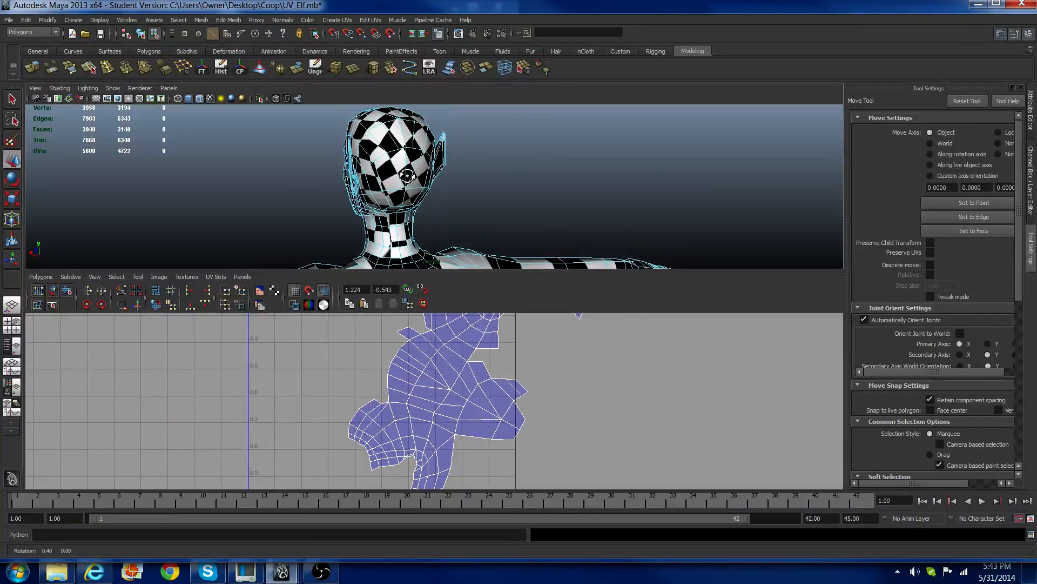
left_click(463, 400)
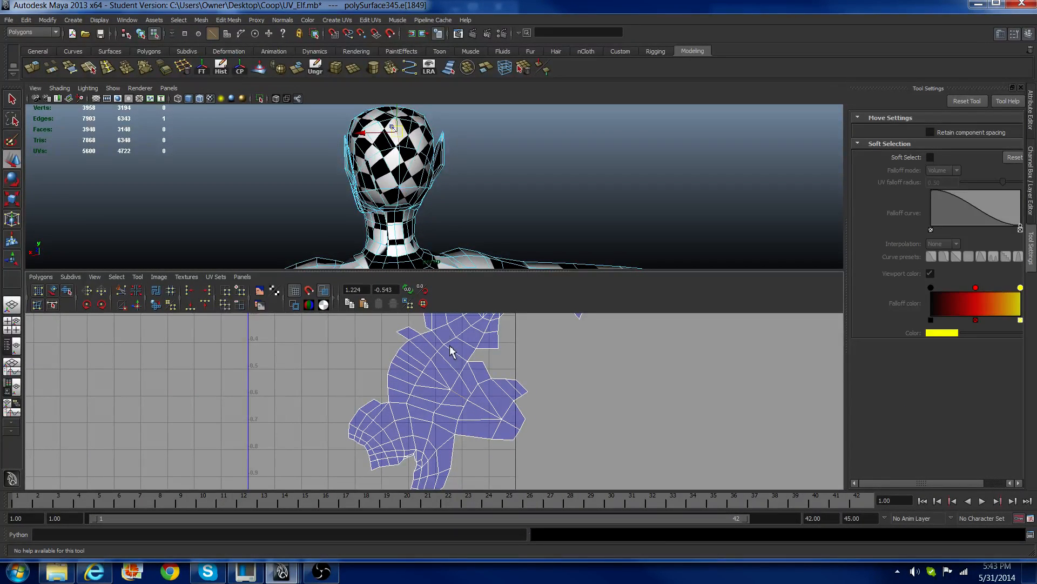
scroll(427, 382, "down", 1)
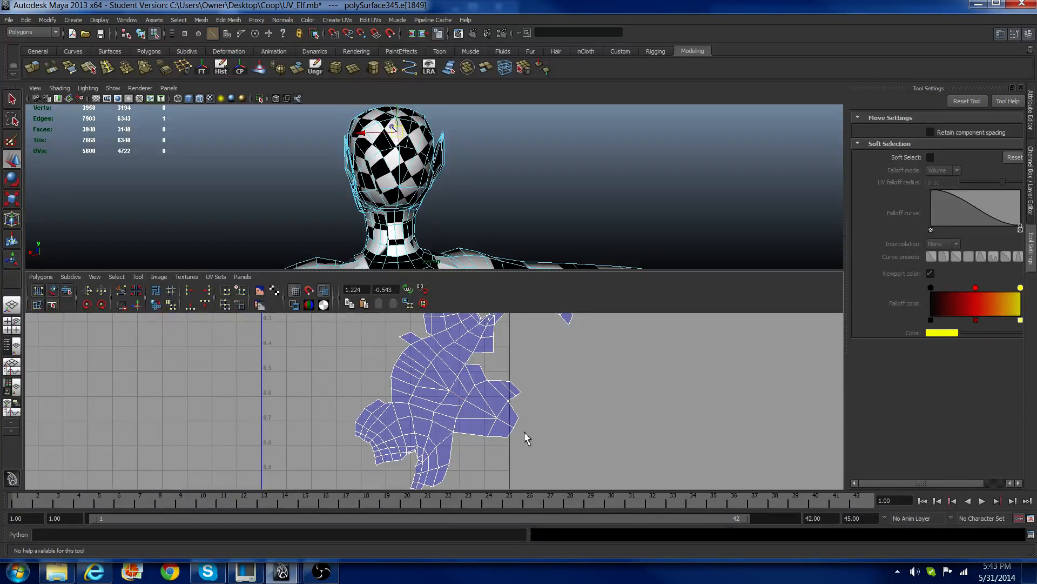
Step: Select the border edges of the small irregular shell outside the grid that adjoins the head shell
scroll(420, 403, "down", 5)
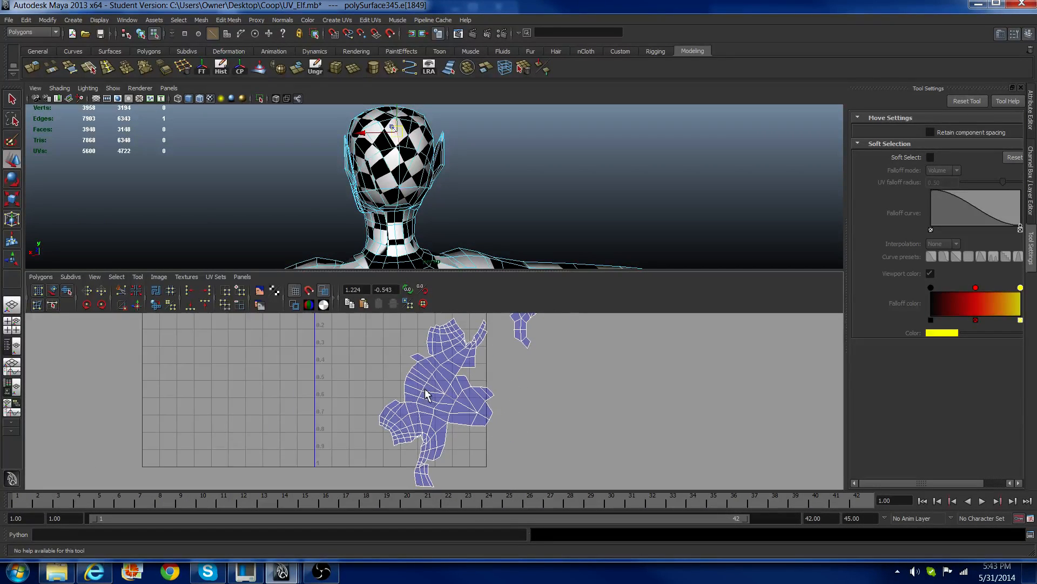
scroll(412, 409, "down", 2)
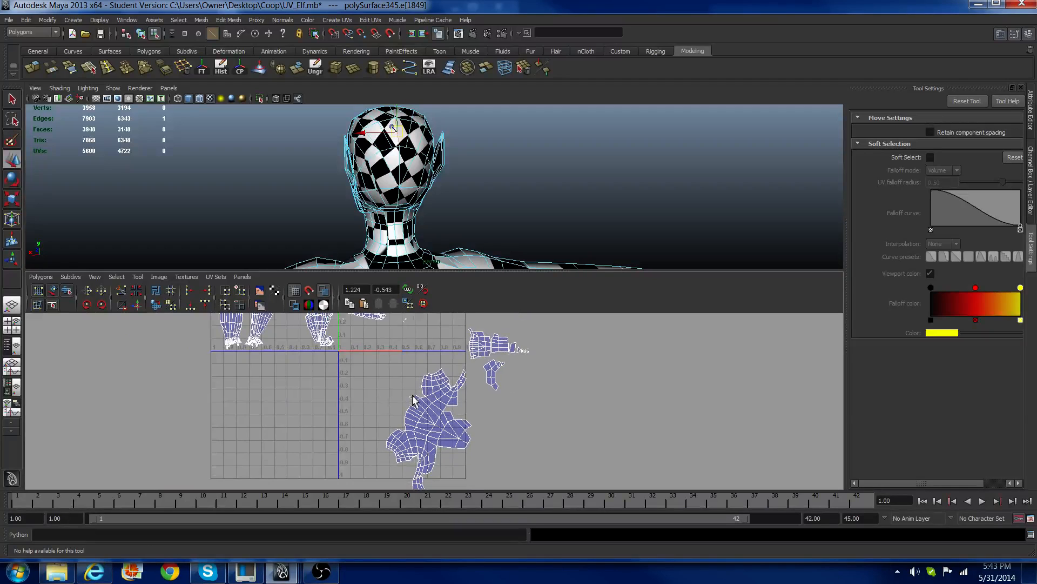
scroll(432, 397, "up", 2)
right_click_drag(483, 383, 490, 355)
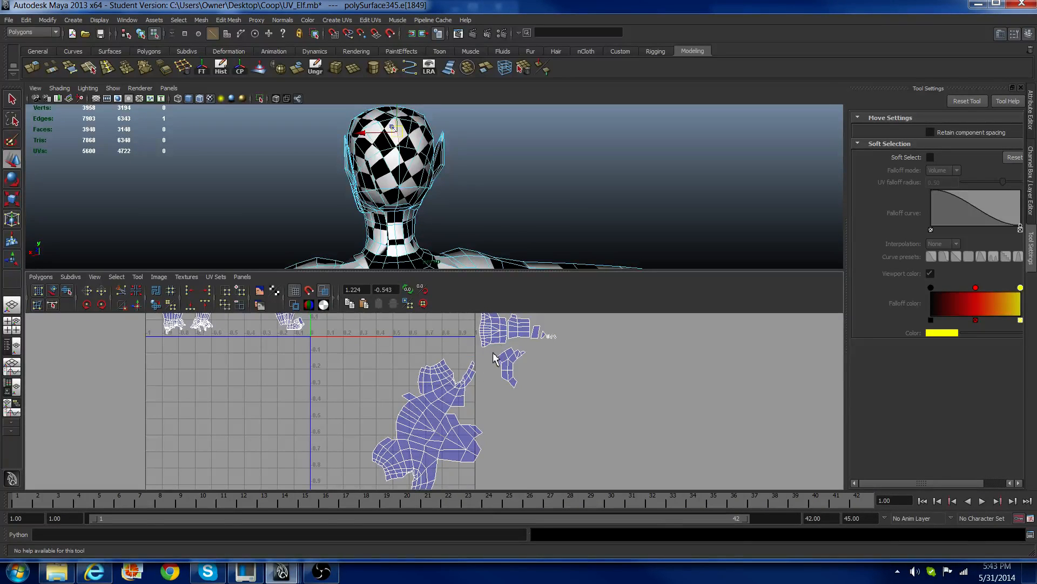
left_click_drag(552, 397, 552, 397)
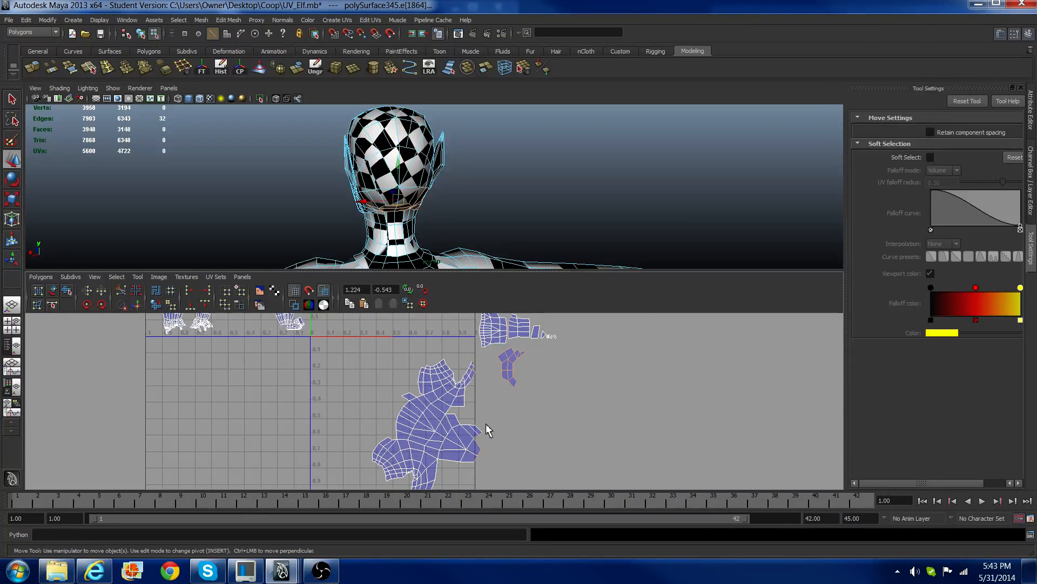
Step: Try to join the small outer shell to the large head shell with Move and Sew
scroll(485, 400, "up", 1)
left_click_drag(474, 209, 417, 210, "alt")
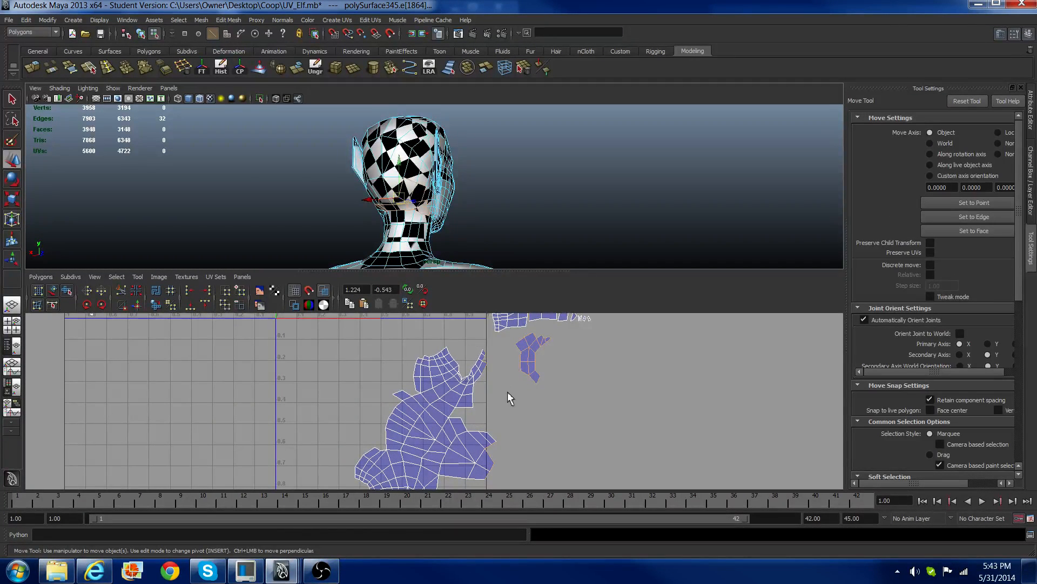
scroll(505, 389, "down", 1)
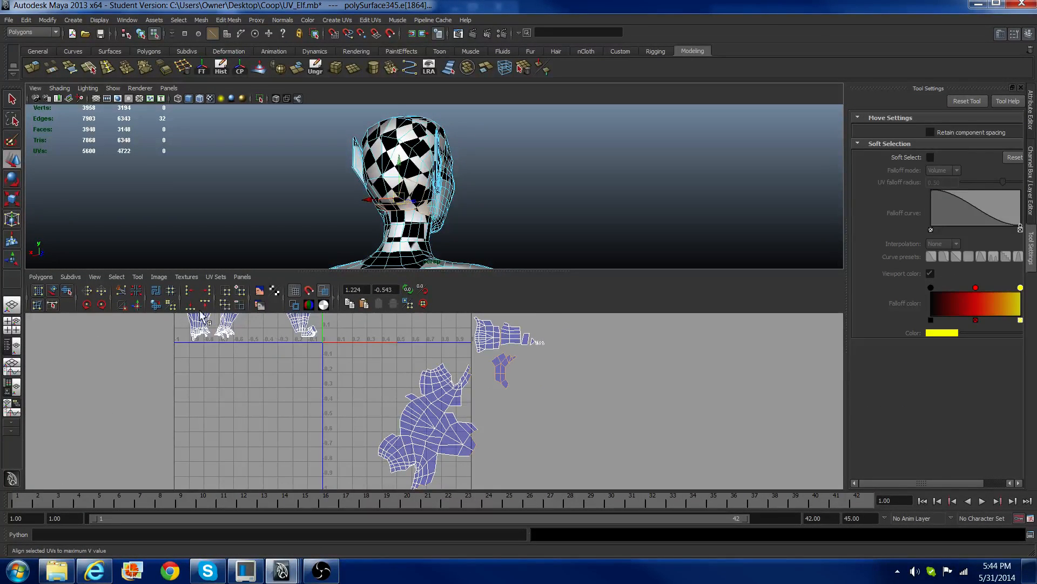
left_click(154, 305)
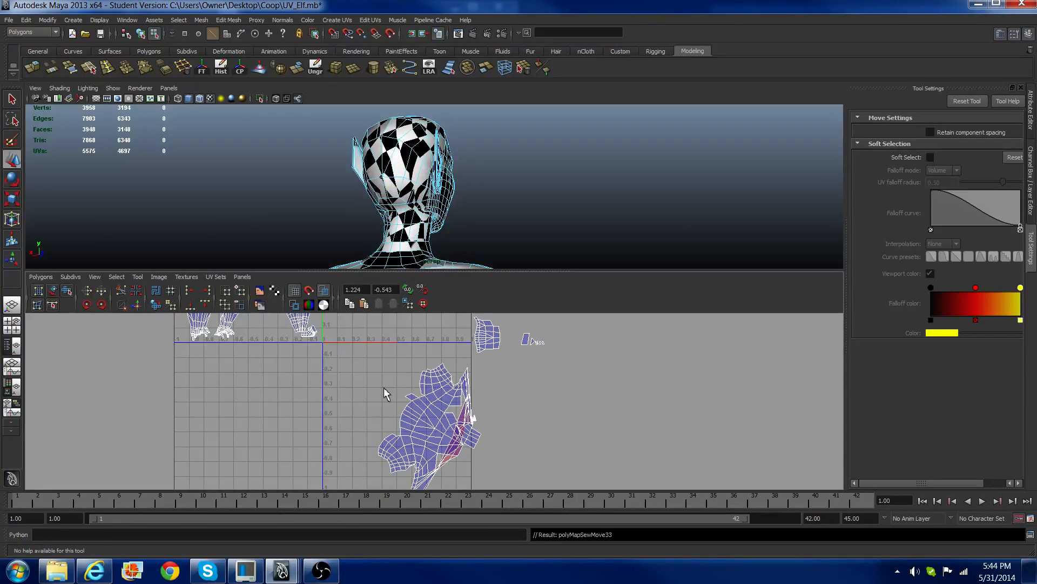
scroll(406, 449, "down", 2)
key("ctrl+z")
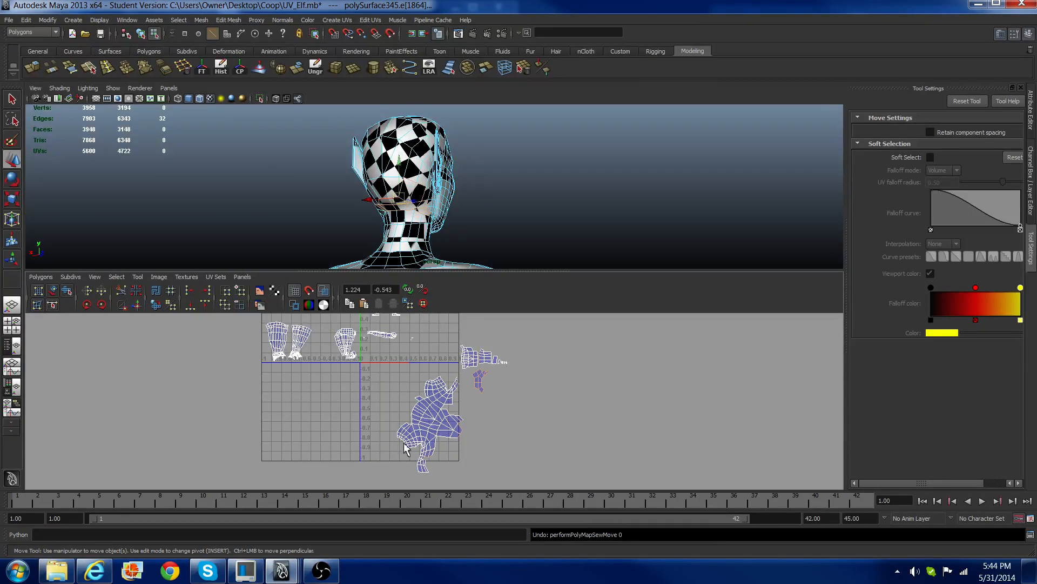
Step: Remove the unwanted edges near the head shell's right-hand tip from the current edge selection
scroll(364, 391, "up", 1)
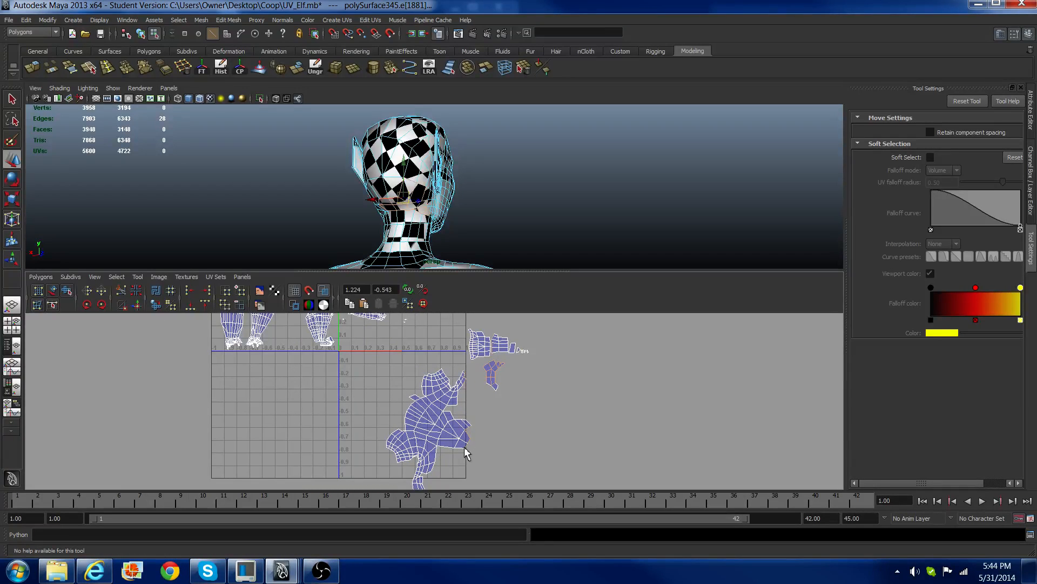
left_click_drag(478, 455, 478, 455, "ctrl")
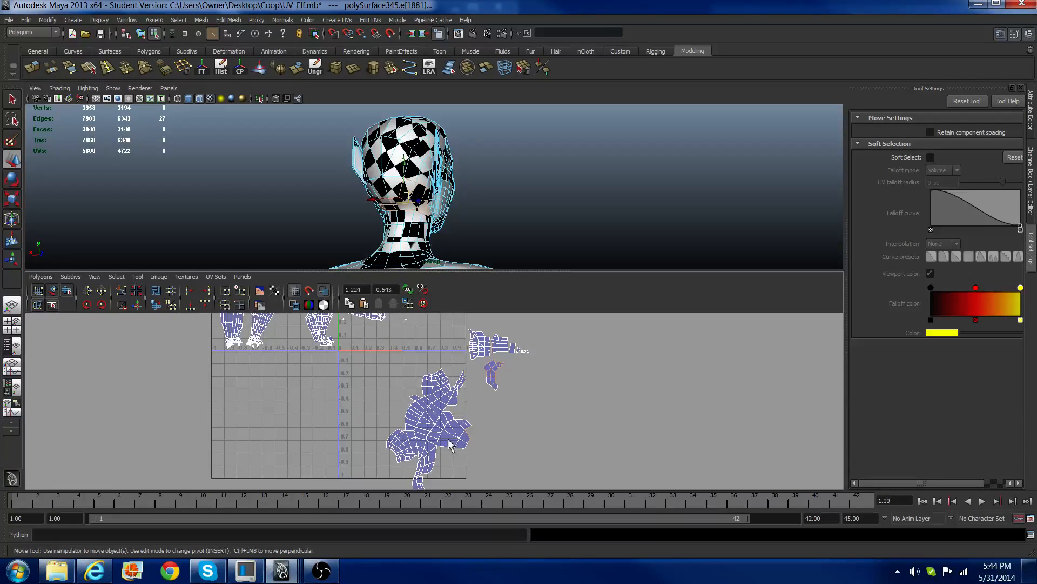
Step: Try Move and Sew again on the reduced edge selection between the small shell and the head shell
left_click(139, 307)
scroll(378, 354, "down", 4)
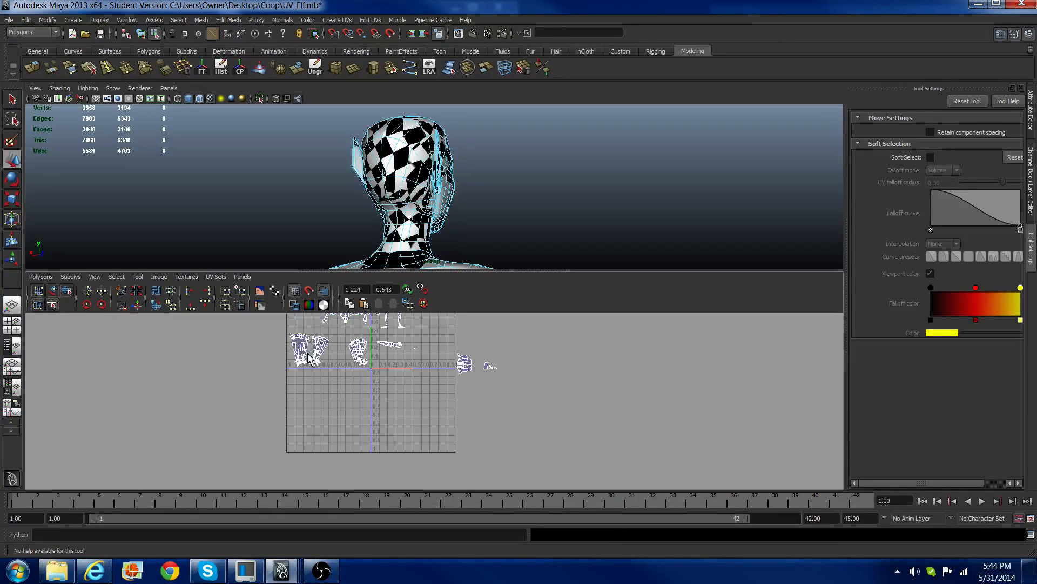
middle_click_drag(368, 359, 367, 382, "alt")
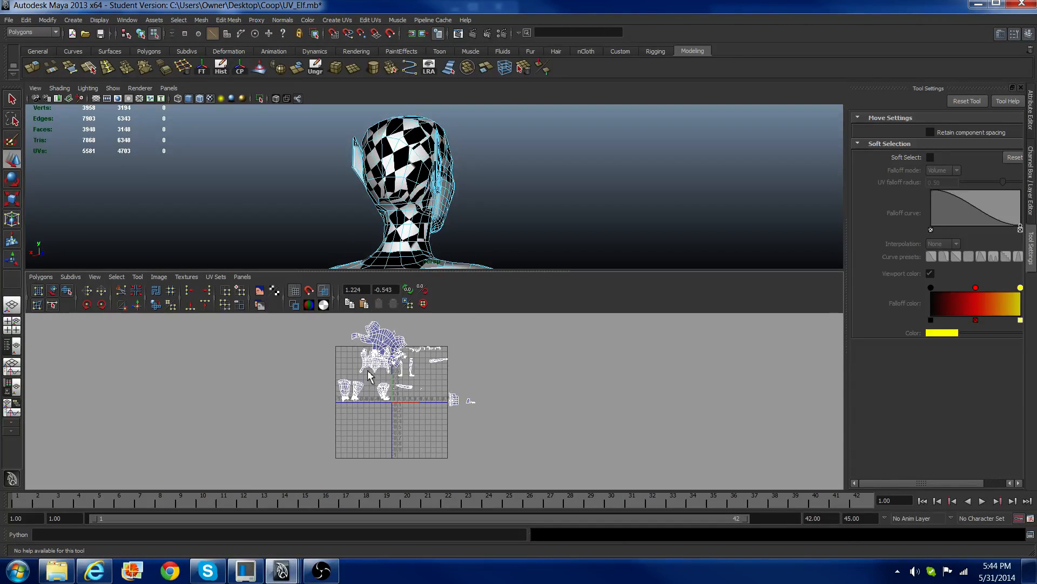
key("ctrl+z")
Step: Drop one more stray edge from the selection and join the small outer shell to the head shell with Move and Sew
scroll(428, 384, "up", 3)
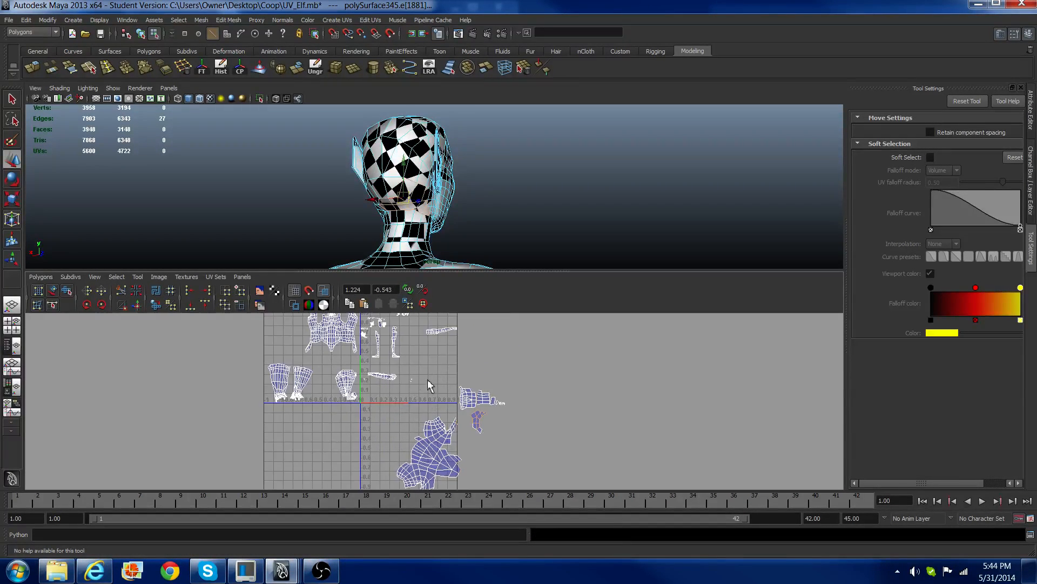
scroll(341, 367, "down", 2)
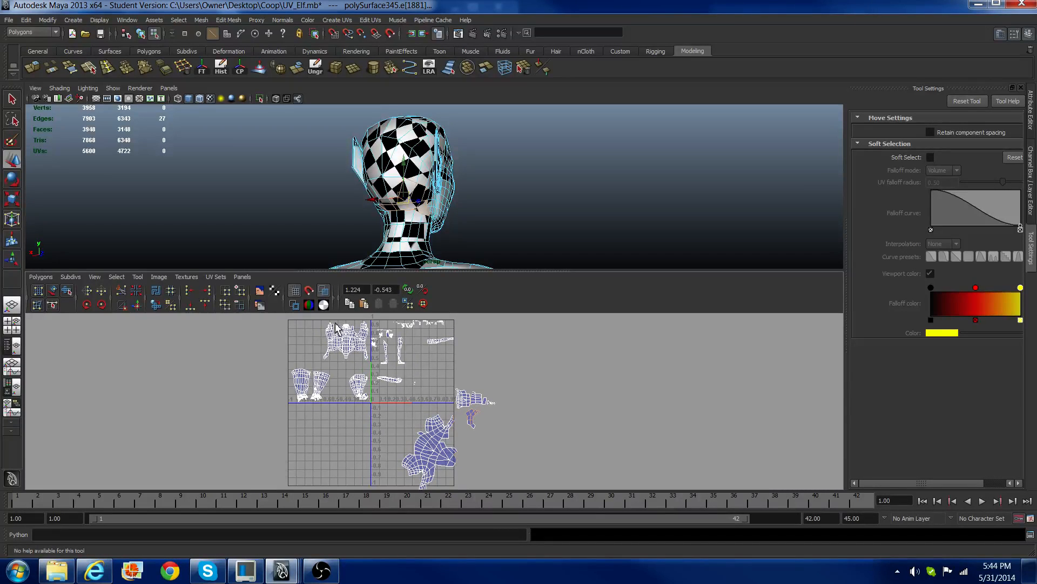
key("ctrl+z")
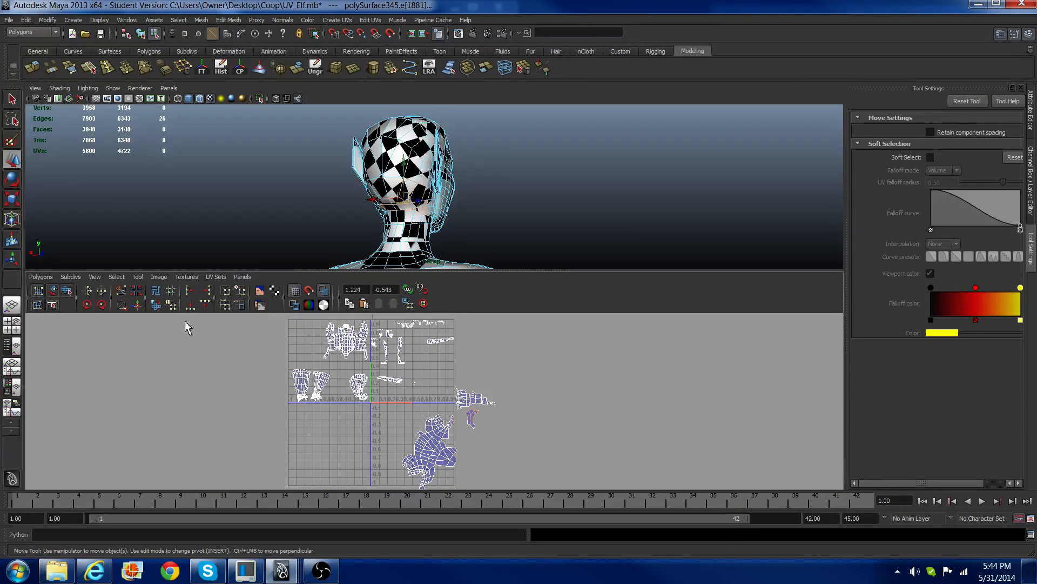
left_click(138, 304)
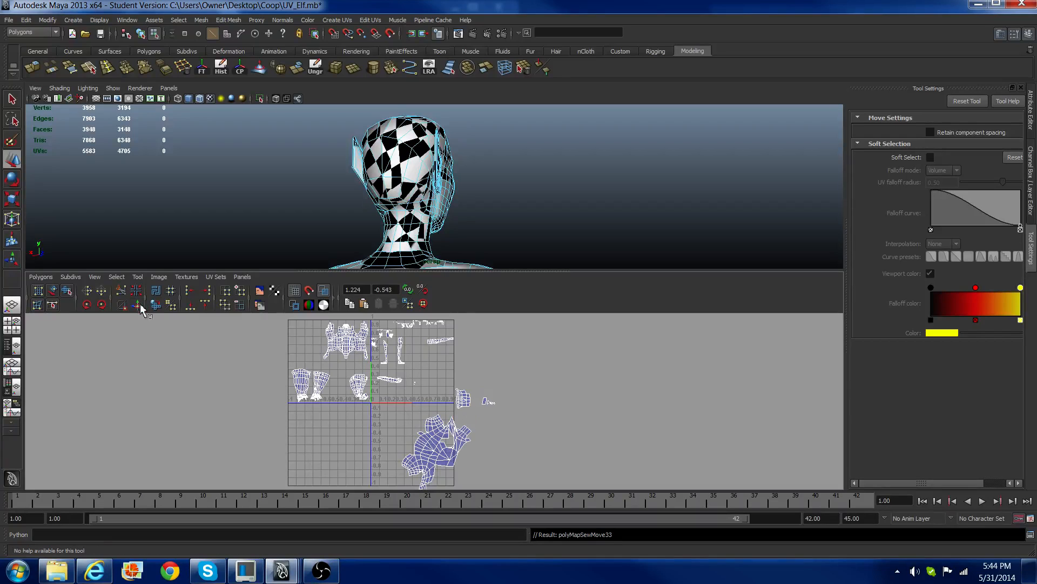
Step: Select the UVs across the main upper area of the joined head shell
right_click_drag(429, 456, 476, 458)
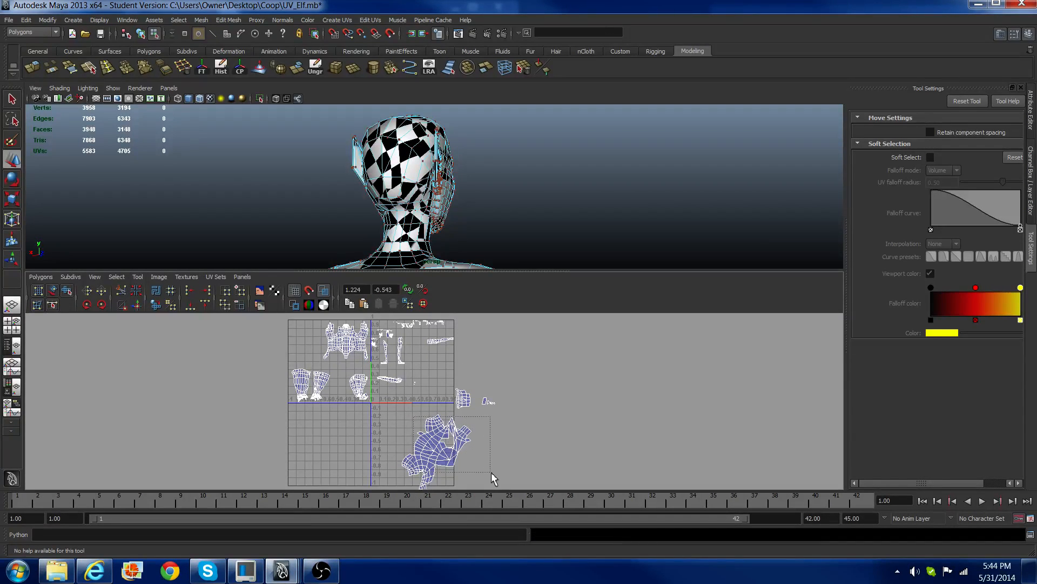
left_click_drag(491, 472, 492, 472)
Step: Try to unfold the selected UVs of the joined head shell
left_click(157, 305)
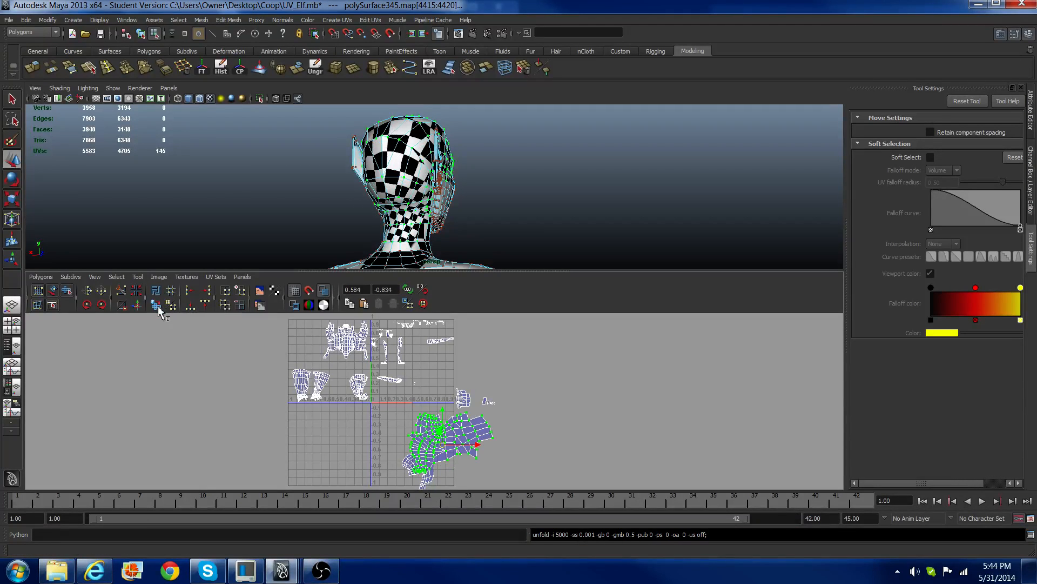
scroll(420, 470, "up", 5)
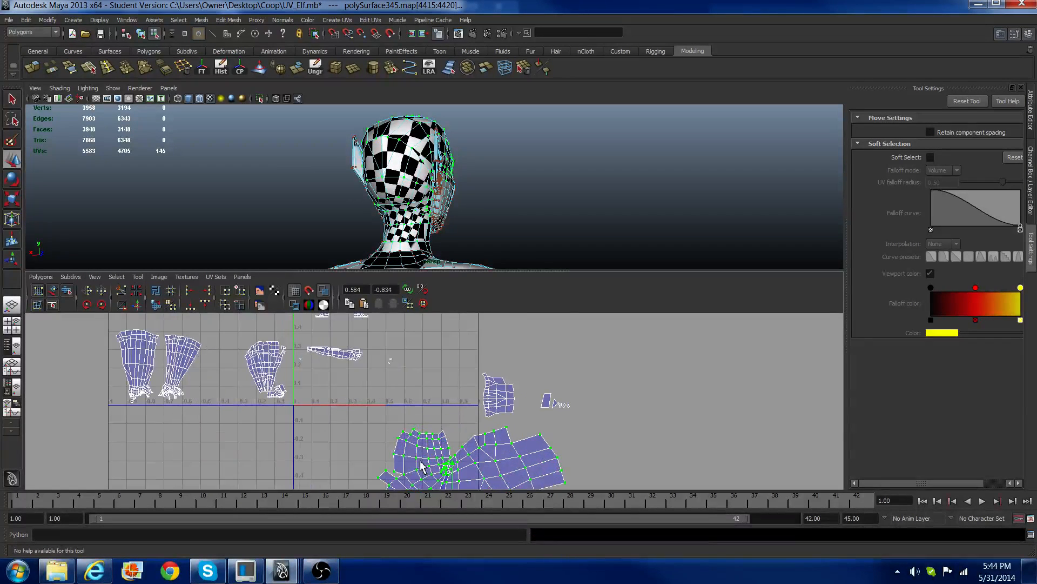
middle_click_drag(421, 466, 415, 375, "alt")
key("ctrl+z")
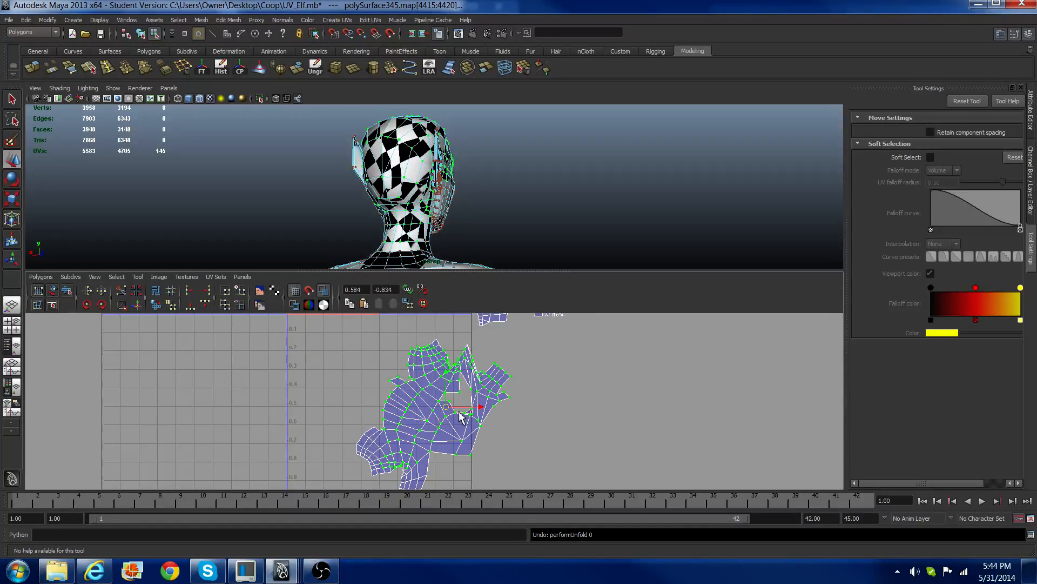
Step: Unfold the head shell with its upper-right projecting UVs deselected, and sew the remaining split edges in its middle with Move and Sew
scroll(482, 399, "up", 3)
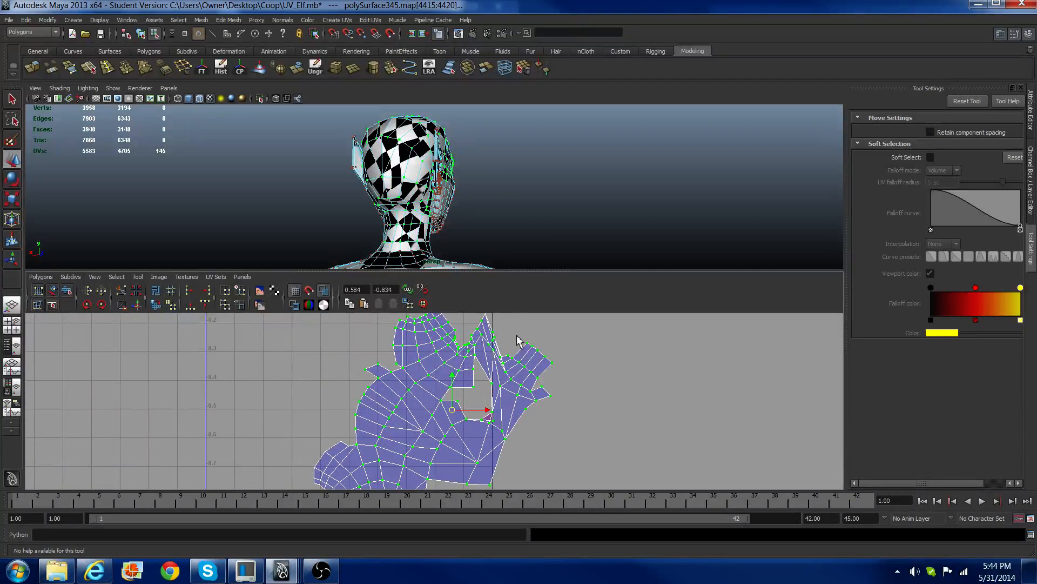
left_click(156, 304)
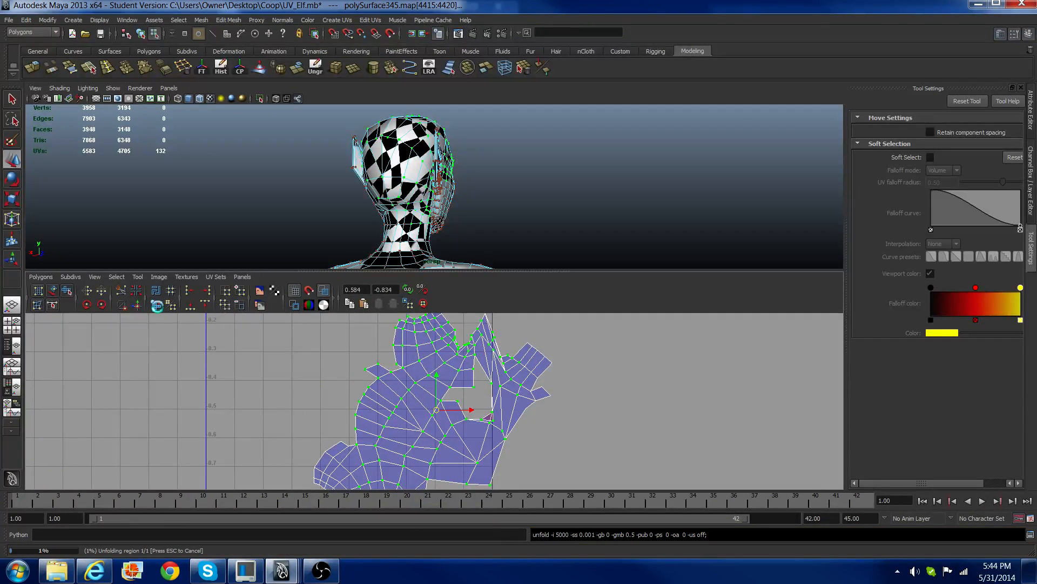
right_click_drag(406, 401, 406, 367)
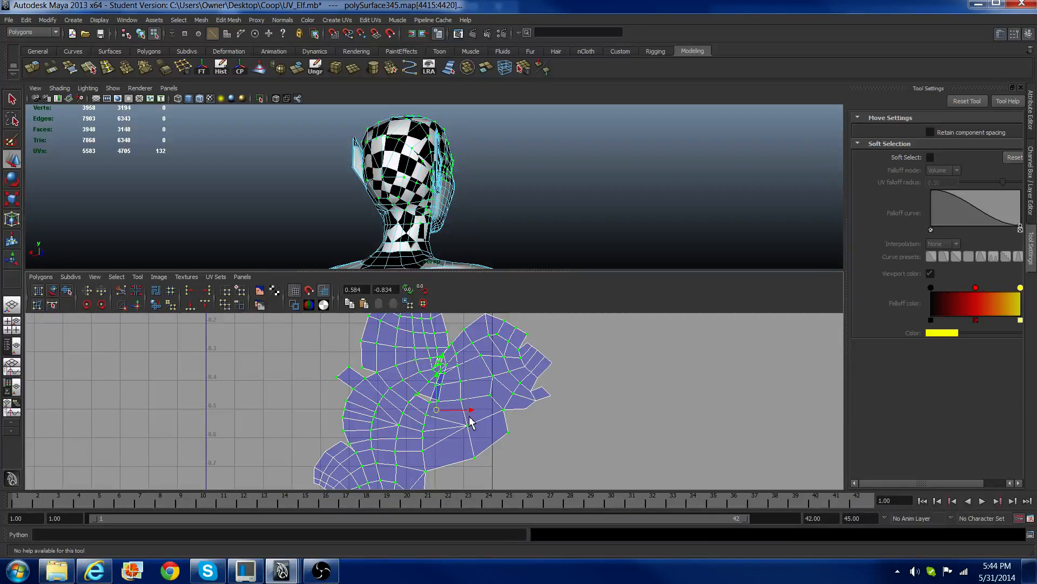
left_click_drag(413, 361, 469, 416)
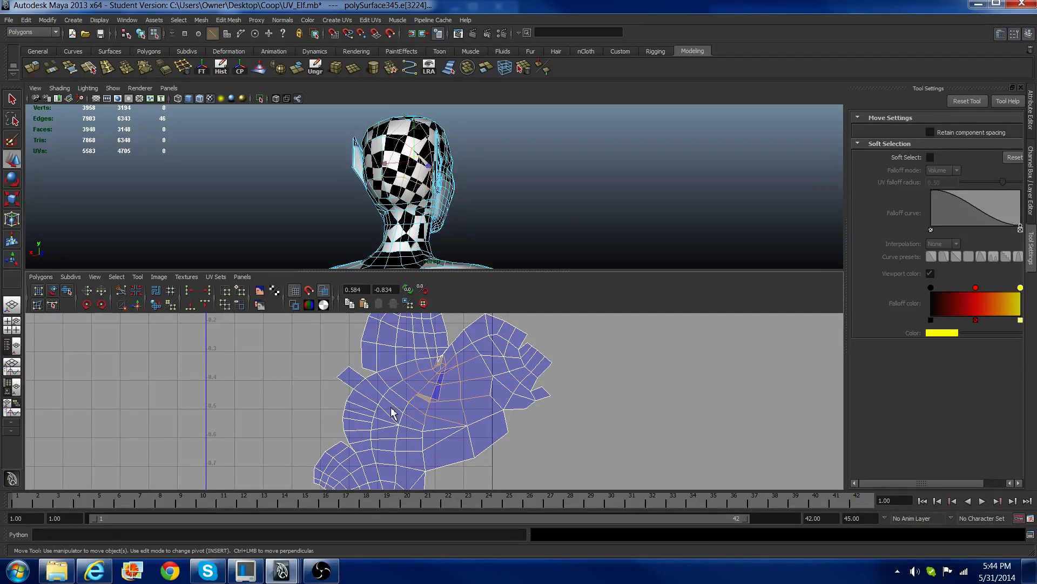
left_click(138, 305)
left_click(350, 350)
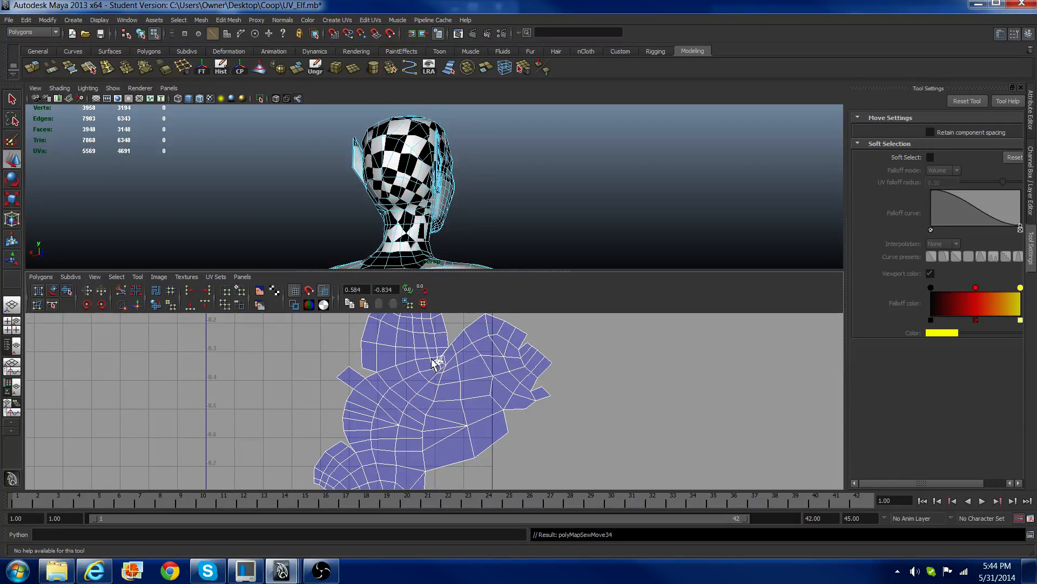
Step: Try to sew the cluster of tiny edges where the upper lobes of the head shell meet
left_click_drag(435, 364, 448, 377)
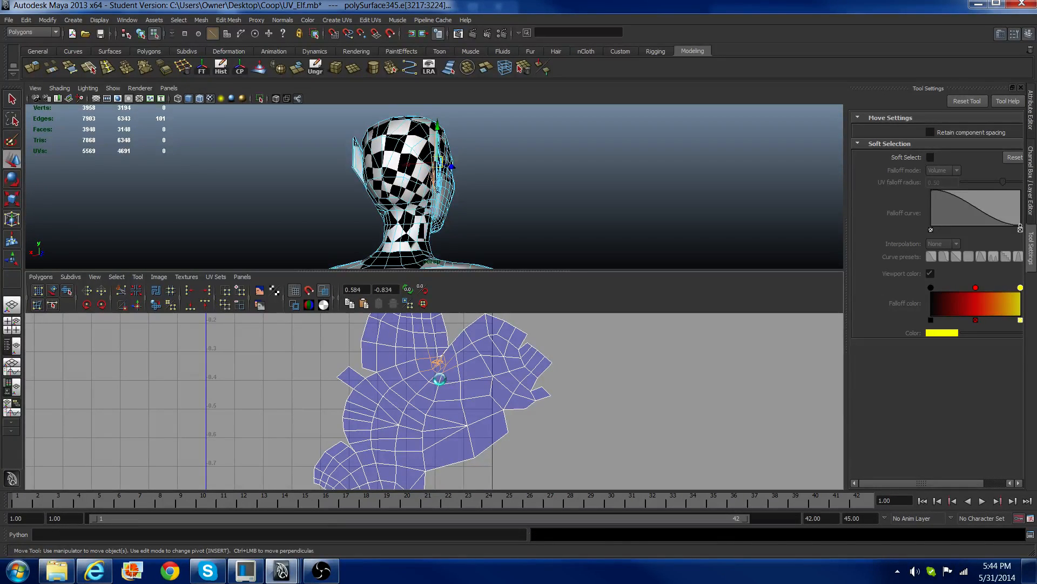
key("g")
key("ctrl+z")
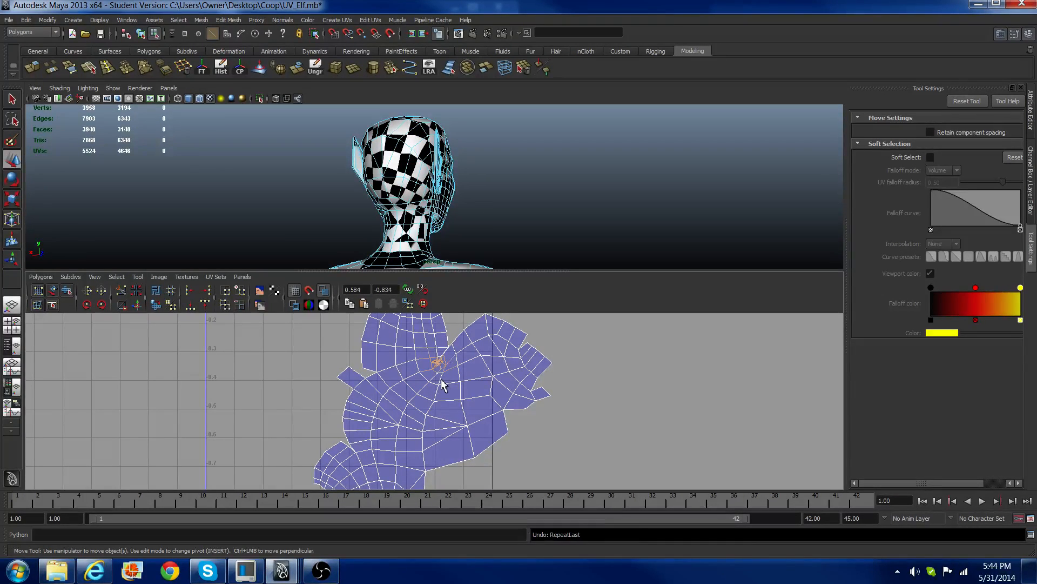
Step: Try to unfold the UVs in and around the tiny cluster between the upper lobes of the head shell
mouse_move(441, 381)
right_mouse_down()
mouse_move(462, 379)
mouse_move(442, 362)
right_mouse_up()
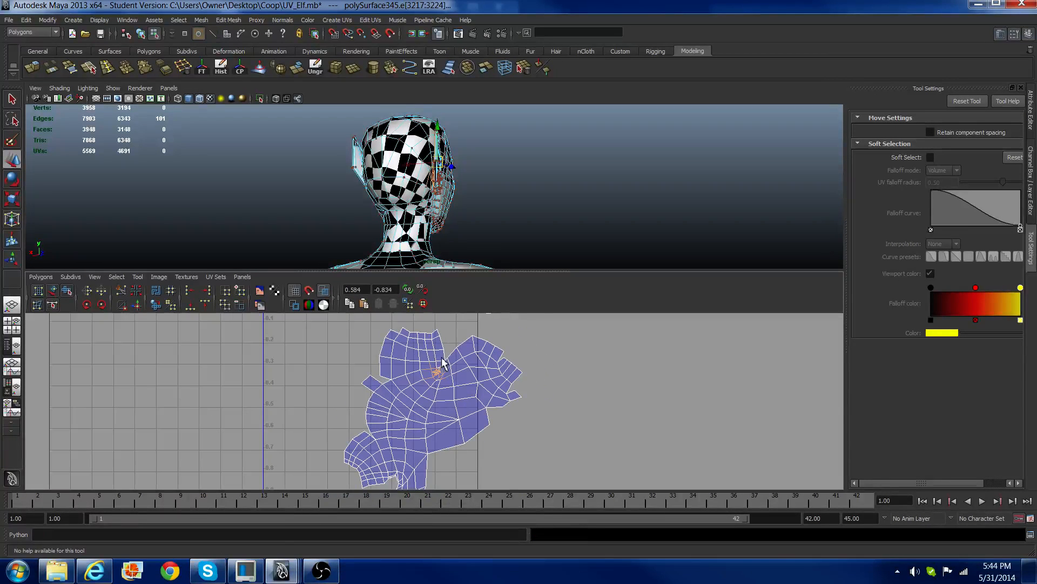
right_click_drag(467, 440, 442, 425, "ctrl")
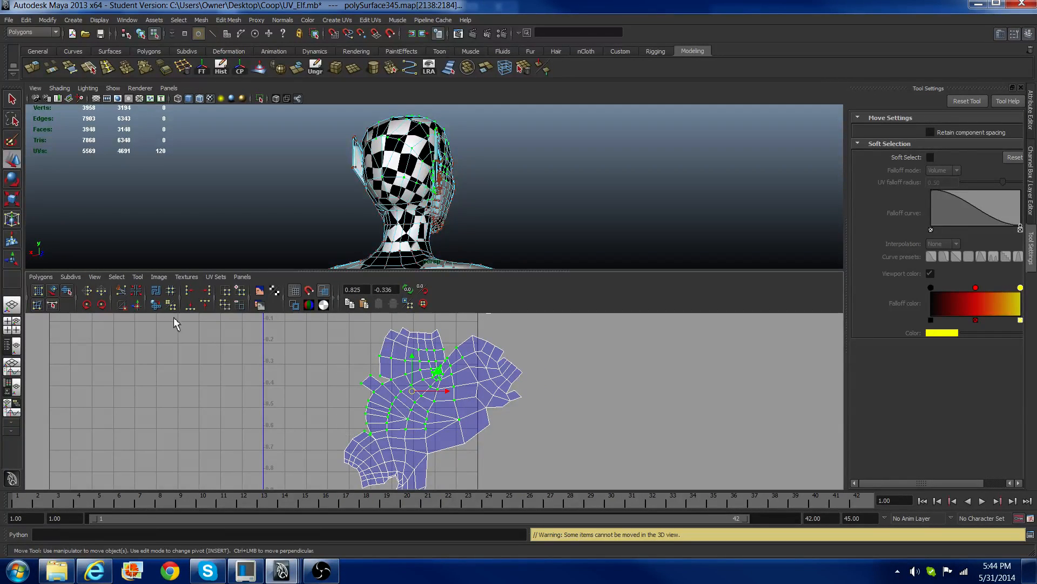
left_click(160, 306)
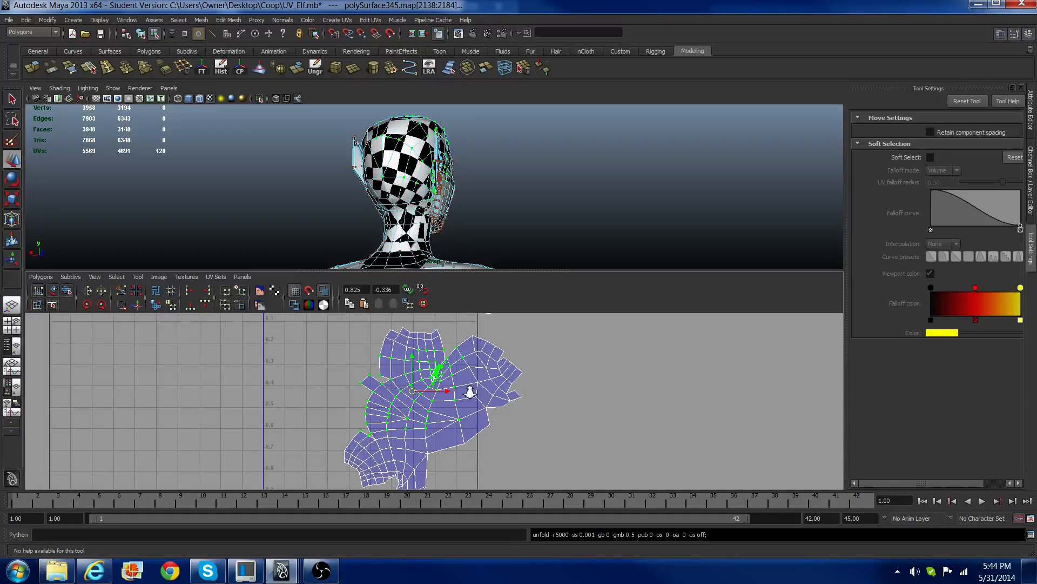
scroll(472, 389, "up", 6)
middle_click_drag(456, 350, 429, 457, "alt")
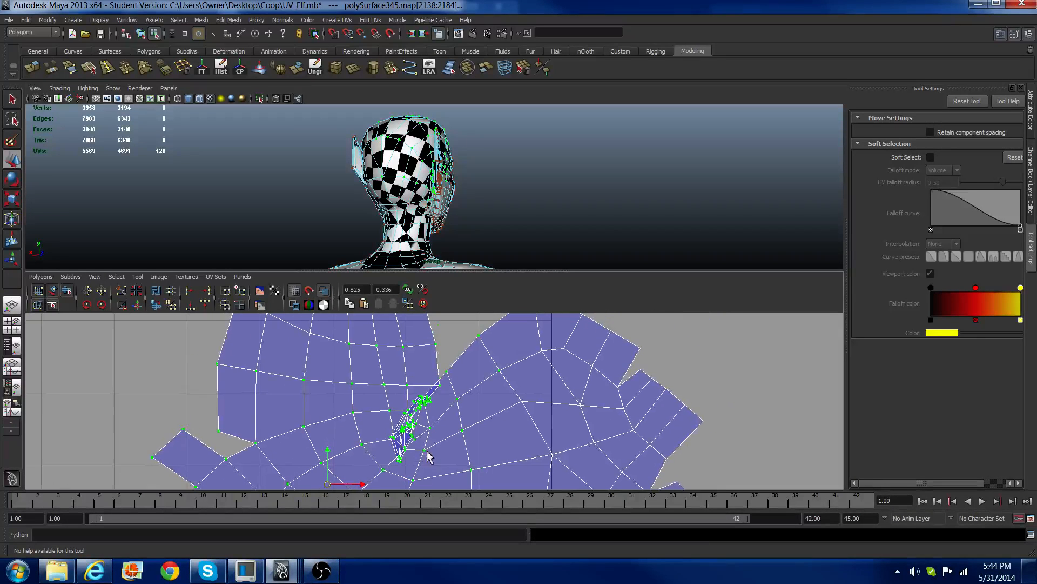
scroll(423, 418, "up", 2)
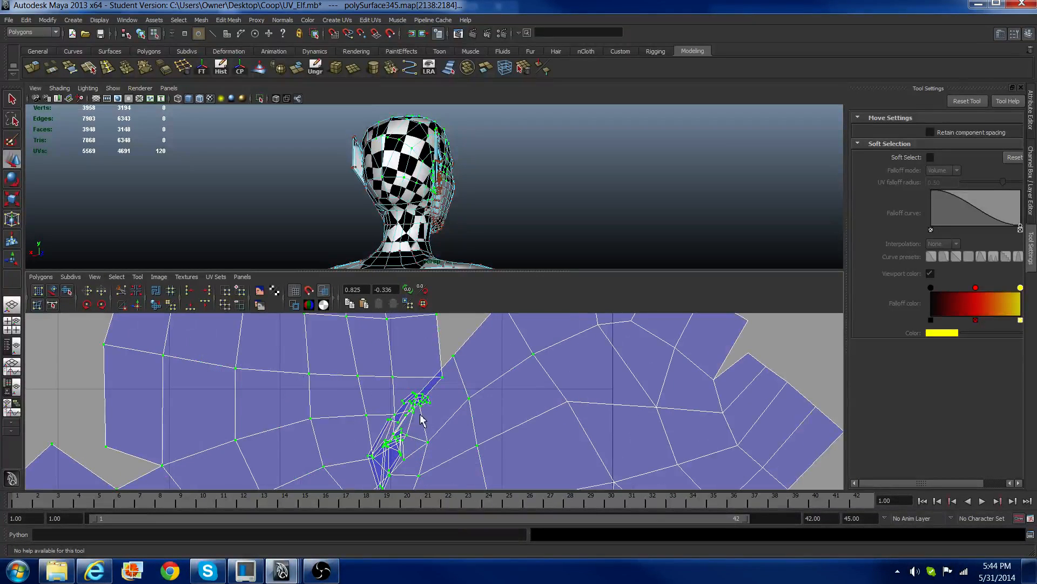
scroll(394, 421, "down", 8)
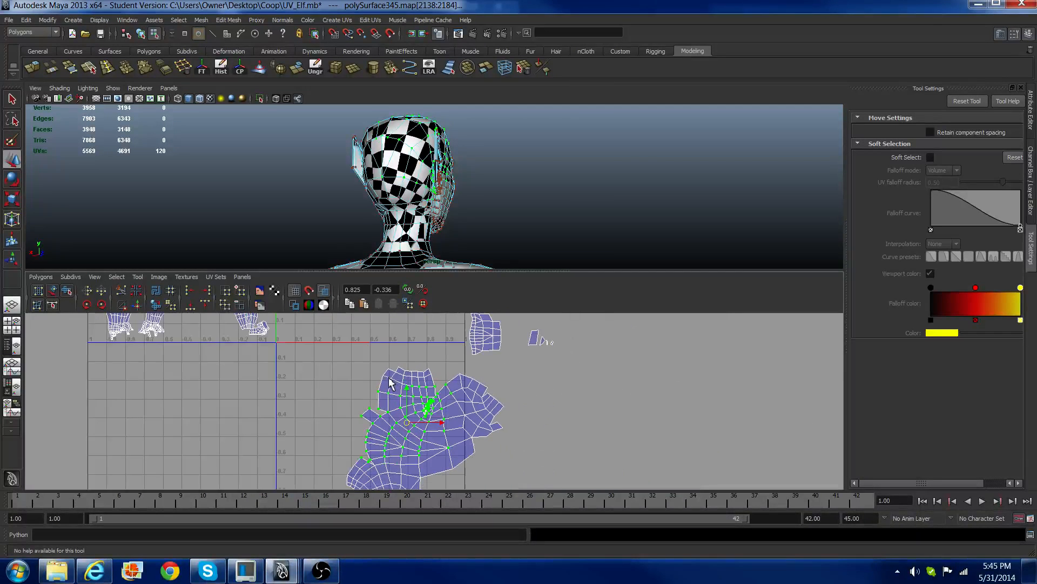
scroll(390, 384, "down", 3)
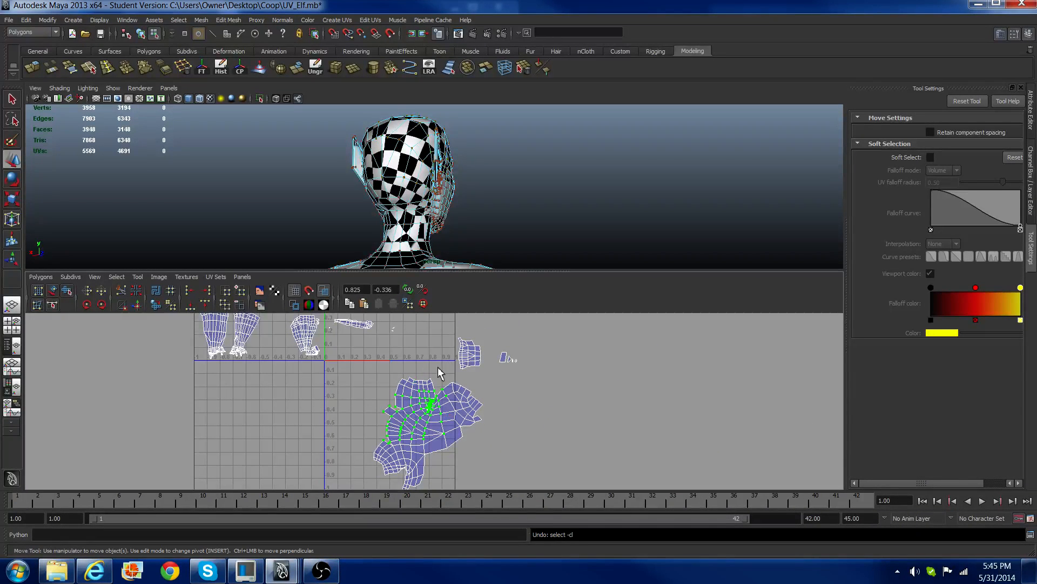
key("ctrl+z")
key("ctrl+z")
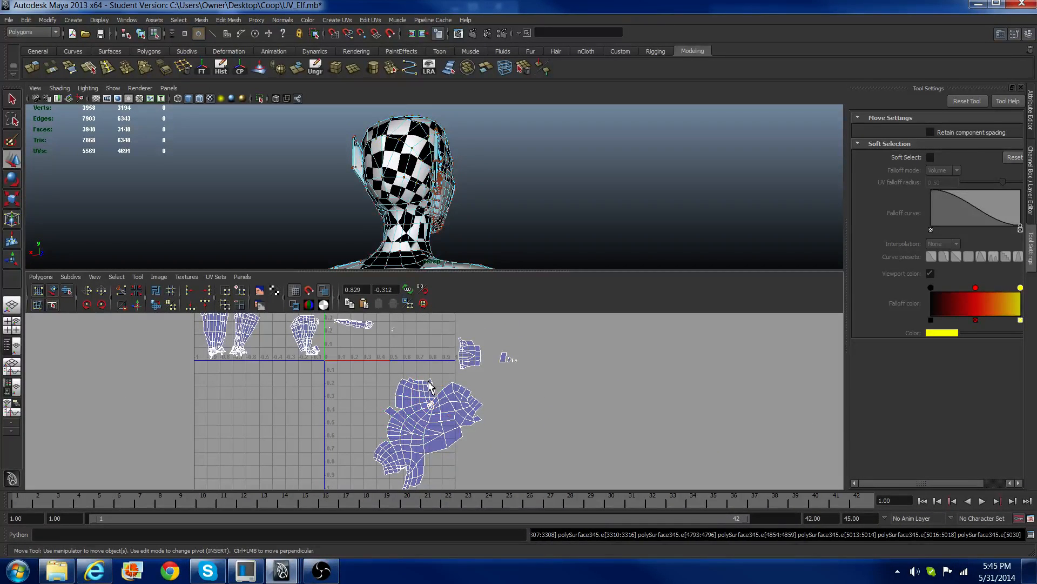
Step: Undo the recent sewing and unfolding around the tiny cluster between the head shell's upper lobes
key("ctrl+z")
key("ctrl+z")
key("ctrl+z")
key("ctrl+z")
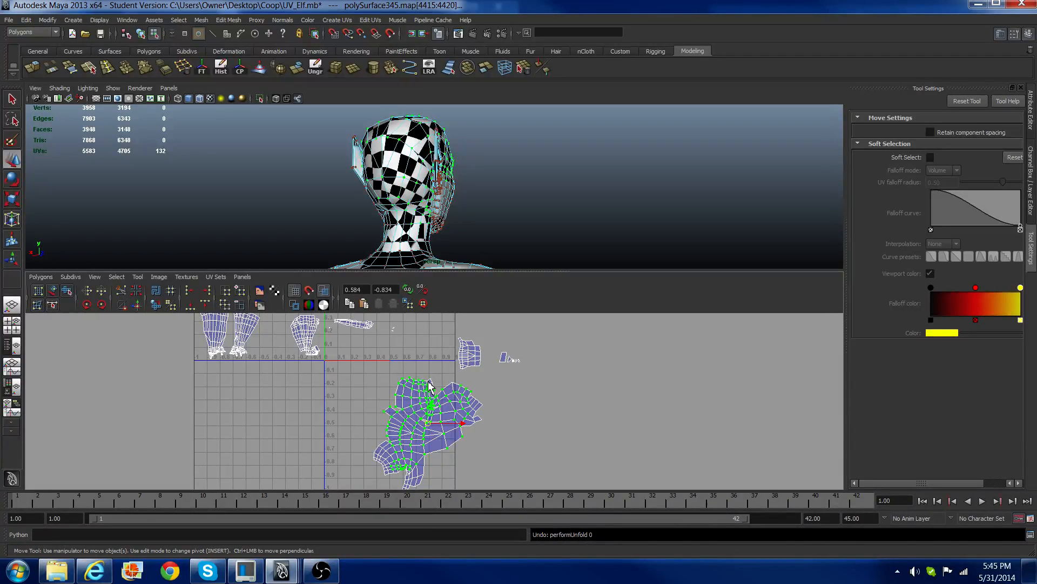
left_click(454, 430)
scroll(462, 428, "up", 3)
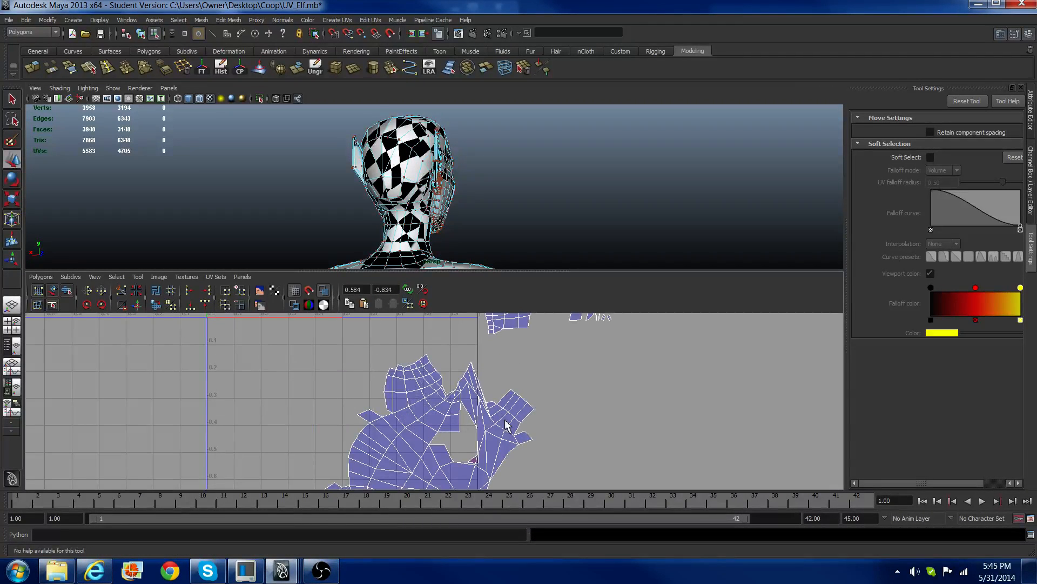
Step: Select the distorted UVs of the head shell's upper-right projections, down past the open hole, and unfold them
right_click_drag(485, 426, 531, 425)
scroll(465, 411, "down", 2)
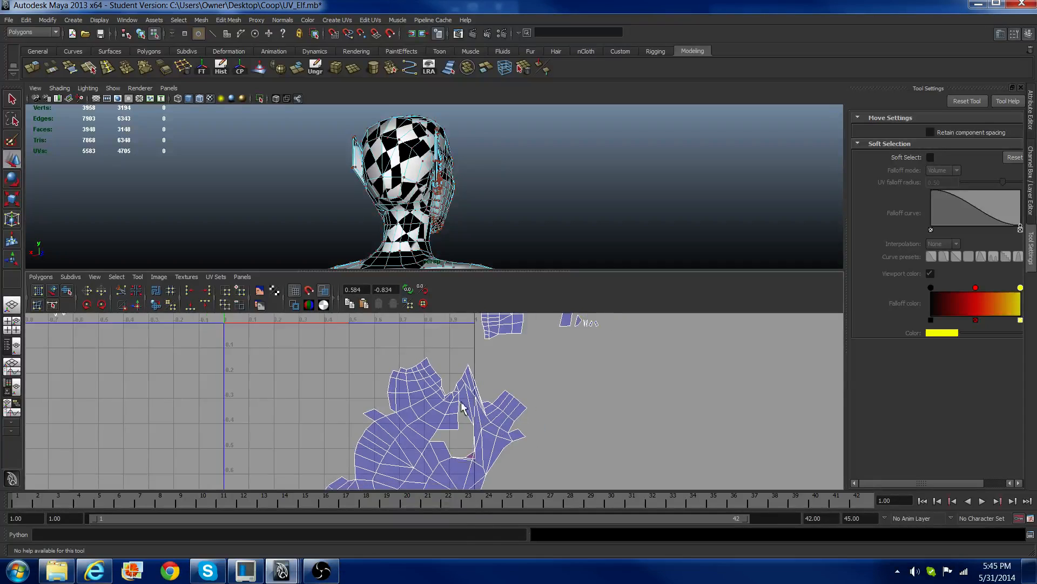
left_click_drag(517, 474, 517, 474)
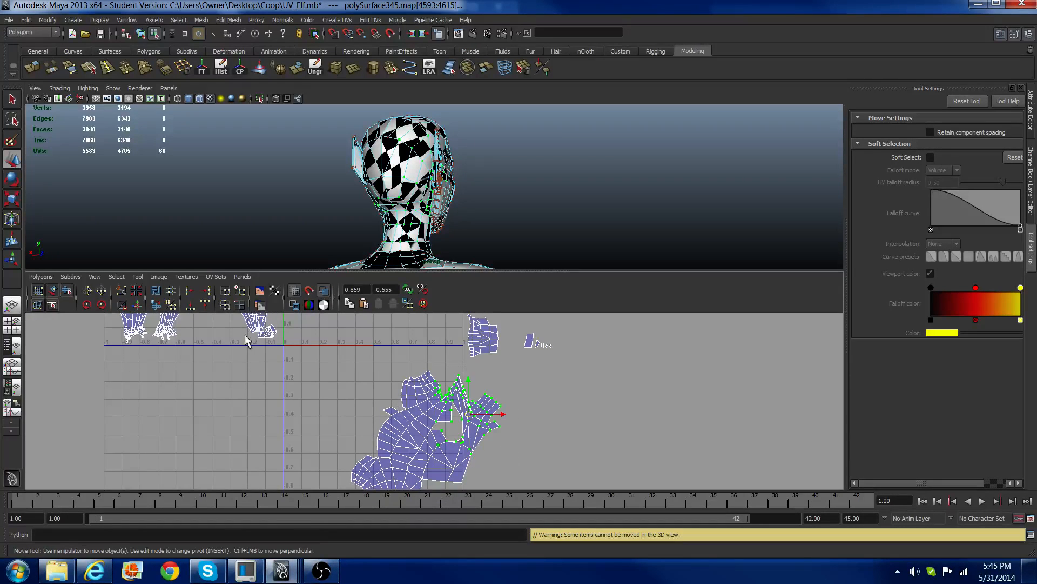
left_click(171, 305)
scroll(474, 417, "up", 2)
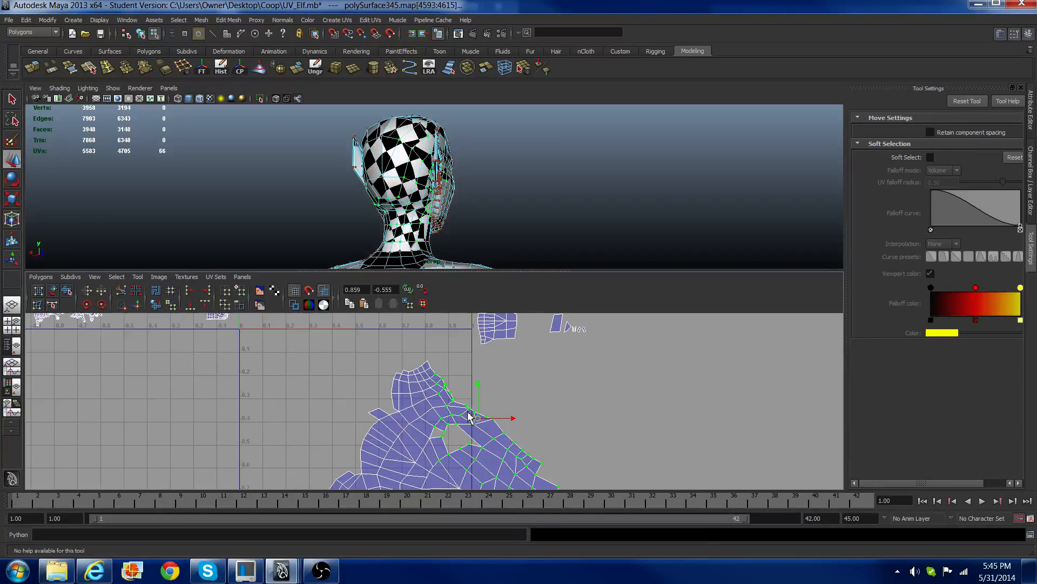
Step: Select an edge on the rim of the hole in the head shell and check where it lies on the 3D head
right_click_drag(431, 397, 429, 369)
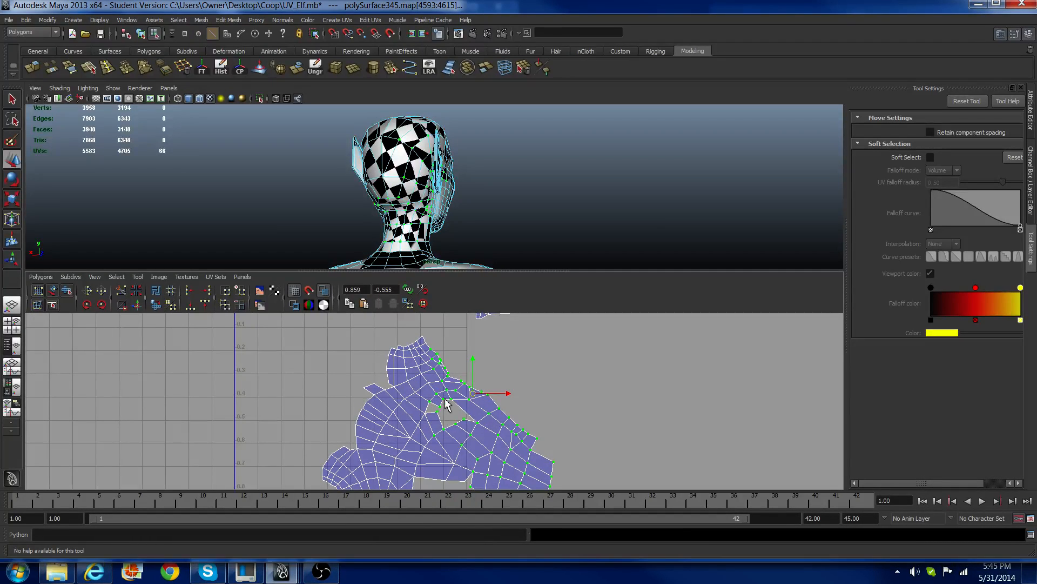
left_click(445, 418)
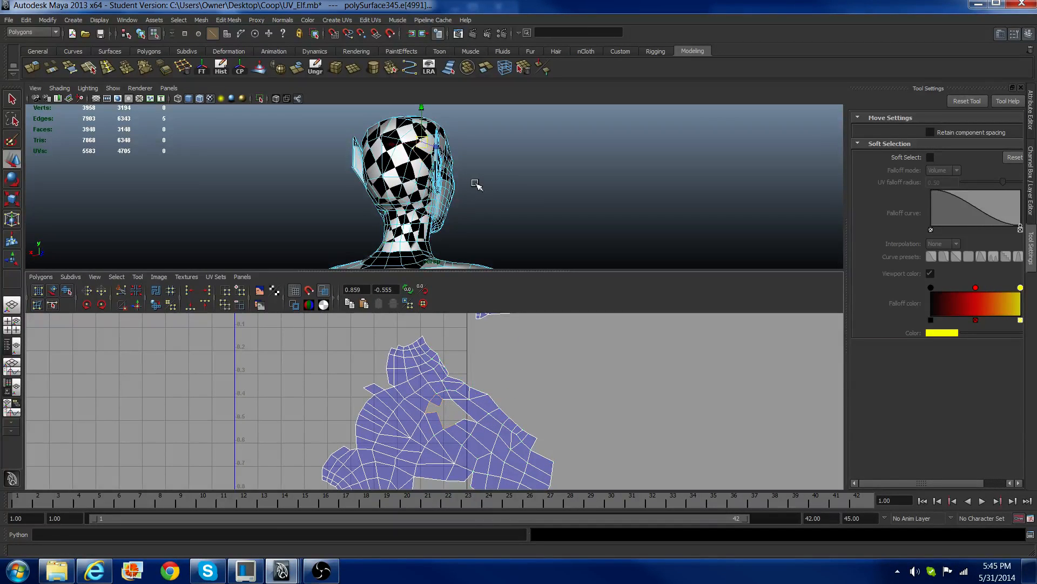
left_click_drag(497, 193, 489, 205, "alt")
scroll(501, 363, "up", 2)
middle_click_drag(498, 362, 420, 467, "alt")
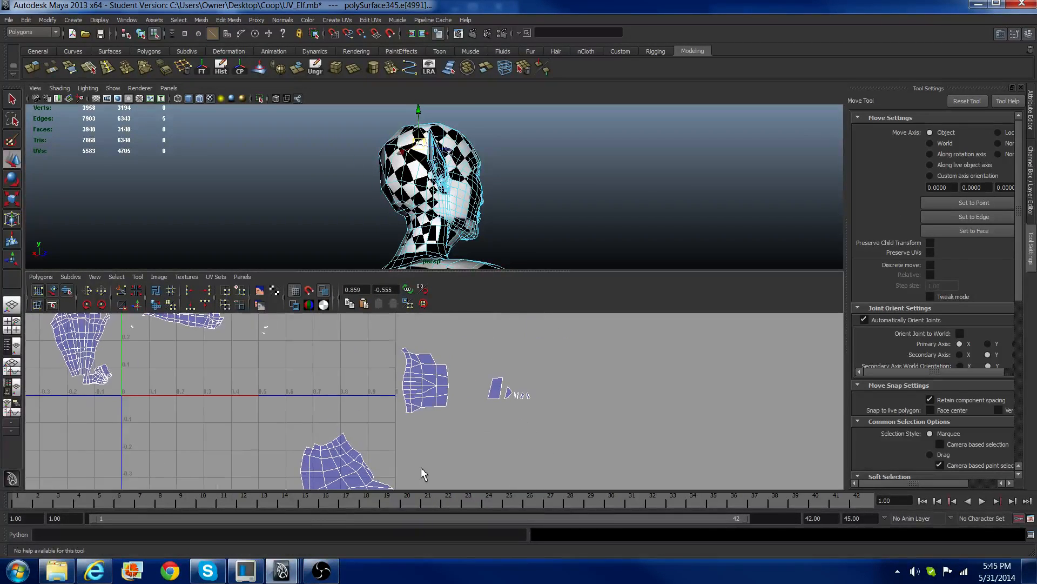
Step: Attach the small gridded shell lying above the head shell to its upper-left border by sewing their shared edges with Move and Sew
scroll(423, 457, "down", 3)
scroll(409, 436, "down", 3)
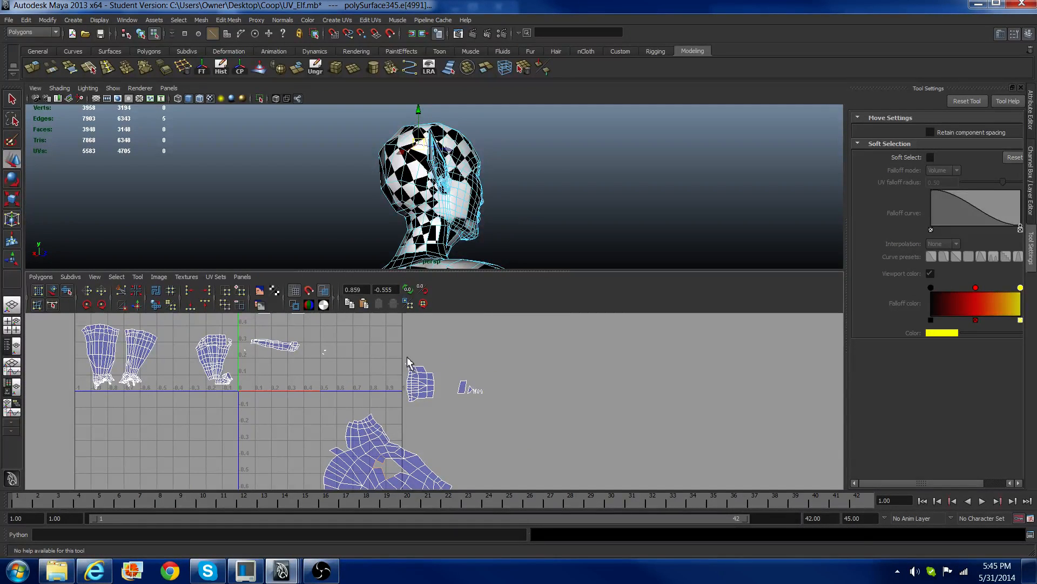
left_click_drag(404, 354, 448, 404)
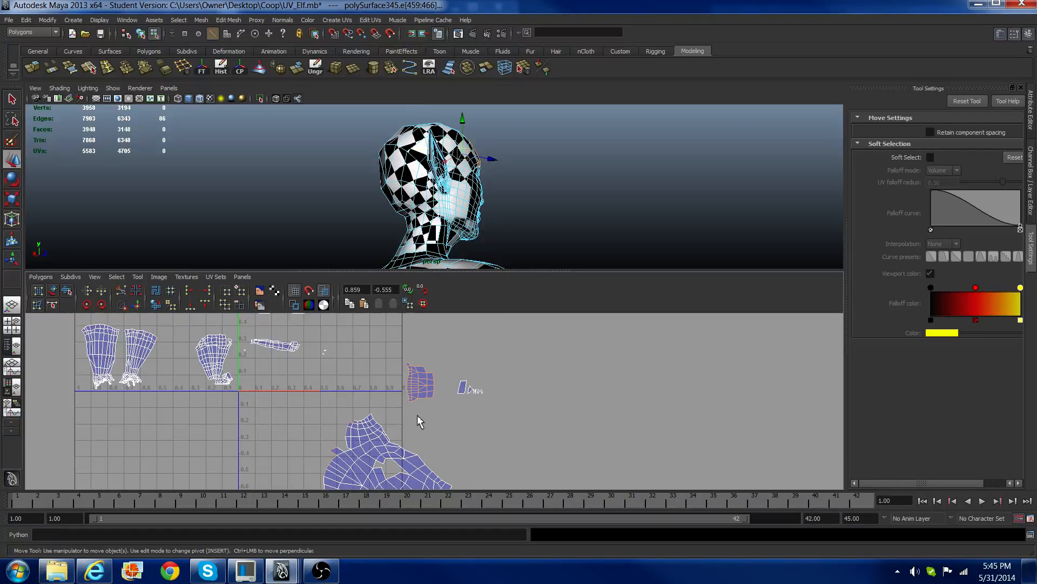
middle_click_drag(421, 421, 441, 376, "alt")
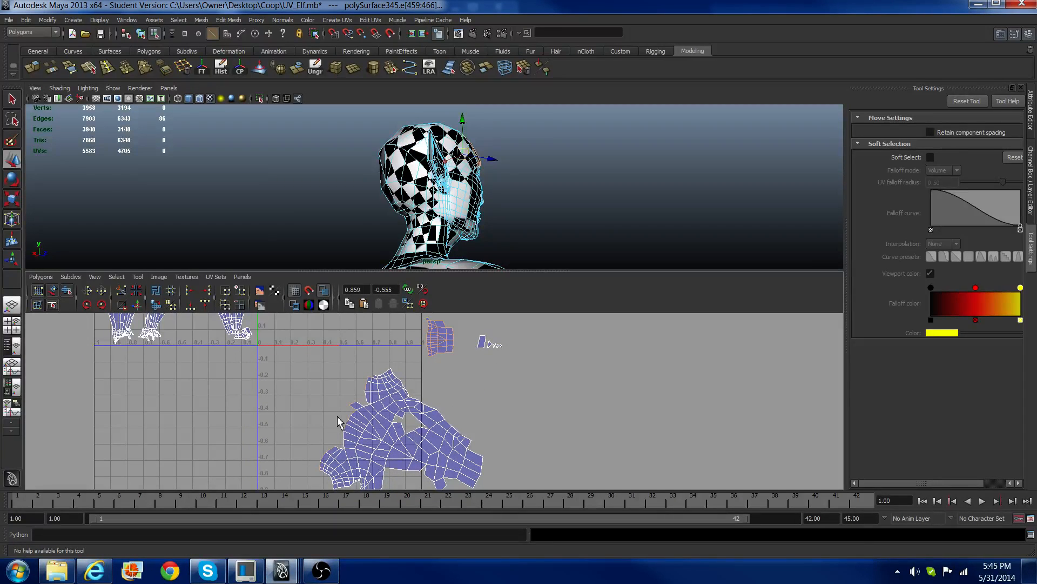
left_click(361, 427)
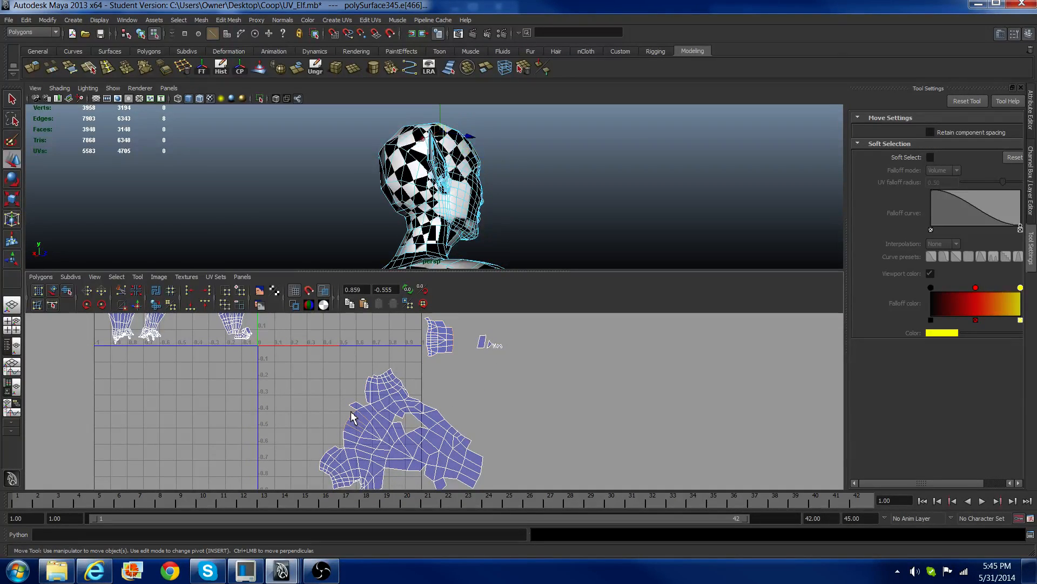
left_click(349, 408, "shift")
left_click(136, 304)
scroll(346, 407, "up", 1)
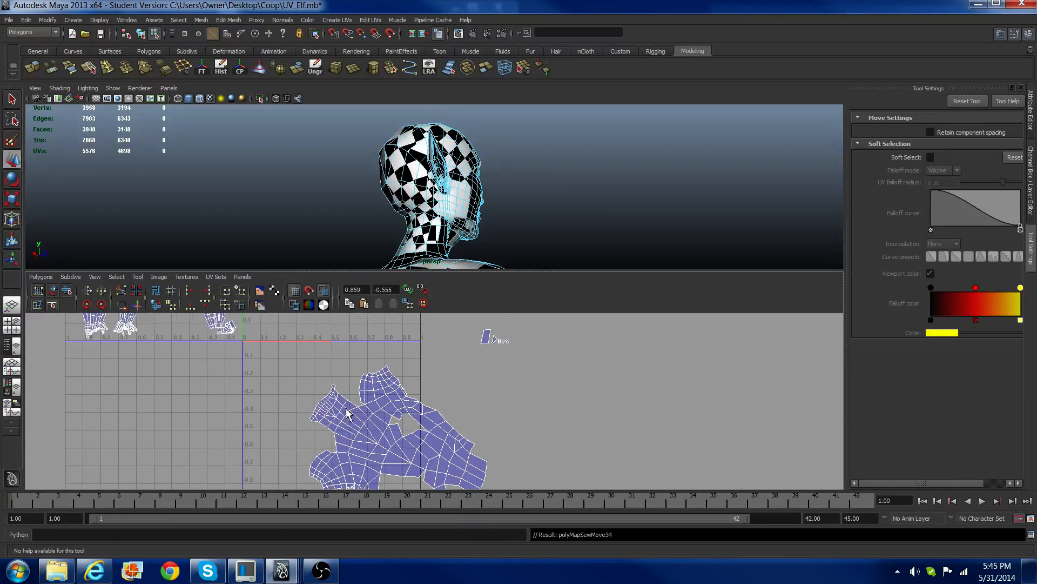
Step: Select the border edges along the gap between the newly attached piece and the upper lobe of the head shell
scroll(346, 408, "up", 1)
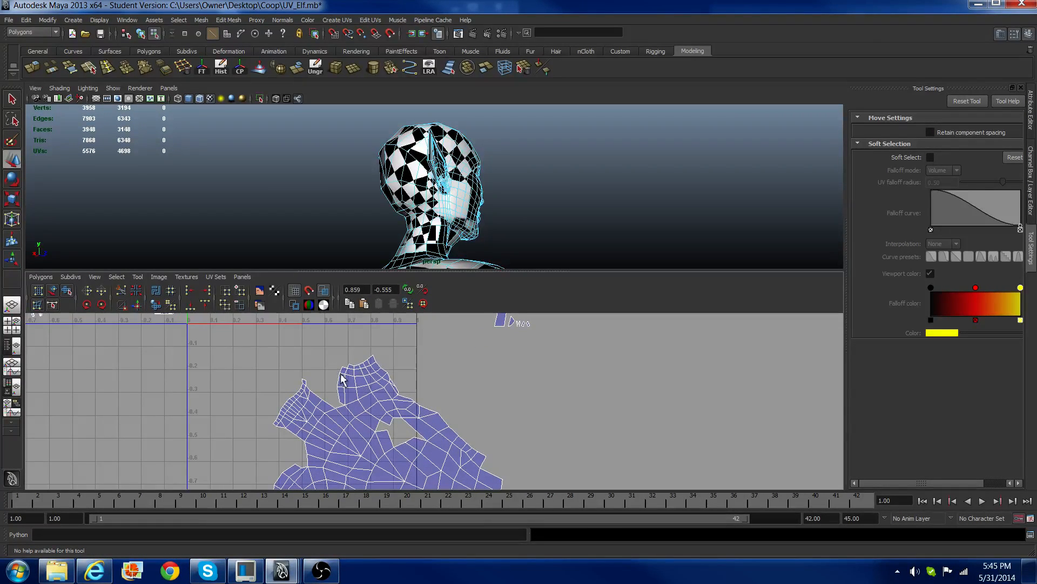
scroll(357, 403, "down", 2)
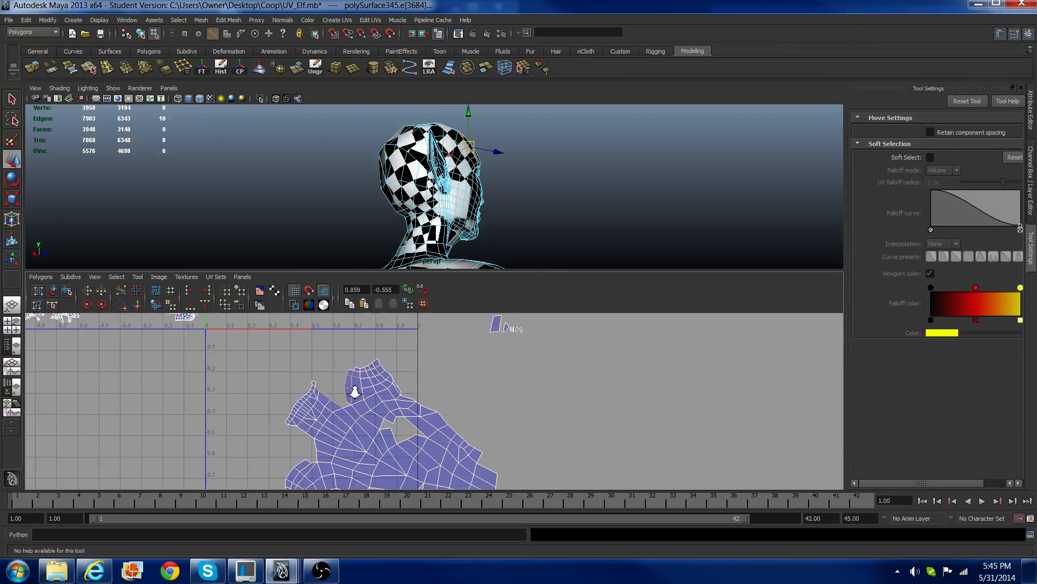
scroll(326, 414, "up", 2)
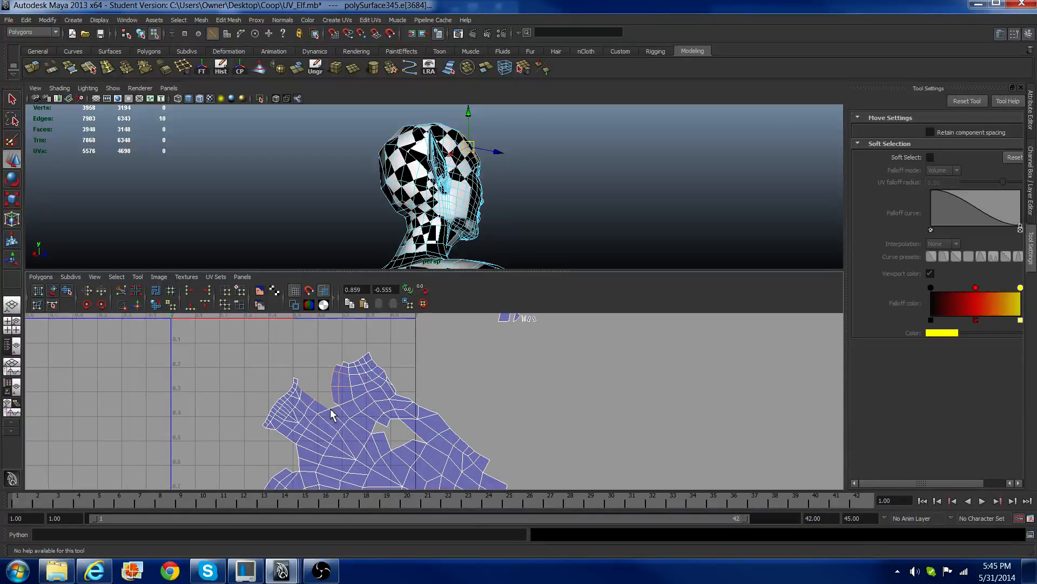
left_click(343, 364, "shift")
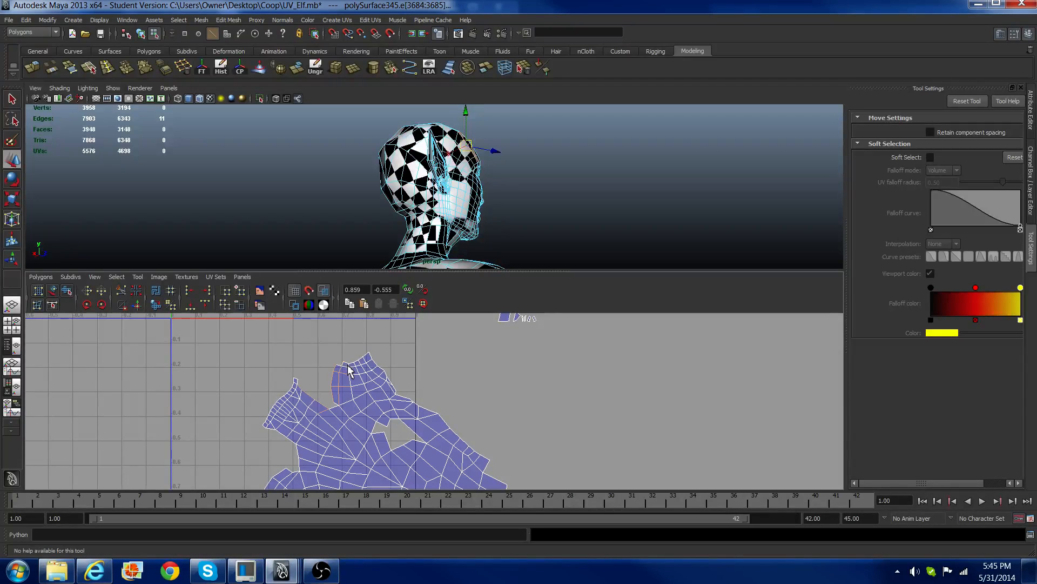
left_click(349, 365, "shift")
left_click(342, 369, "shift")
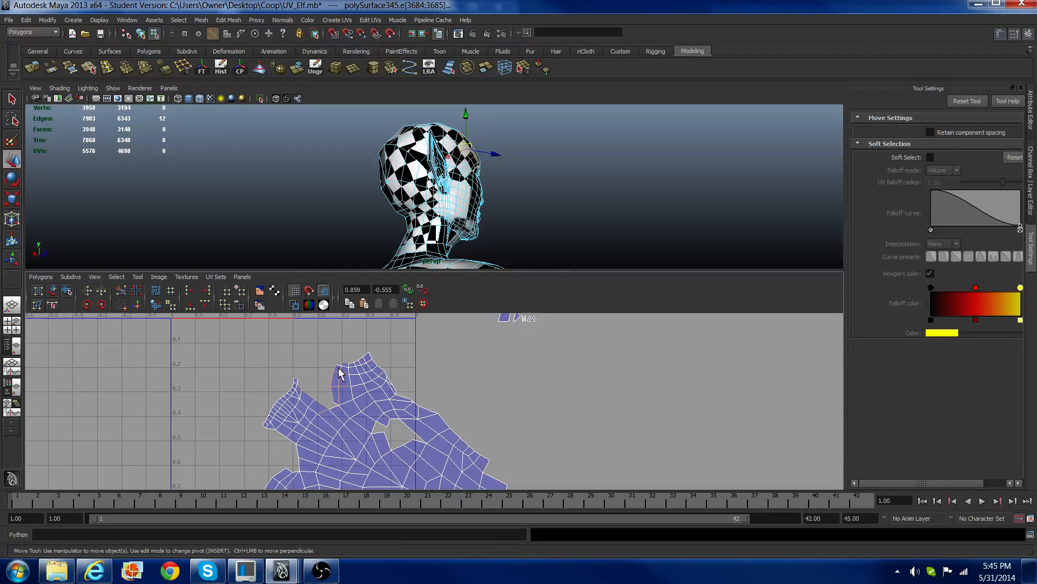
left_click(341, 369, "shift")
Step: Try to sew all the selected gap edges with Move and Sew, and undo it
left_click(137, 305)
scroll(332, 399, "down", 2)
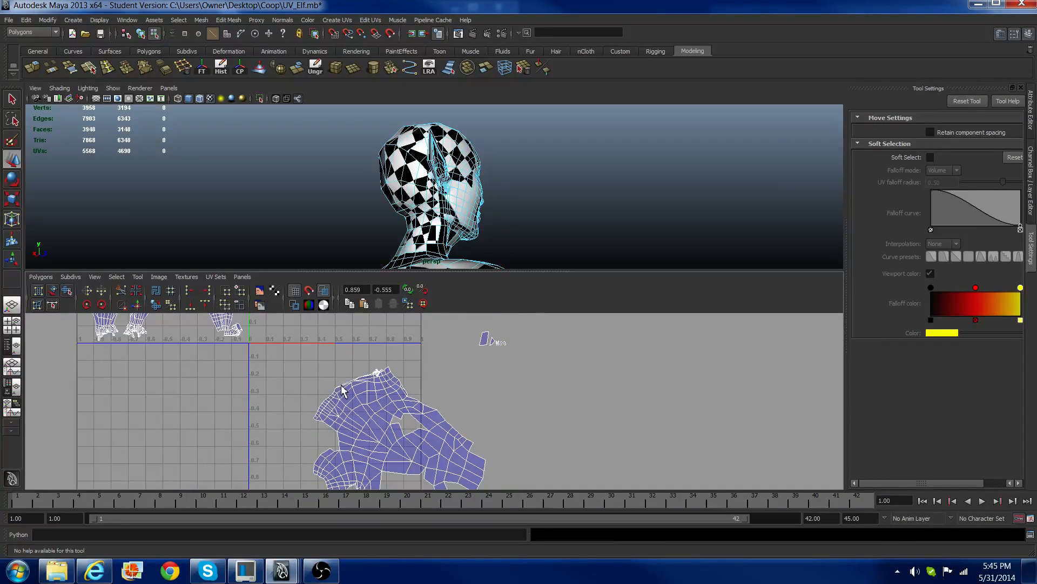
key("ctrl+z")
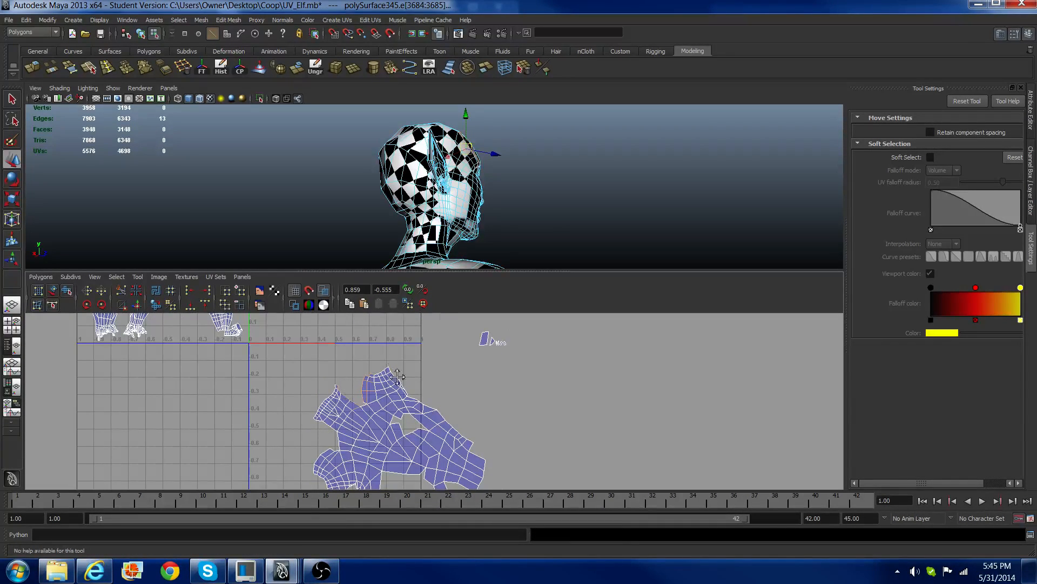
Step: Deselect the matching edges on the other shells and close the gap between the upper lobes with Move and Sew
middle_click_drag(389, 356, 457, 442, "alt")
scroll(421, 406, "down", 3)
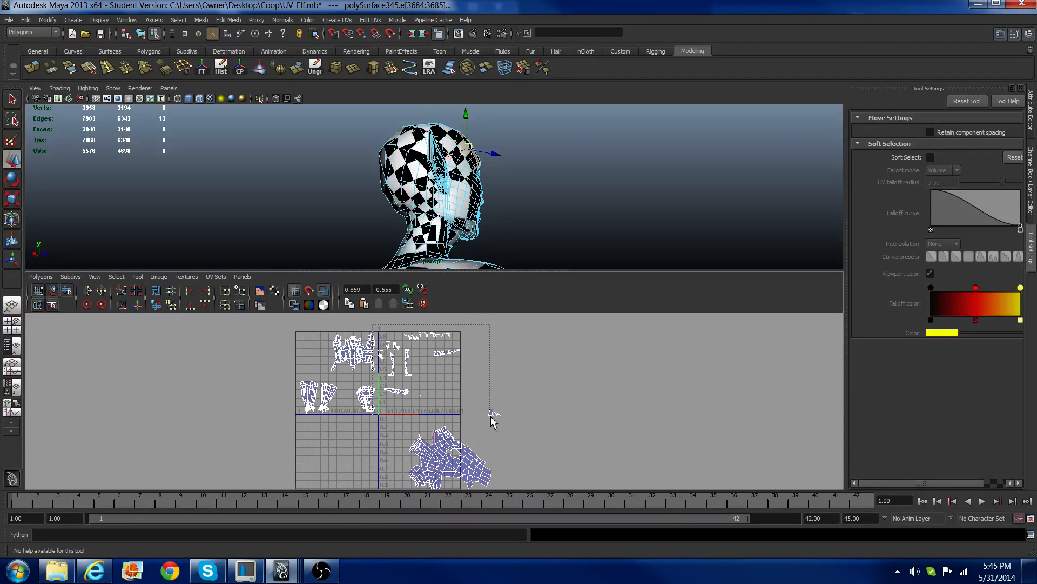
left_click_drag(490, 417, 491, 417)
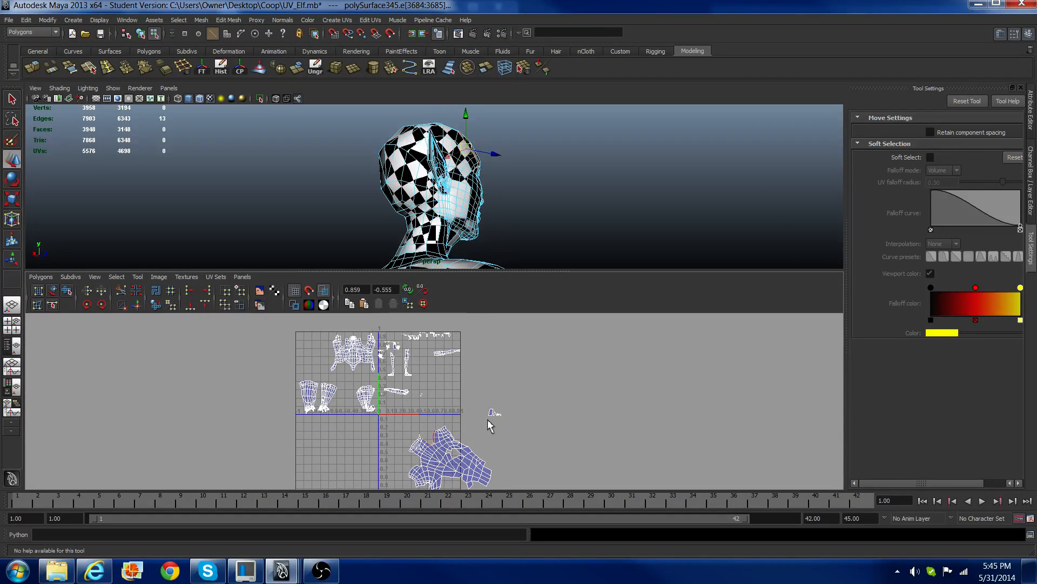
left_click(140, 305)
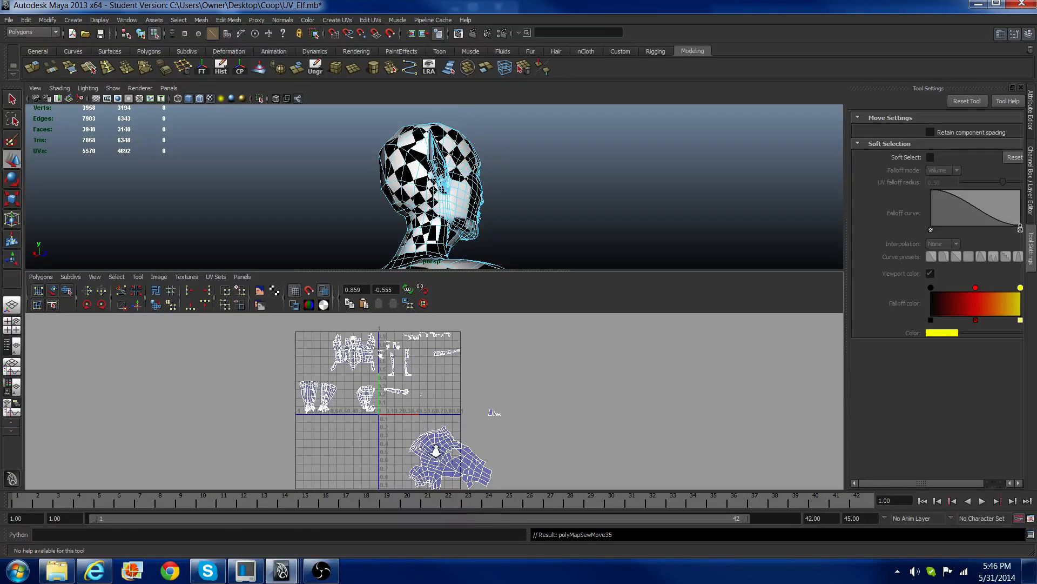
Step: Select the UVs of the joined upper lobes of the head shell and unfold them
scroll(436, 451, "up", 4)
middle_click_drag(437, 462, 448, 404, "alt")
right_click_drag(448, 404, 465, 404)
left_click_drag(395, 378, 474, 426)
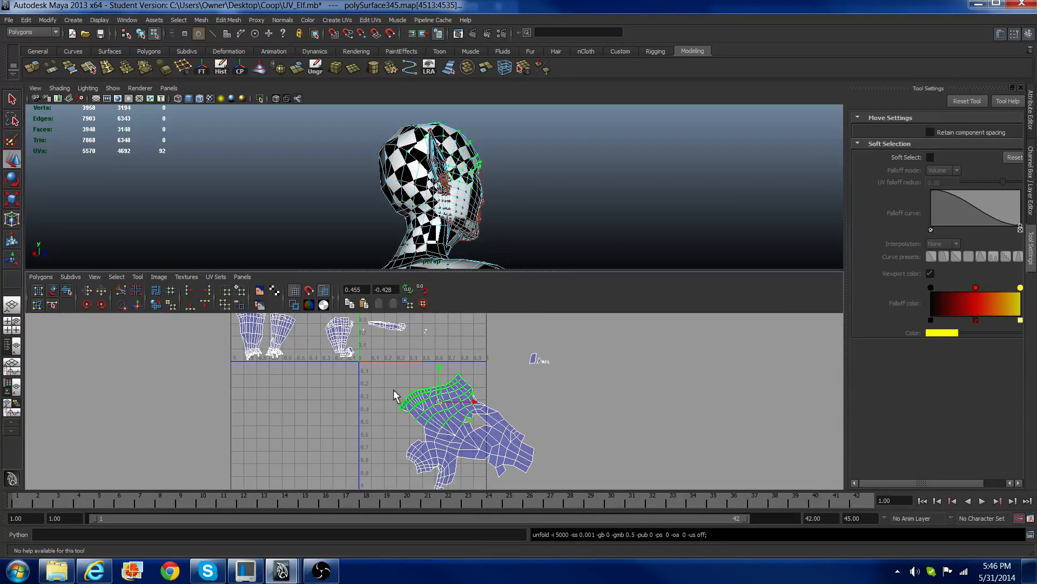
scroll(421, 415, "up", 4)
scroll(417, 415, "down", 3)
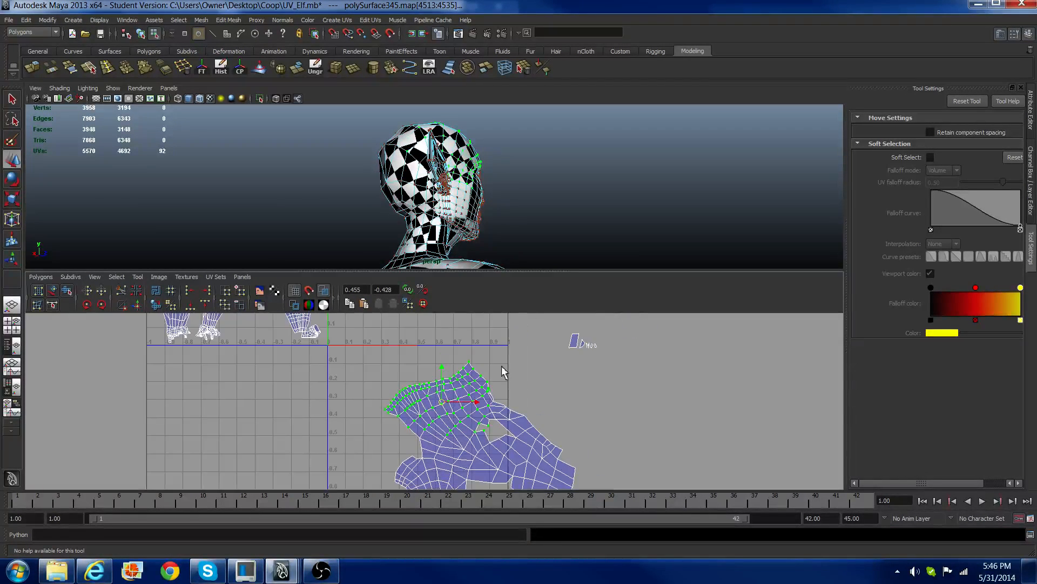
Step: Sew the small four-sided shell into the notch at the head shell's right end with Move and Sew
right_click_drag(413, 421, 410, 397)
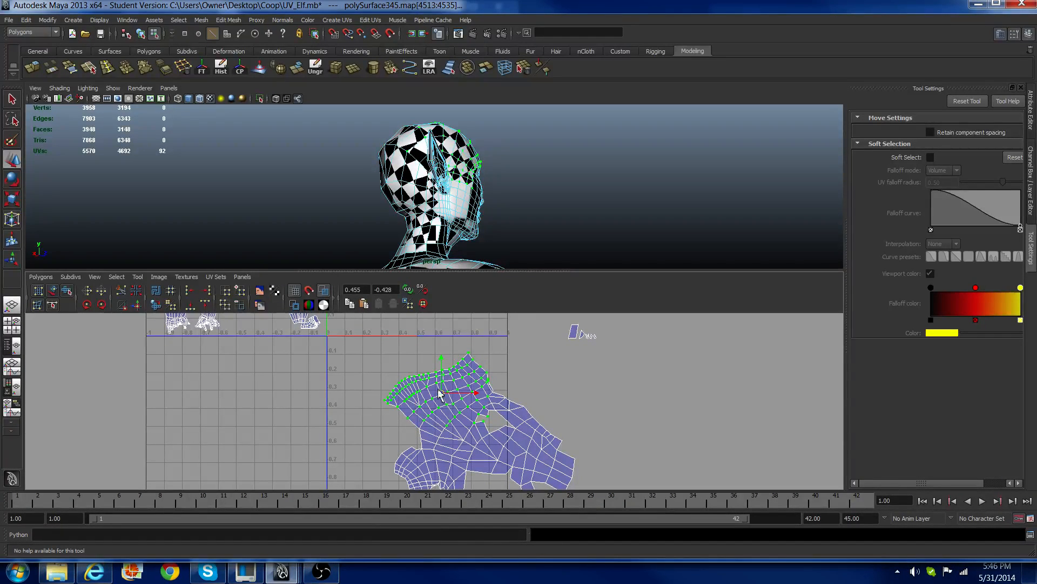
mouse_move(564, 323)
left_mouse_down()
mouse_move(579, 342)
mouse_move(565, 330)
left_mouse_up()
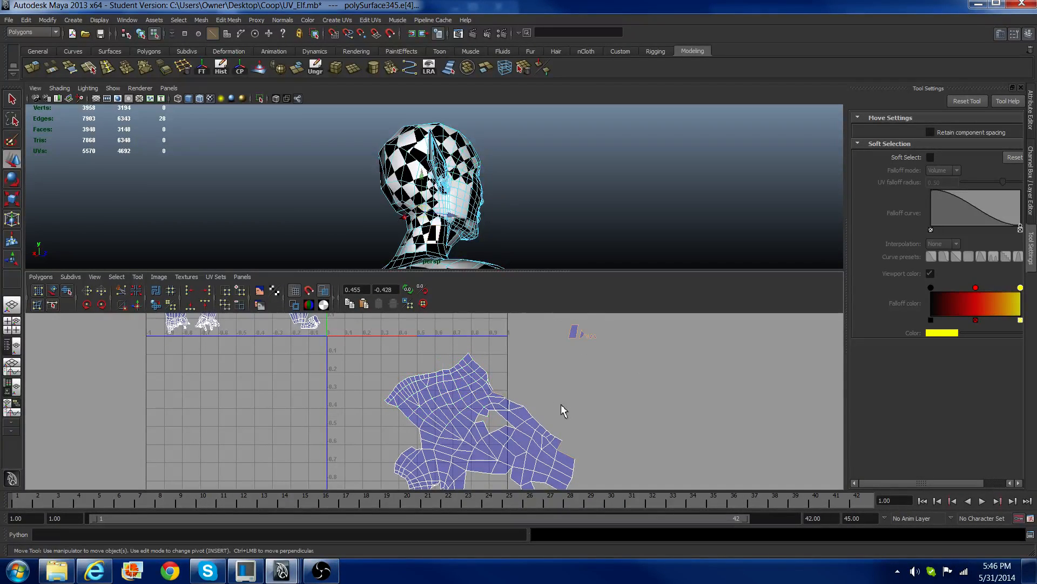
middle_click_drag(560, 409, 591, 366, "alt")
left_click_drag(601, 426, 602, 428)
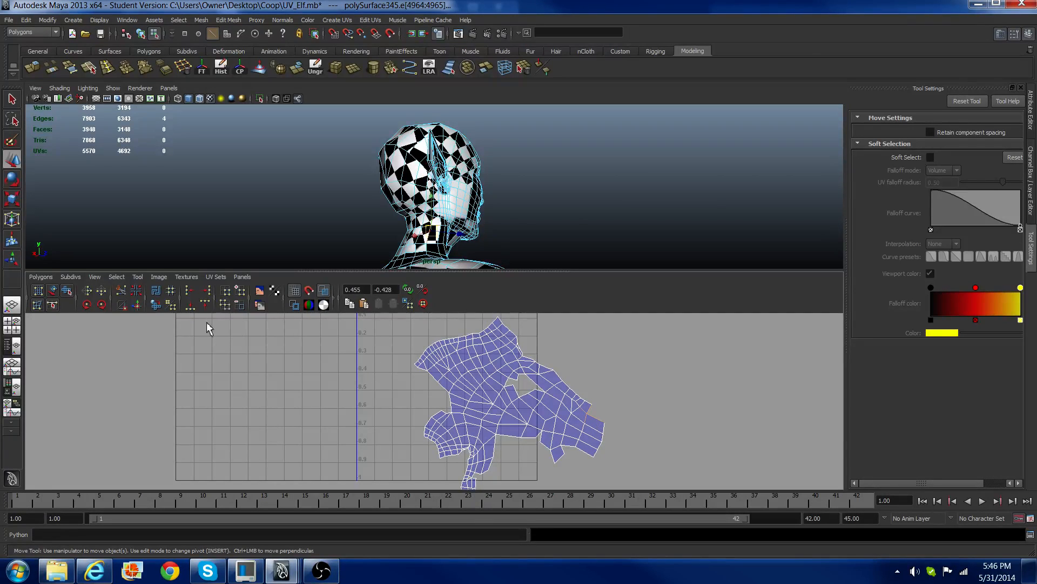
left_click(136, 305)
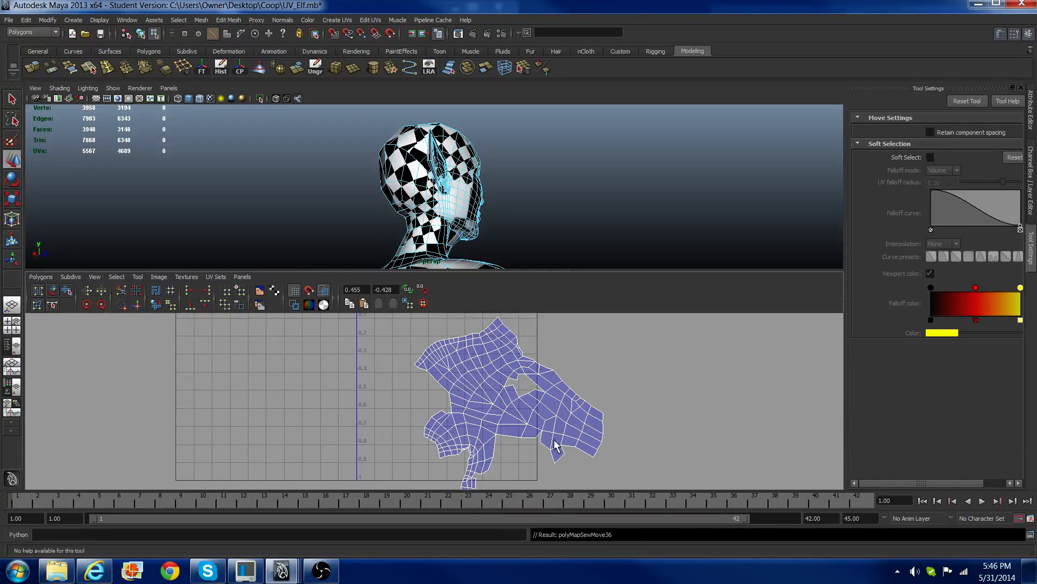
Step: Move the tiny leftover shells beside the head shell's lower right end and scale them up uniformly
right_click_drag(547, 425, 565, 344, "alt")
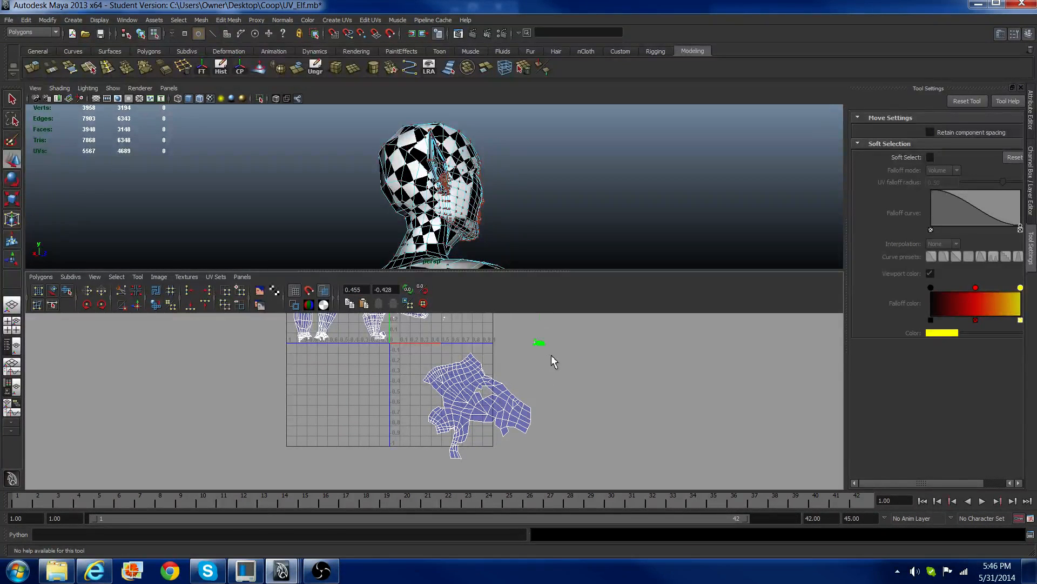
left_click_drag(551, 354, 530, 338)
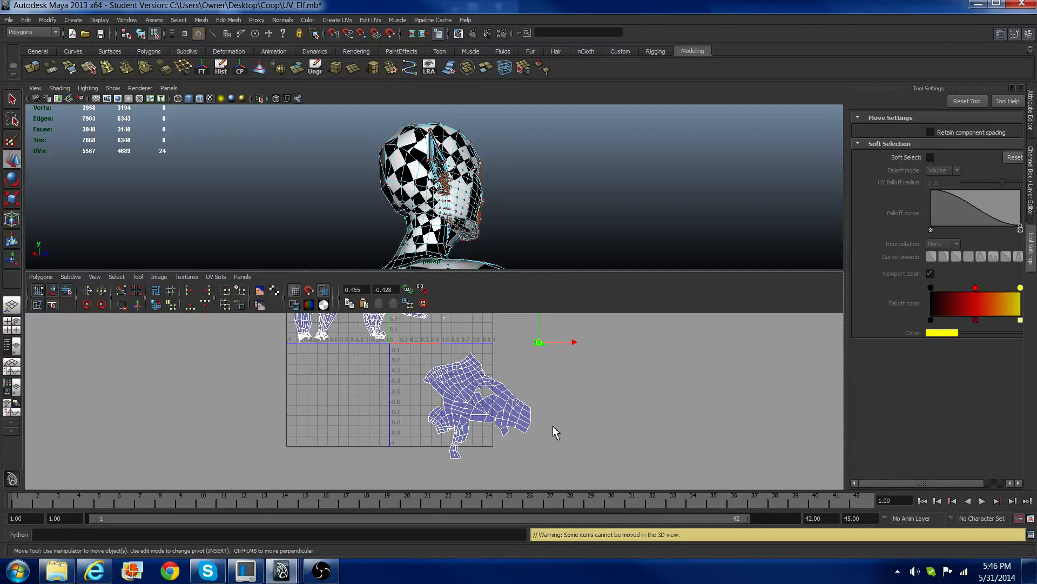
left_click_drag(553, 425, 555, 428)
key("r")
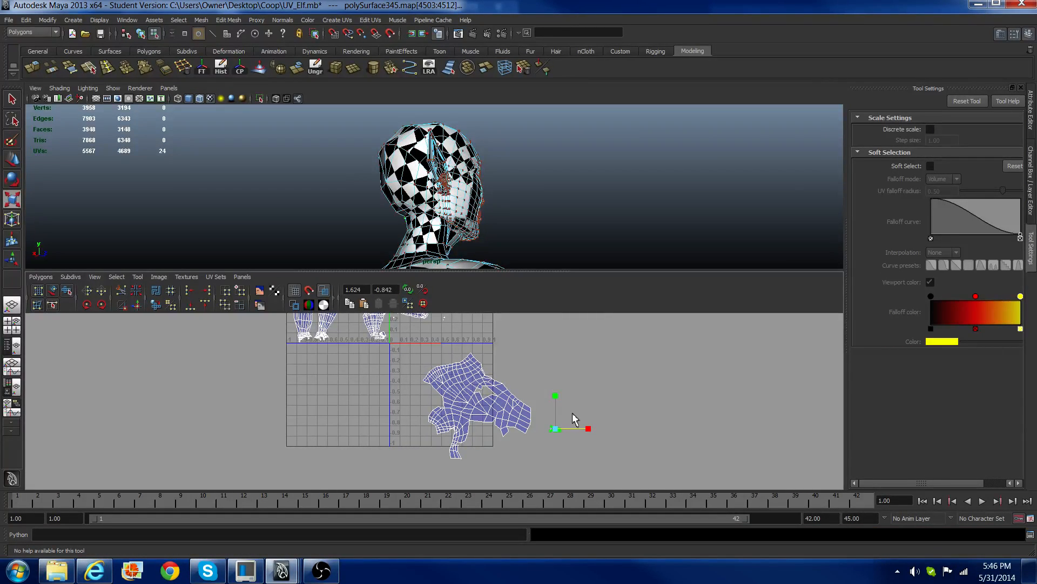
key("ctrl+z")
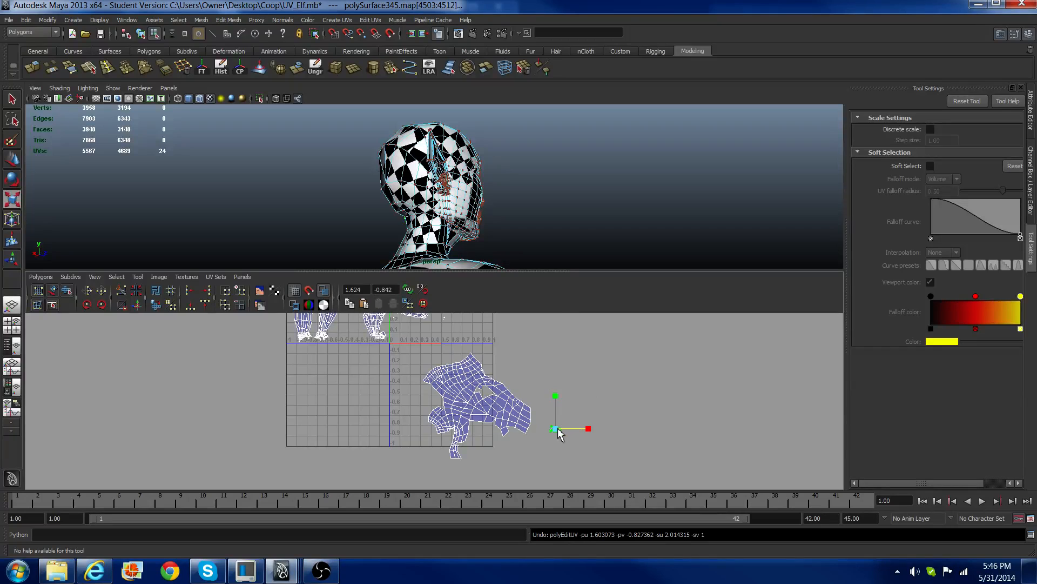
left_click_drag(559, 434, 649, 364)
key("ctrl+z")
key("ctrl+z")
Step: Select the edges of the triangular leftover shell and attach it to the narrow strip at the head shell's lower end with Move and Sew
scroll(600, 406, "up", 4)
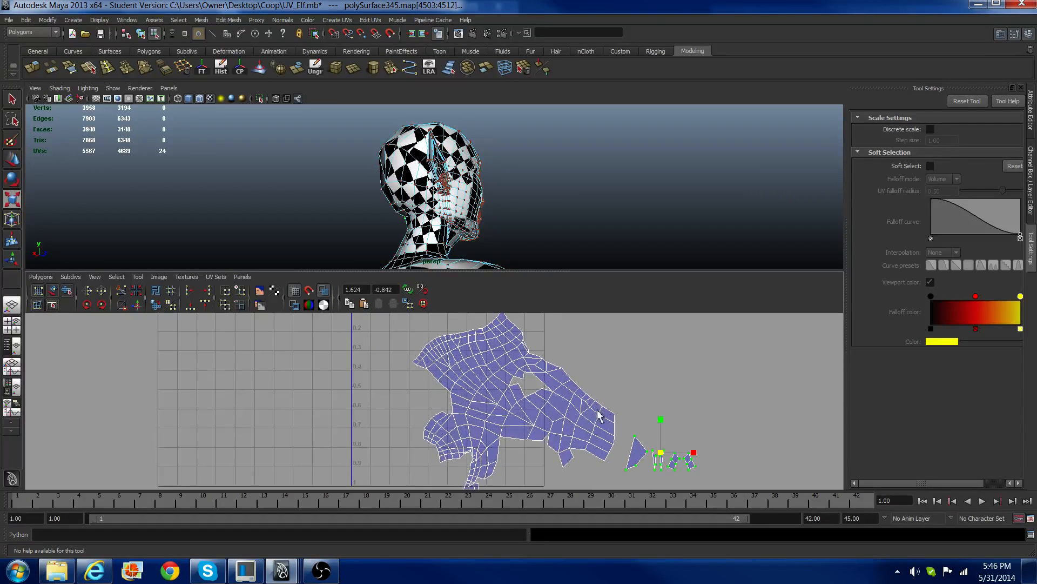
right_click(568, 432)
right_click_drag(568, 427, 569, 424)
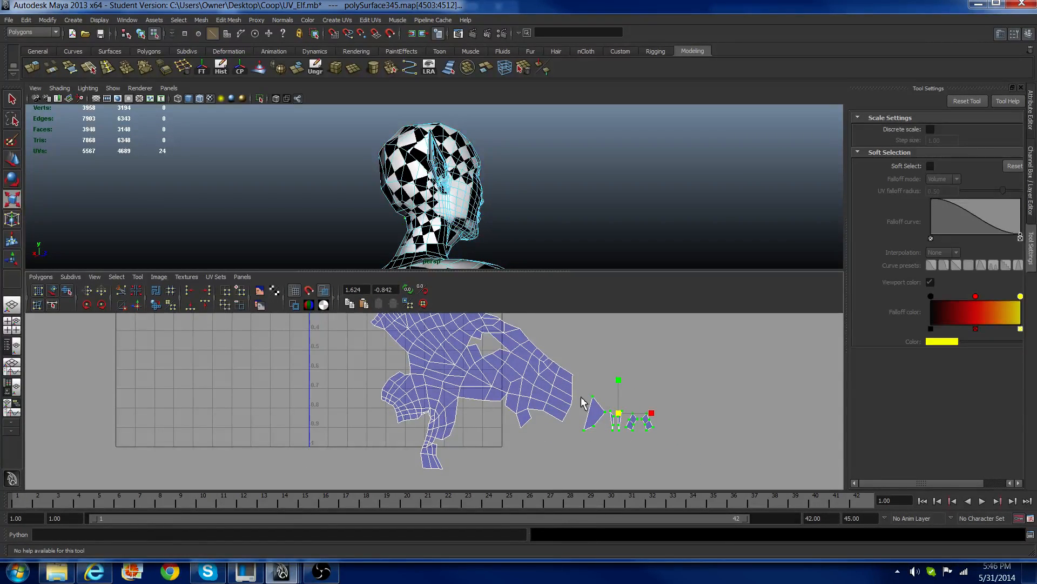
left_click_drag(601, 439, 602, 438)
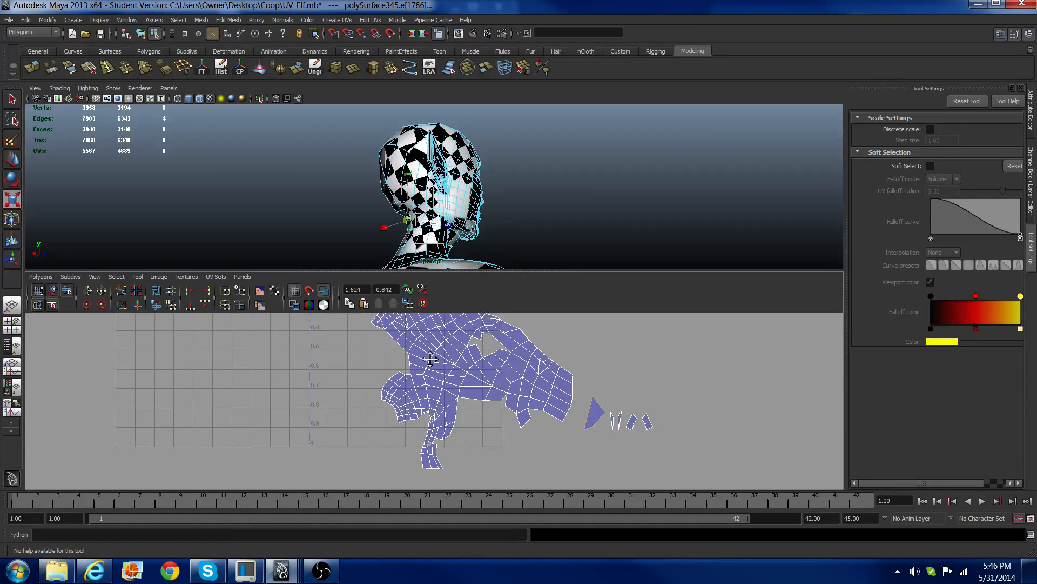
middle_click_drag(431, 358, 504, 322, "alt")
right_click_drag(514, 411, 568, 412, "alt")
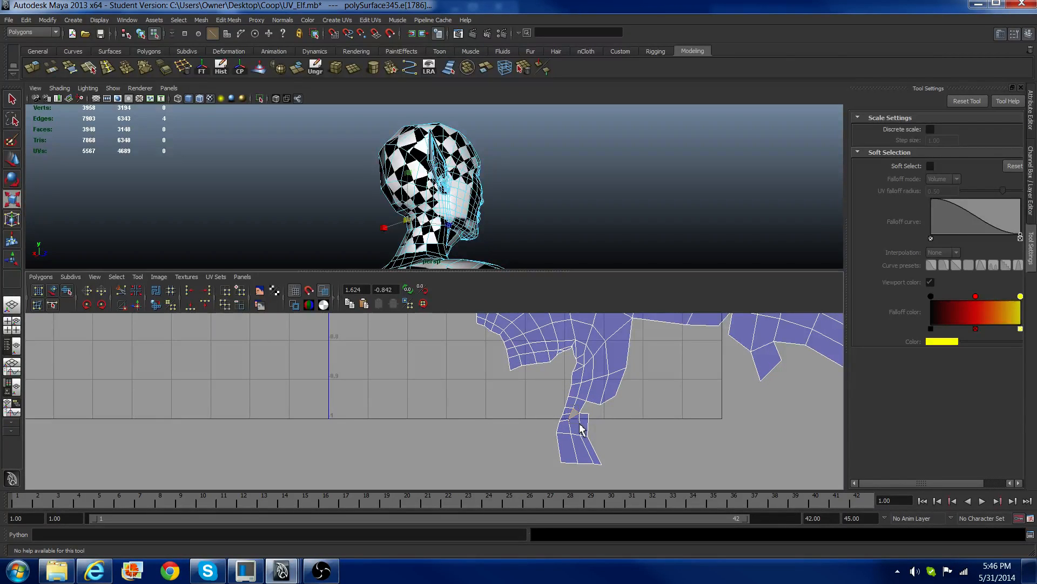
left_click(144, 304)
Step: Select the UVs around the newly sewn triangle on the head shell's narrow lower strip and unfold them
right_click_drag(533, 401, 535, 374)
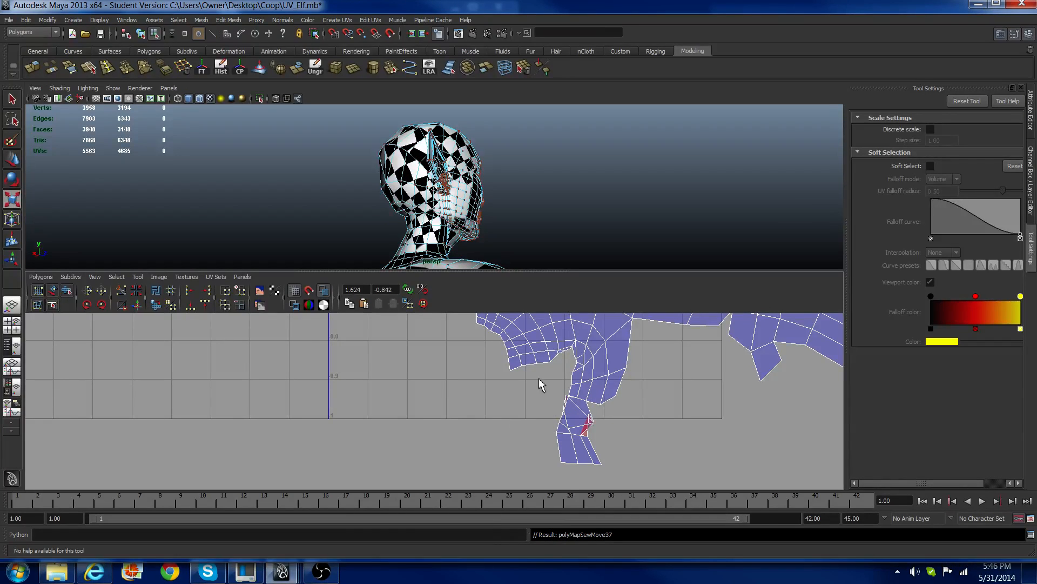
left_click_drag(530, 366, 559, 391)
left_click_drag(642, 477, 643, 477)
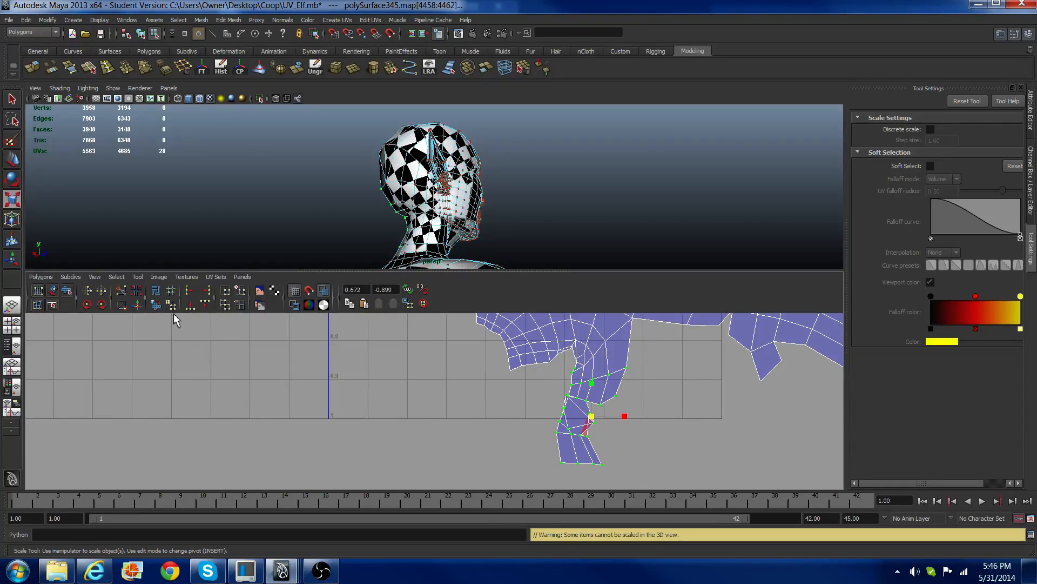
left_click(155, 304)
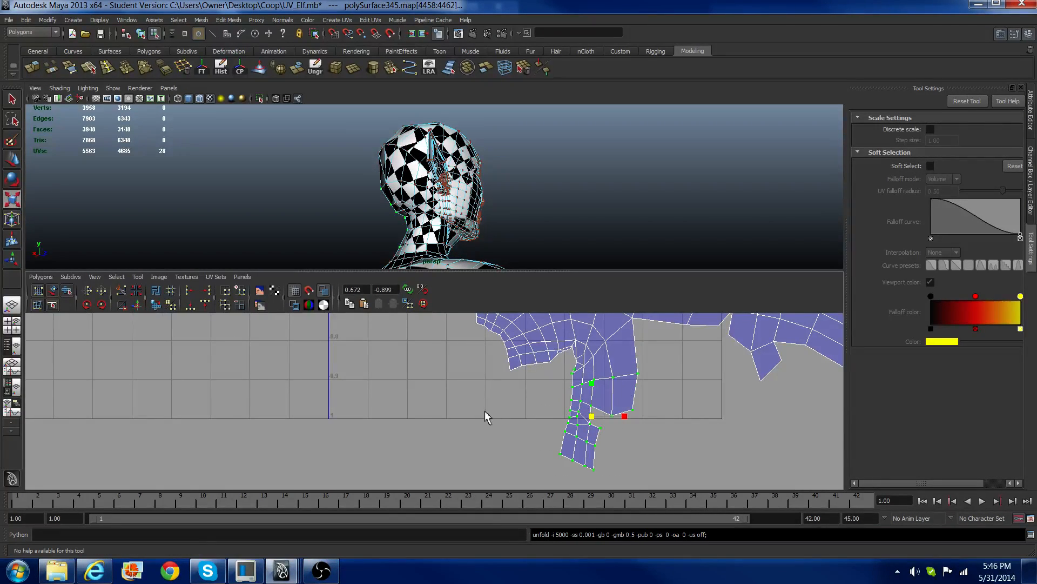
Step: Select the first thin sliver's matching edges in the notch above the narrow strip, deselect the extra edge, and attach the sliver with Move and Sew
scroll(494, 412, "down", 5)
right_click_drag(659, 403, 651, 380)
left_click_drag(651, 368, 661, 398)
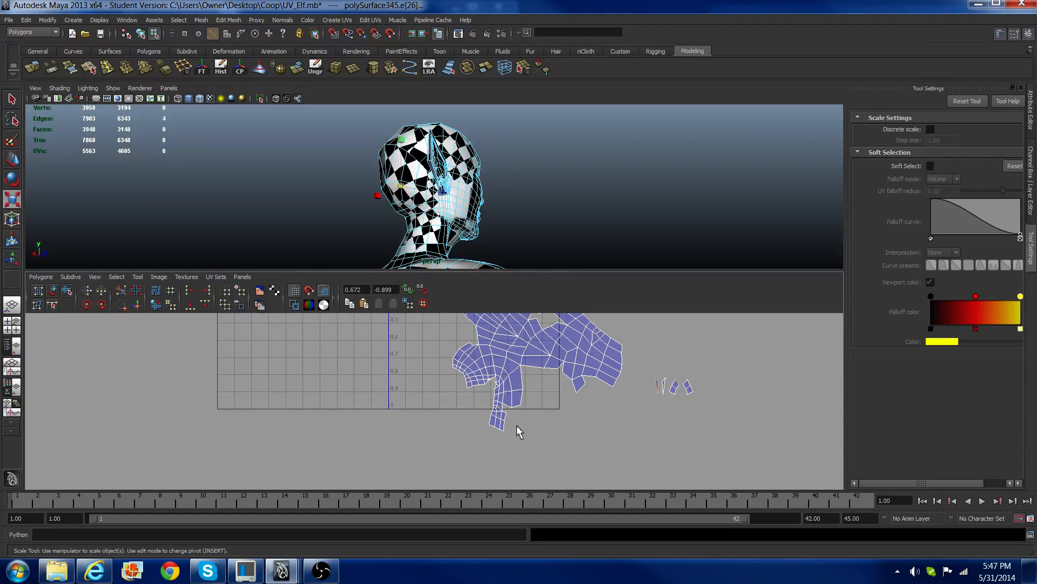
scroll(433, 339, "up", 6)
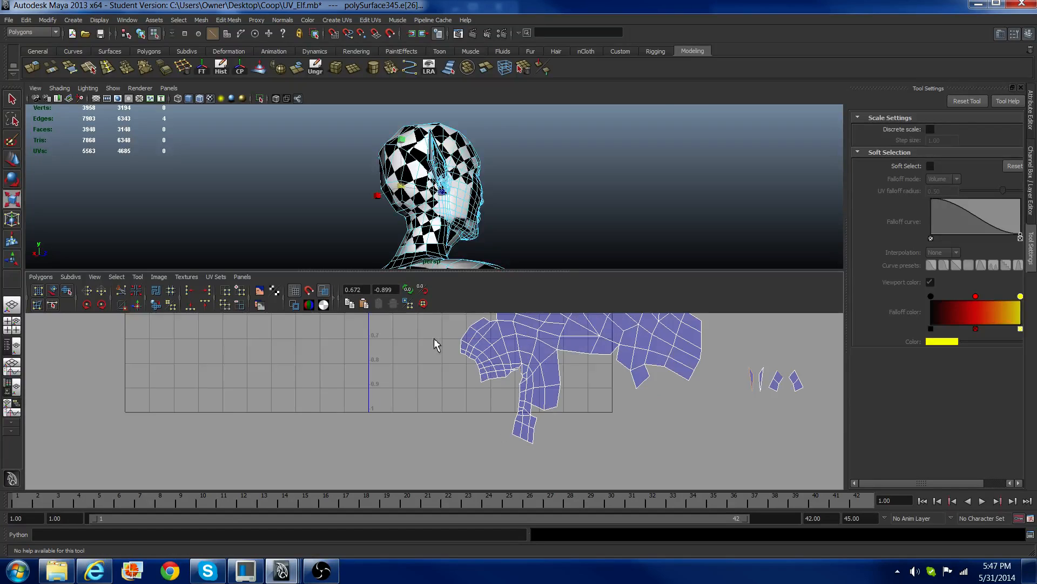
middle_click_drag(523, 361, 454, 397, "alt")
scroll(454, 403, "up", 3)
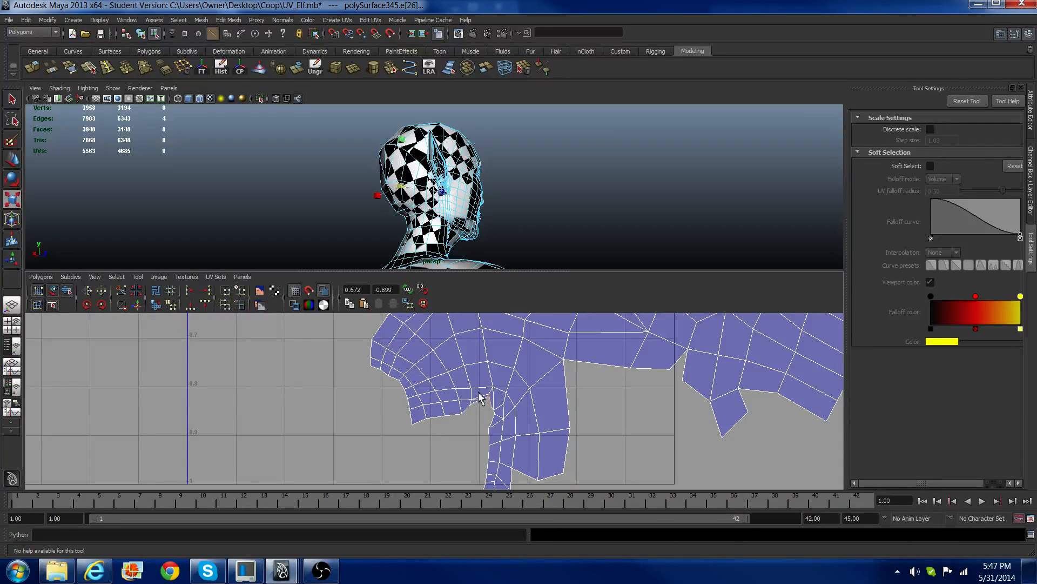
left_click_drag(484, 393, 494, 398)
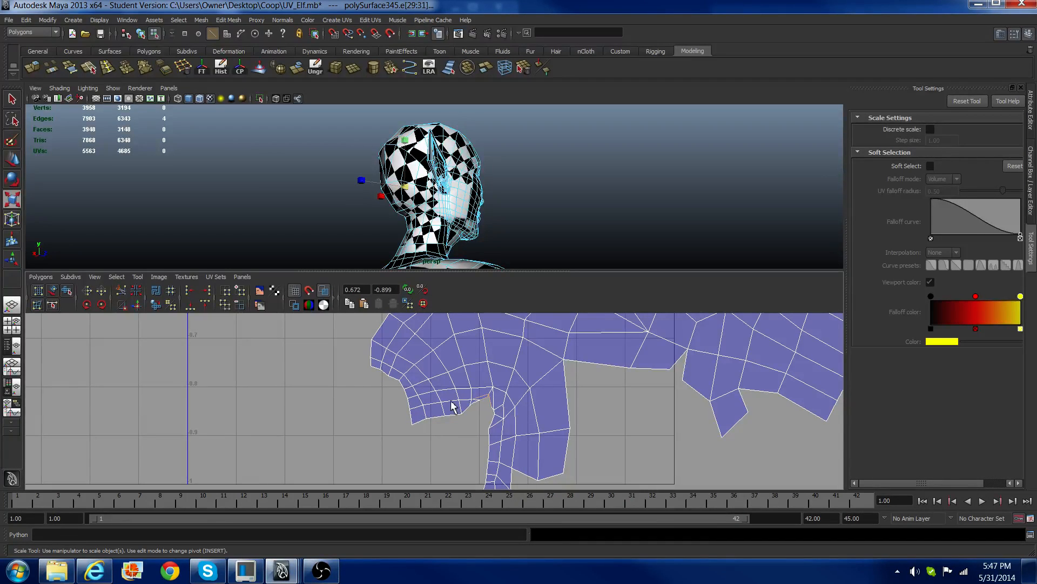
scroll(463, 406, "down", 5)
scroll(486, 410, "up", 1)
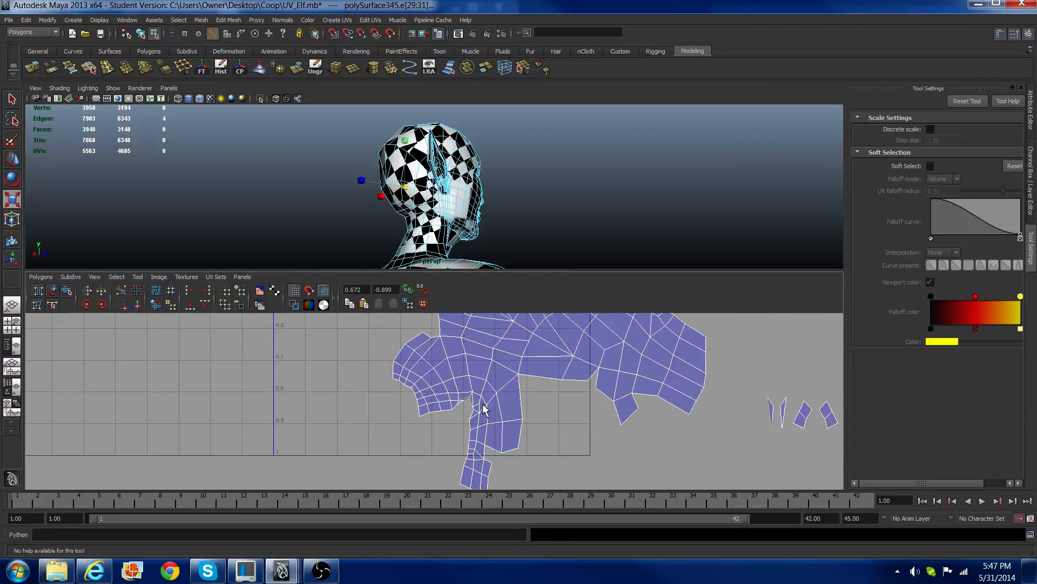
scroll(482, 403, "up", 4)
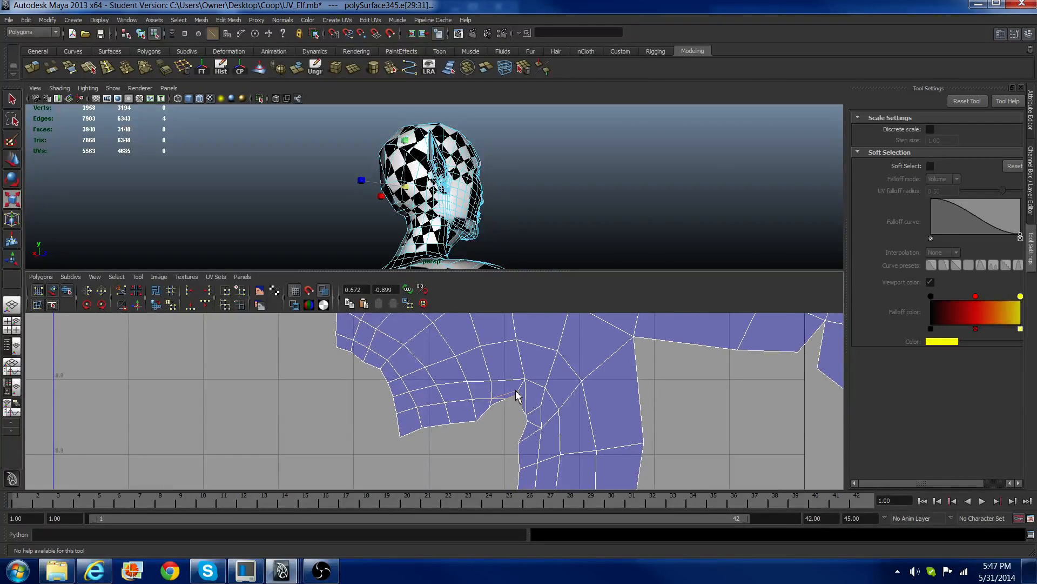
left_click(526, 394, "ctrl")
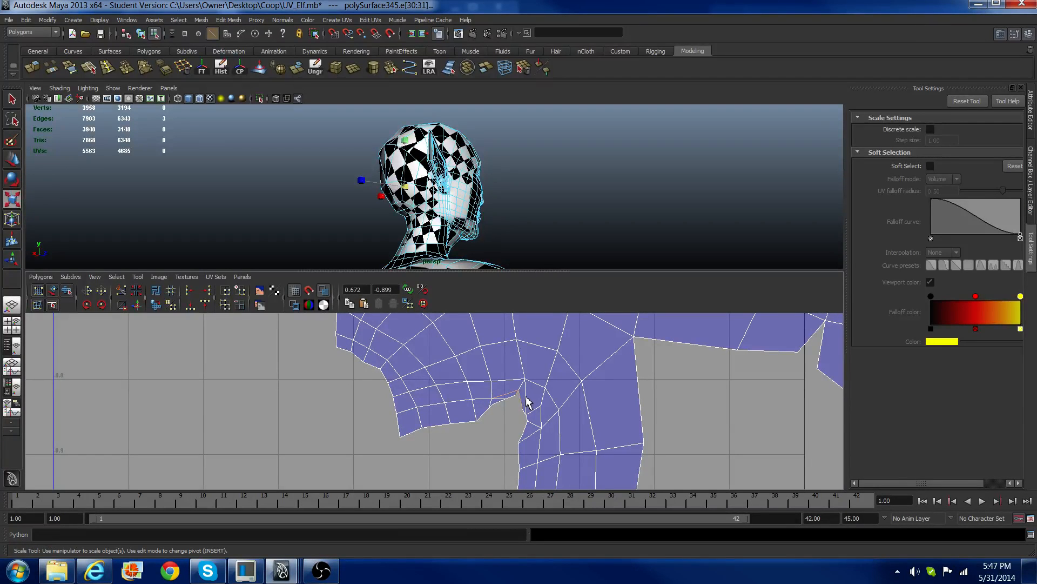
scroll(514, 413, "down", 4)
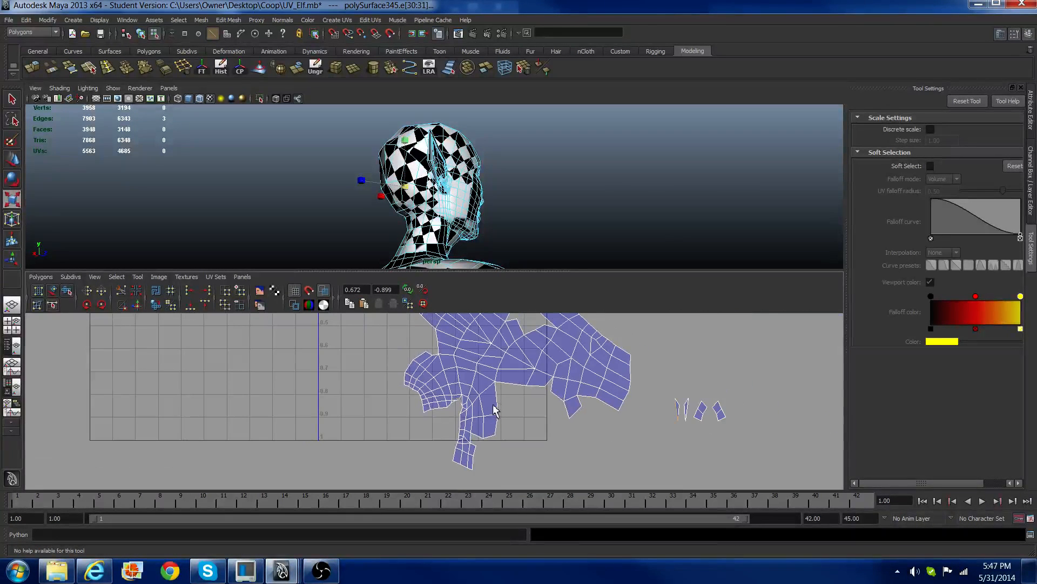
left_click(139, 307)
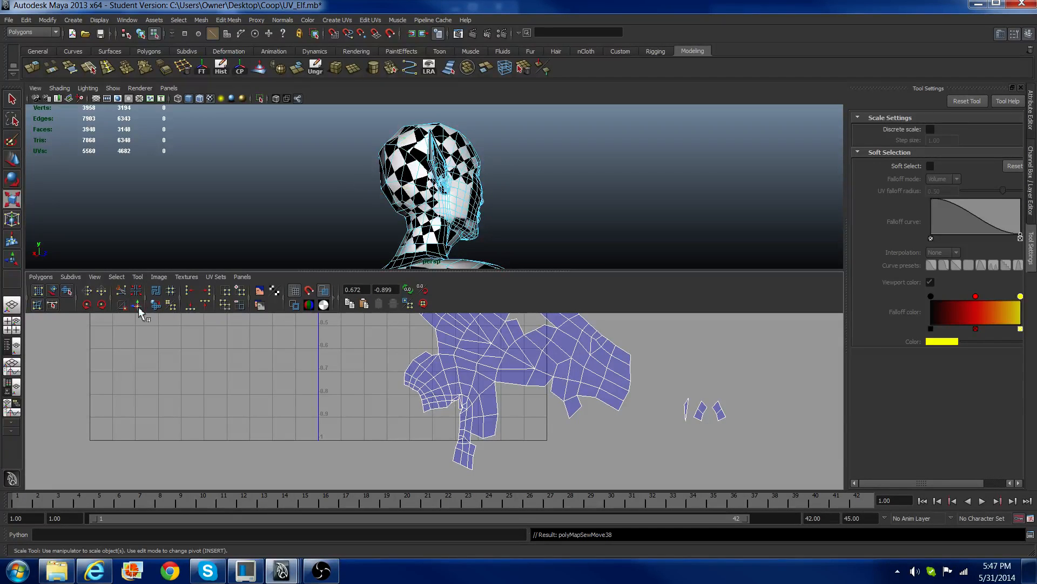
Step: Select the UVs around the sliver sewn into the notch above the narrow strip and unfold them
right_click_drag(278, 373, 358, 385, "alt")
right_click_drag(497, 383, 509, 383)
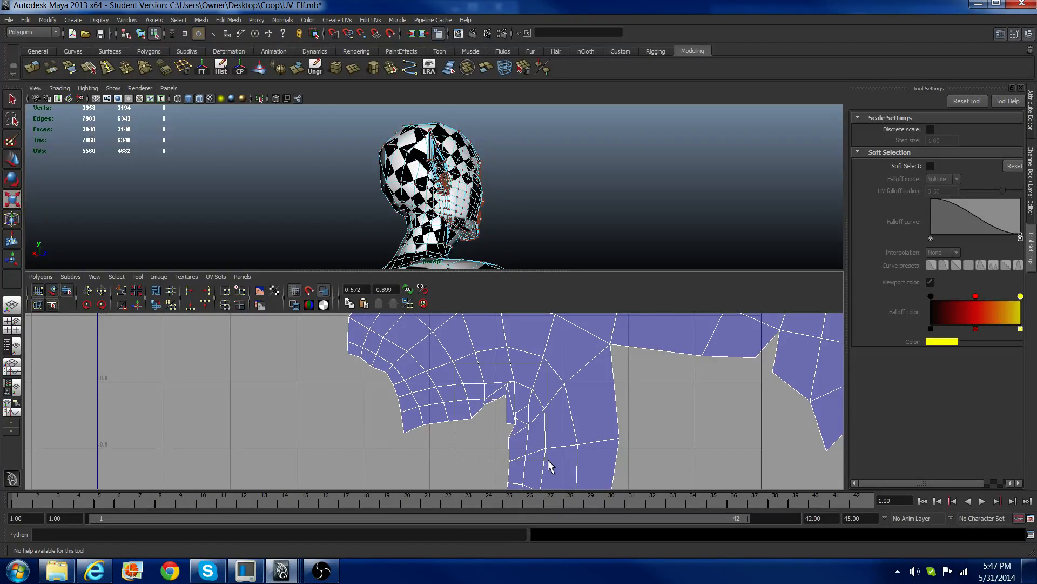
left_click_drag(457, 374, 563, 463)
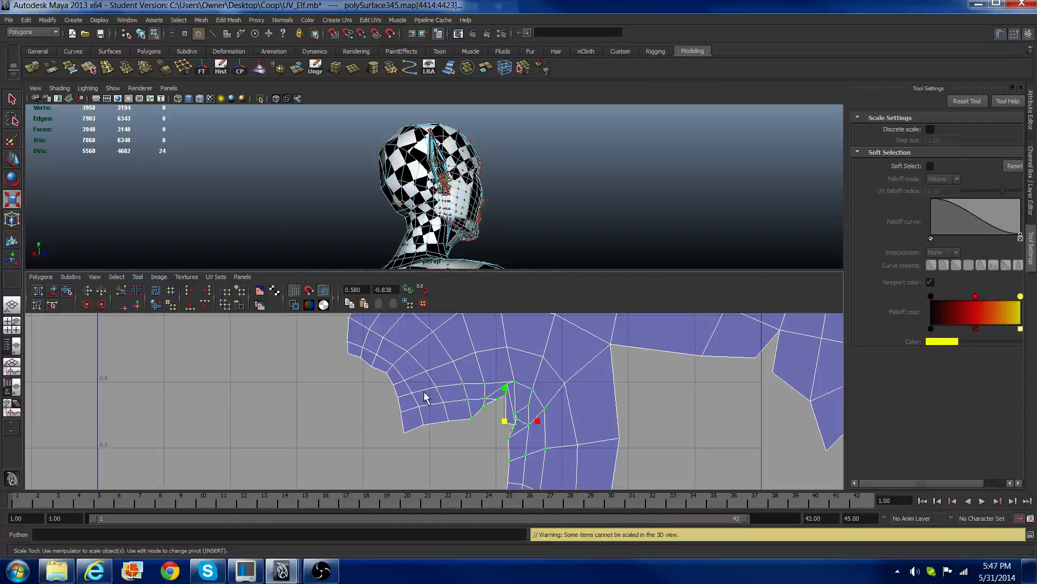
left_click(154, 308)
Step: Attach the remaining thin sliver to its matching edges beside the head shell's upper peak with Move and Sew
scroll(496, 425, "down", 12)
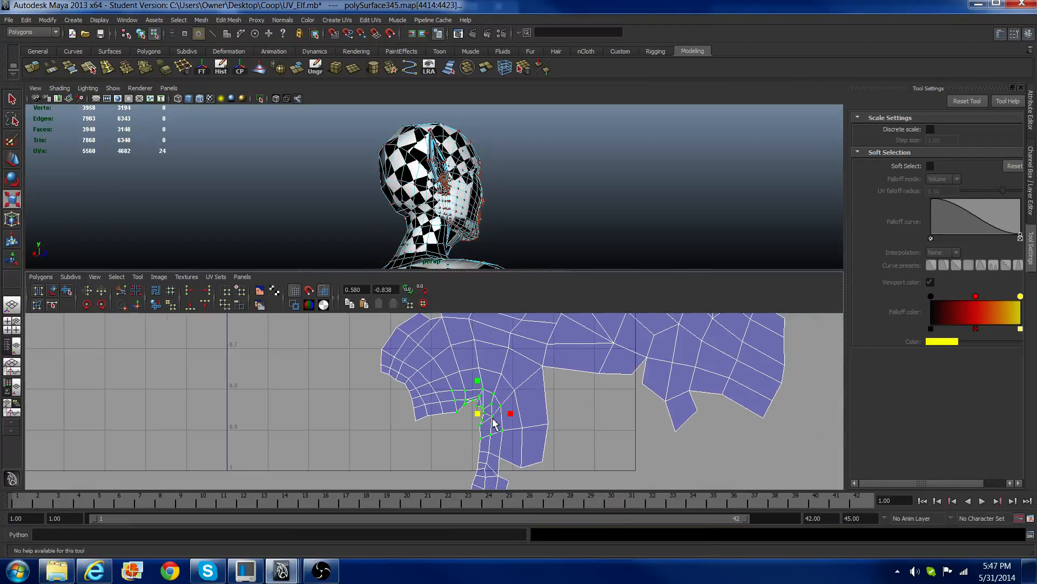
right_click_drag(591, 413, 591, 381)
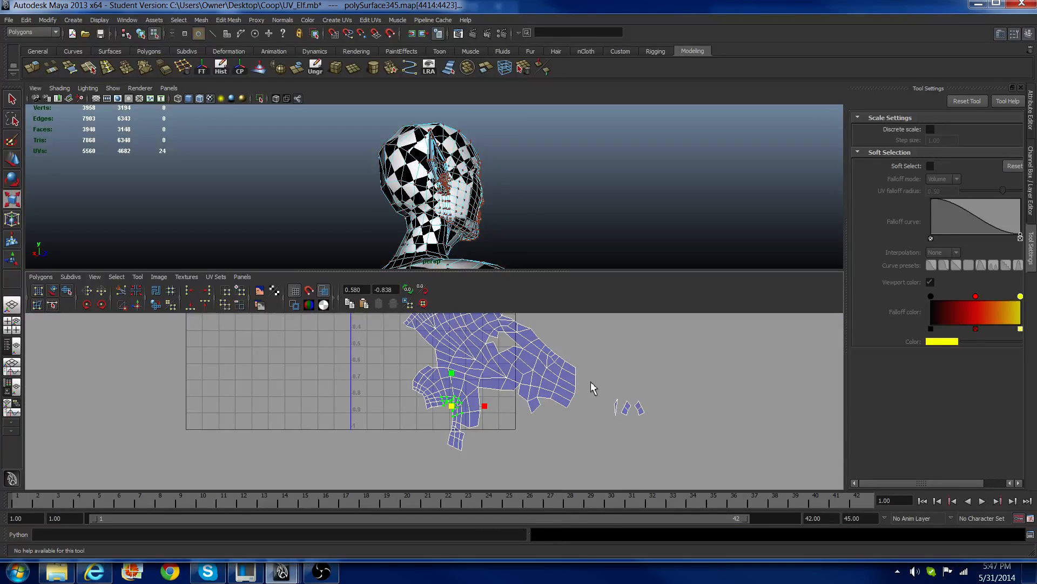
left_click_drag(590, 382, 622, 437)
scroll(467, 378, "up", 5)
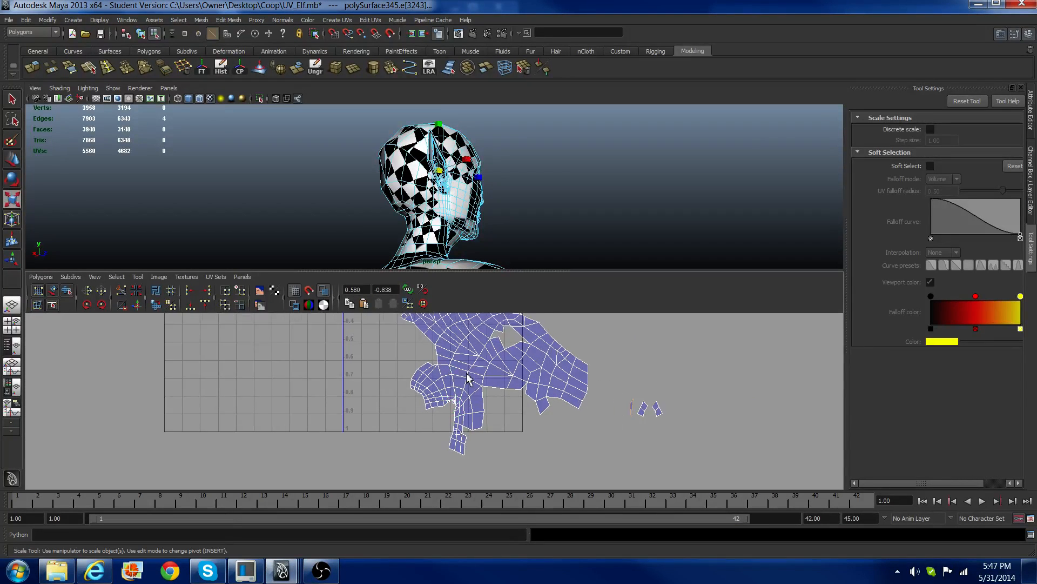
middle_click_drag(458, 379, 417, 476, "alt")
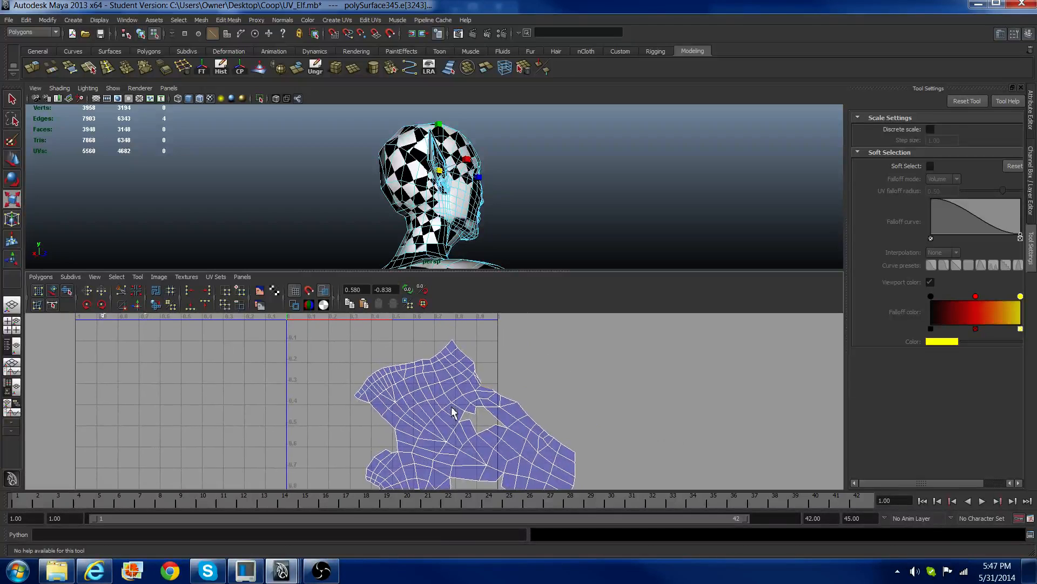
scroll(453, 409, "up", 5)
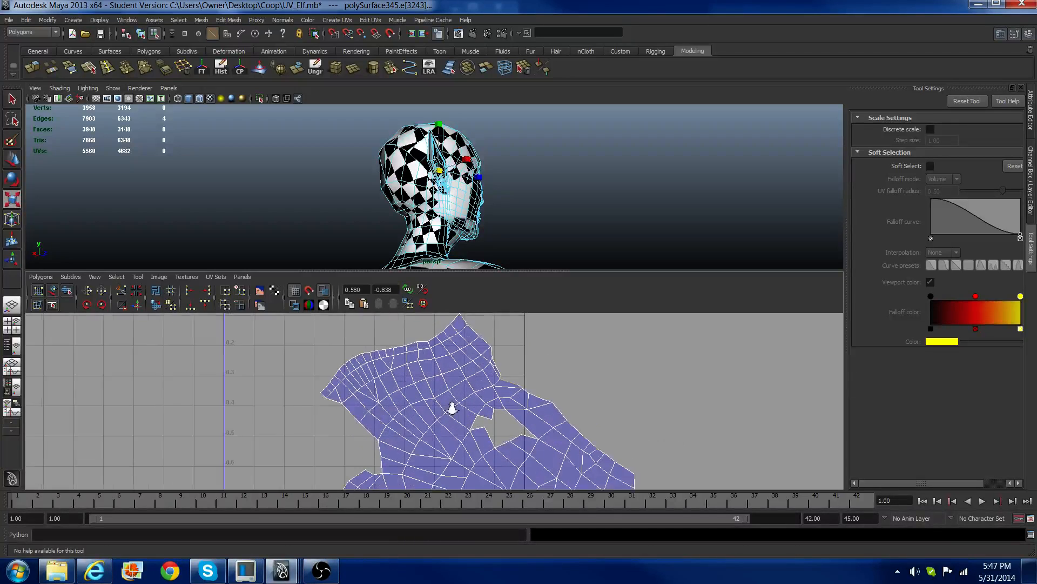
left_click(519, 384)
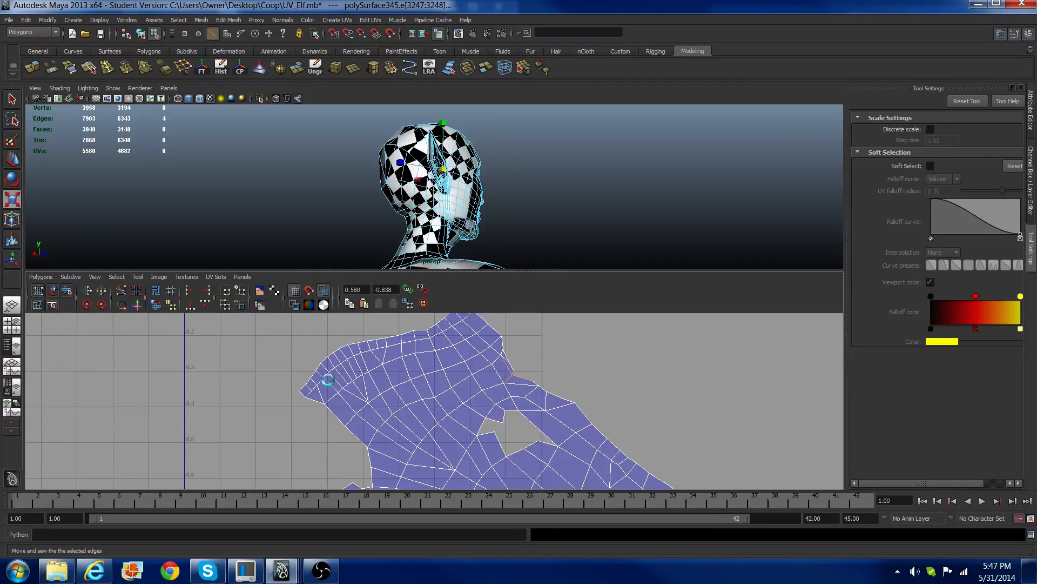
Step: Select the edges of the first small four-sided leftover shell and sew it to its matching edge below the notch with Move and Sew
scroll(496, 380, "down", 5)
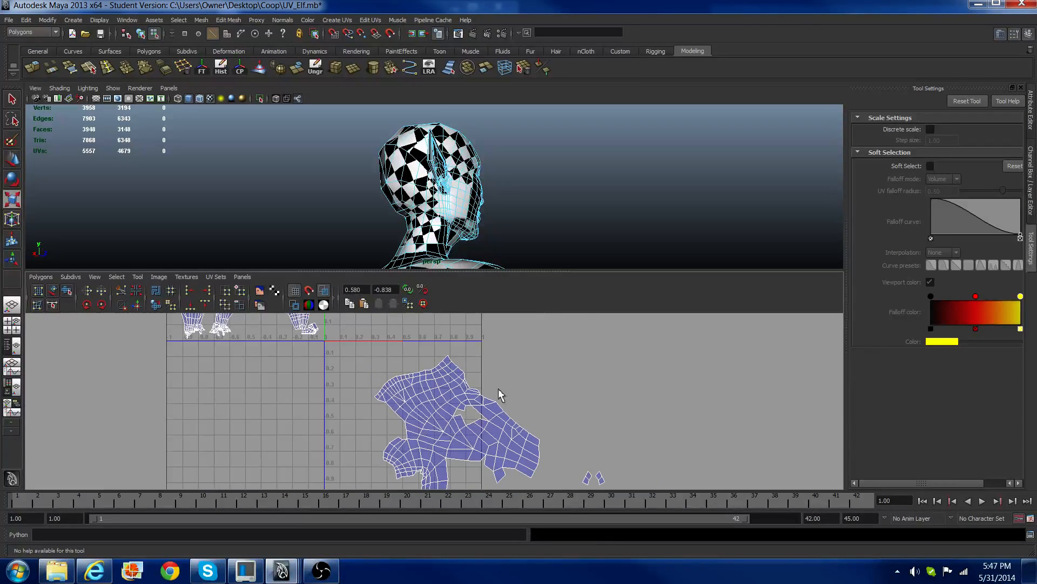
right_click_drag(528, 419, 542, 398)
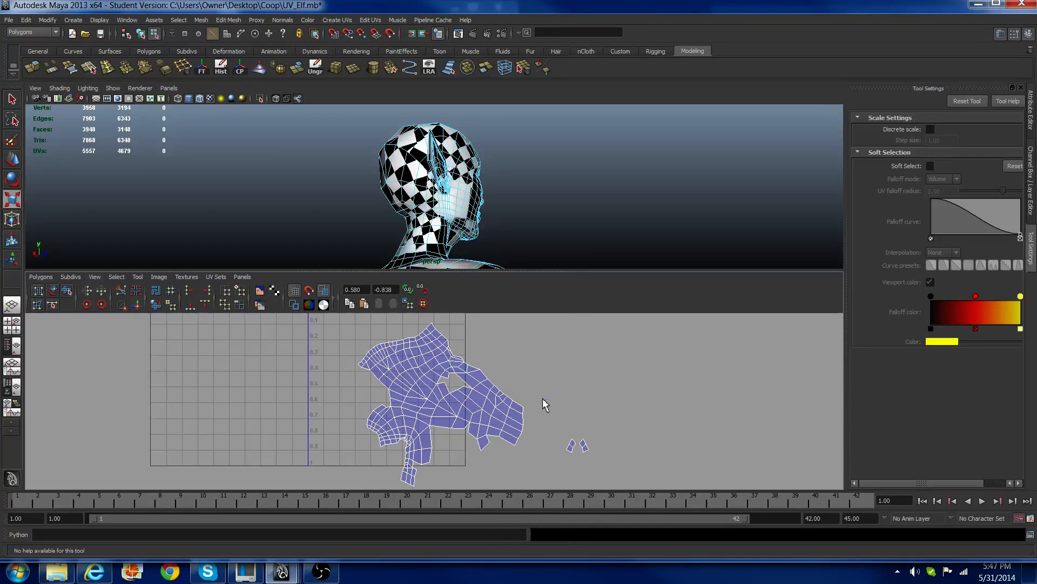
left_click_drag(552, 410, 577, 460)
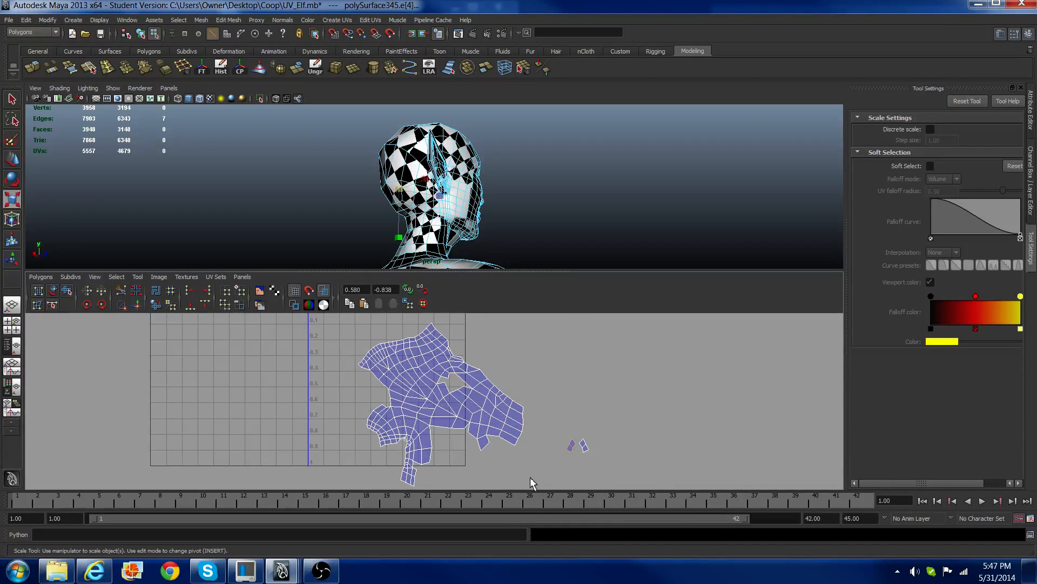
scroll(414, 464, "up", 5)
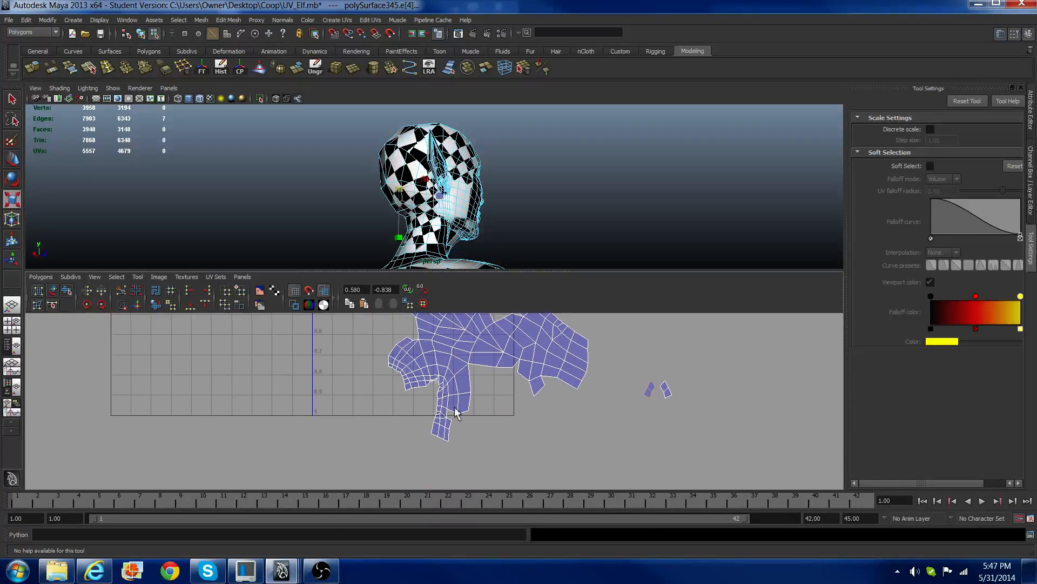
scroll(470, 432, "up", 4)
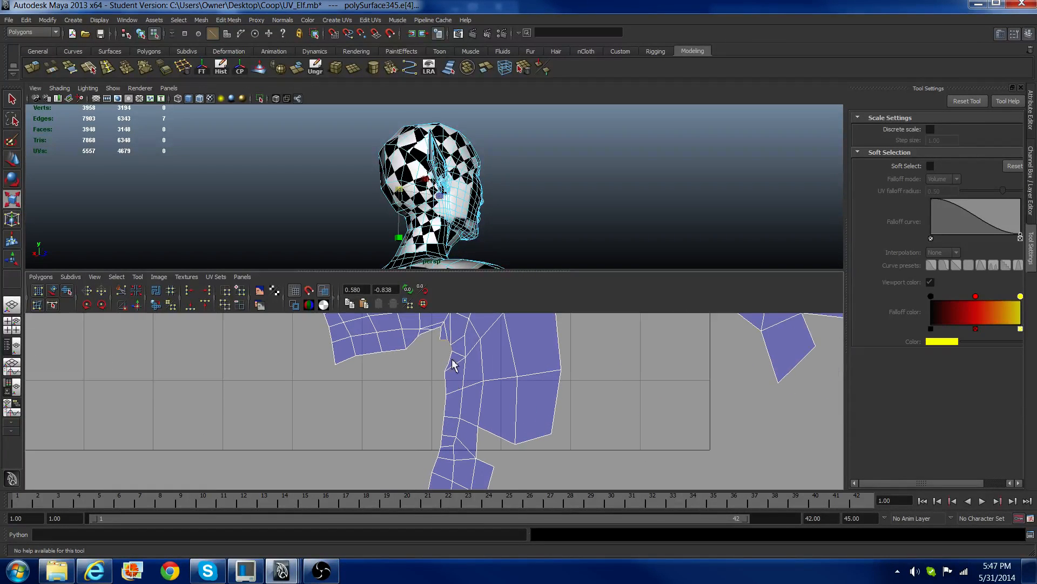
left_click(454, 351)
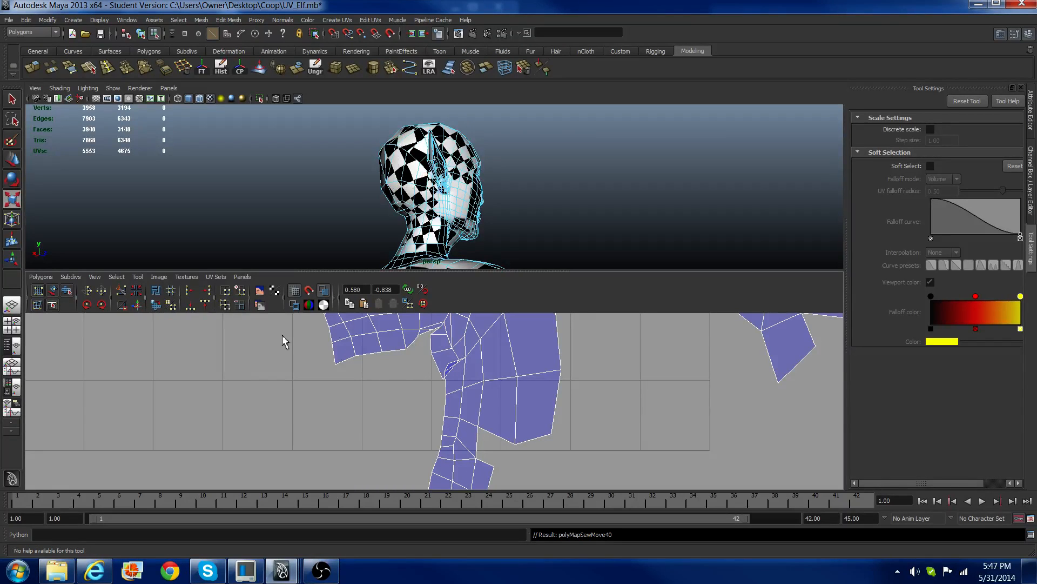
Step: Select the UVs from the notch down along the narrow strip, including the newly sewn four-sided piece, and unfold them
right_click_drag(452, 354, 478, 355)
scroll(458, 358, "down", 4)
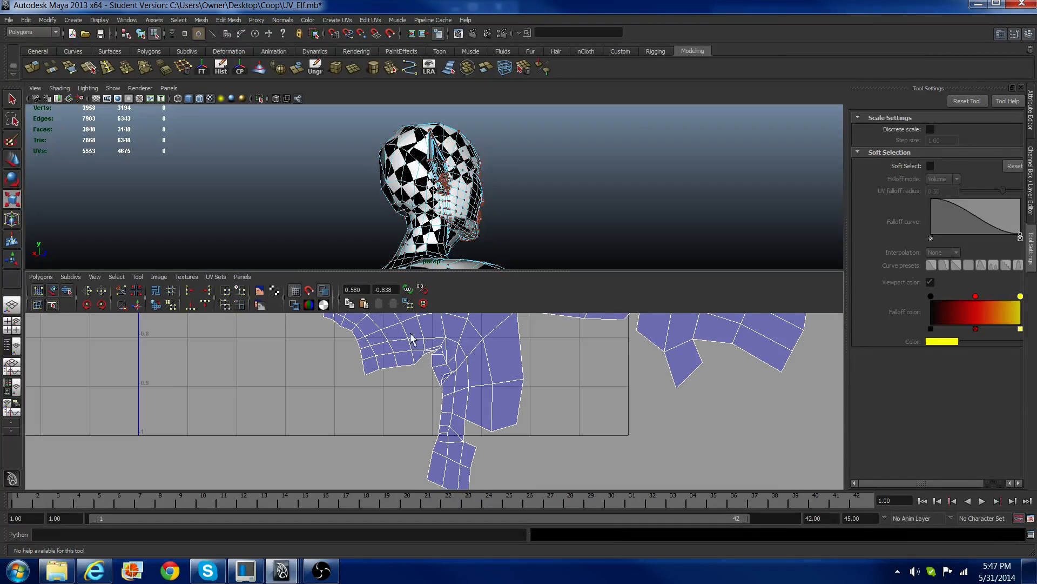
left_click_drag(506, 452, 504, 447)
left_click(157, 306)
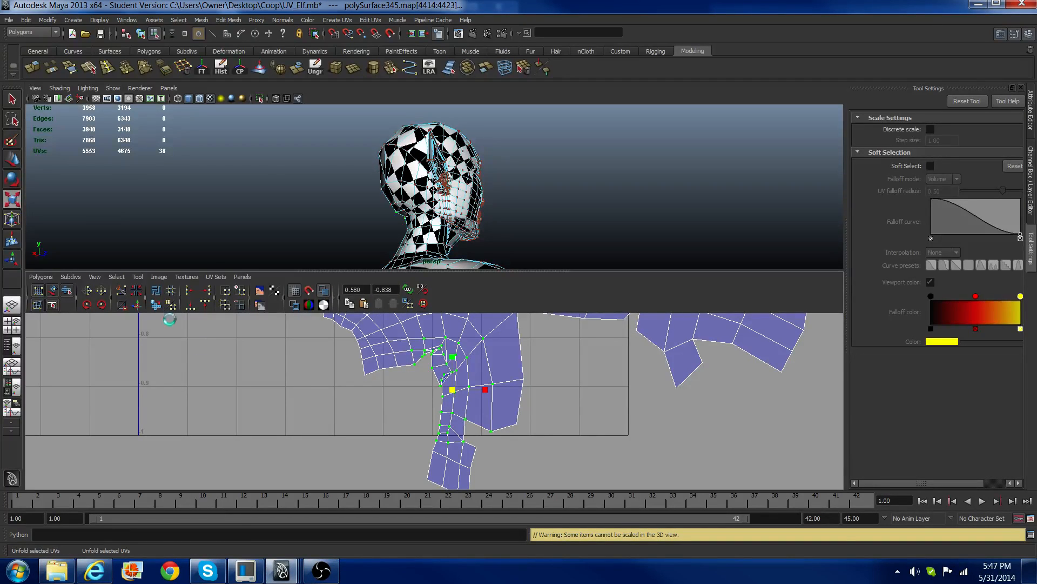
Step: Sew the remaining small four-sided leftover shell to its matching edge beside the head shell's upper peak, and unfold the surrounding UVs
scroll(462, 378, "up", 3)
scroll(468, 370, "down", 5)
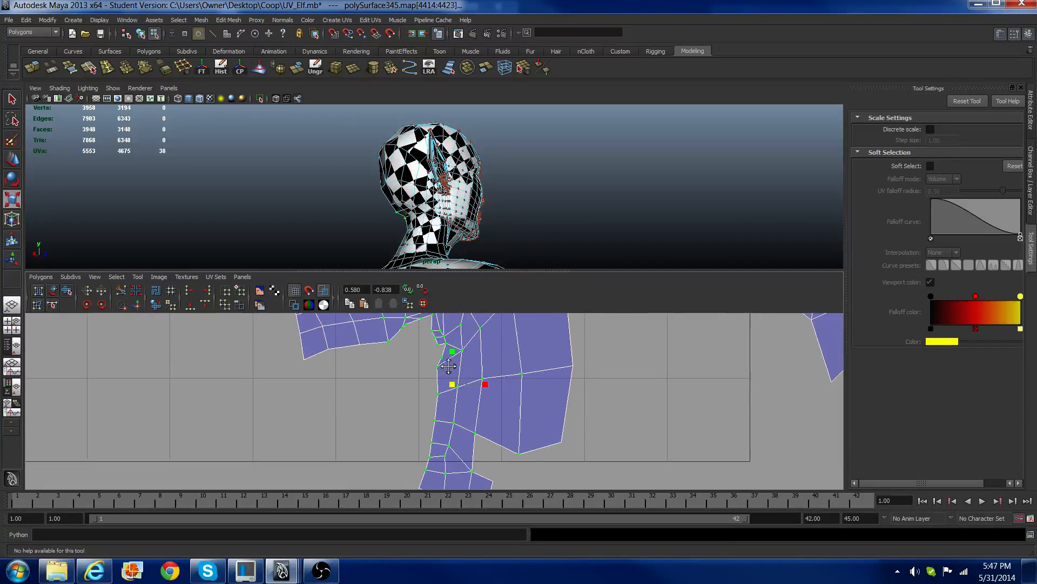
scroll(432, 411, "down", 3)
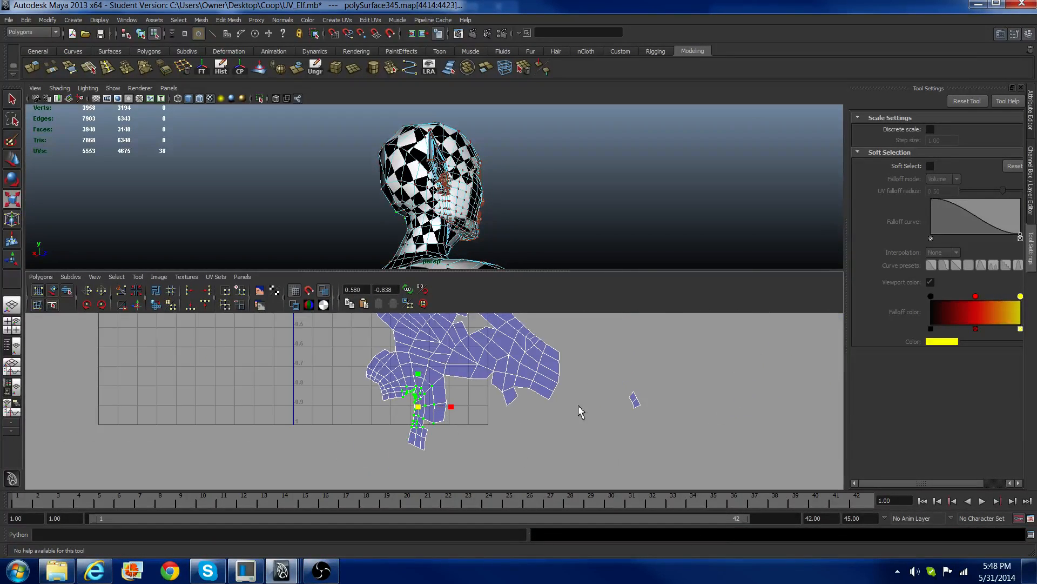
right_click_drag(584, 405, 610, 387)
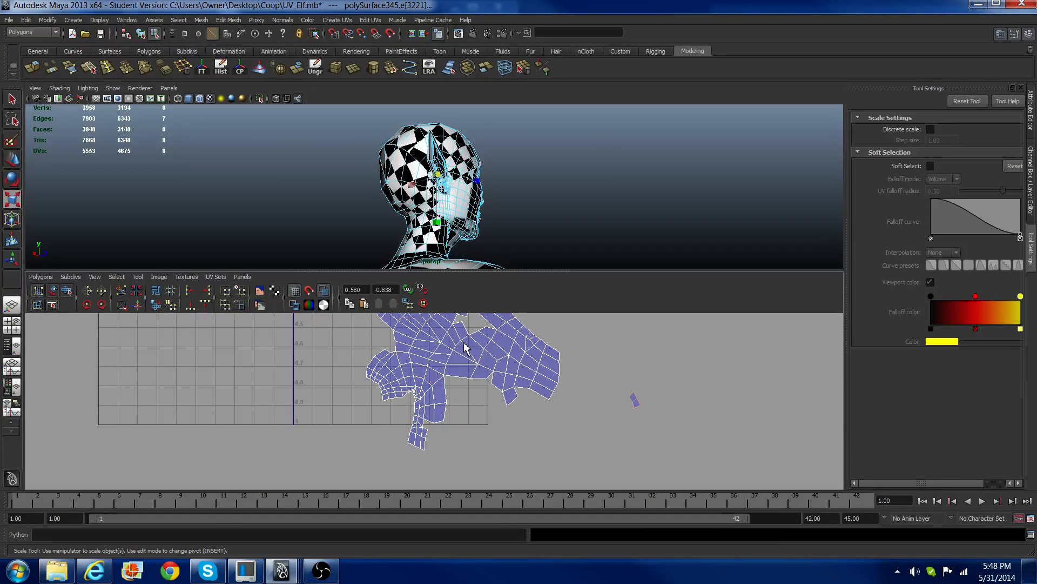
middle_click_drag(465, 346, 515, 451, "alt")
scroll(534, 416, "up", 2)
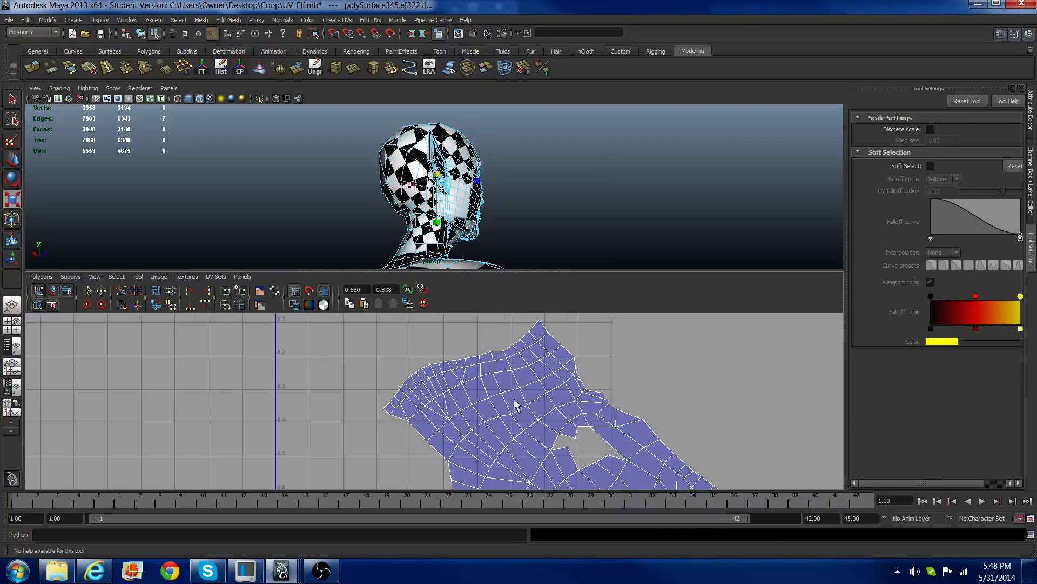
middle_click_drag(526, 389, 412, 413, "alt")
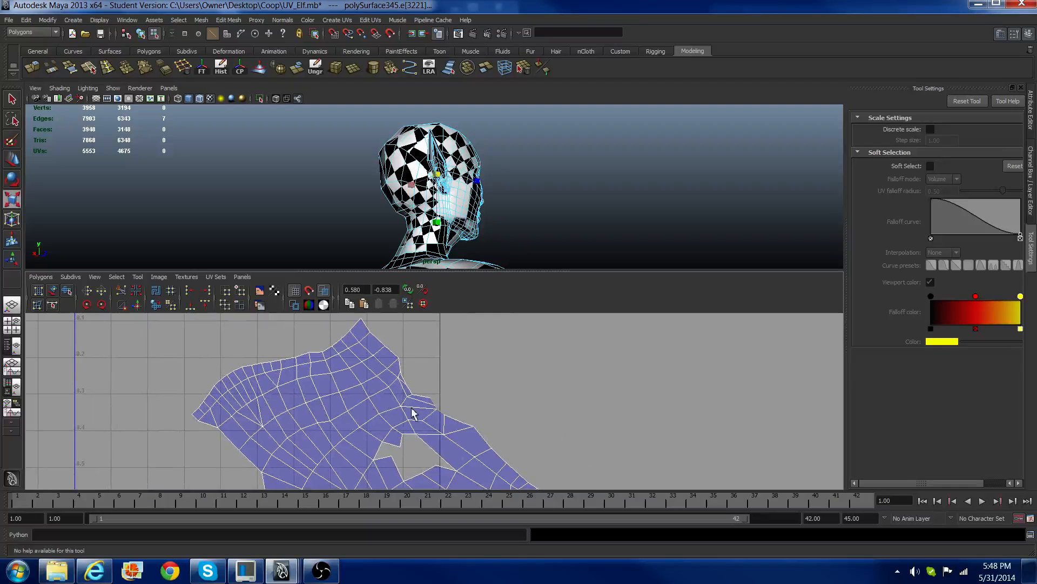
left_click(438, 409)
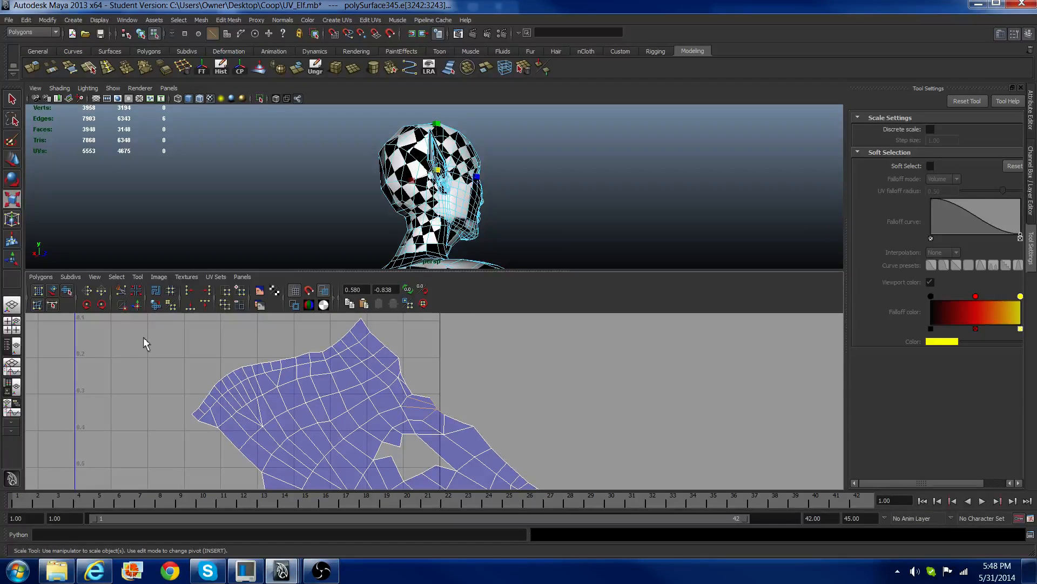
left_click(138, 305)
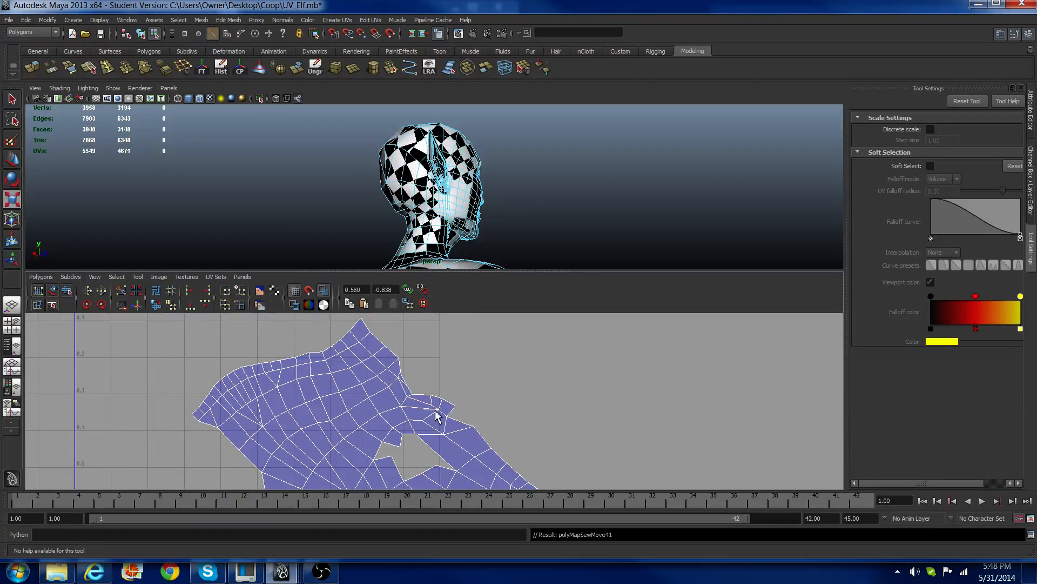
right_click_drag(437, 416, 463, 408)
key("r")
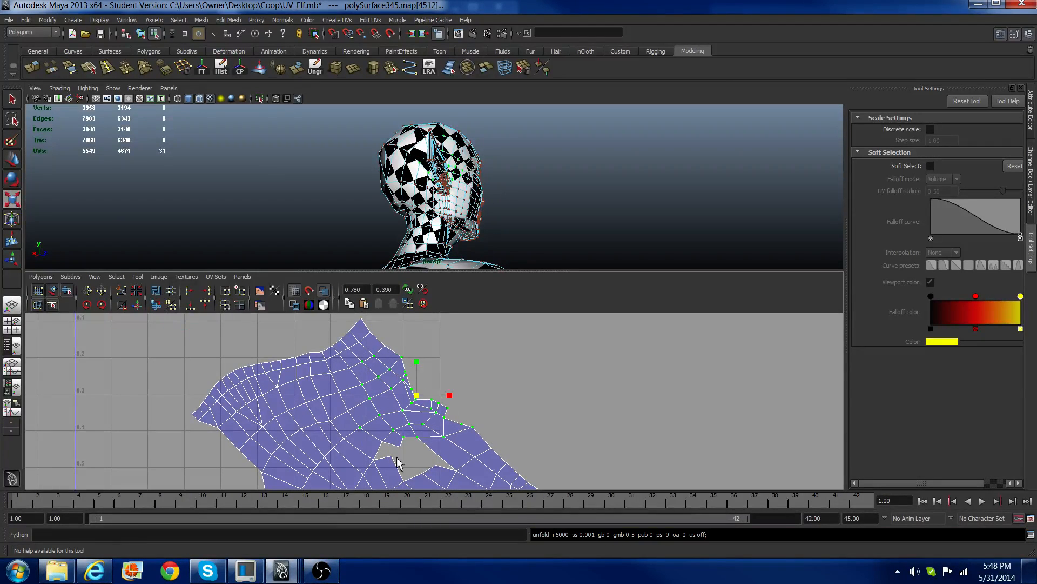
Step: Select the edges around the hole inside the head shell and examine where they lie on the back of the head
right_click_drag(394, 451, 377, 431)
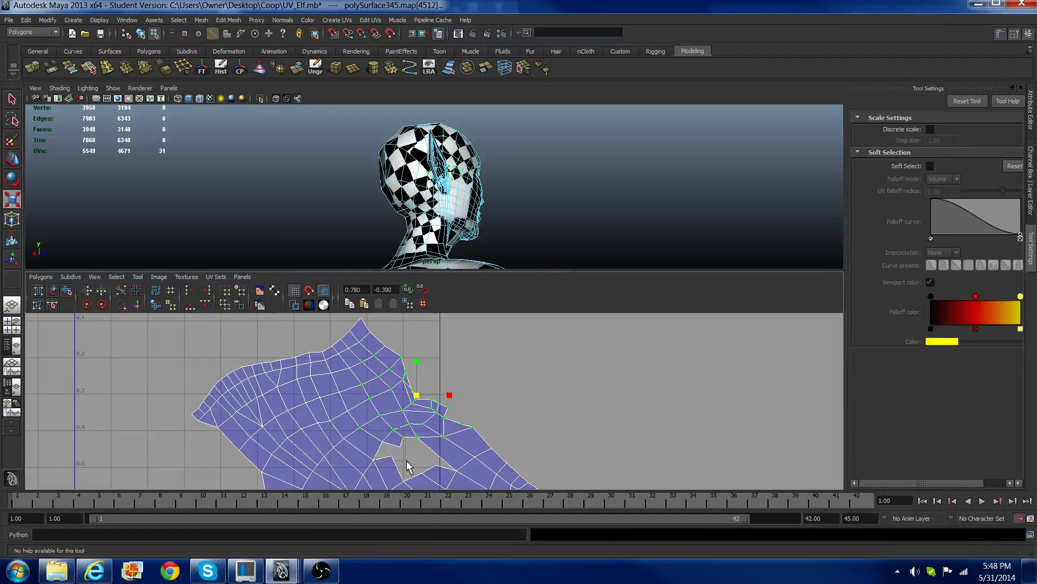
left_click_drag(461, 486, 463, 487)
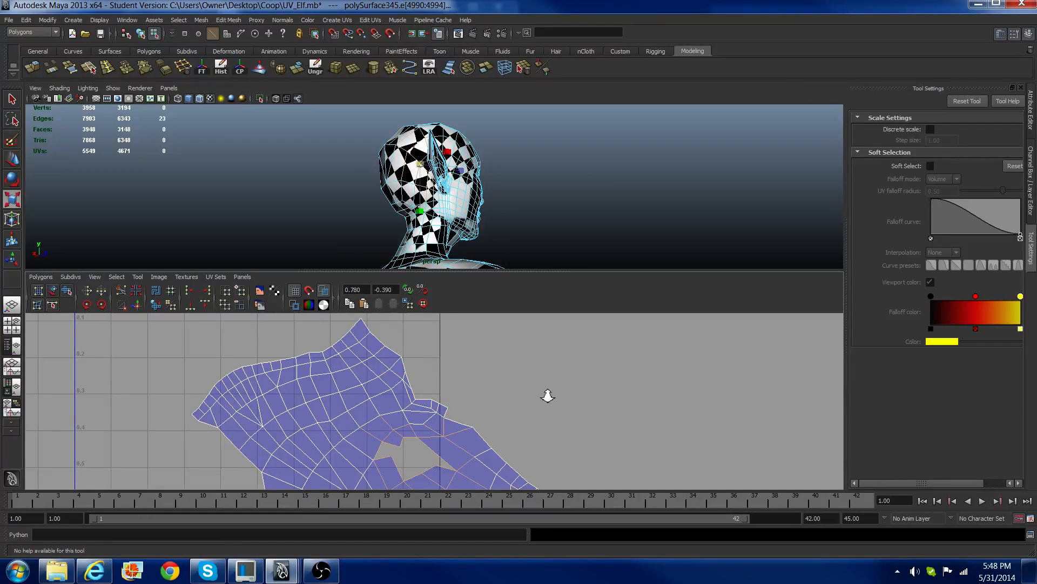
scroll(547, 394, "down", 5)
middle_click_drag(559, 423, 547, 336, "alt")
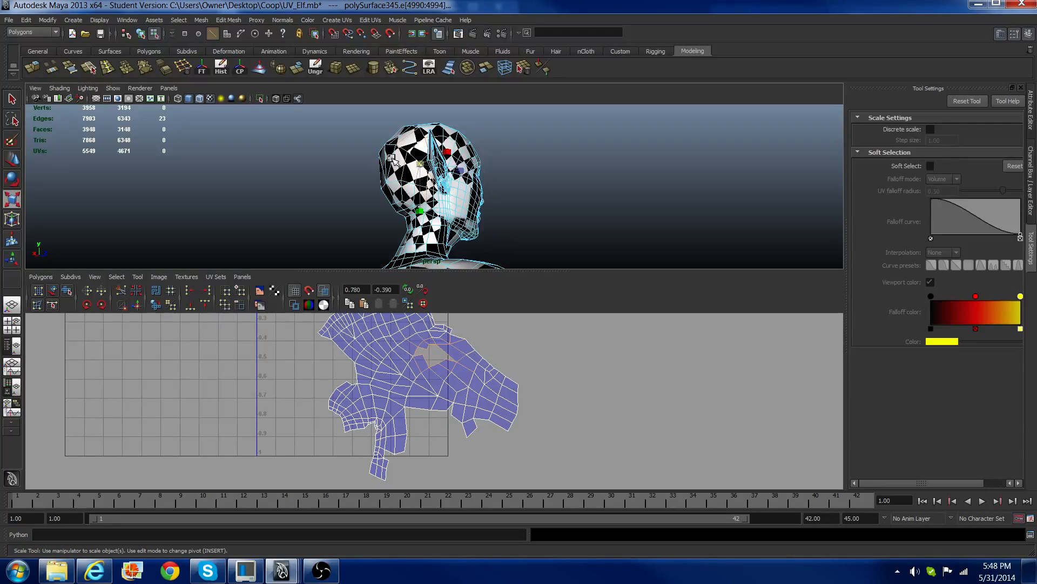
scroll(412, 175, "up", 3)
key("r")
scroll(418, 182, "up", 3)
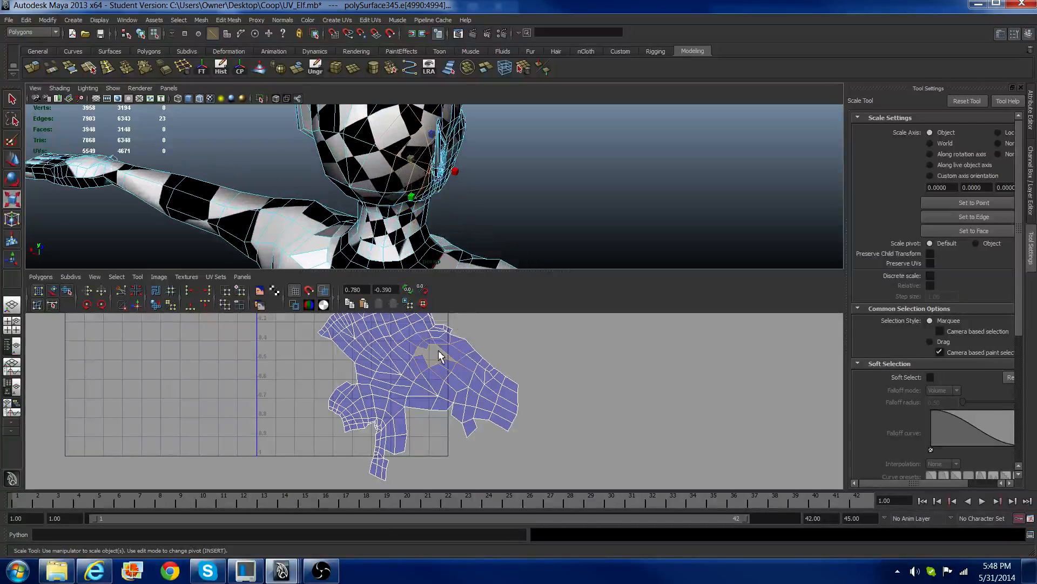
Step: Identify matching edges around the hole on the model, and sew the one on its lower-right side with Move and Sew
left_click(438, 369)
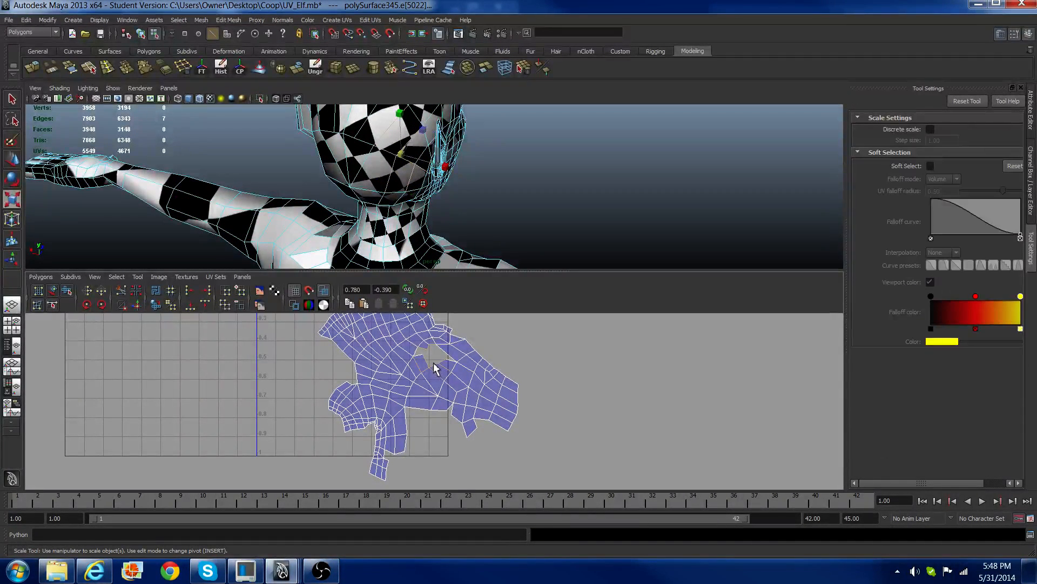
right_click_drag(434, 362, 426, 355)
left_click(431, 364)
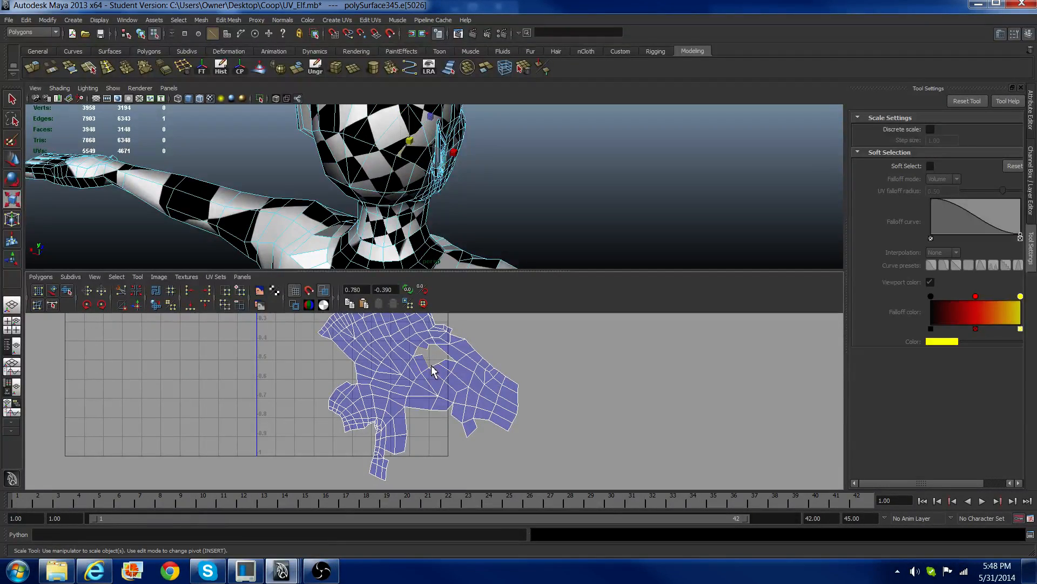
middle_click_drag(369, 162, 359, 180, "alt")
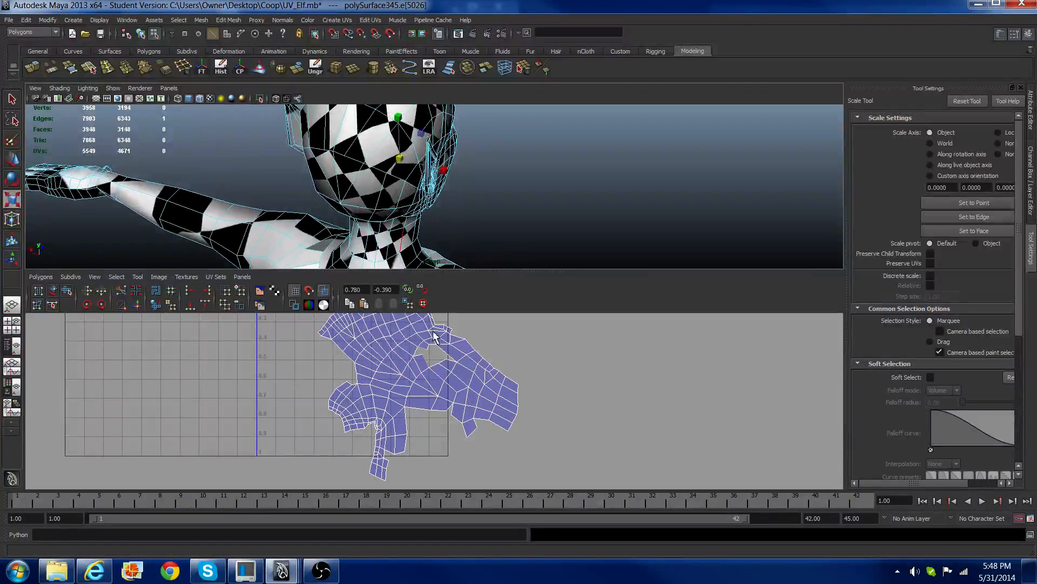
left_click(439, 356)
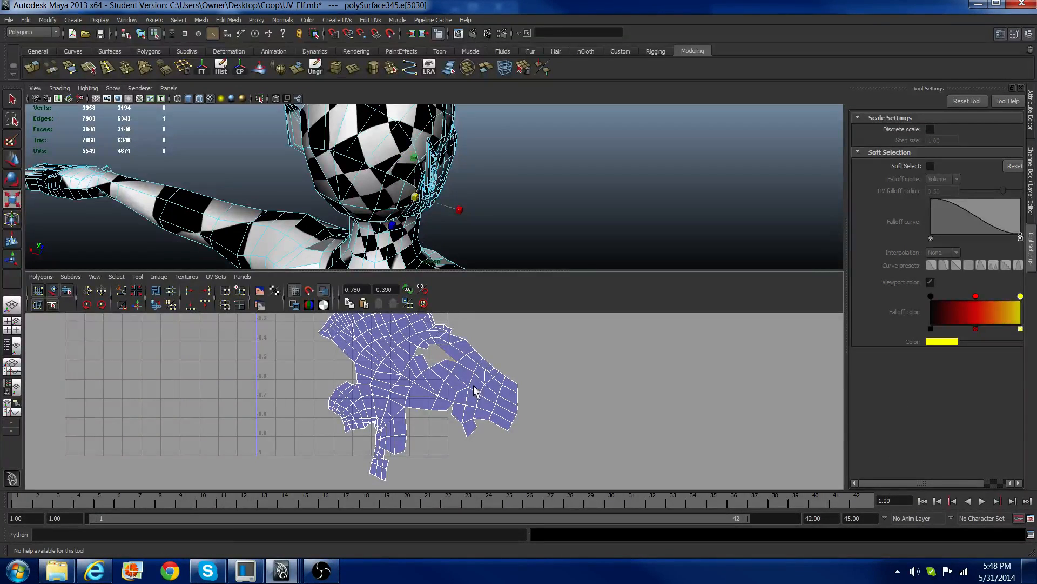
scroll(468, 387, "up", 4)
middle_click_drag(451, 344, 442, 427, "alt")
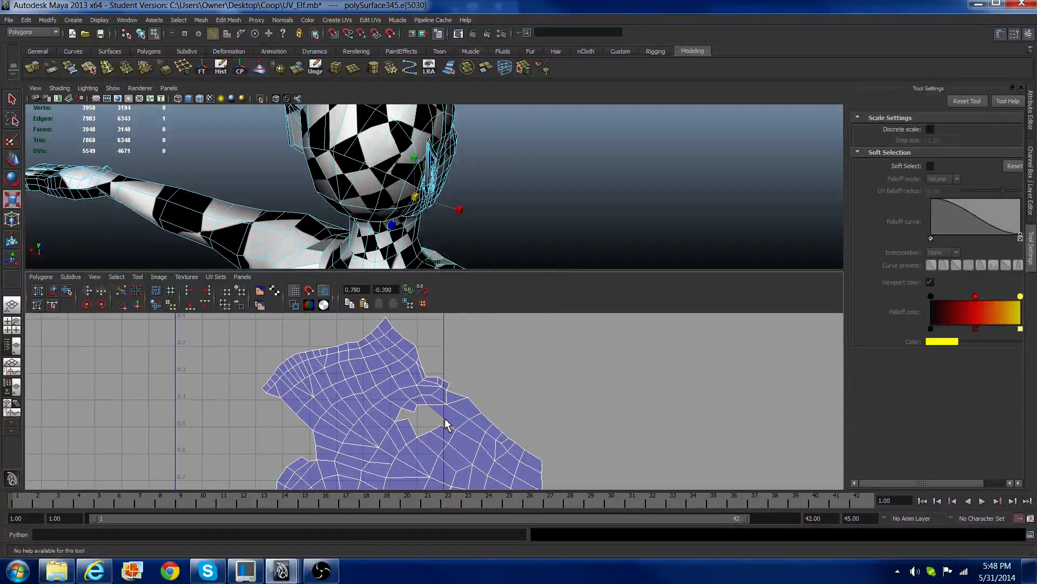
left_click(134, 306)
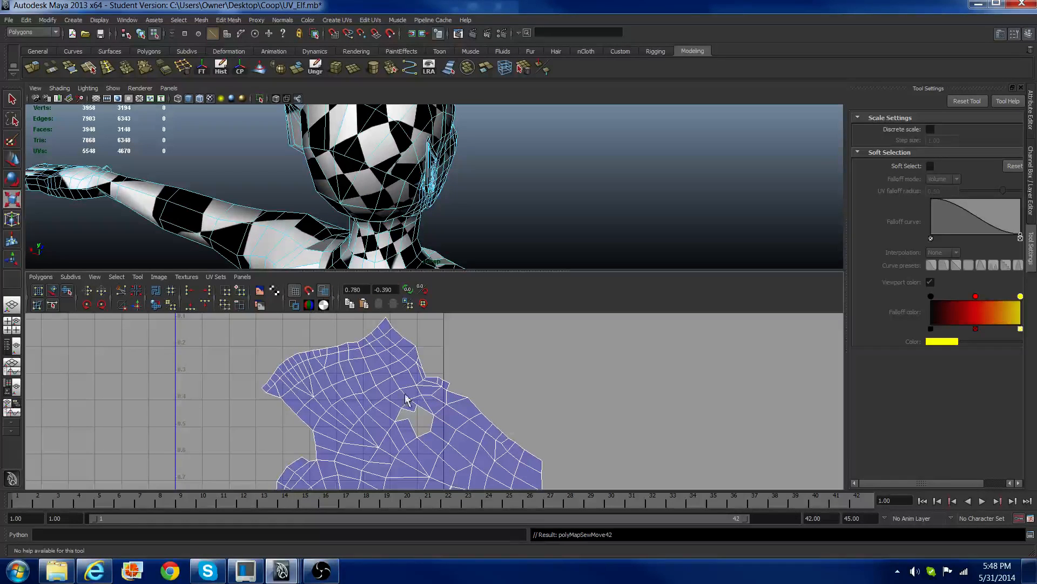
Step: Sew the remaining open edges of the hole with Move and Sew until the gap in the head shell is closed
left_click(434, 429)
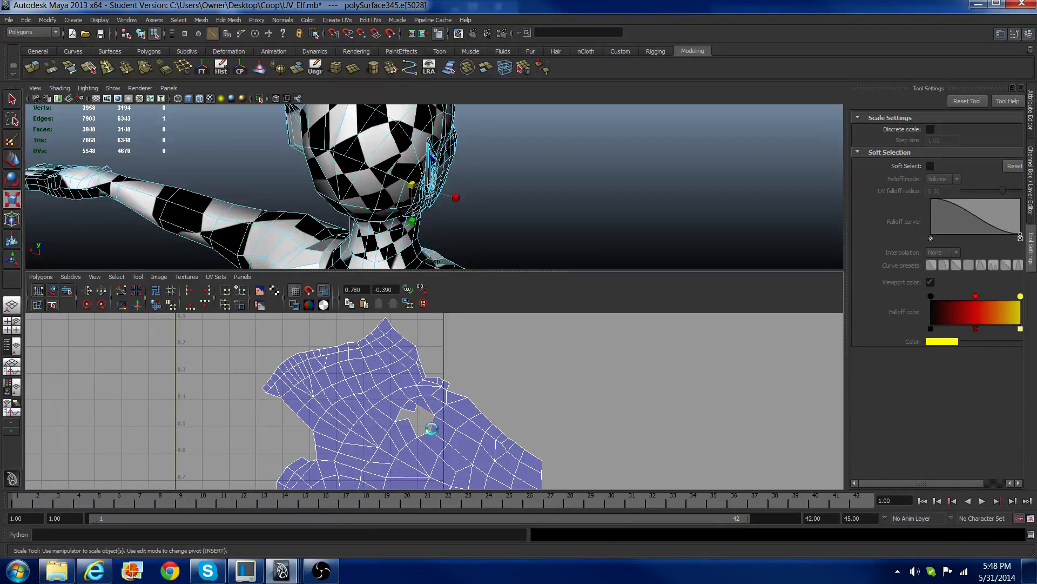
key("g")
left_click(424, 434)
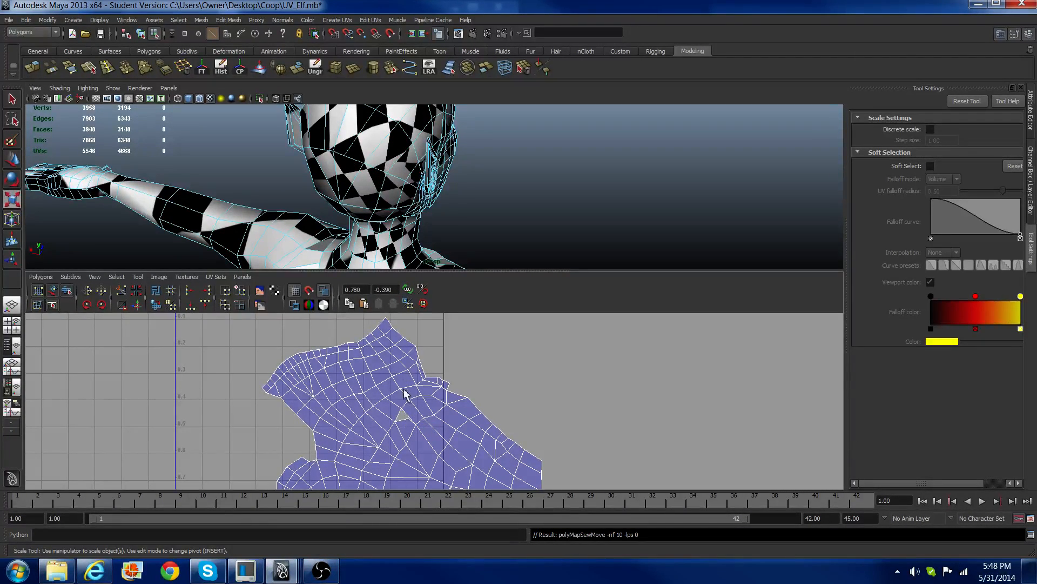
left_click(414, 429)
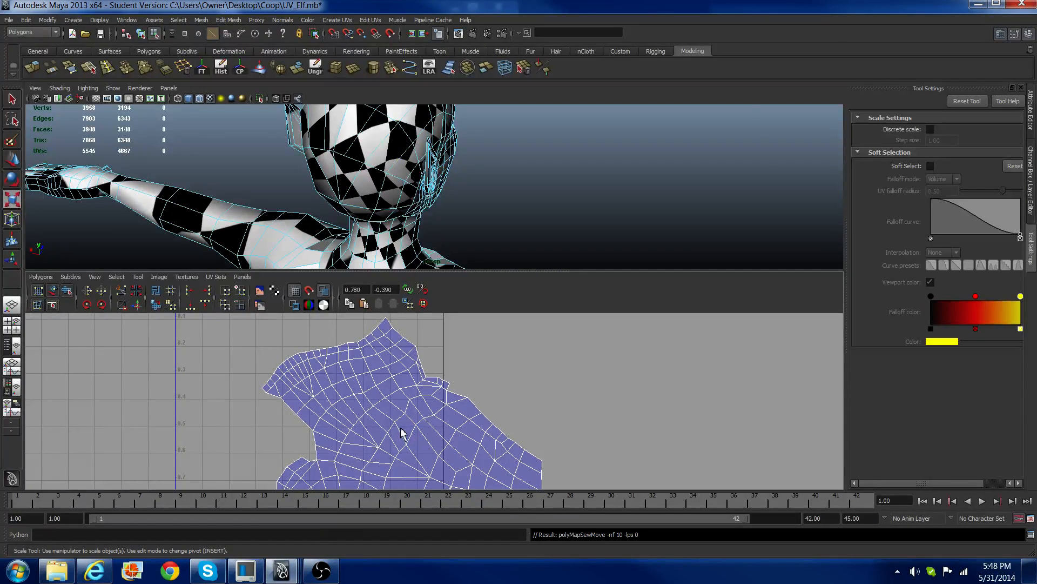
Step: Select the UVs around the closed hole and along the adjacent outer edge of the head shell, and unfold them
scroll(449, 405, "down", 2)
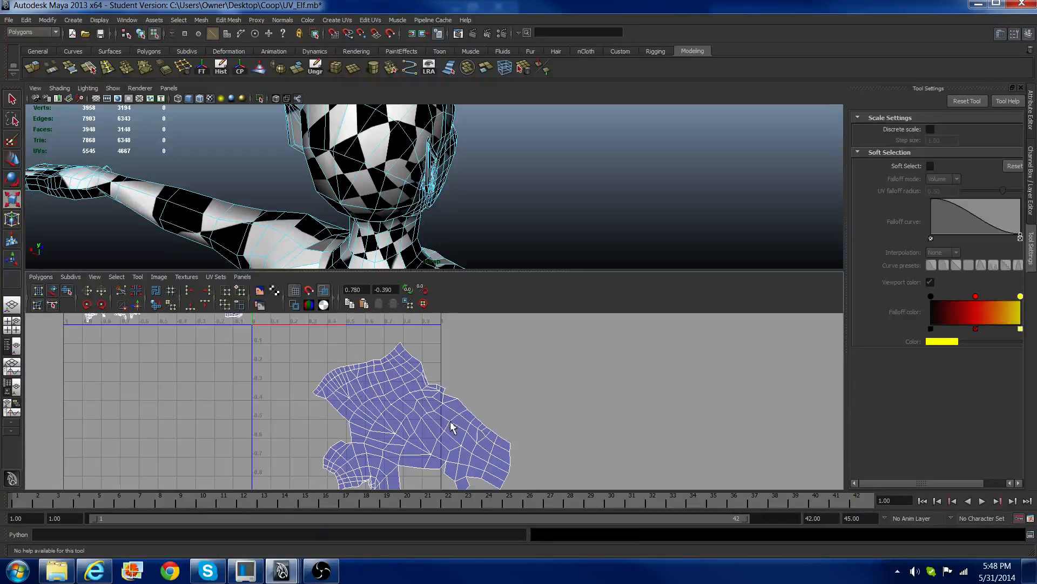
right_click_drag(422, 382, 463, 383)
left_click_drag(419, 364, 449, 420)
left_click_drag(501, 449, 501, 451)
scroll(369, 183, "down", 3)
left_click_drag(369, 182, 413, 188, "alt")
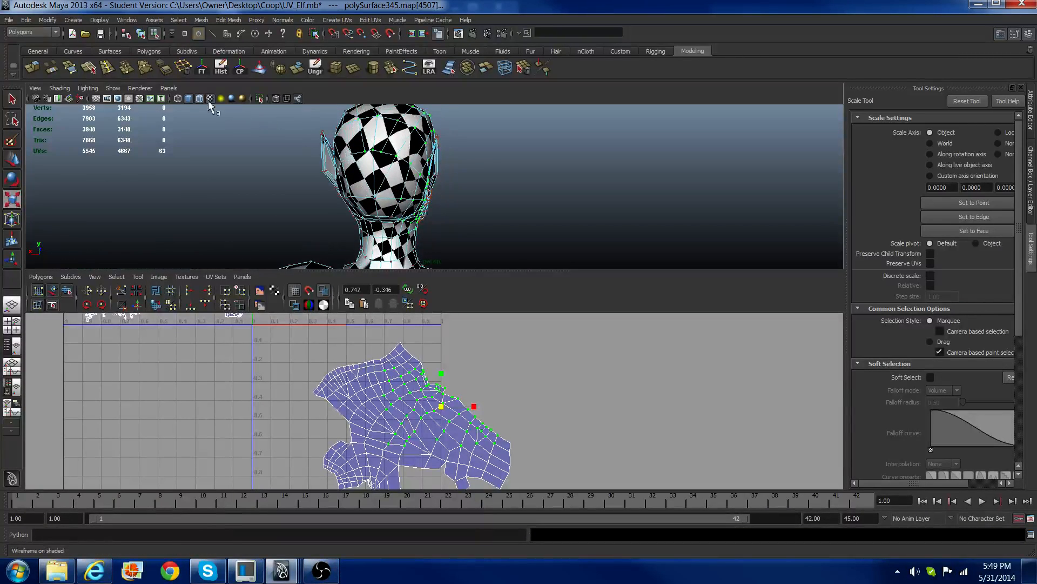
left_click(157, 306)
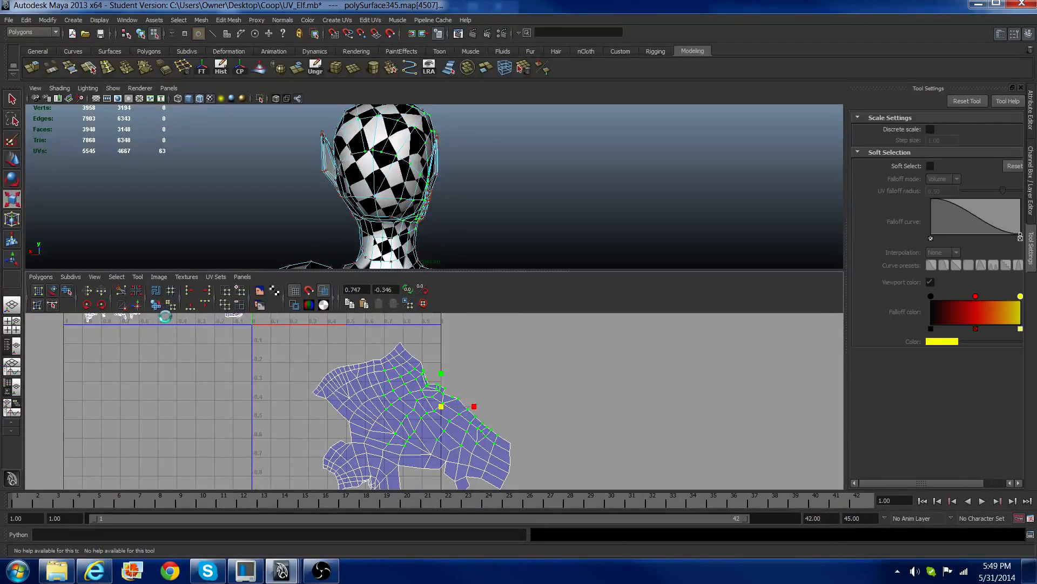
Step: Select the band of UVs across the lower part of the head shell and unfold them
middle_click_drag(454, 462, 451, 425, "alt")
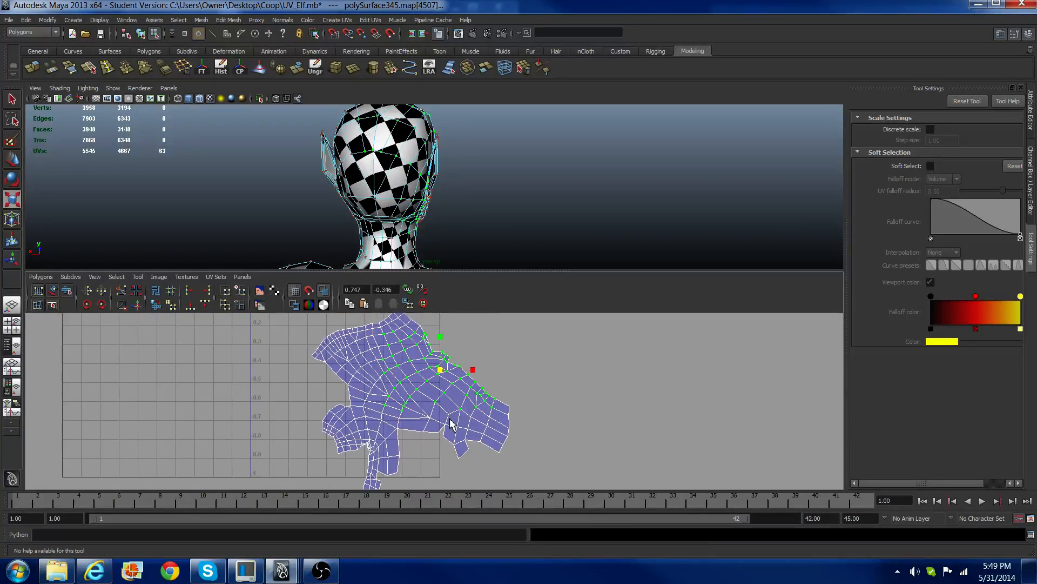
left_click_drag(494, 468, 514, 448)
left_click(162, 305)
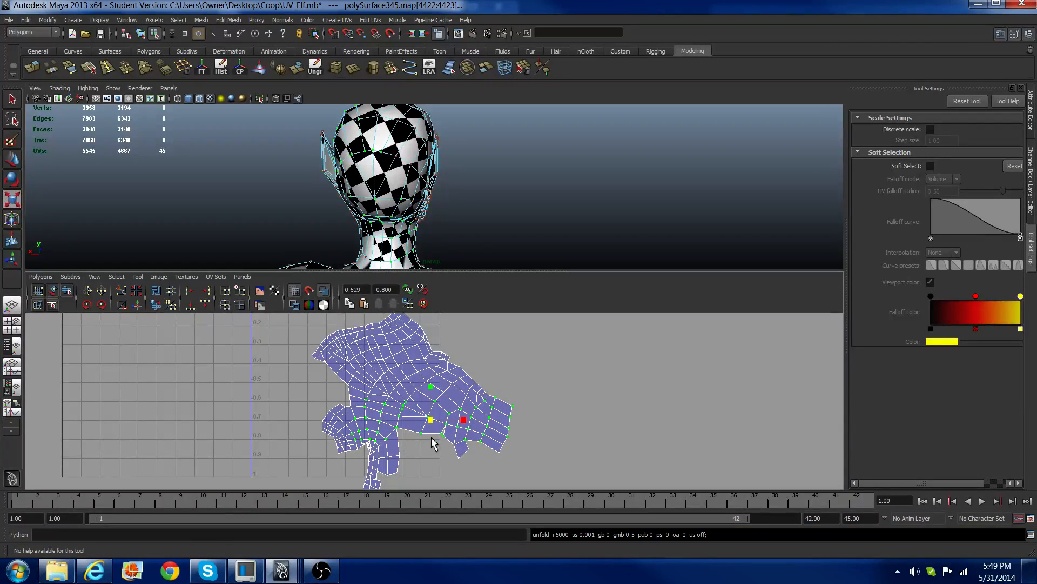
Step: Select the UVs of the narrow strip and the wider flap beside it, and unfold them
middle_click_drag(449, 437, 466, 331, "alt")
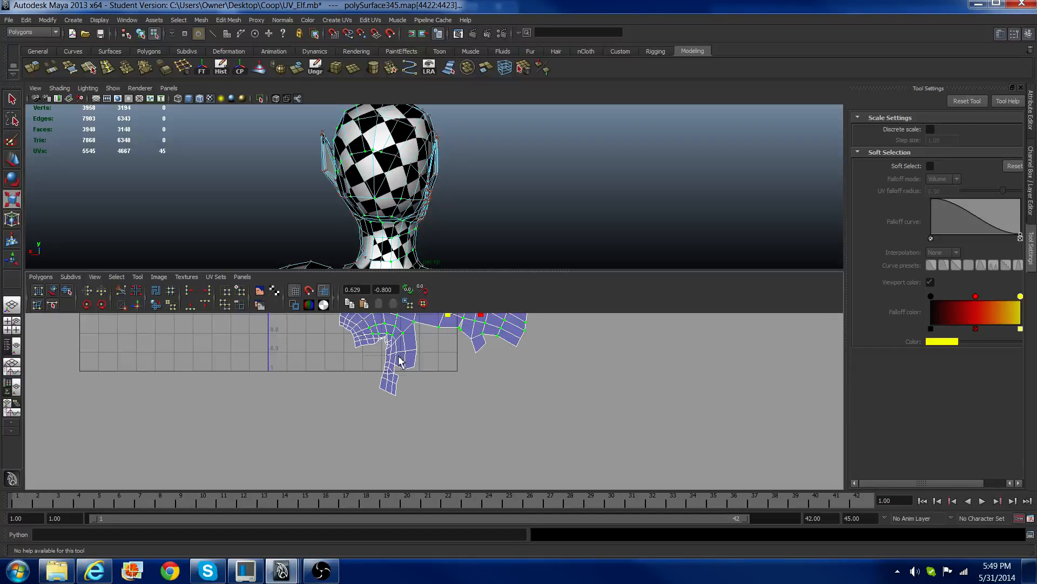
left_click_drag(398, 357, 464, 409)
key("g")
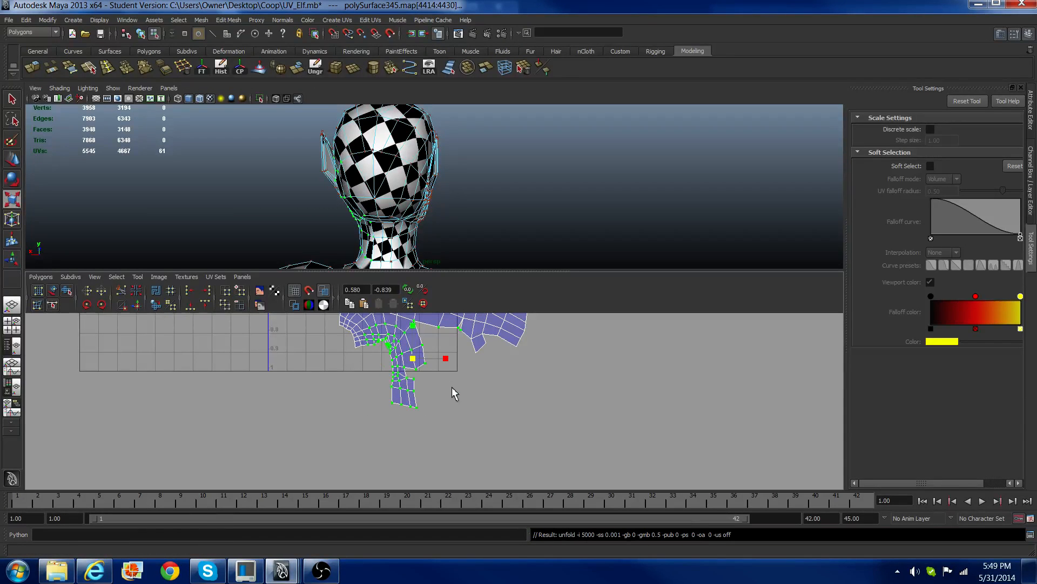
Step: Select the edges along the open gap between the wide flap and the rest of the head shell, and join them with Move and Sew
middle_click_drag(447, 384, 438, 435, "alt")
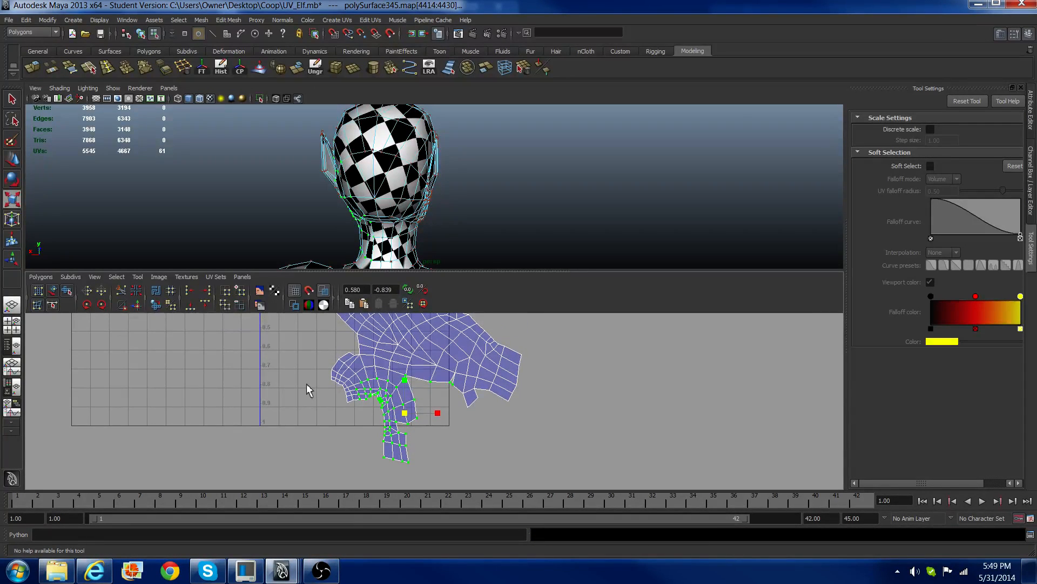
left_click_drag(392, 173, 470, 249, "alt")
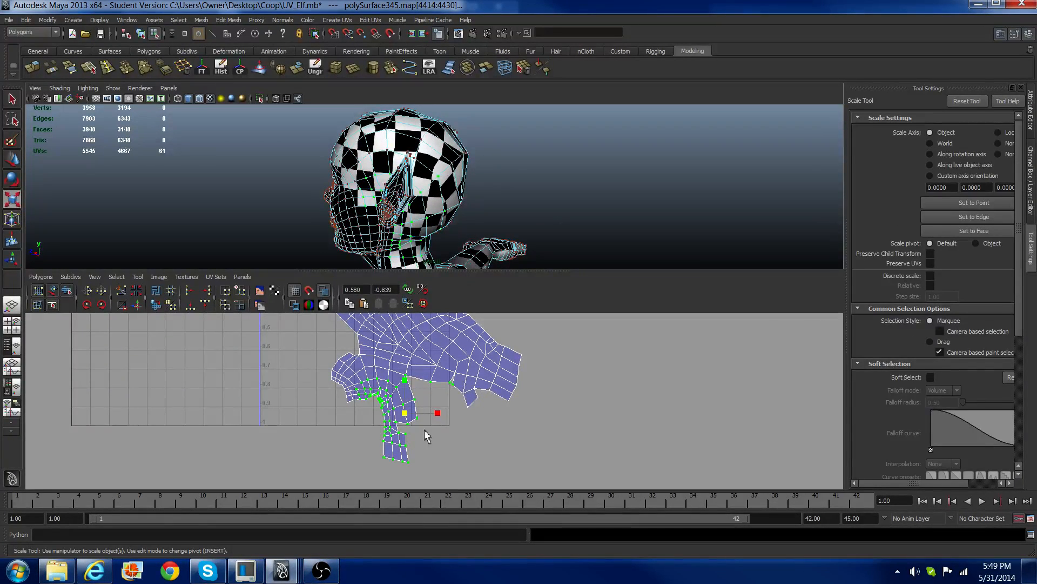
middle_click_drag(404, 413, 425, 465, "alt")
right_click_drag(423, 449, 451, 430, "alt")
scroll(451, 430, "up", 5)
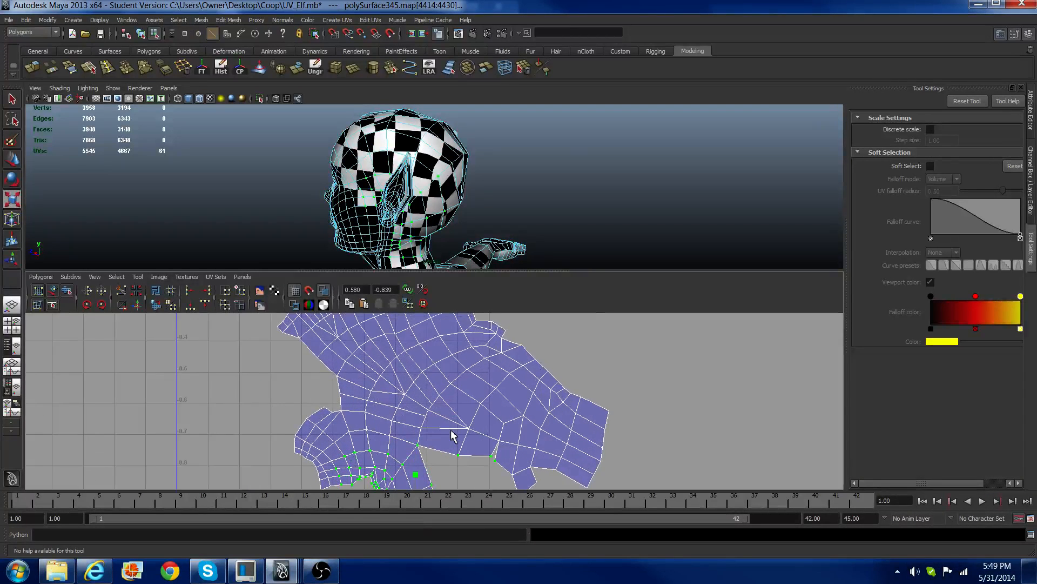
middle_click_drag(451, 431, 446, 376, "alt")
left_click(443, 397)
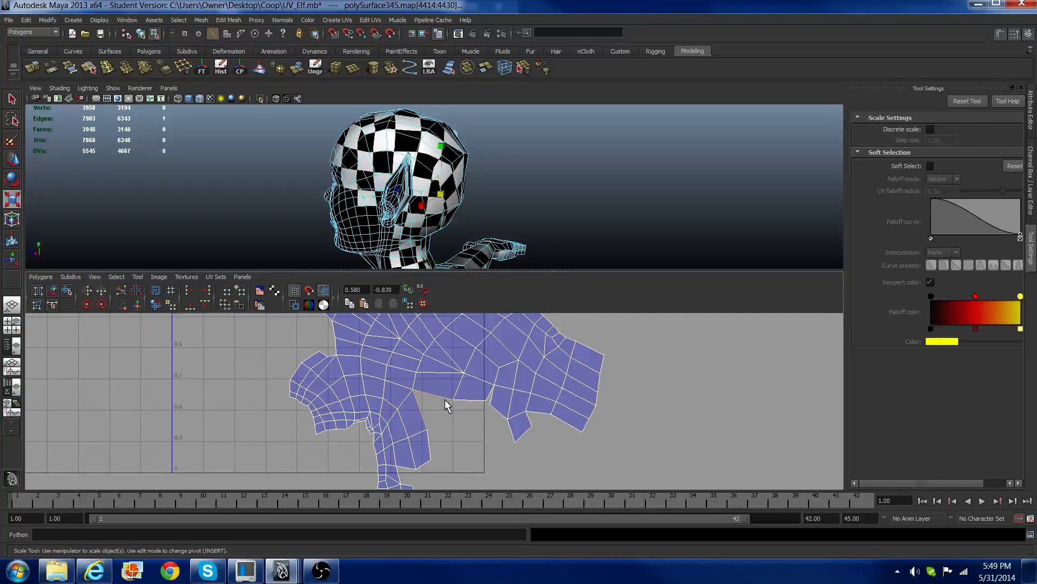
left_click(489, 404, "shift")
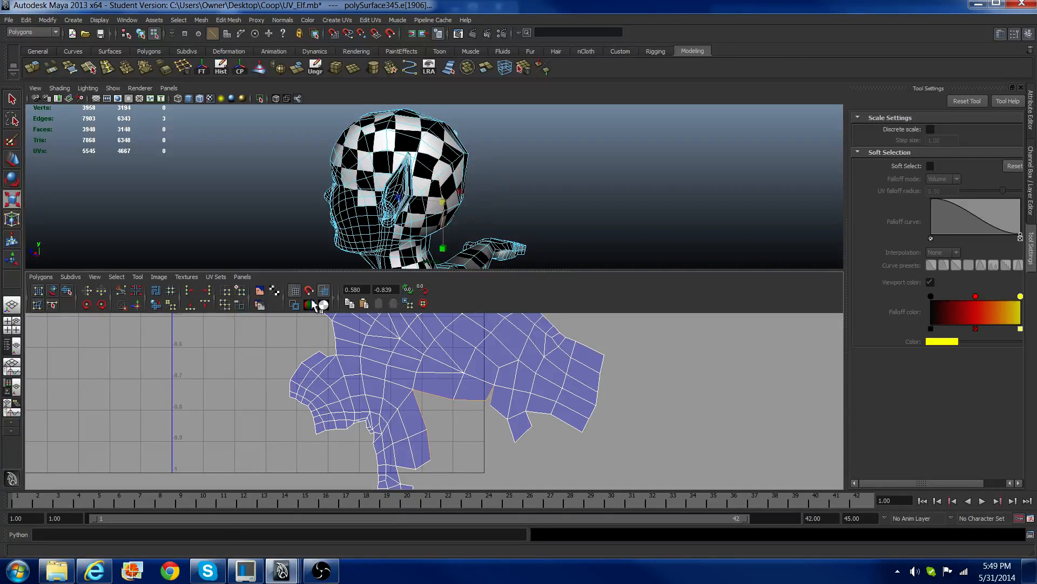
left_click(140, 307)
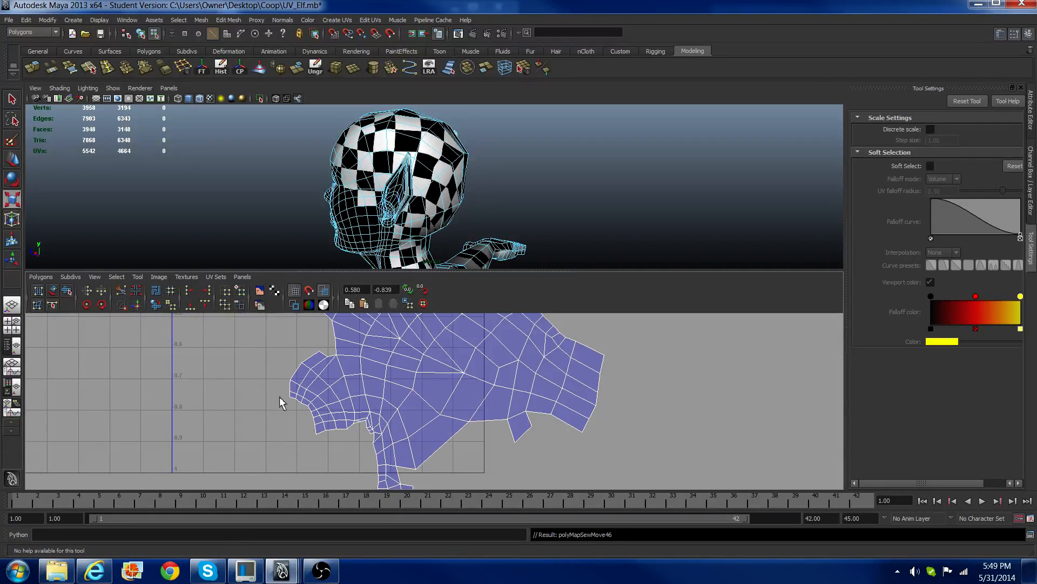
Step: Select the UVs along the lower part of the head shell, including the narrow hanging strip, and unfold them
right_click_drag(415, 457, 456, 447)
scroll(446, 433, "down", 2)
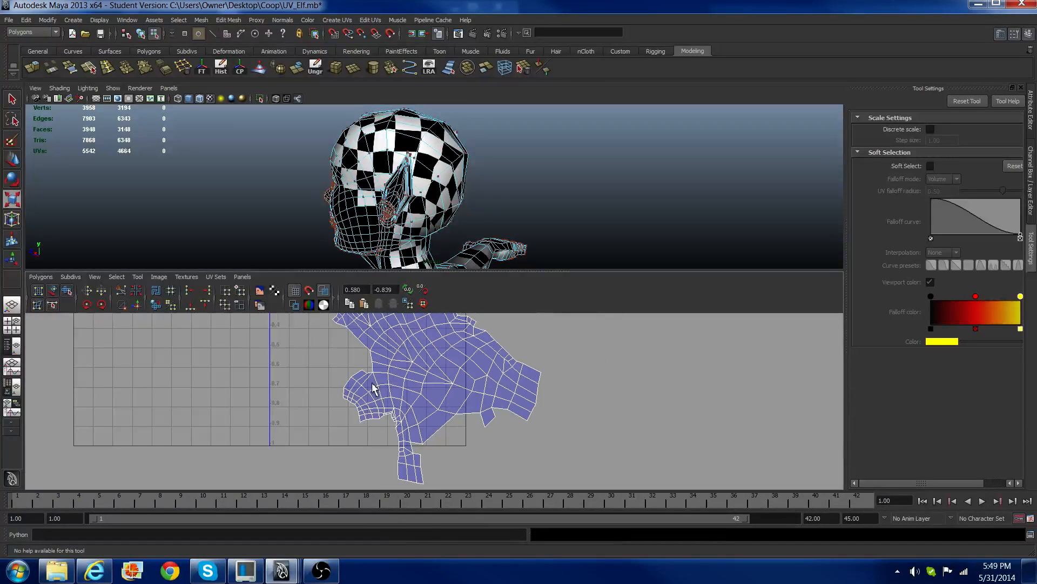
left_click_drag(505, 486, 351, 379)
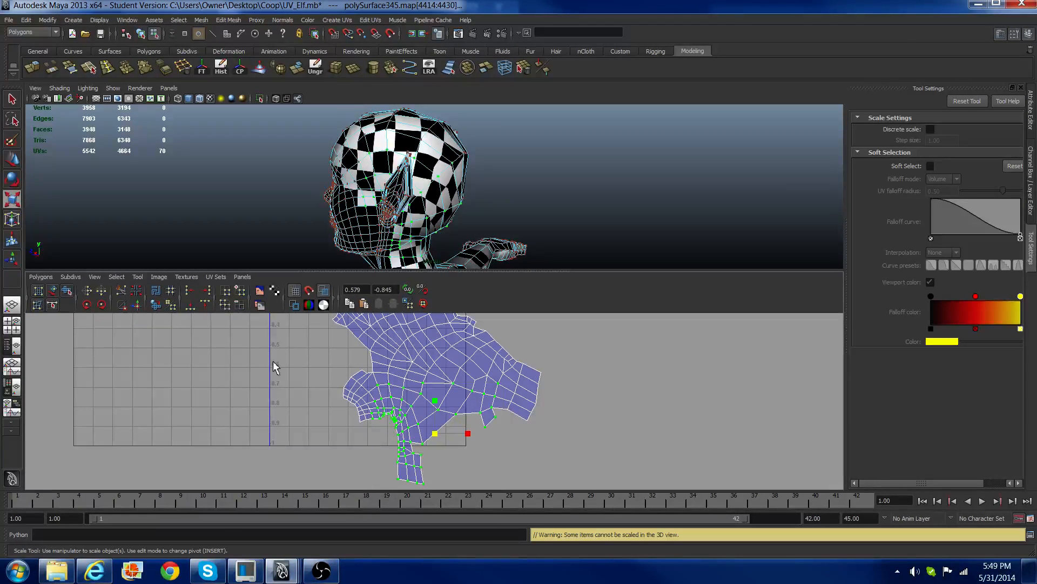
left_click(160, 305)
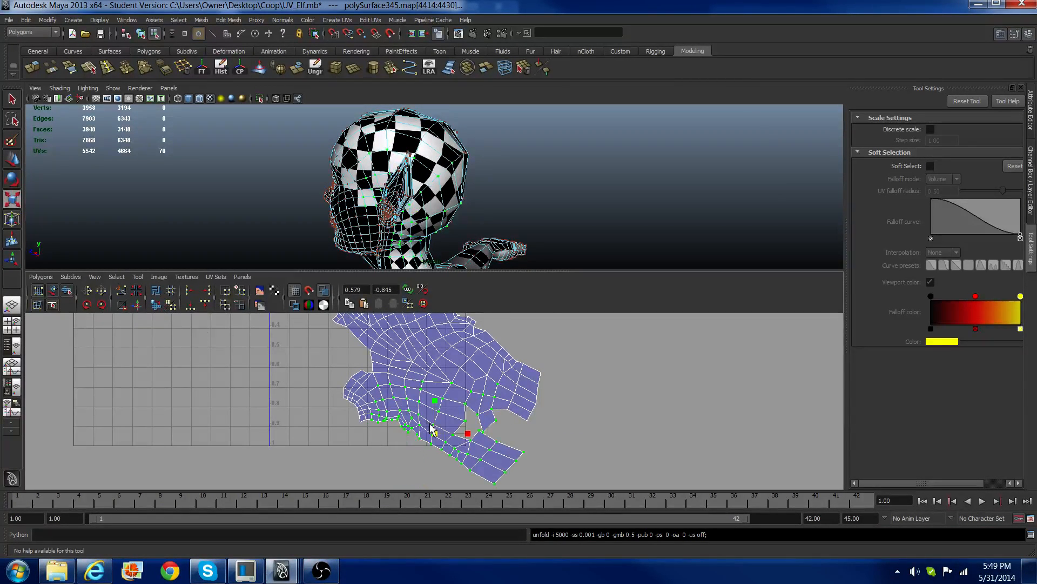
Step: Select the edges around the small gap between the unfolded strip and the head shell, and join them with Move and Sew
scroll(432, 427, "up", 2)
right_click_drag(495, 449, 496, 419)
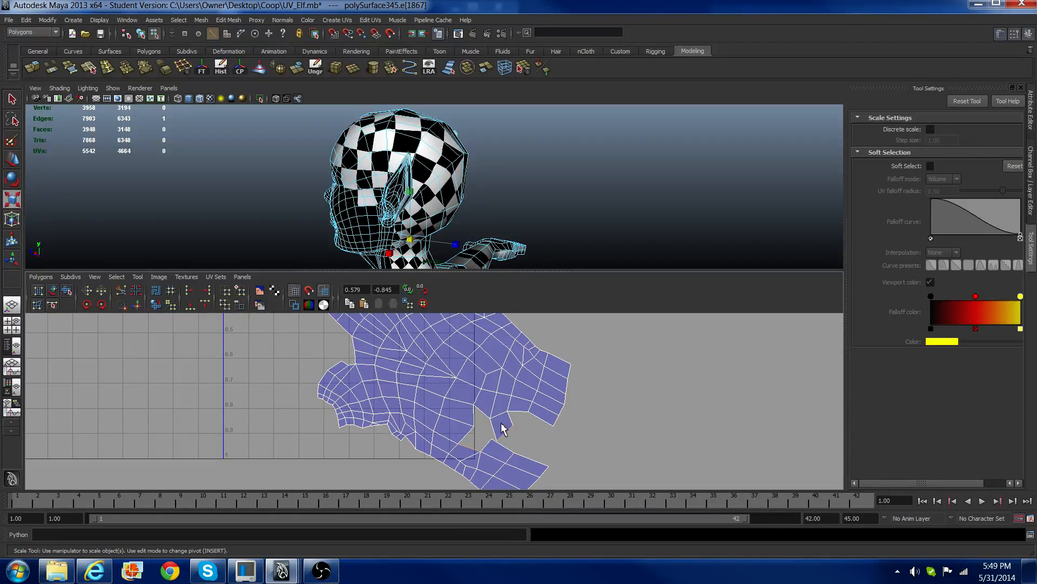
left_click(499, 434, "shift")
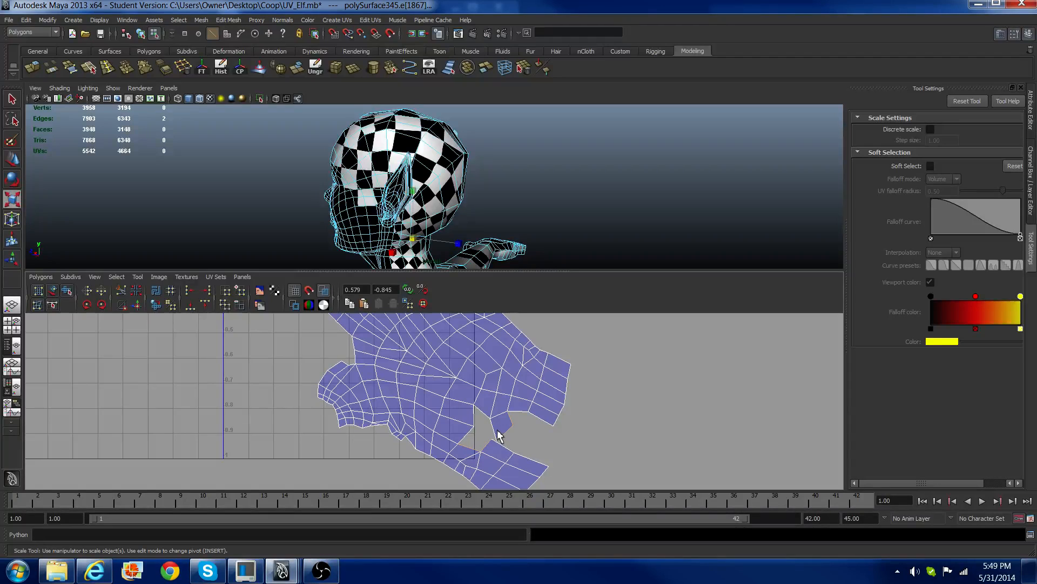
left_click(482, 427, "shift")
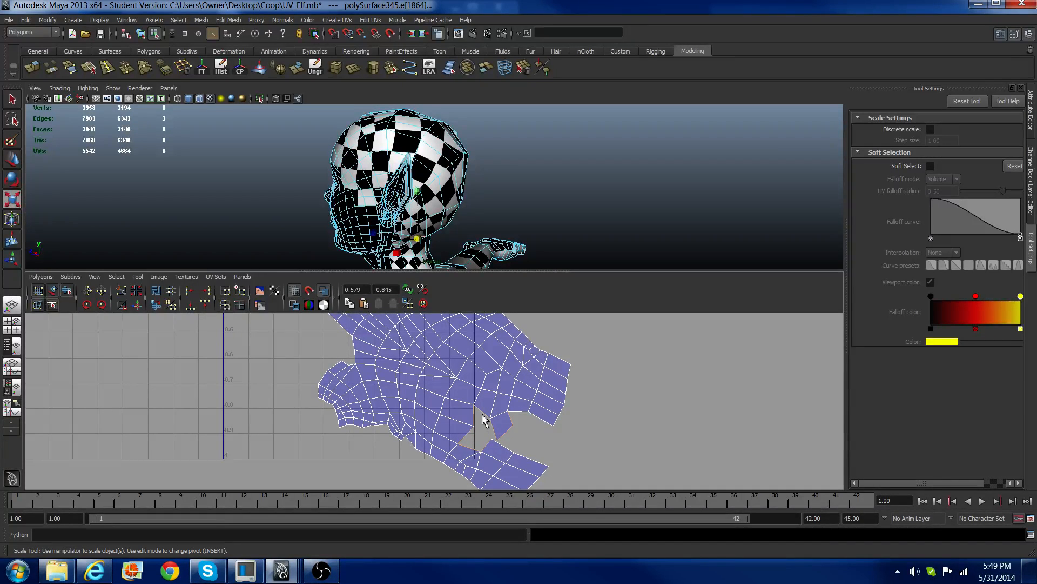
left_click(483, 422, "shift")
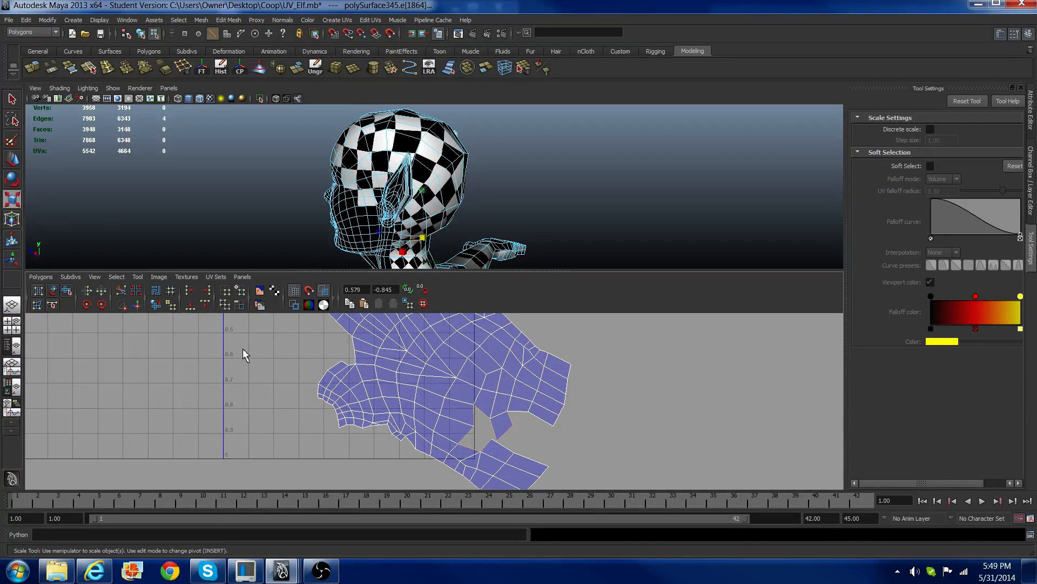
left_click(134, 307)
Step: Select the UVs surrounding the newly closed gap and unfold them
right_click_drag(430, 419, 439, 407)
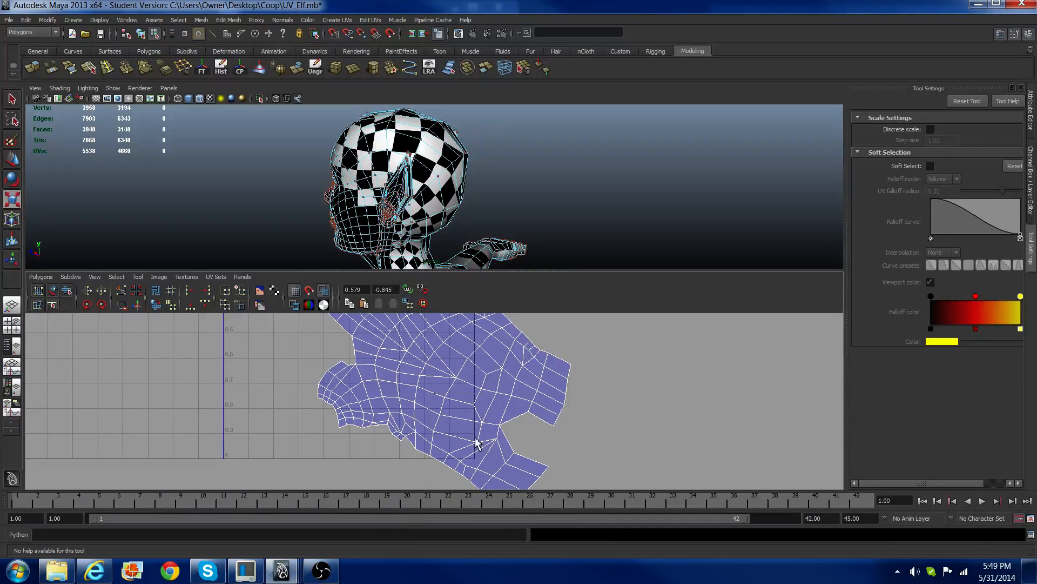
left_click_drag(543, 501, 542, 501)
left_click(155, 308)
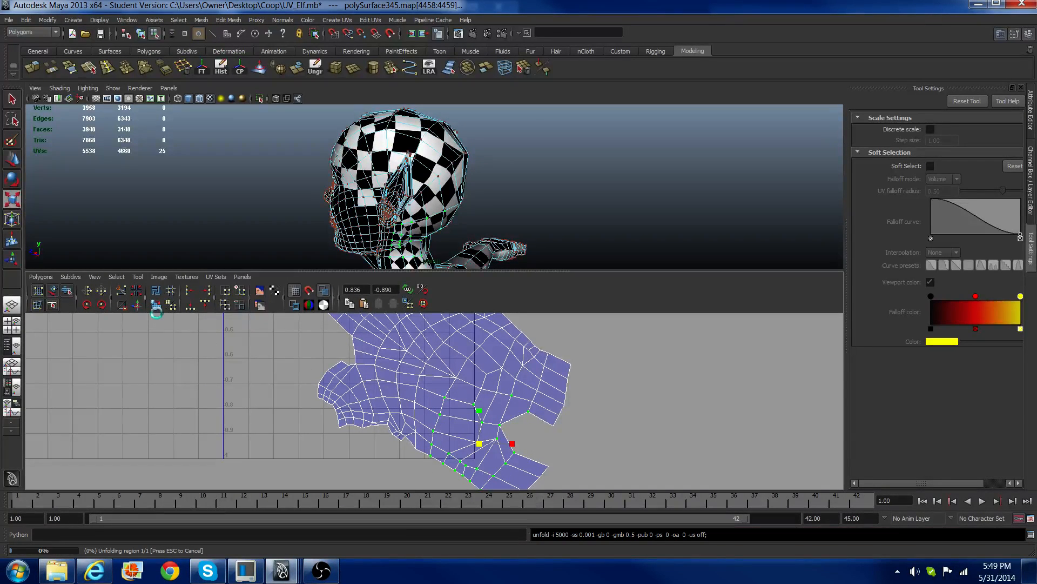
Step: Select the edges of the remaining notch at the neck end of the shell and join them with Move and Sew
right_click_drag(521, 436, 521, 418)
left_click(520, 418)
left_click(523, 424, "shift")
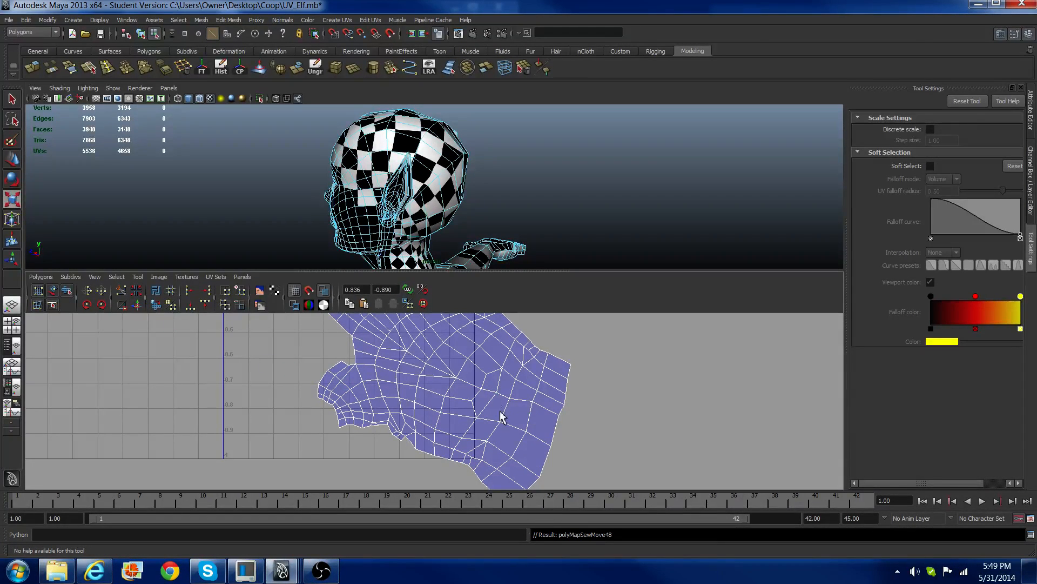
Step: Select the UVs of the lower neck corner around the sewn notch and unfold them
right_click_drag(503, 428, 514, 429)
scroll(511, 416, "down", 4)
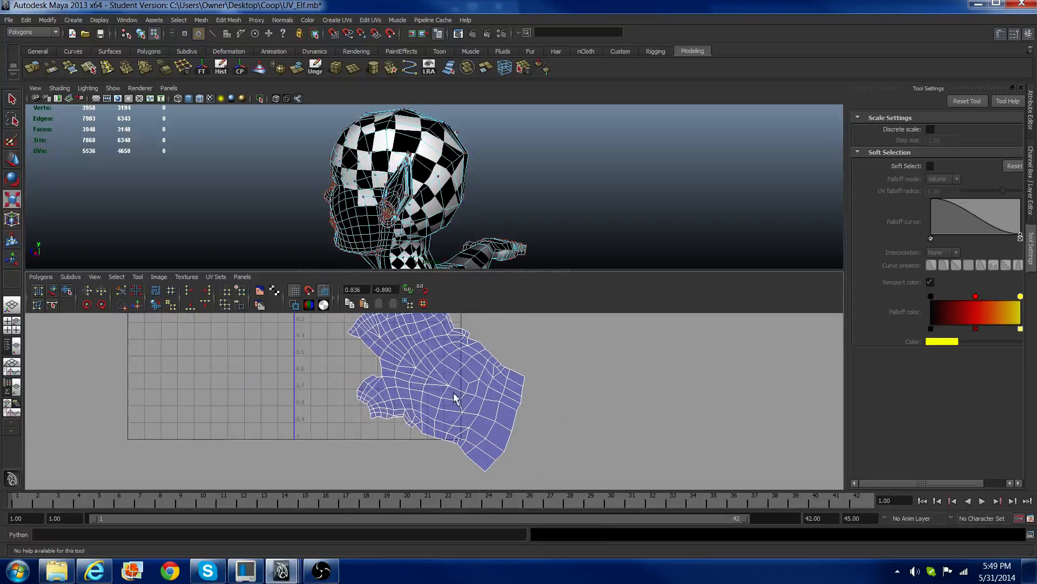
left_click_drag(543, 467, 562, 484)
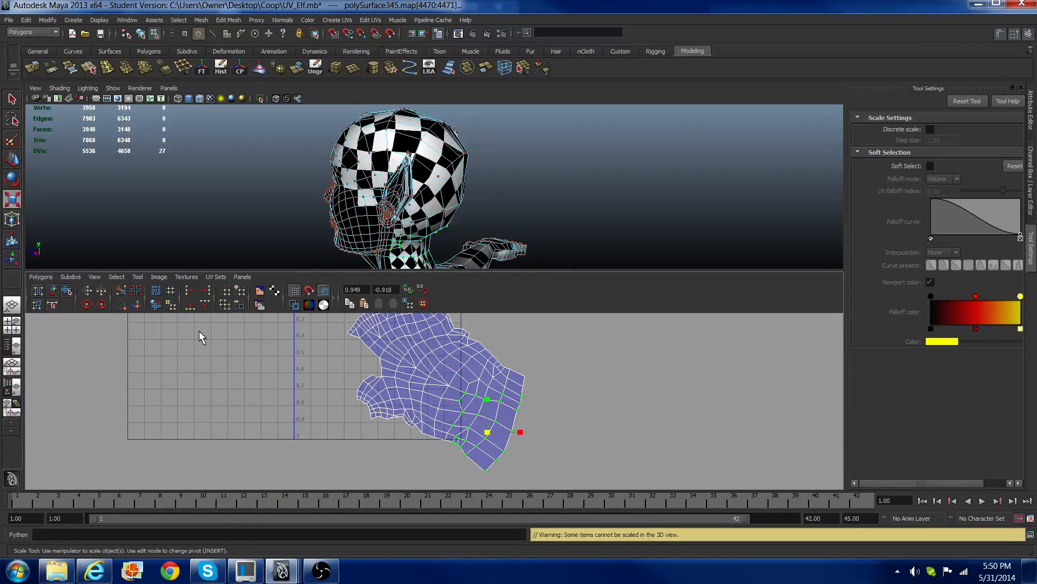
left_click(152, 306)
Step: Select the six edges along the open notch at the forehead end of the head shell and join them with Move and Sew
scroll(315, 383, "up", 2)
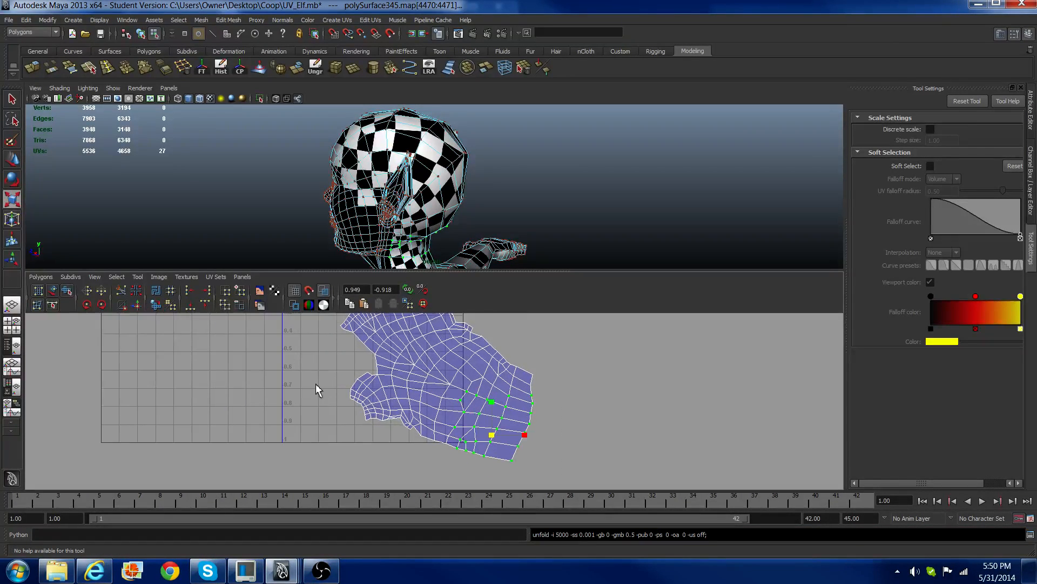
scroll(364, 427, "up", 3)
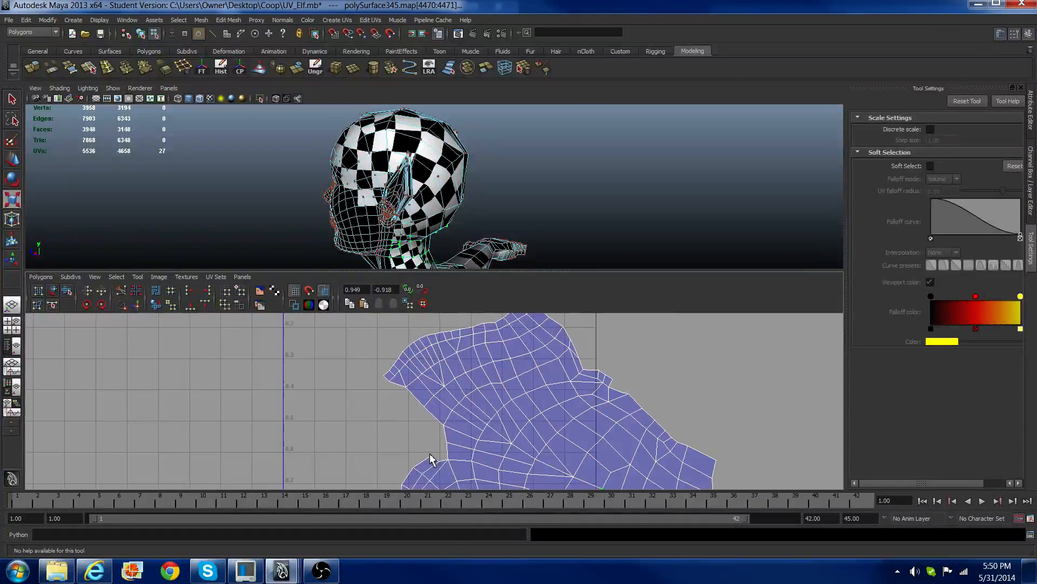
right_click_drag(428, 452, 426, 439)
left_click(437, 462)
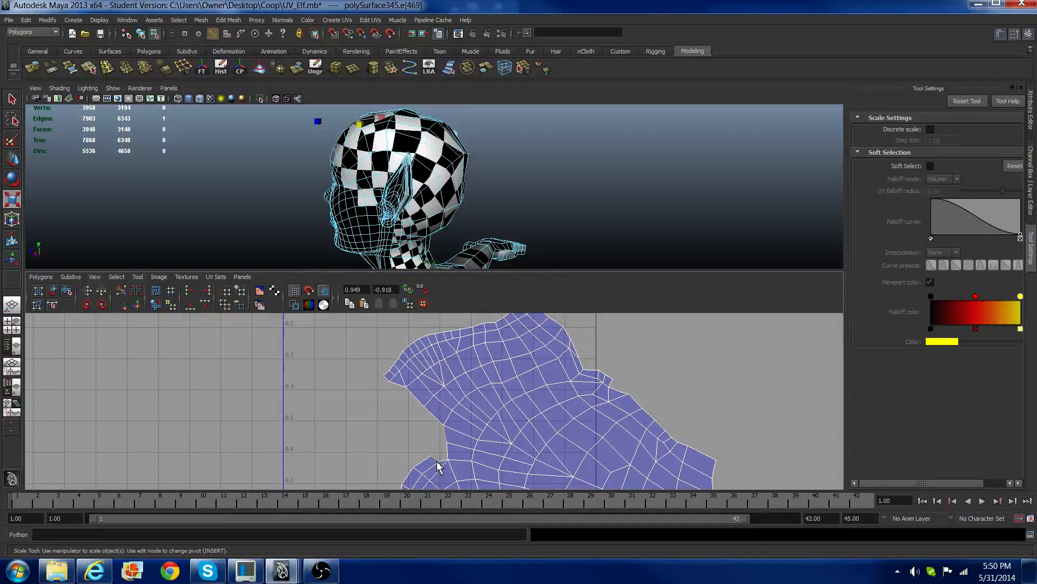
left_click(425, 406, "shift")
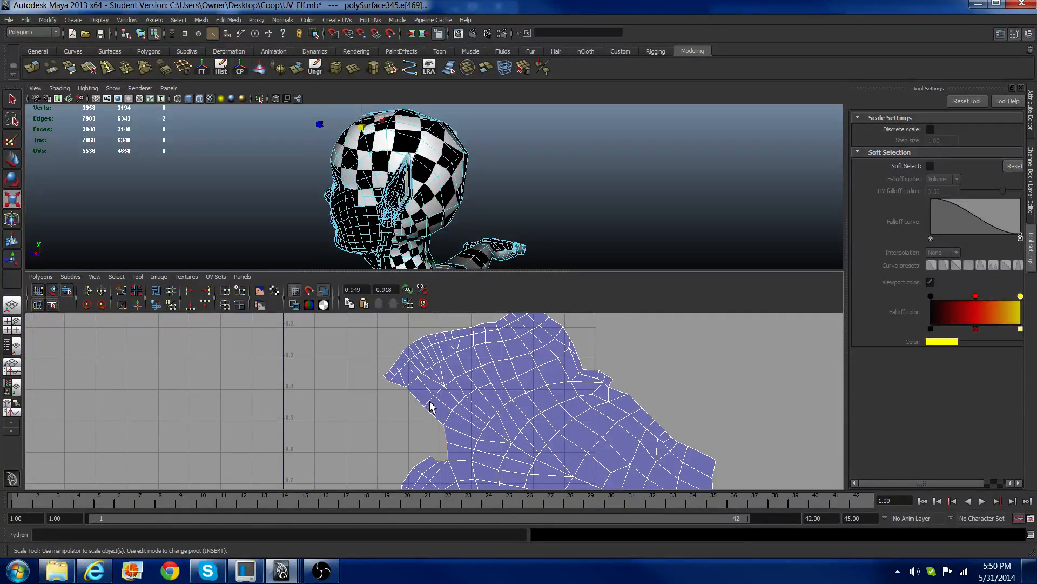
left_click(438, 425, "shift")
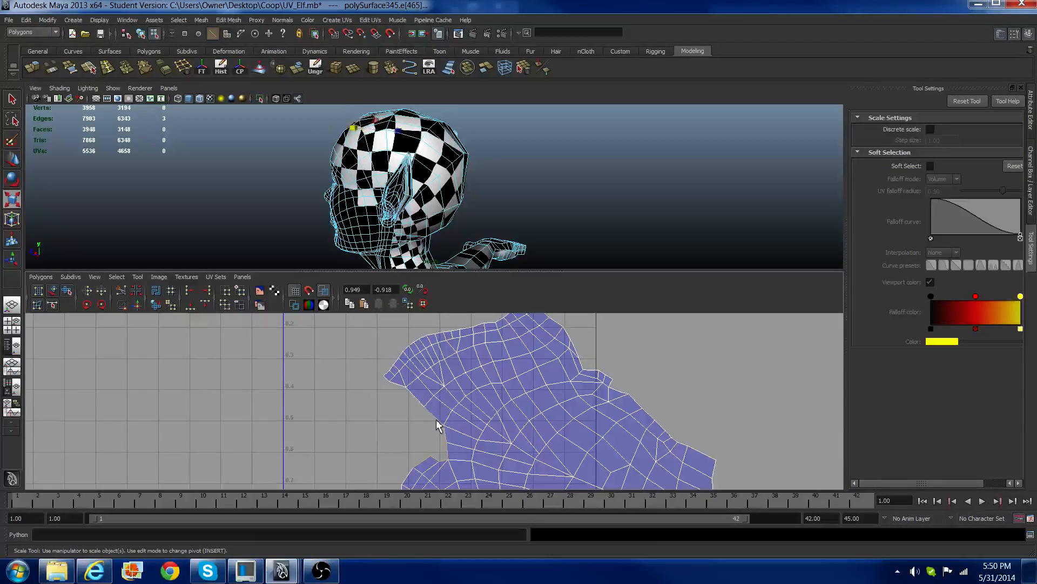
left_click(413, 397, "shift")
middle_click_drag(413, 397, 432, 366, "alt")
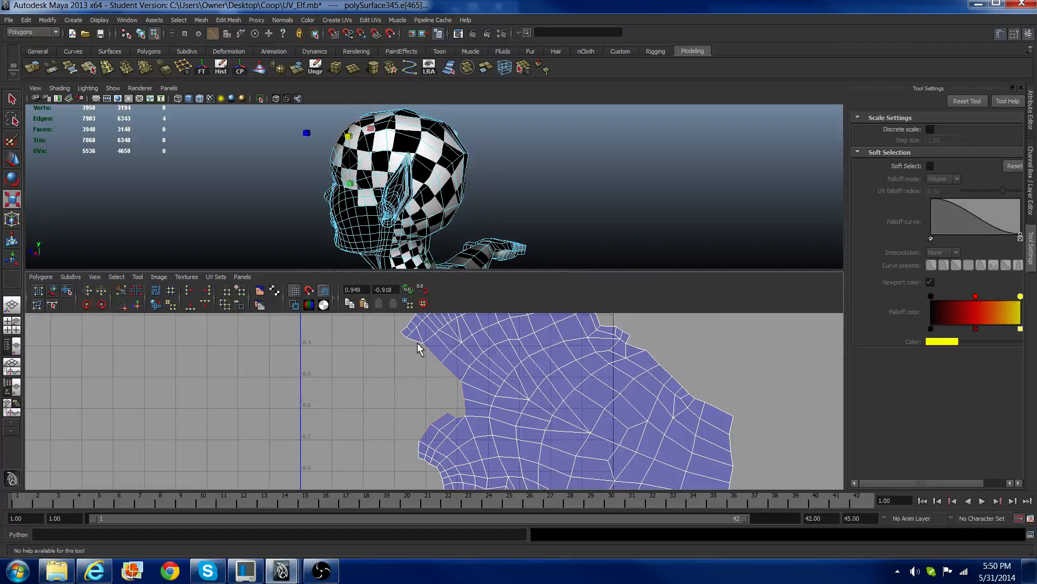
left_click(418, 347, "shift")
left_click(403, 337, "shift")
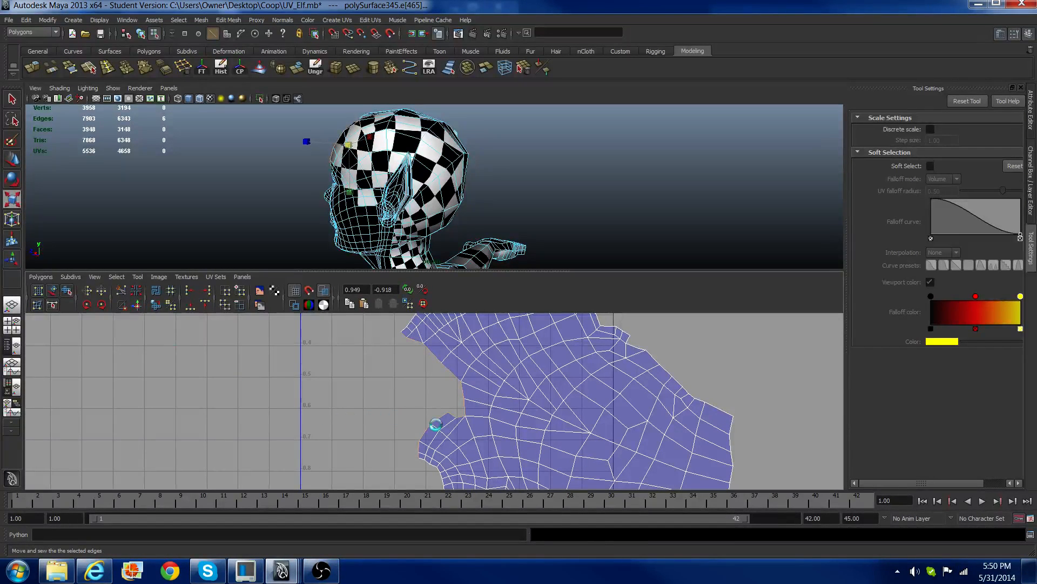
Step: Select the stretched UVs around the closed forehead notch and unfold them
right_click_drag(434, 423, 459, 422)
right_click_drag(455, 421, 390, 345, "alt")
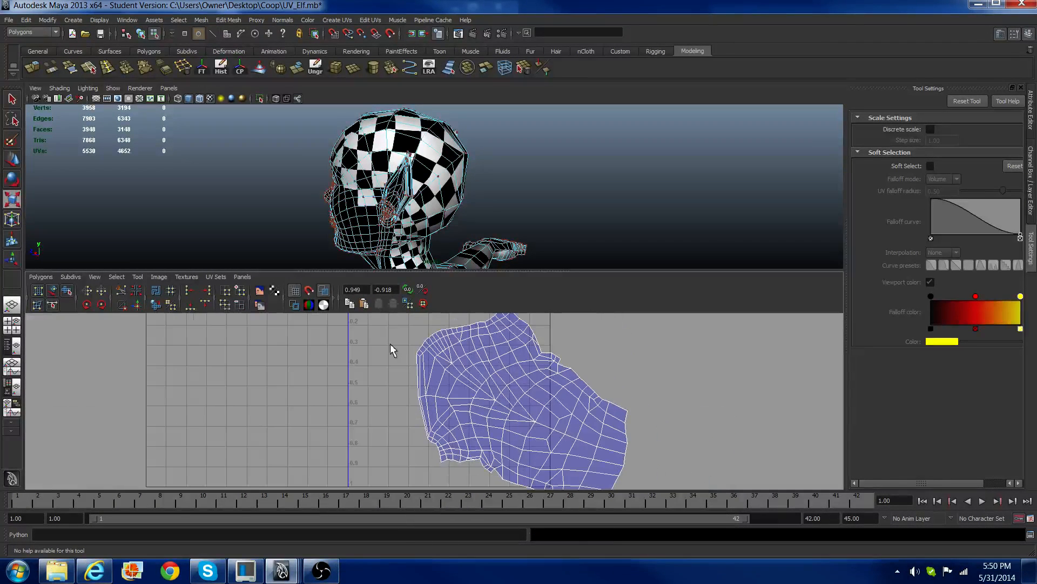
left_click_drag(432, 395, 472, 450)
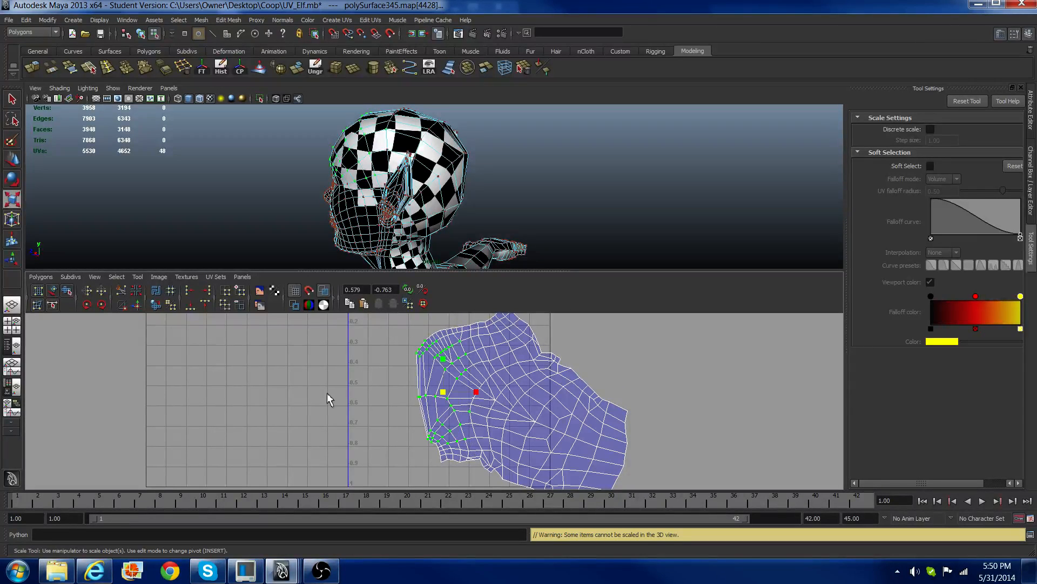
left_click(159, 305)
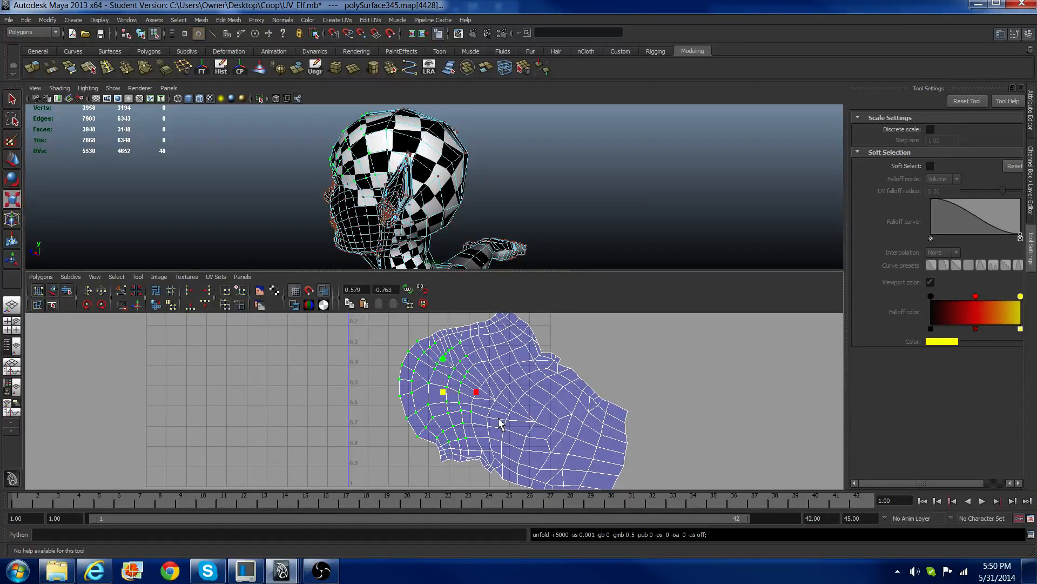
Step: Select all UVs of the head shell and scale it down uniformly to a little over half its size
right_click_drag(485, 402, 486, 390, "alt")
middle_click_drag(486, 389, 405, 393, "alt")
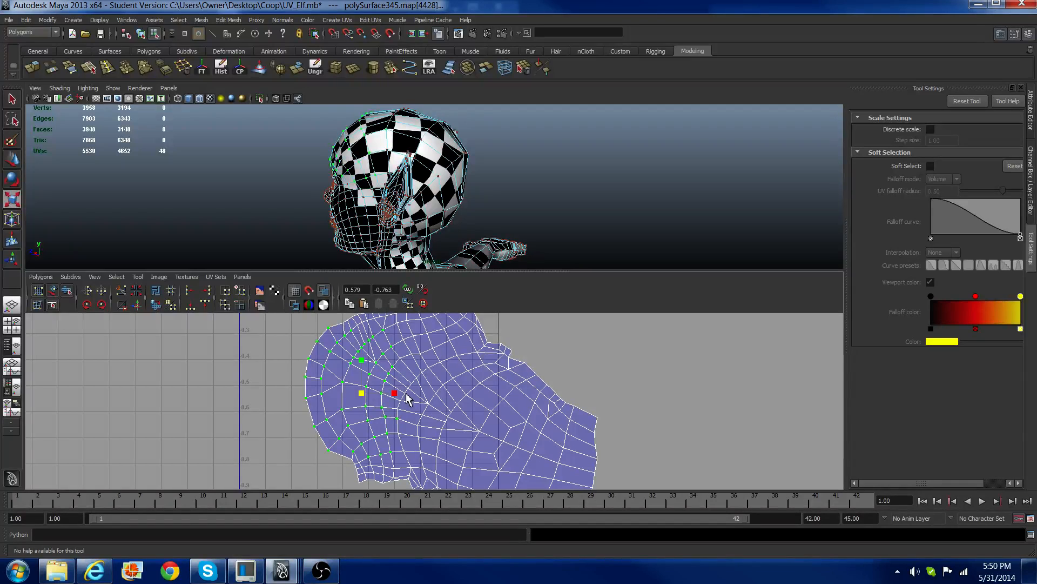
right_click_drag(469, 408, 468, 418, "alt")
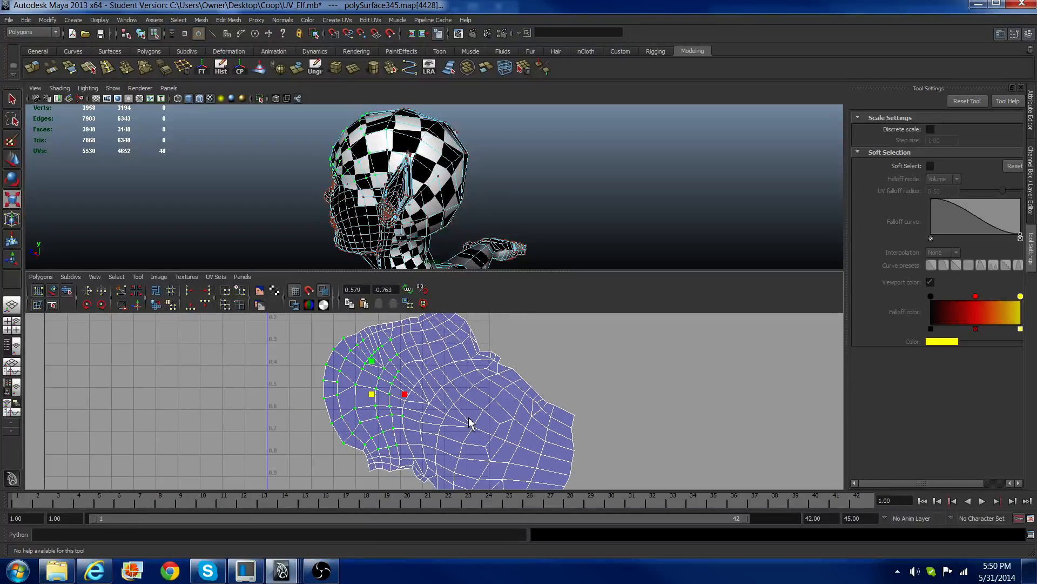
middle_click_drag(402, 356, 439, 360, "alt")
scroll(440, 360, "down", 5)
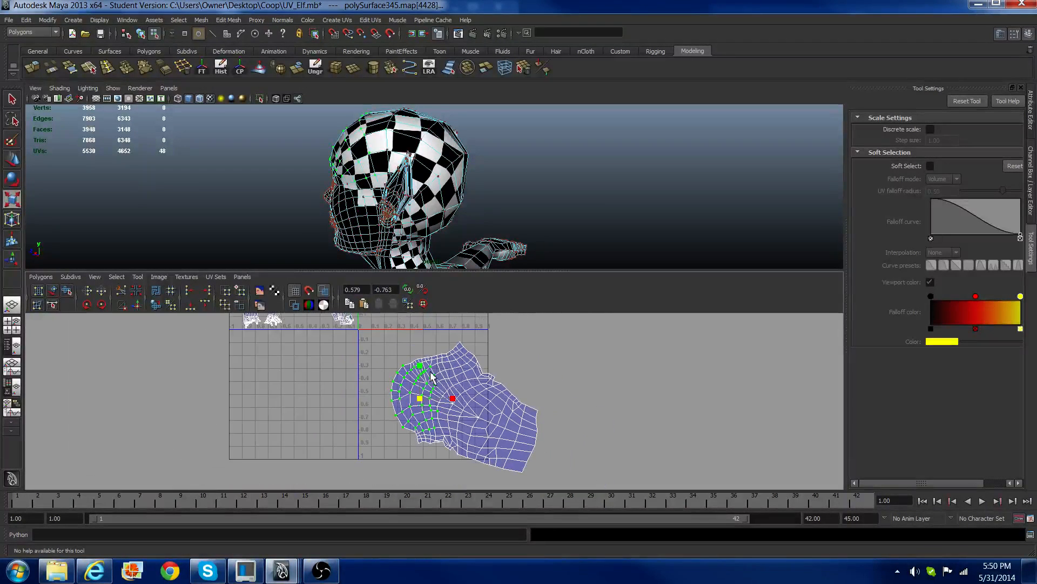
right_click_drag(461, 420, 478, 411, "ctrl")
left_click_drag(421, 192, 451, 255, "alt")
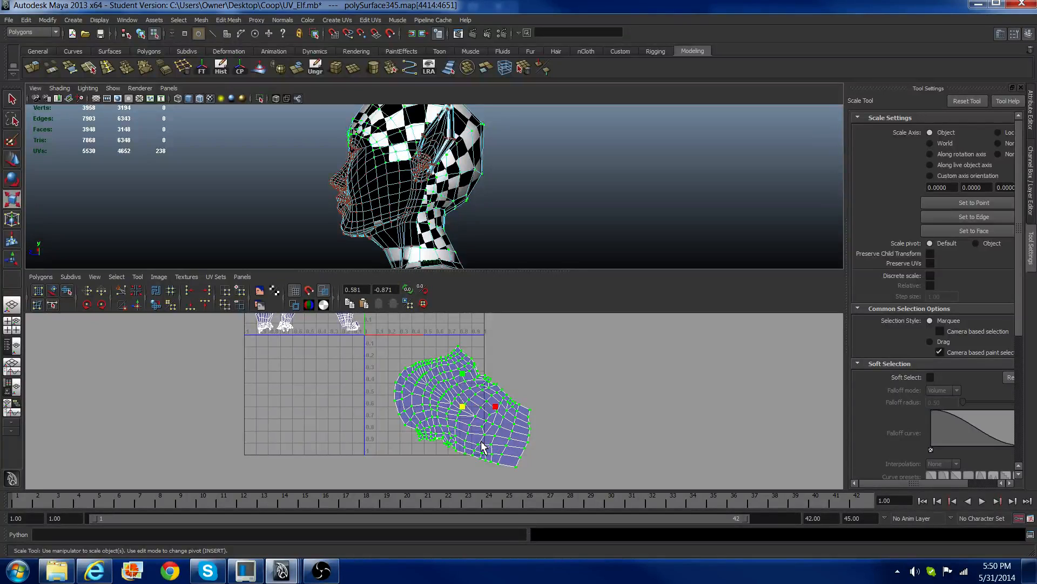
key("r")
left_click(463, 407)
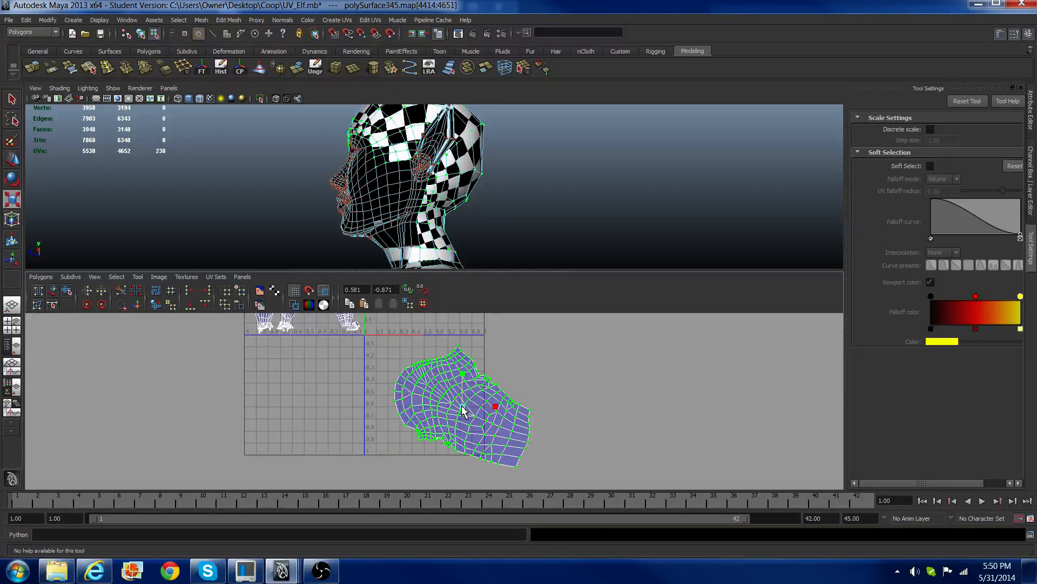
left_click_drag(459, 415, 447, 422)
key("ctrl+z")
key("ctrl+z")
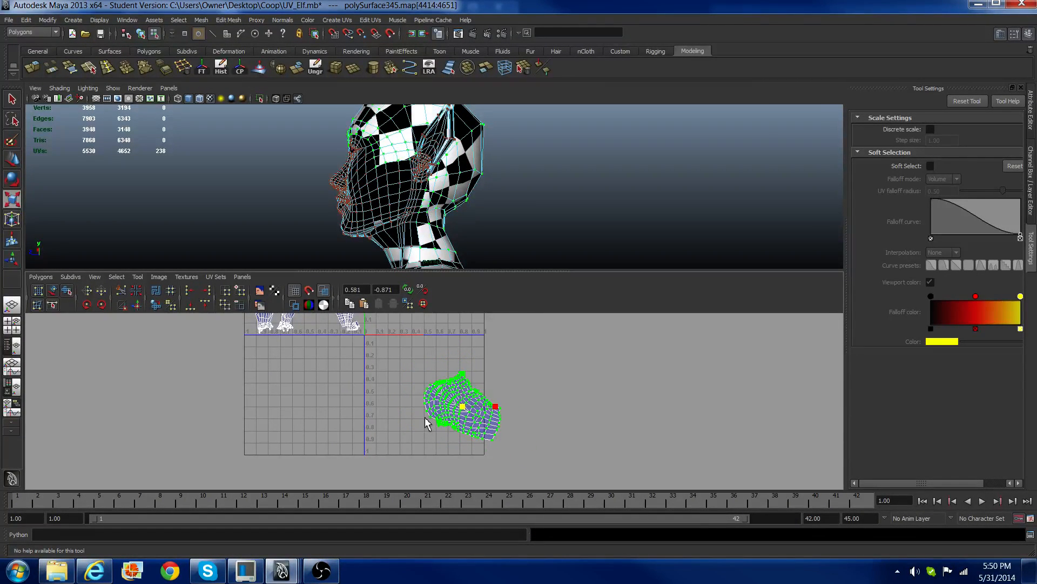
Step: Move the head shell into the empty grid quadrant below the leg shells and rotate it upright with the neck pointing down
middle_click_drag(451, 395, 458, 449, "alt")
scroll(459, 448, "down", 2)
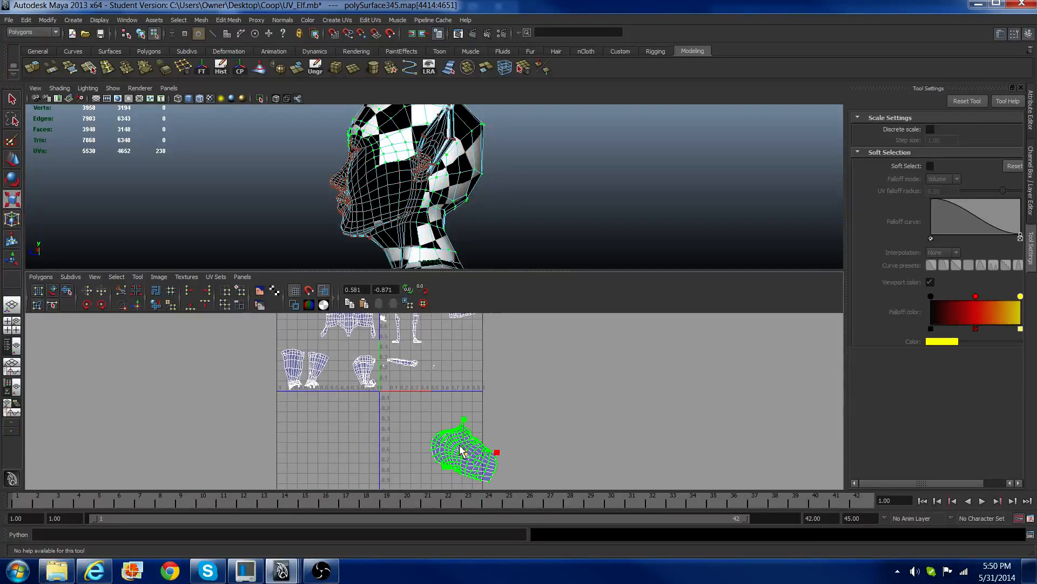
key("w")
left_click_drag(463, 457, 354, 450)
key("e")
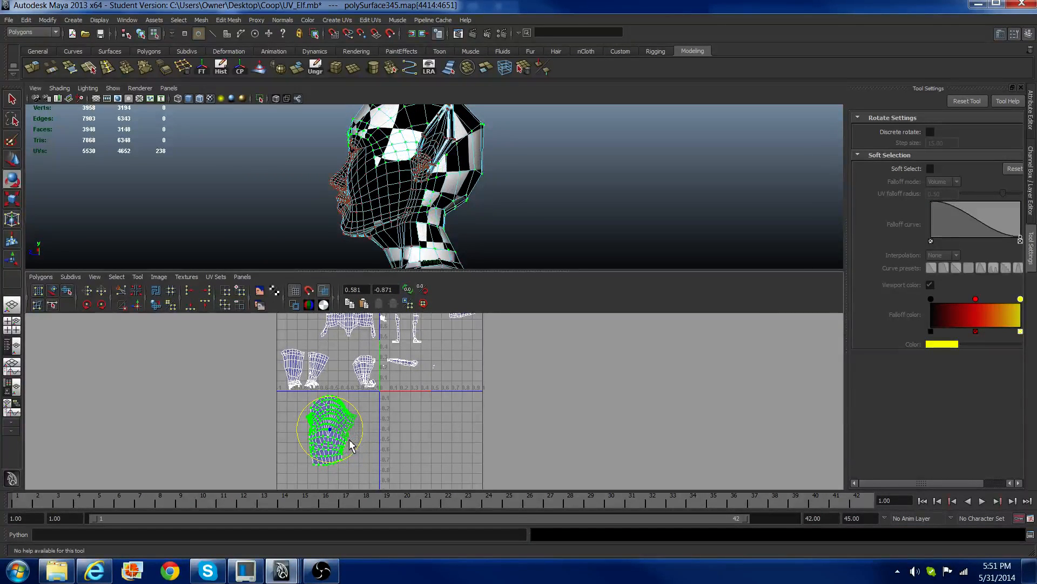
Step: Scale the head shell down to about half its size and place it directly beneath the leg shells
middle_click_drag(354, 348, 365, 385, "alt")
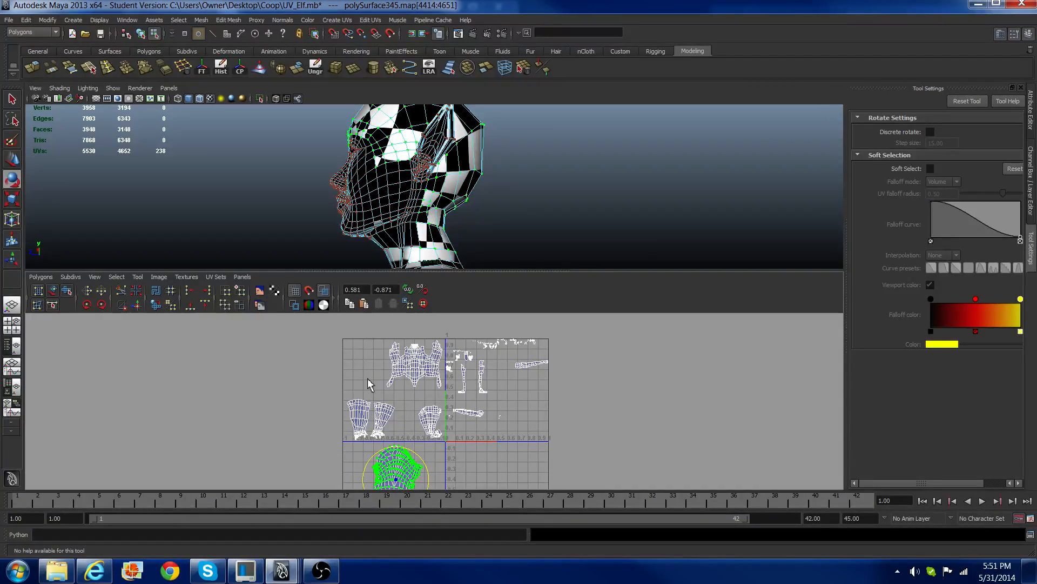
middle_click_drag(412, 440, 409, 411, "alt")
key("r")
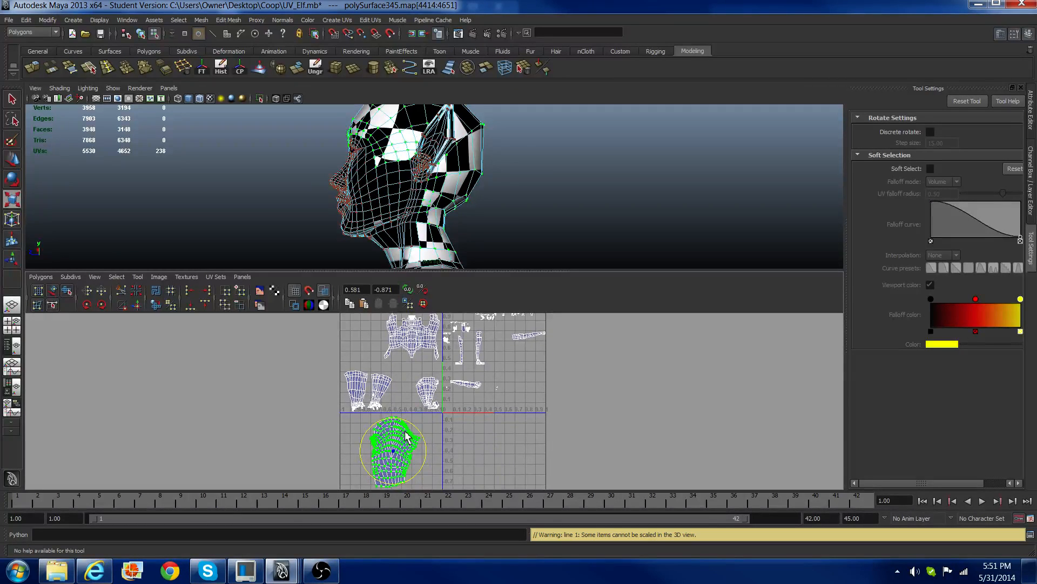
left_click_drag(394, 454, 377, 472)
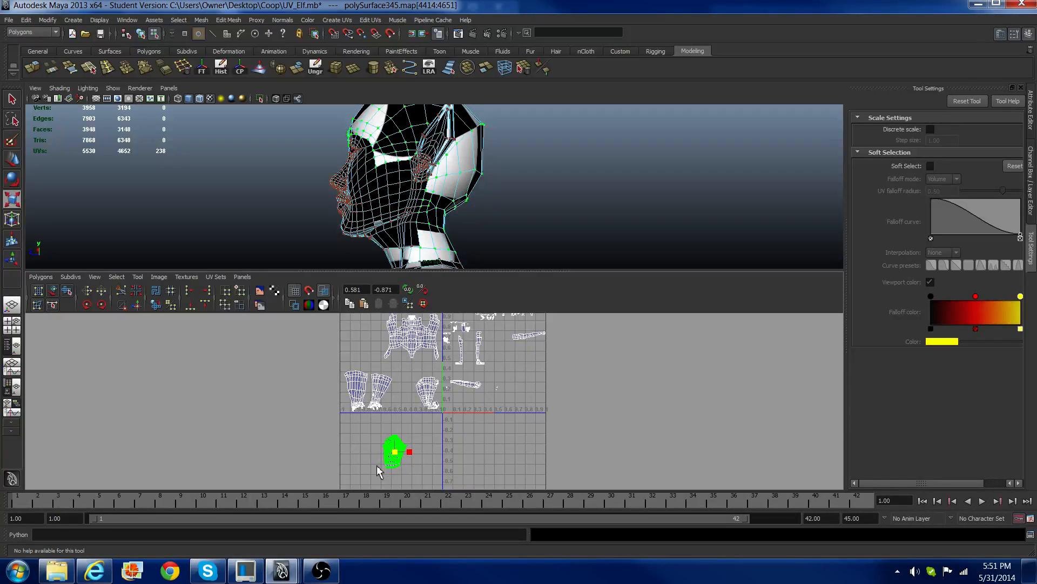
key("w")
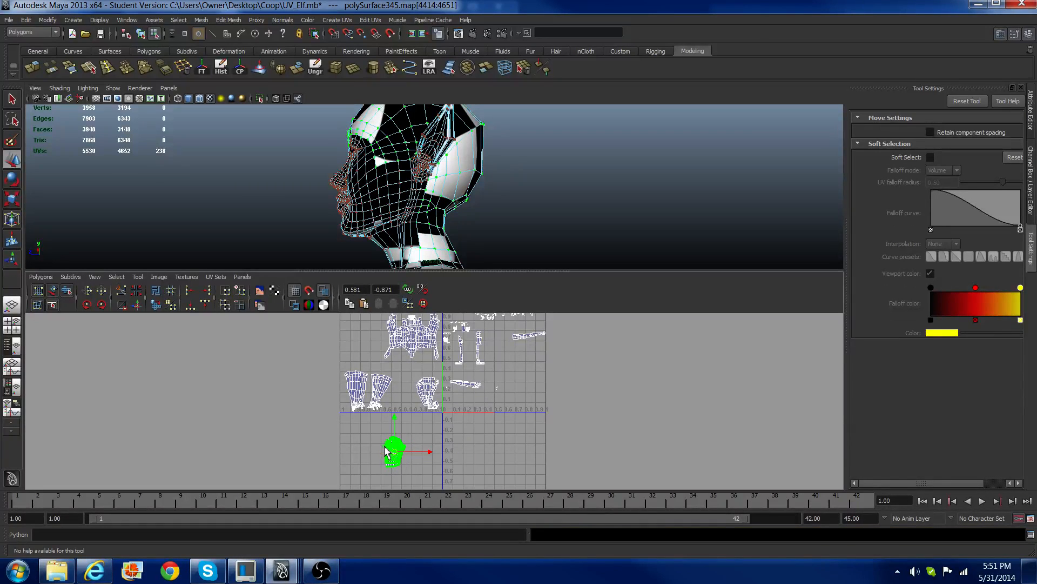
left_click_drag(386, 452, 364, 443)
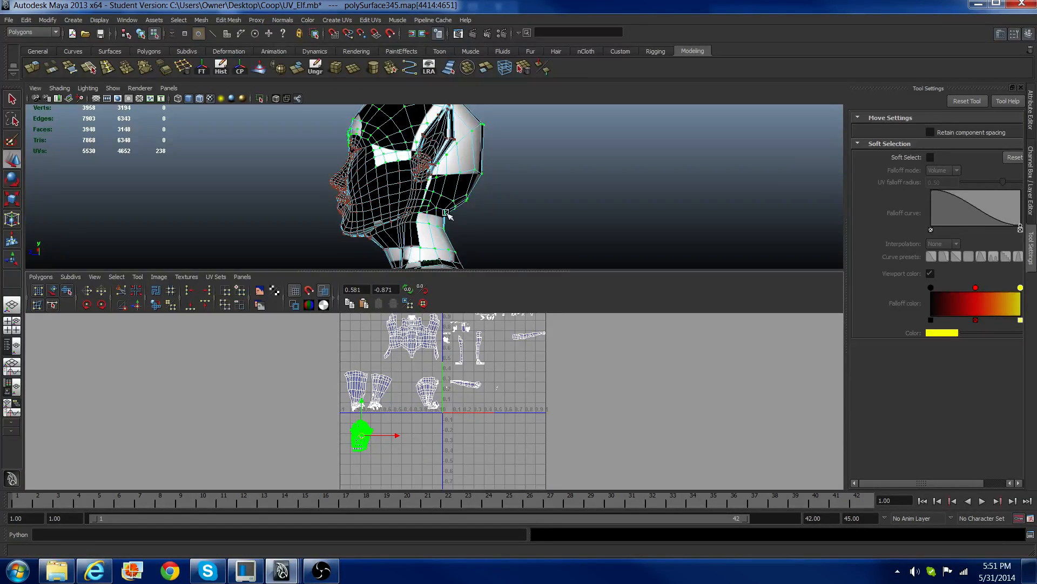
Step: Examine the checker pattern on the elf's head from the back, sides and front, including the ears and neck
left_click_drag(427, 205, 319, 204, "alt")
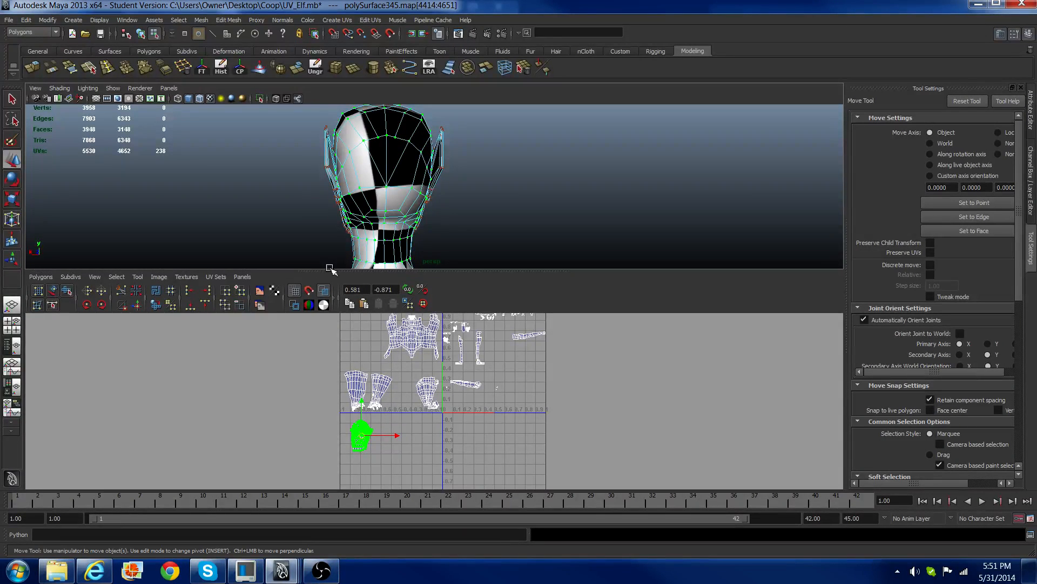
middle_click_drag(390, 215, 369, 176, "alt")
left_click_drag(274, 216, 464, 207, "alt")
mouse_move(506, 179)
left_mouse_down("alt")
mouse_move(462, 181)
mouse_move(492, 174)
left_mouse_up("alt")
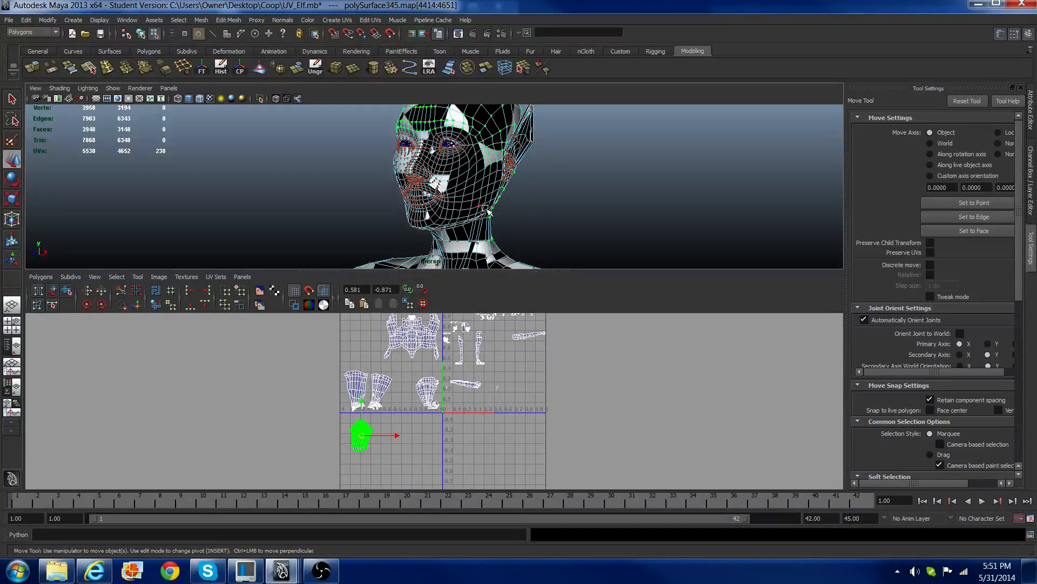
left_click_drag(543, 140, 524, 144, "alt")
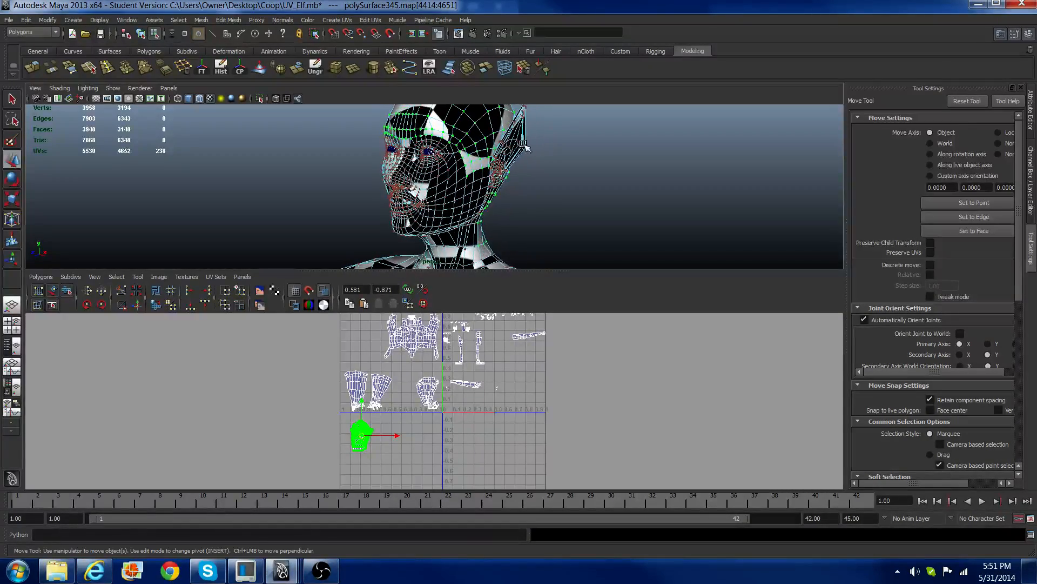
left_click_drag(405, 189, 381, 166, "alt")
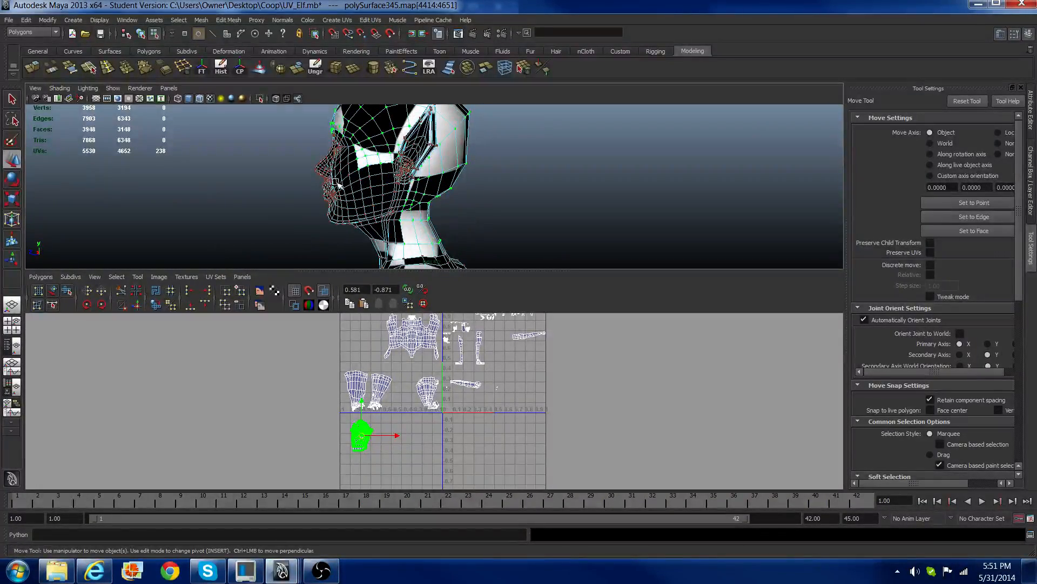
left_click_drag(278, 196, 262, 180, "alt")
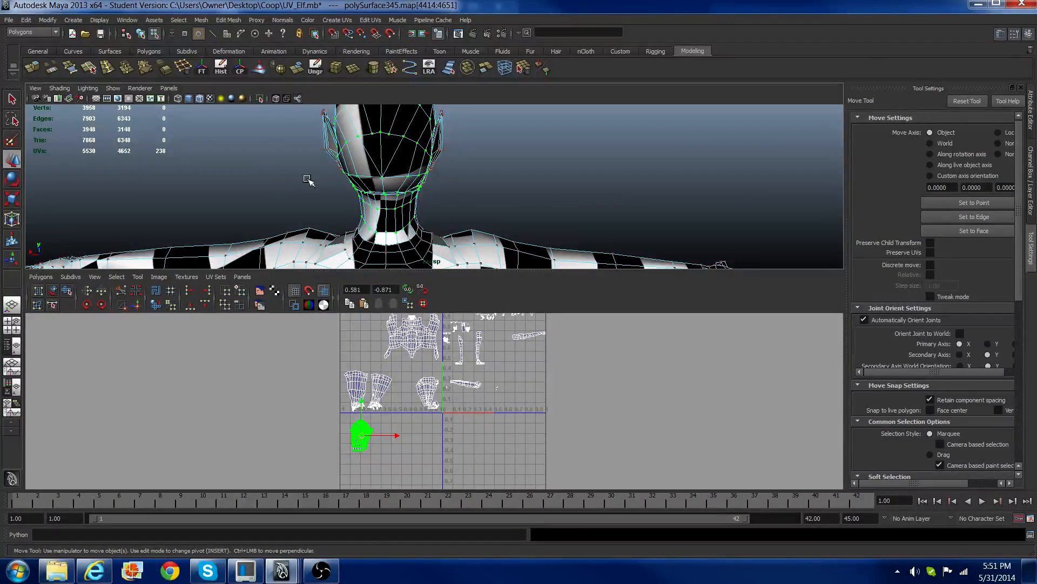
left_click_drag(360, 183, 402, 228, "alt")
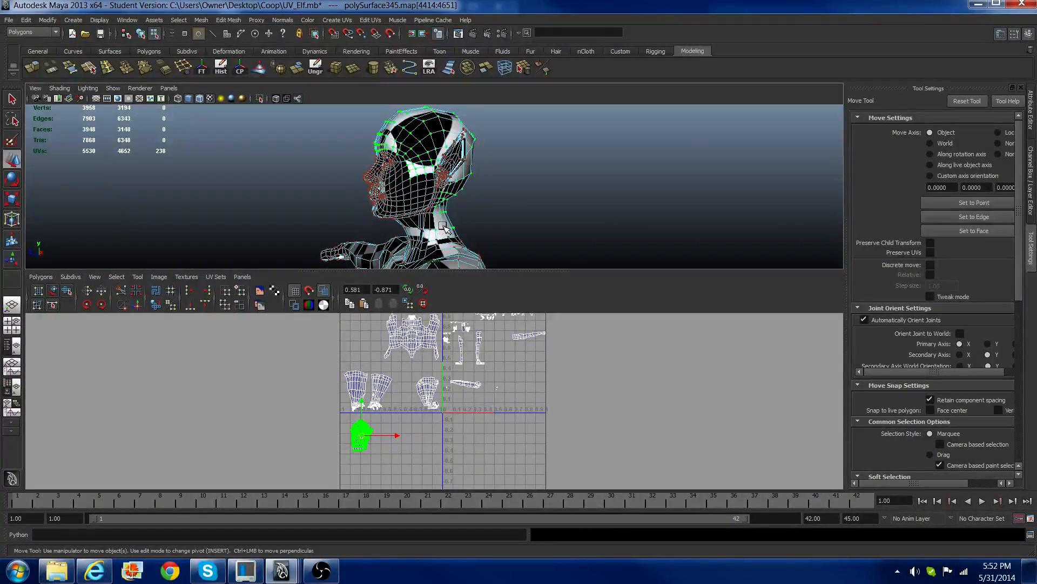